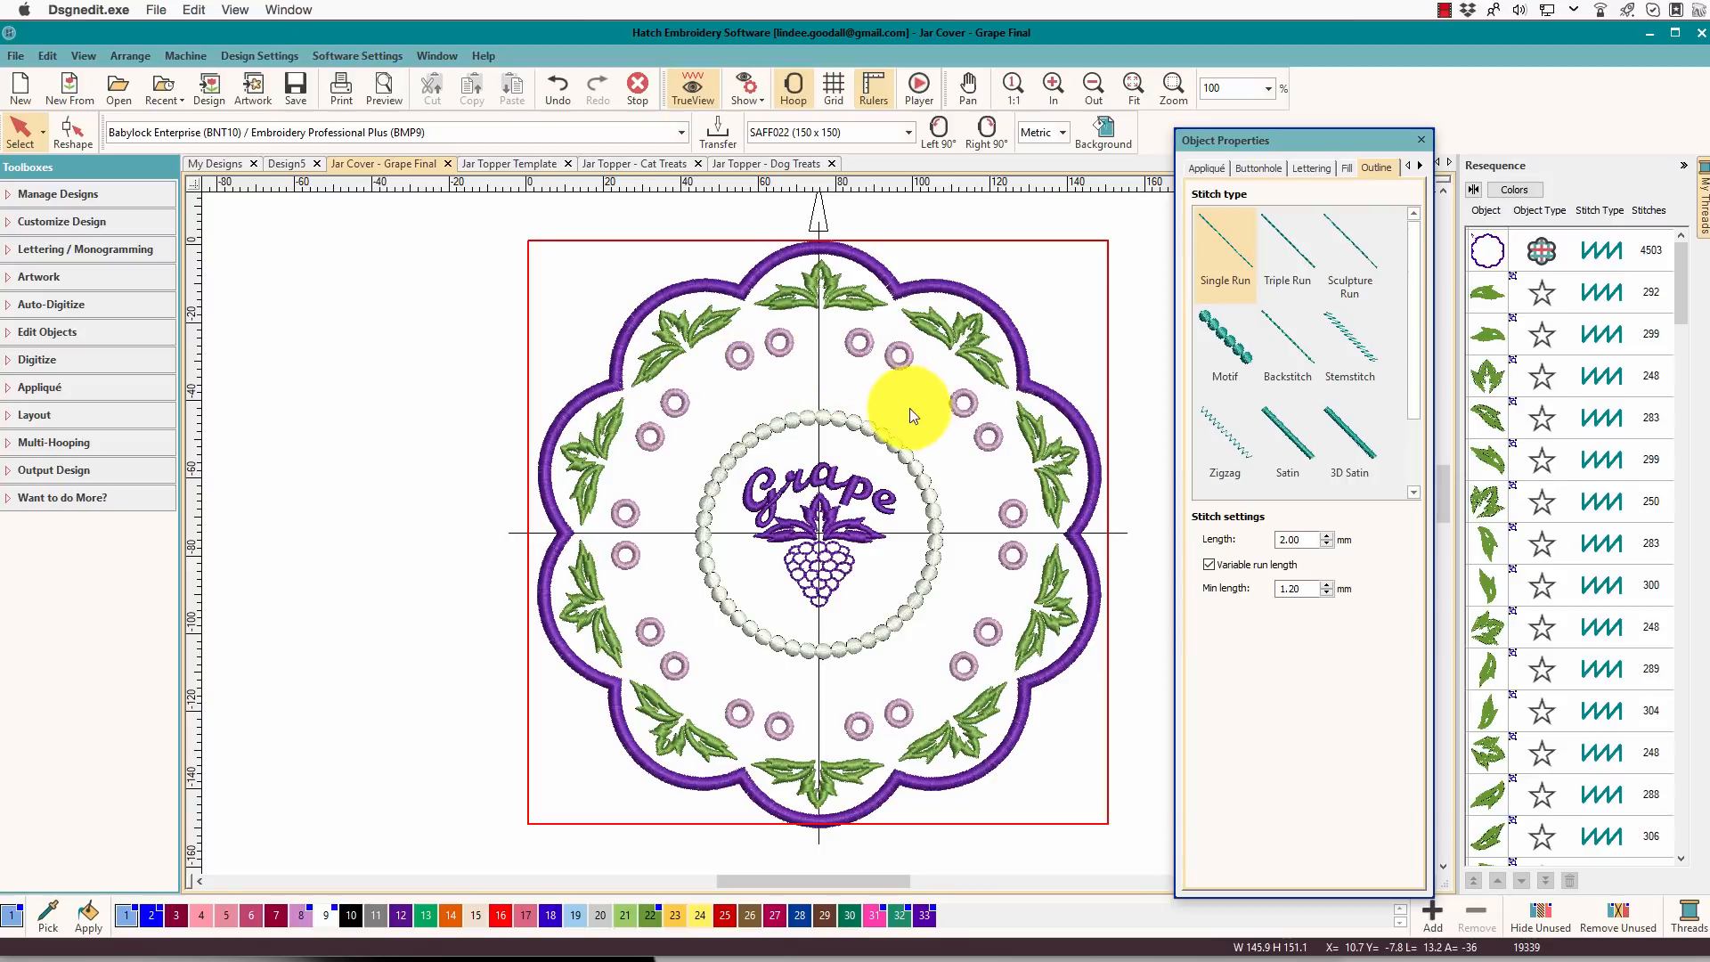
Switch to the blank Design5 design and open the hoop settings
left_click(291, 163)
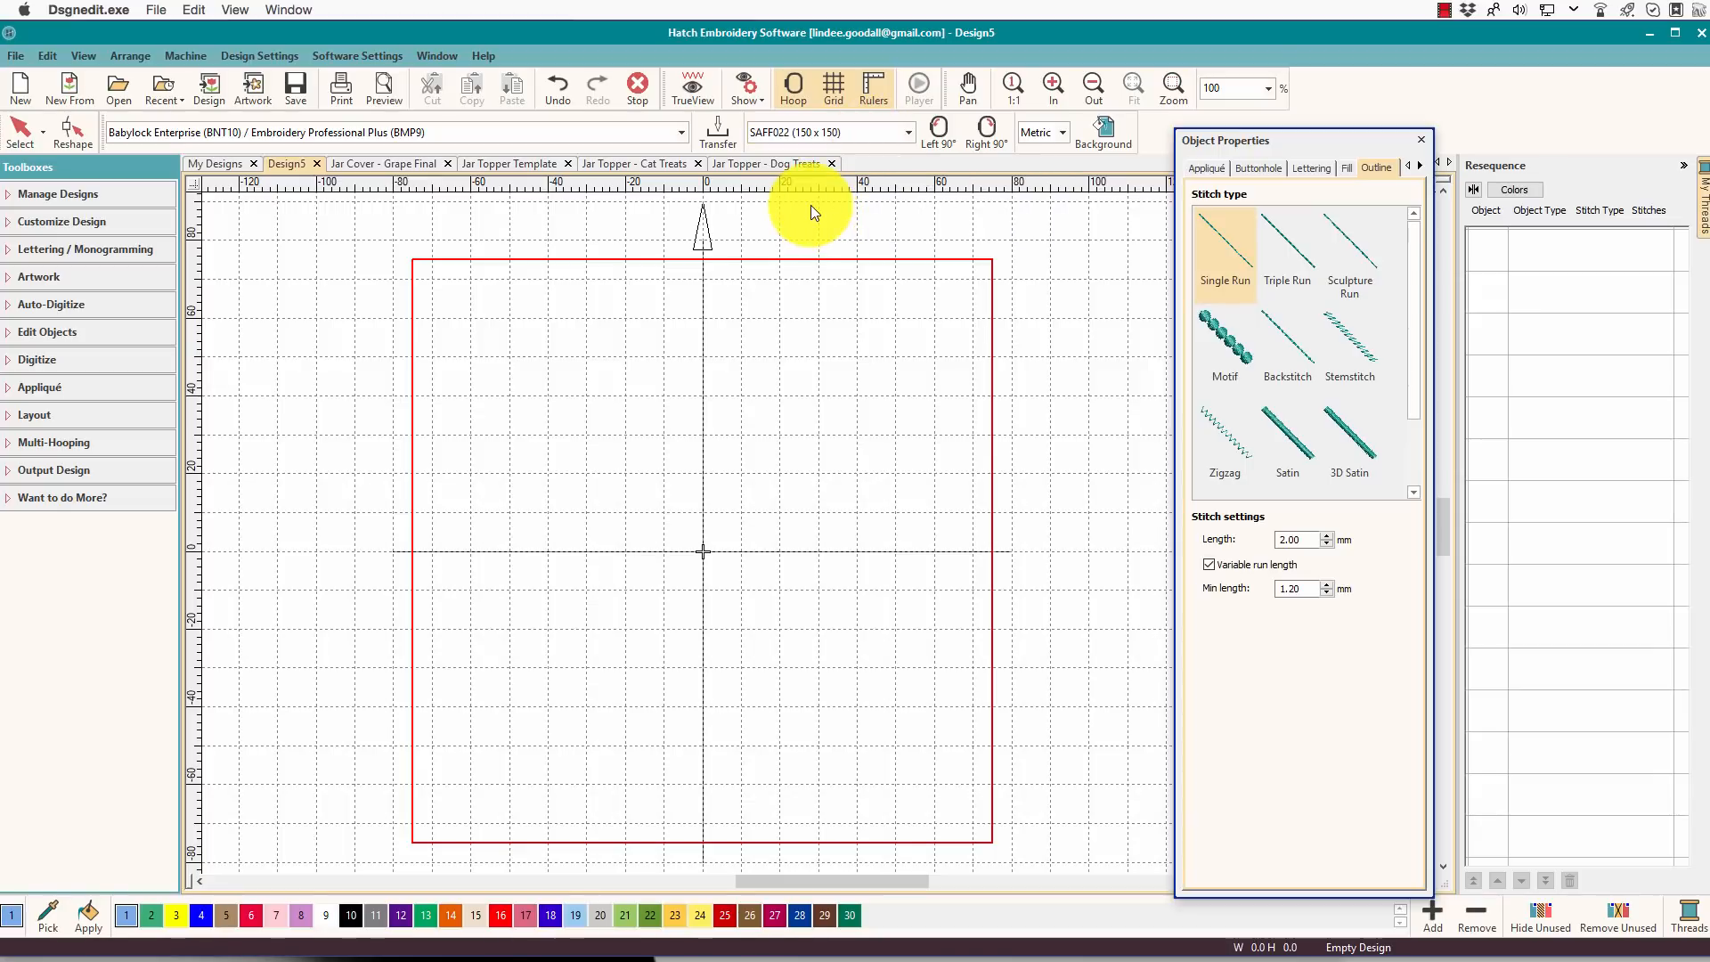
right_click(803, 89)
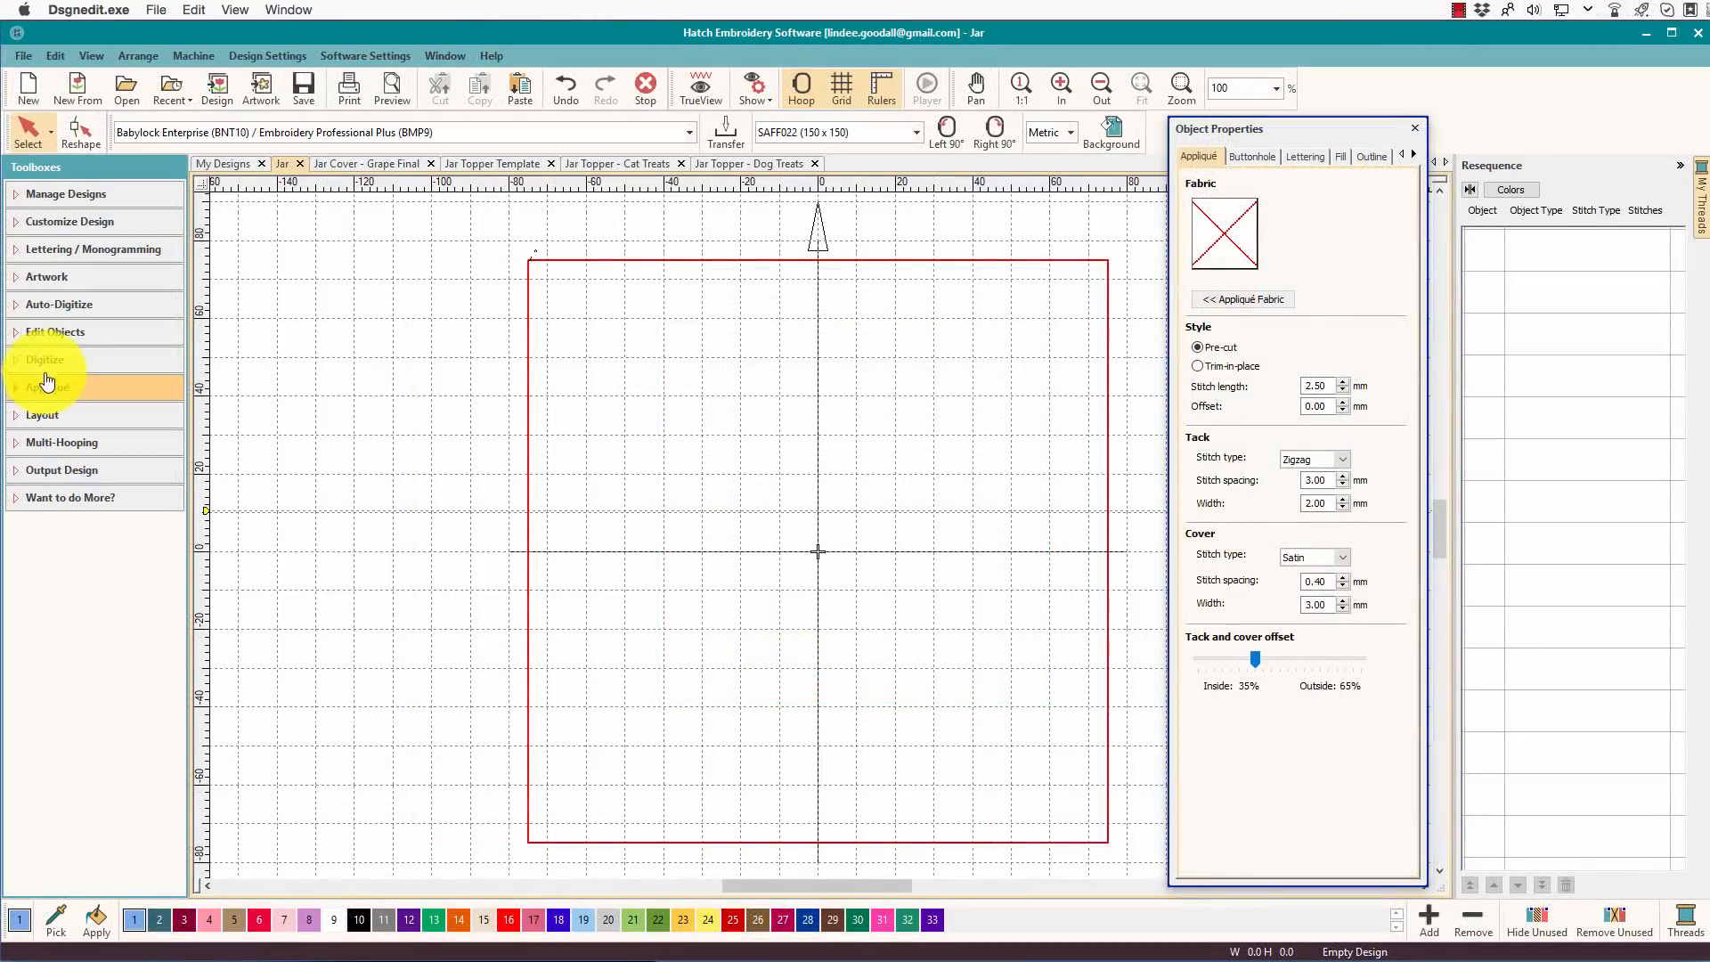
Draw a satin-filled circle about 40 mm in diameter centred in the hoop
left_click(11, 360)
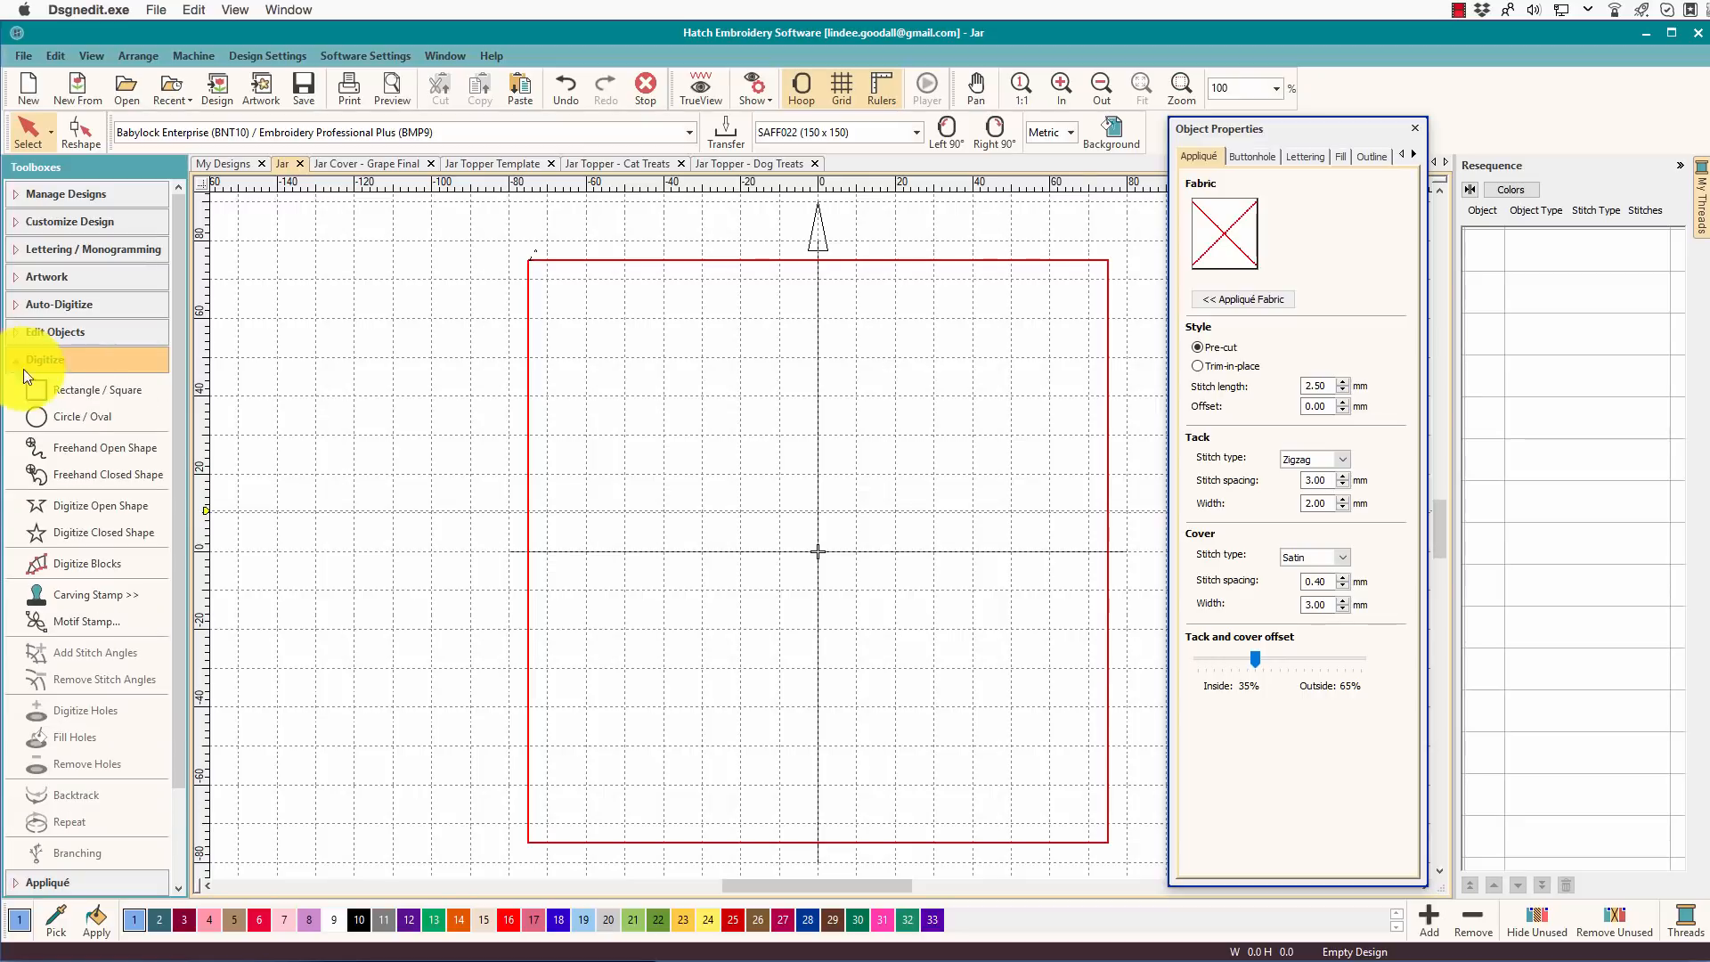
left_click(58, 419)
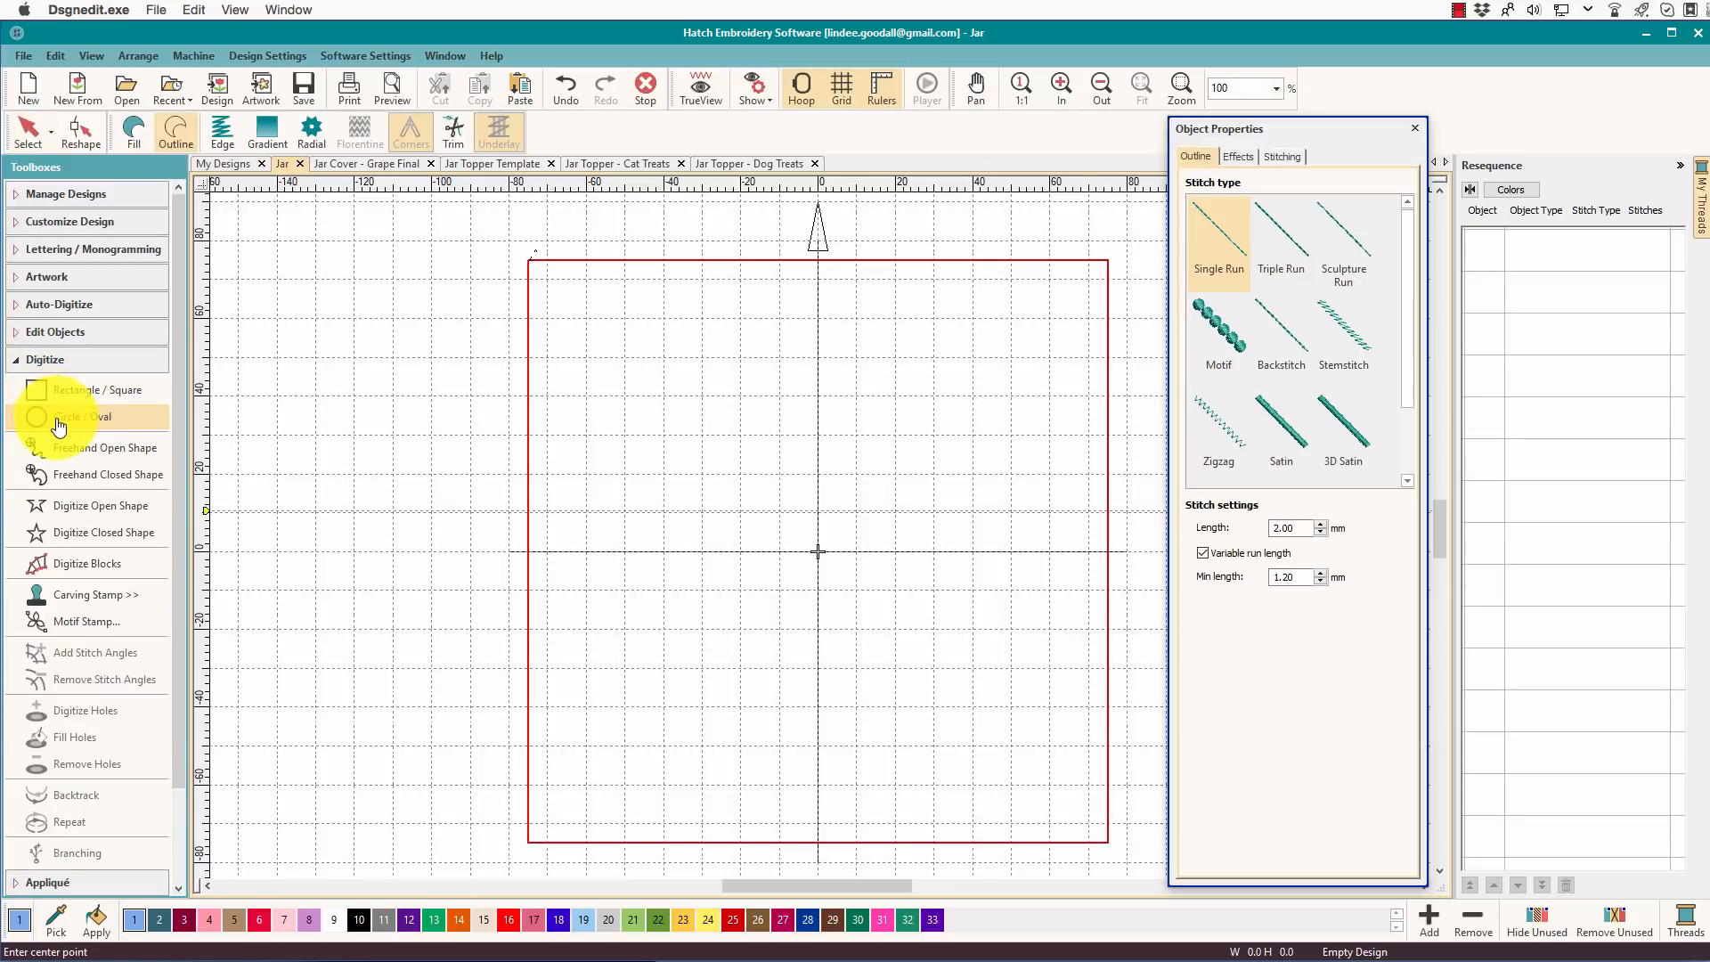
left_click(138, 127)
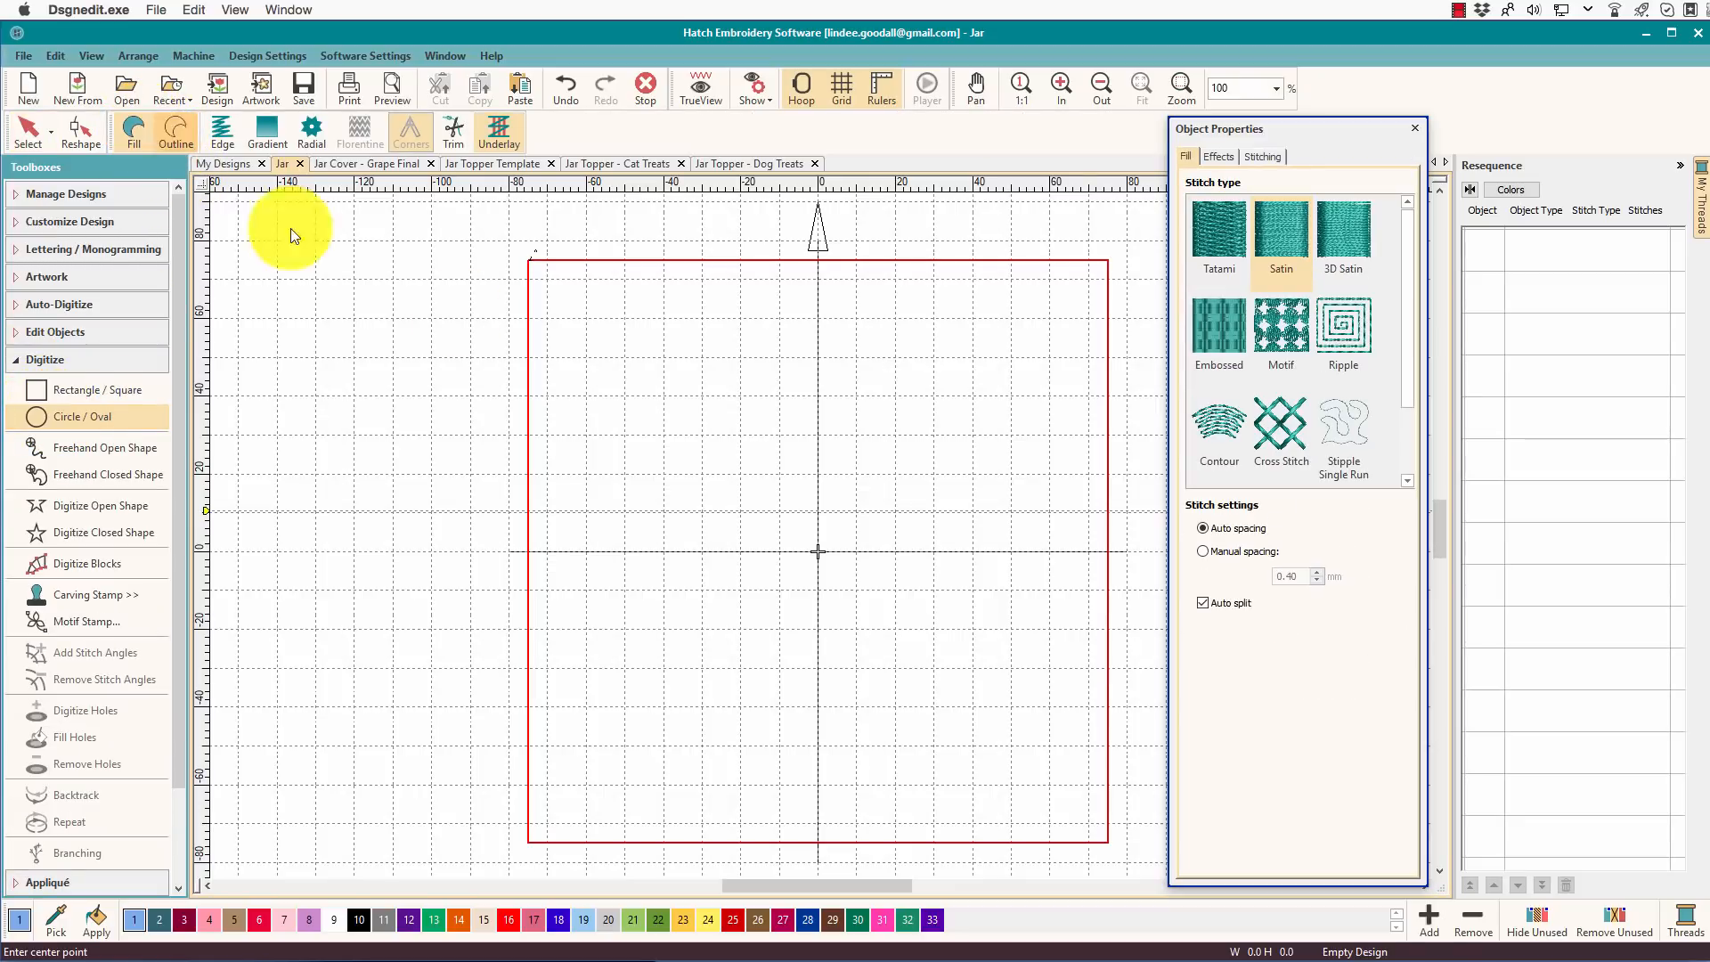
left_click(817, 551)
left_click(817, 551)
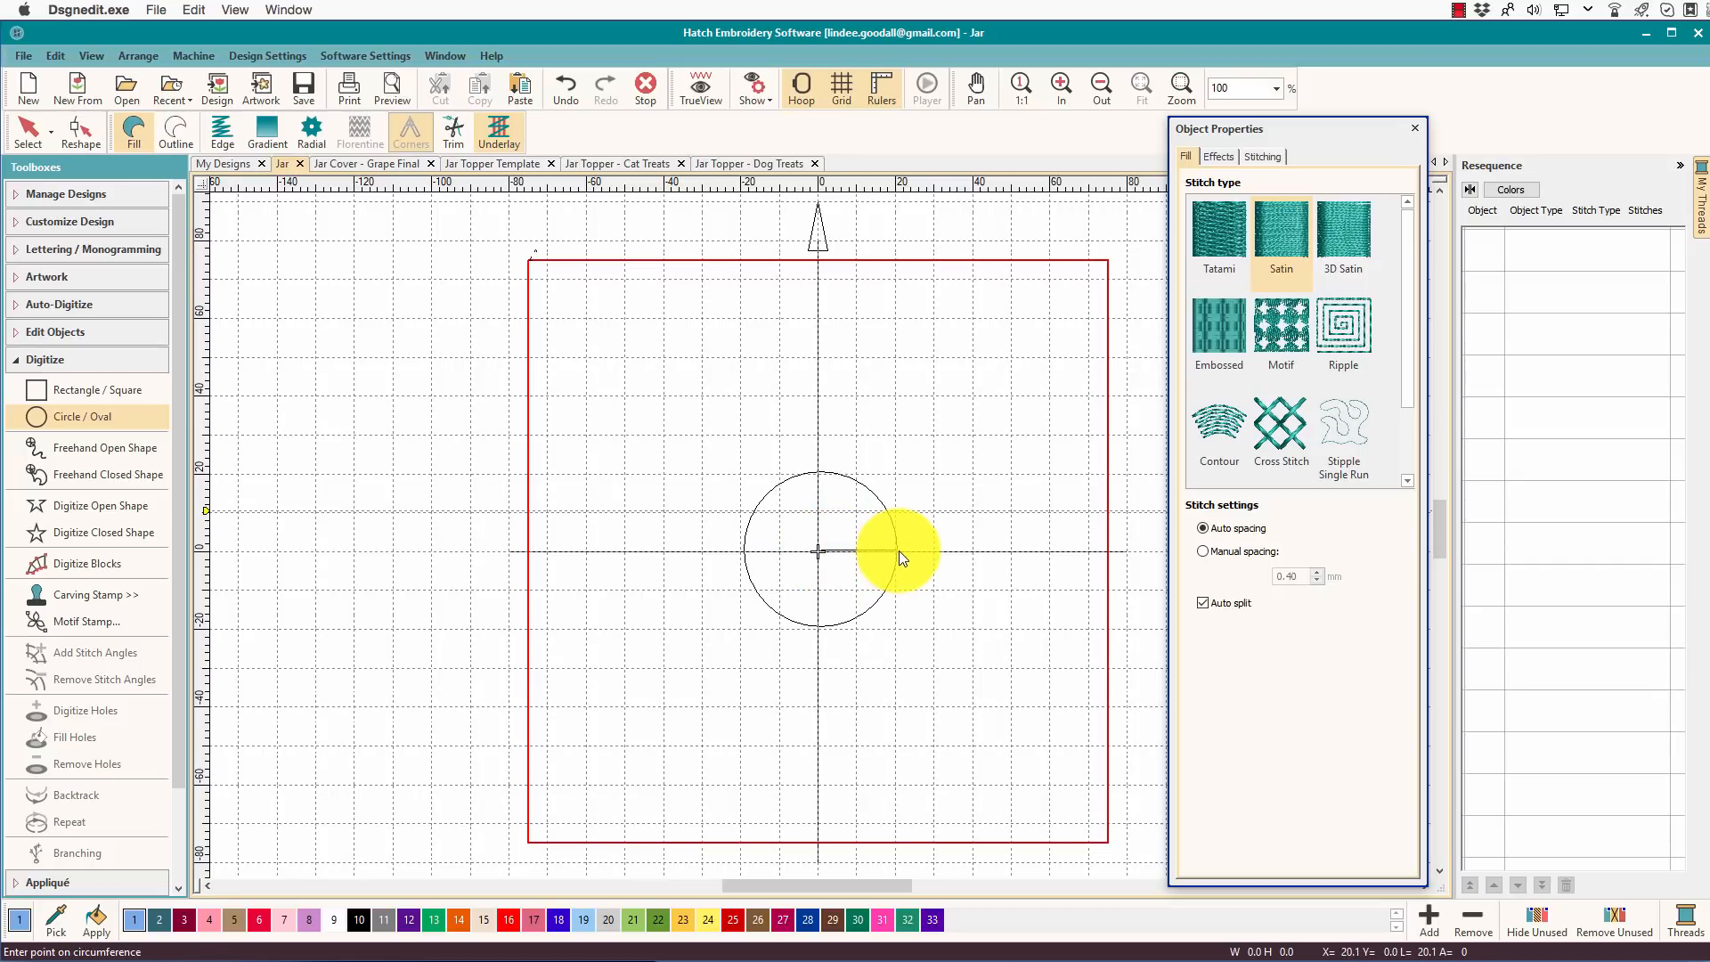
left_click(900, 550)
key("Escape")
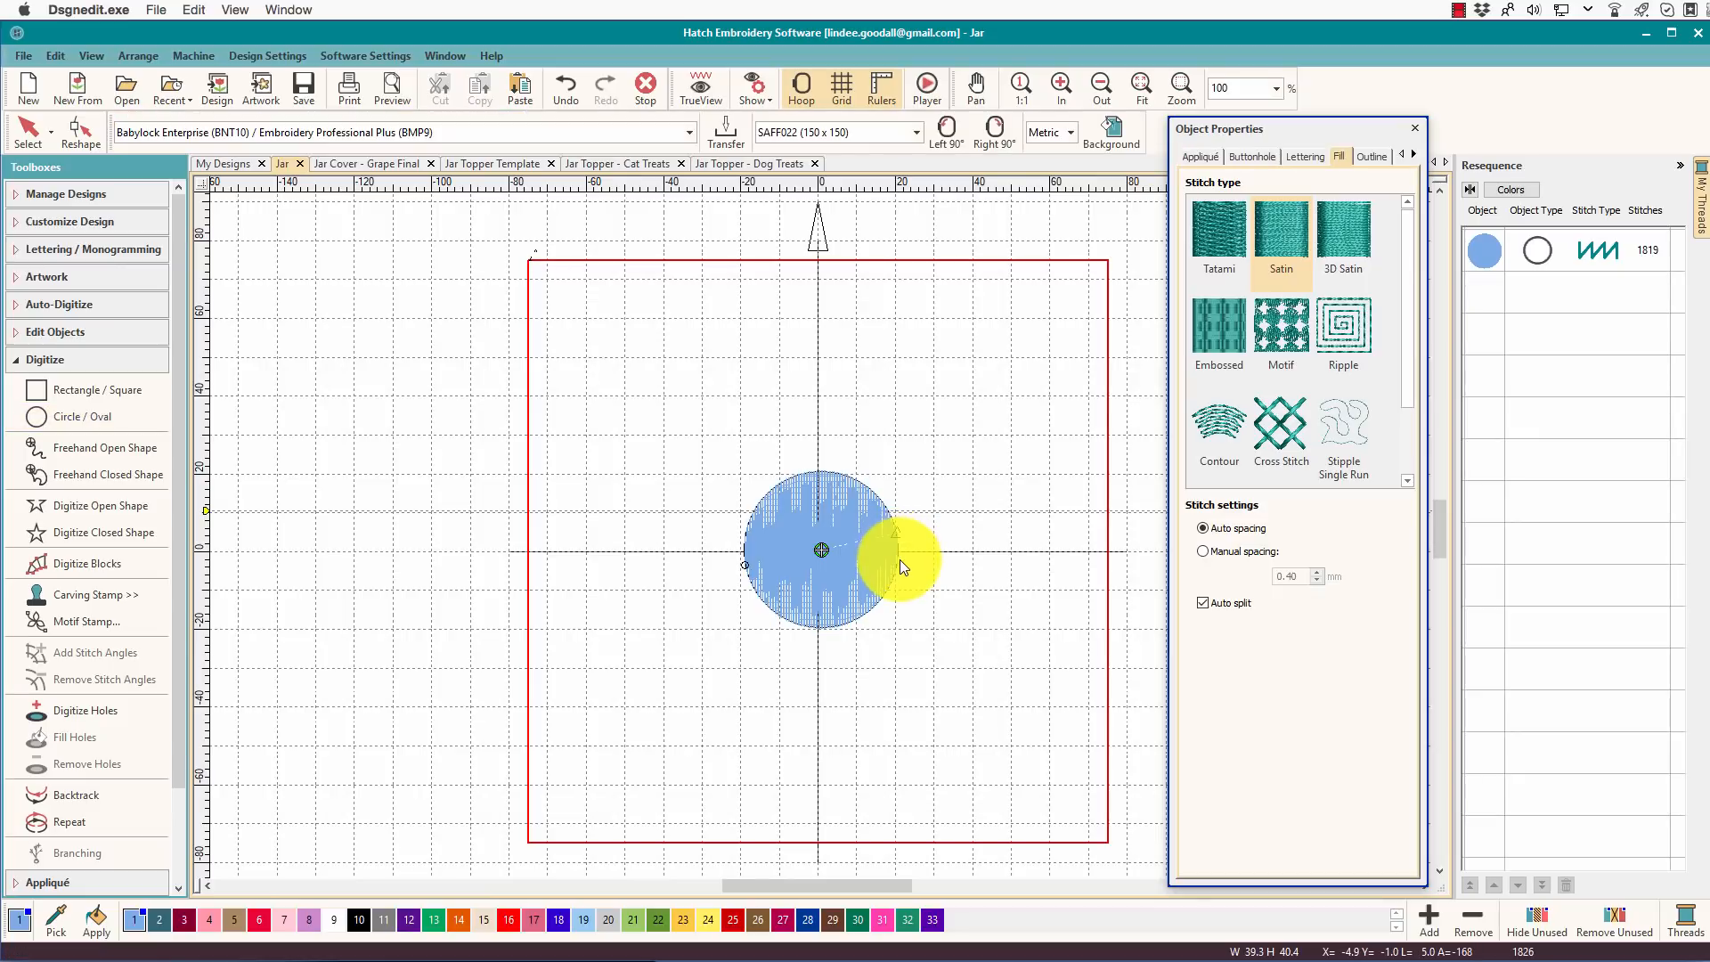
Resize the circle proportionally to 48 mm and move it straight up to the upper edge of the hoop, centred at about Y 50 mm
left_click(892, 542)
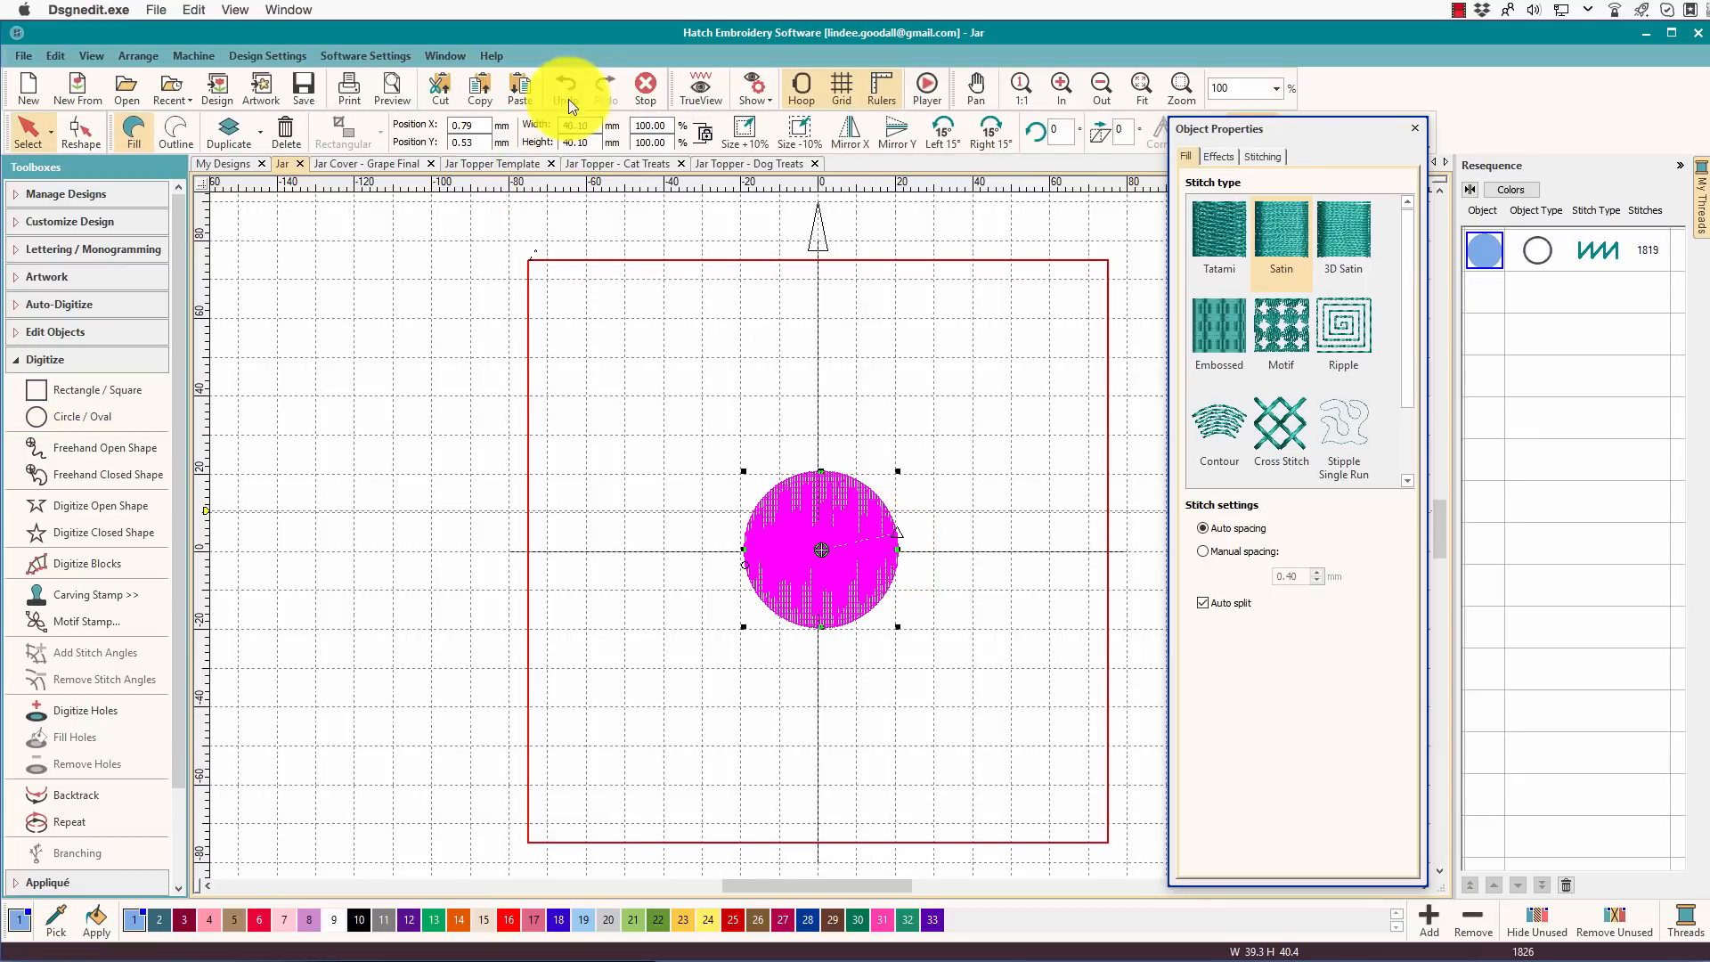
left_click(561, 122)
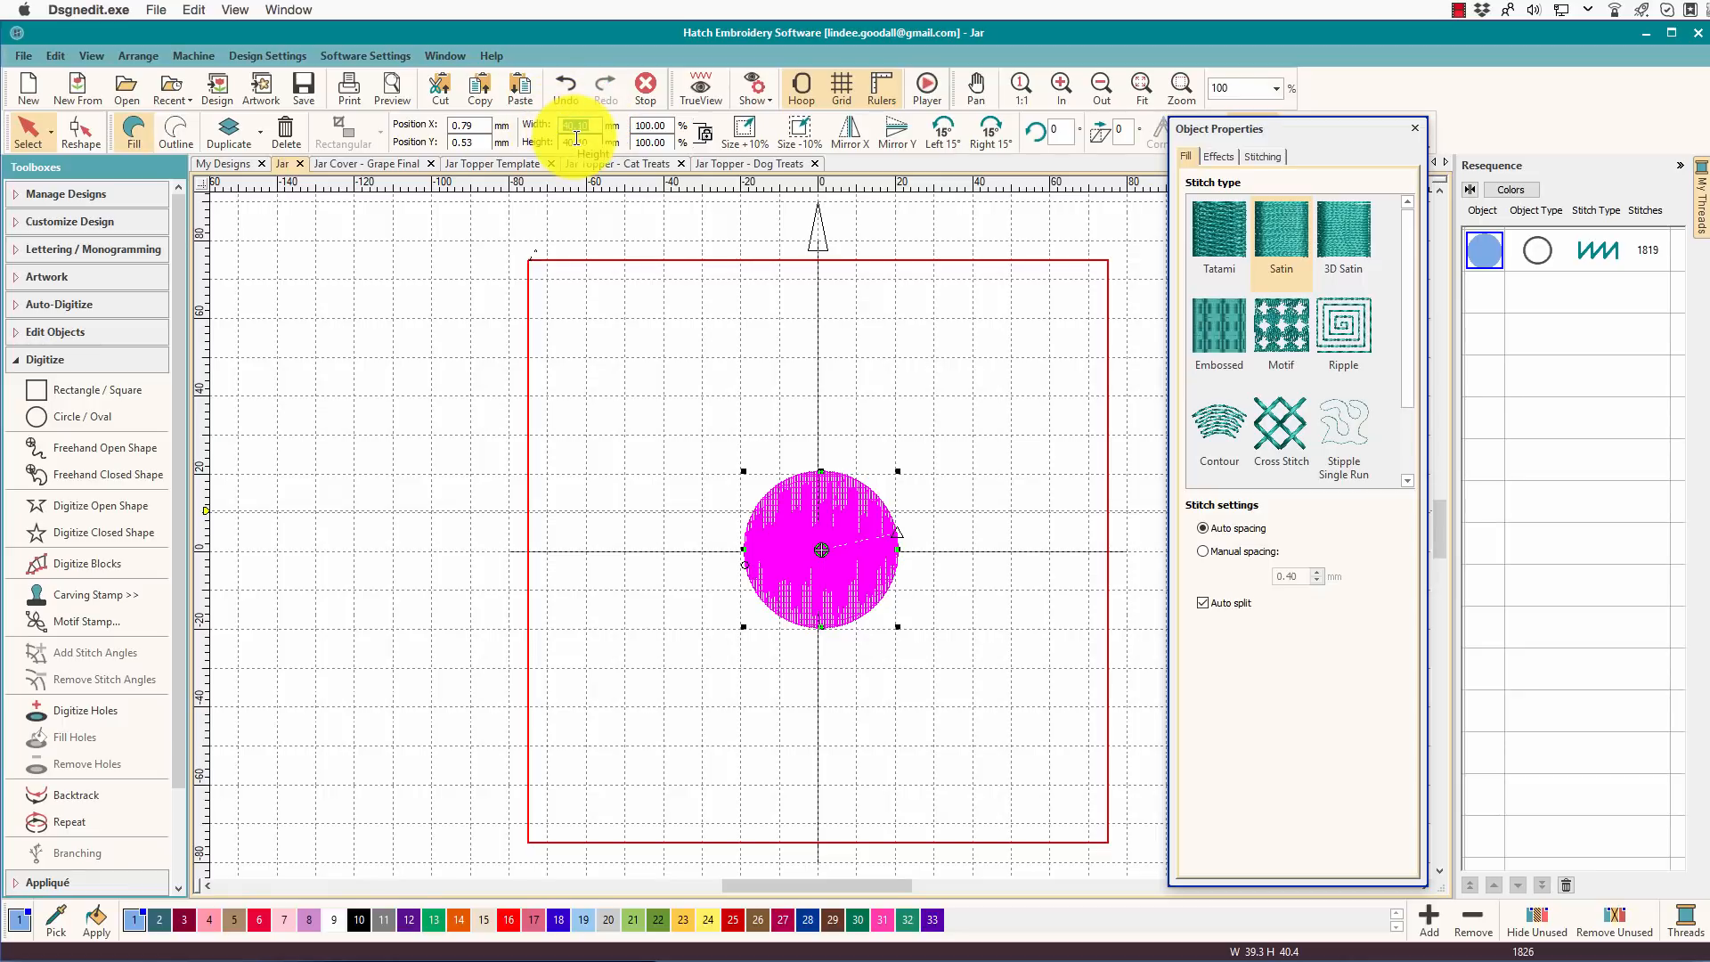
type("48")
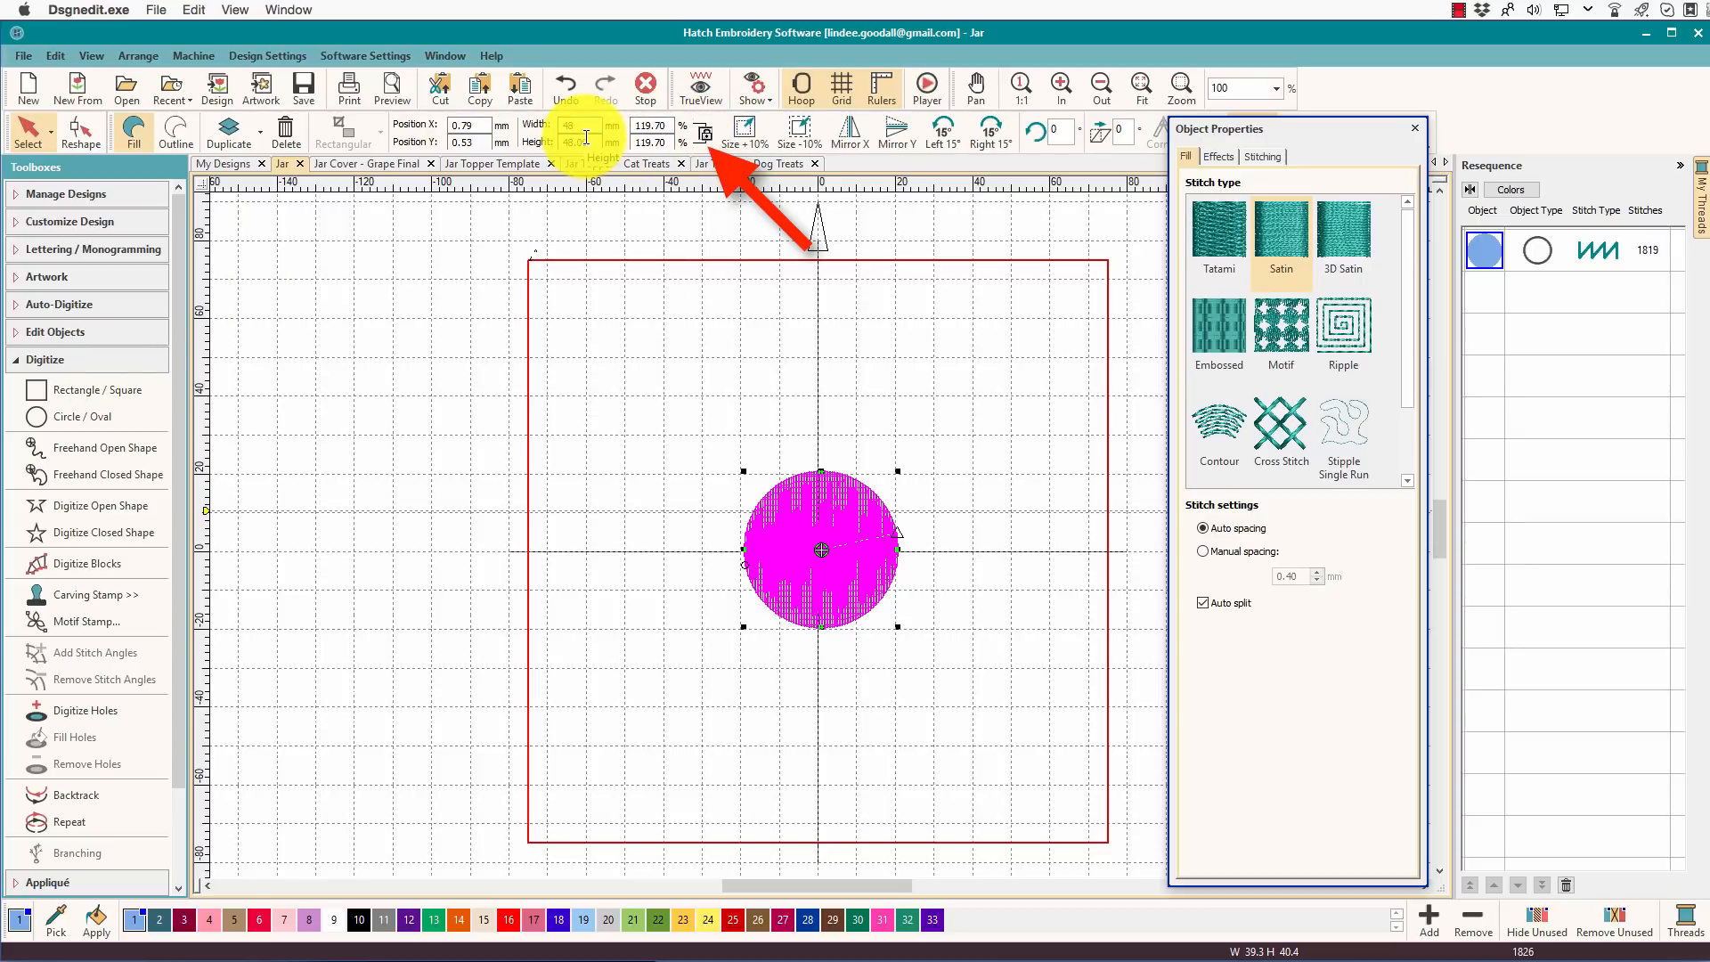
key("Return")
left_click(806, 538)
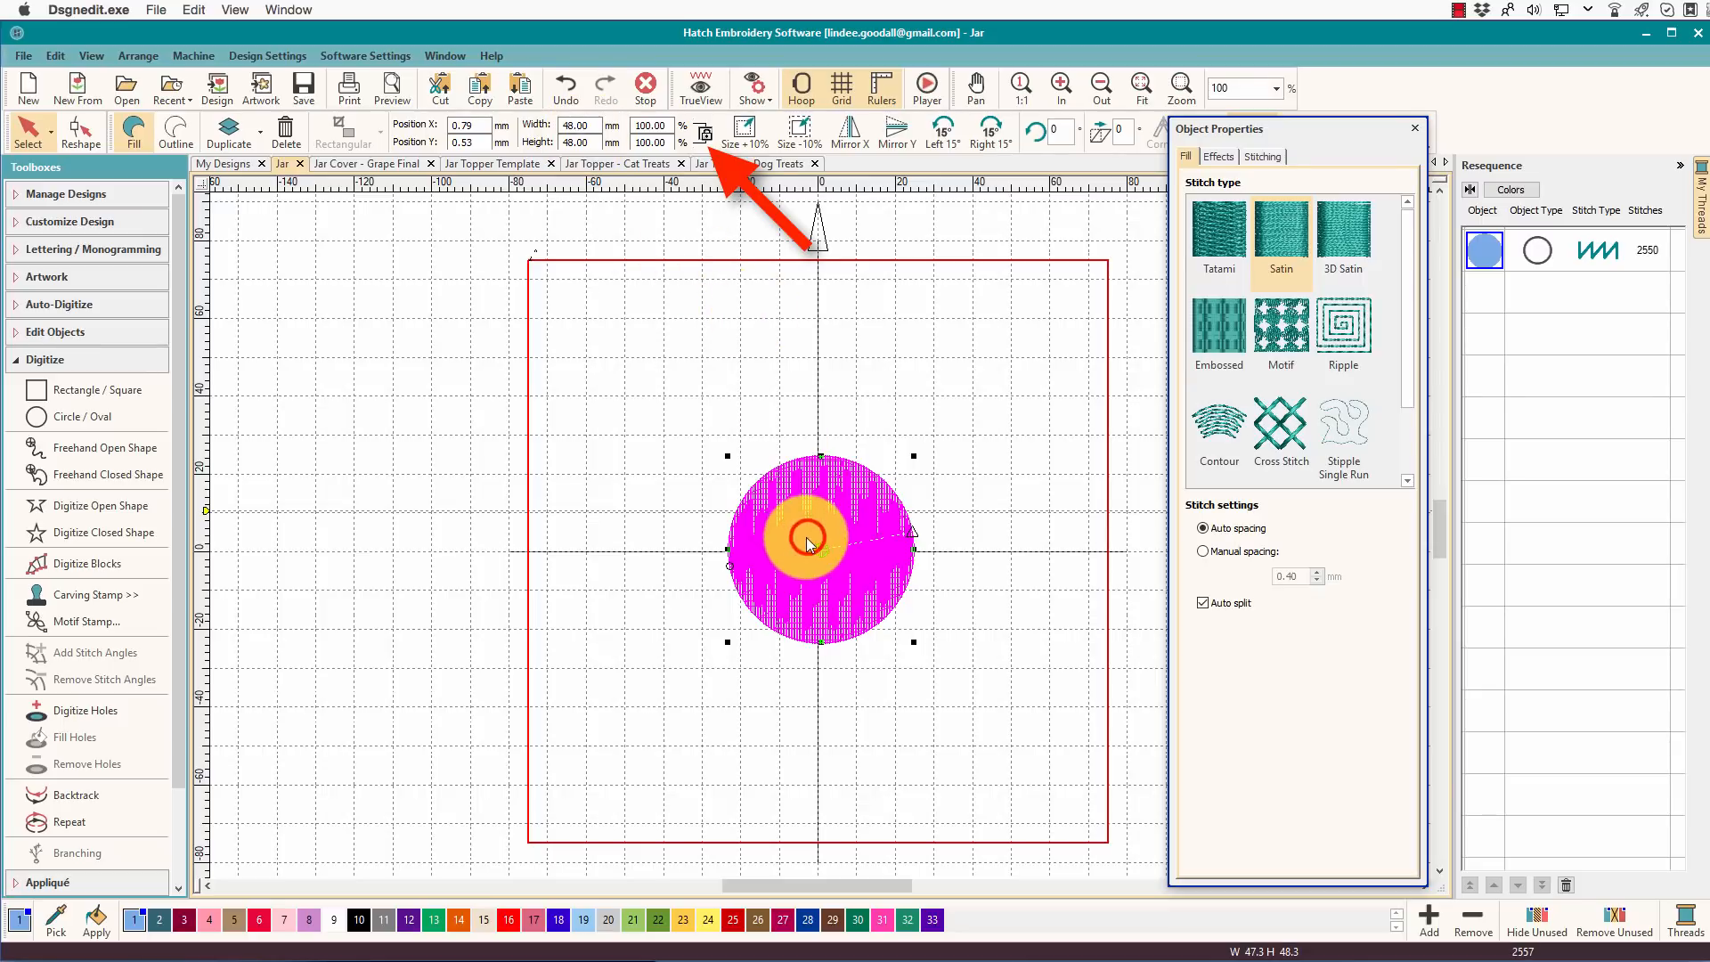
left_click_drag(806, 538, 805, 344)
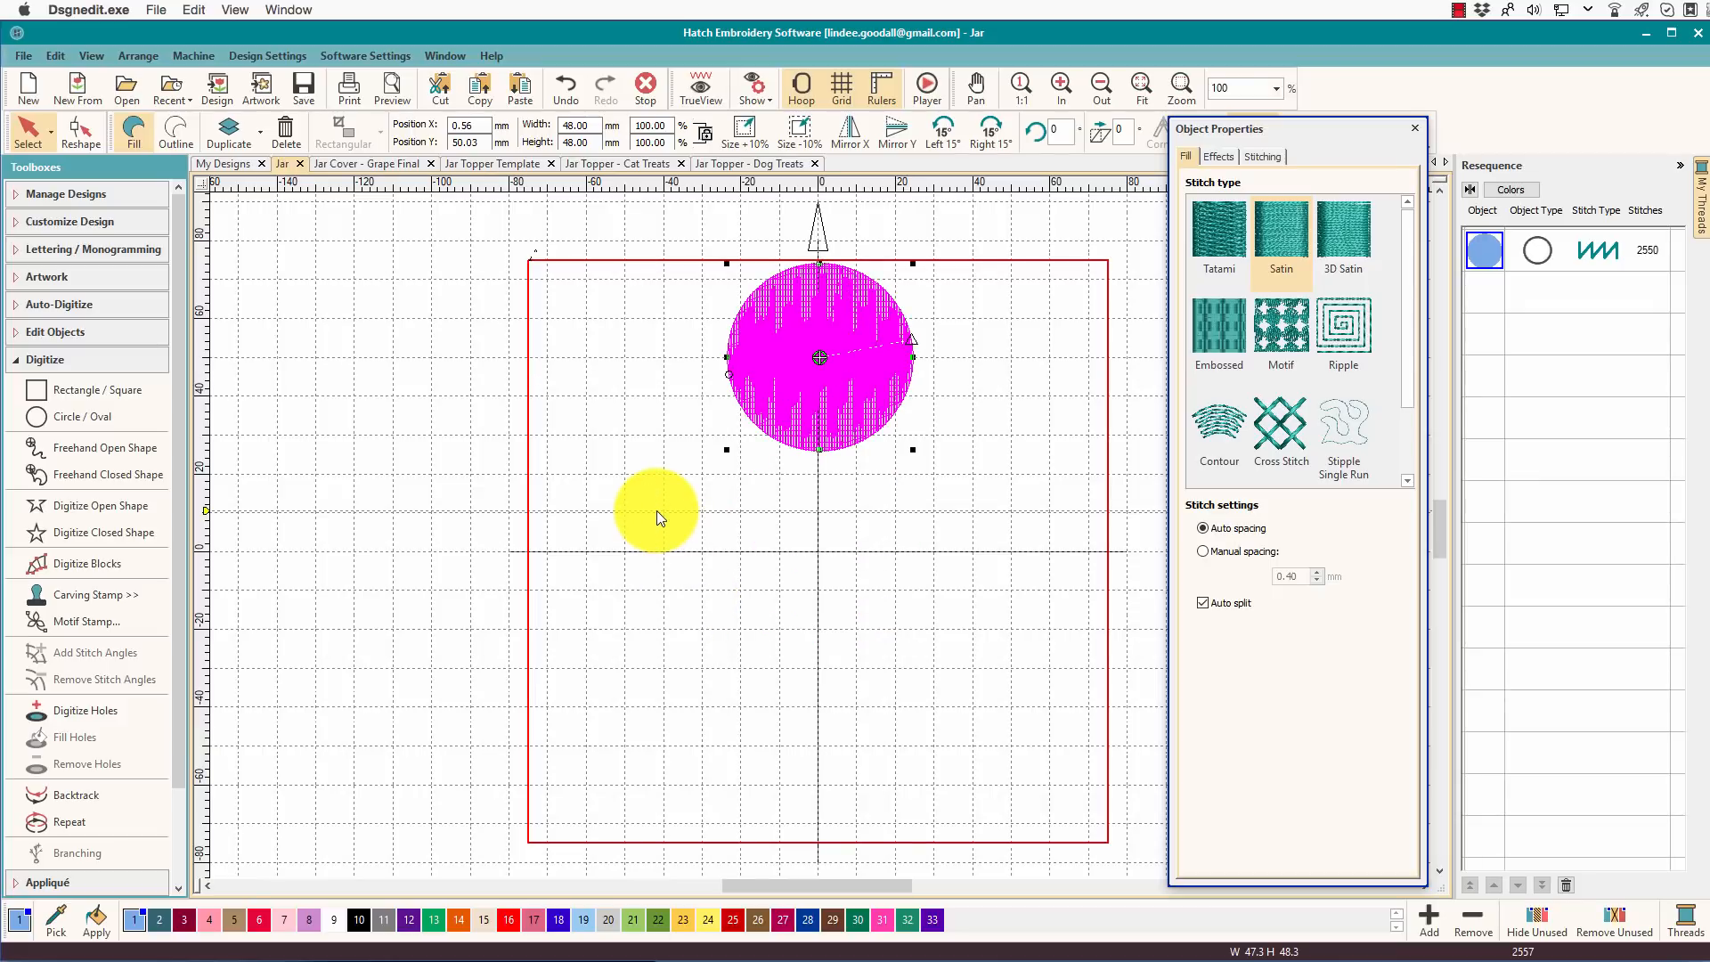
Create a circle layout of 10 copies of the circle around the hoop centre and merge the overlapping objects
left_click(16, 365)
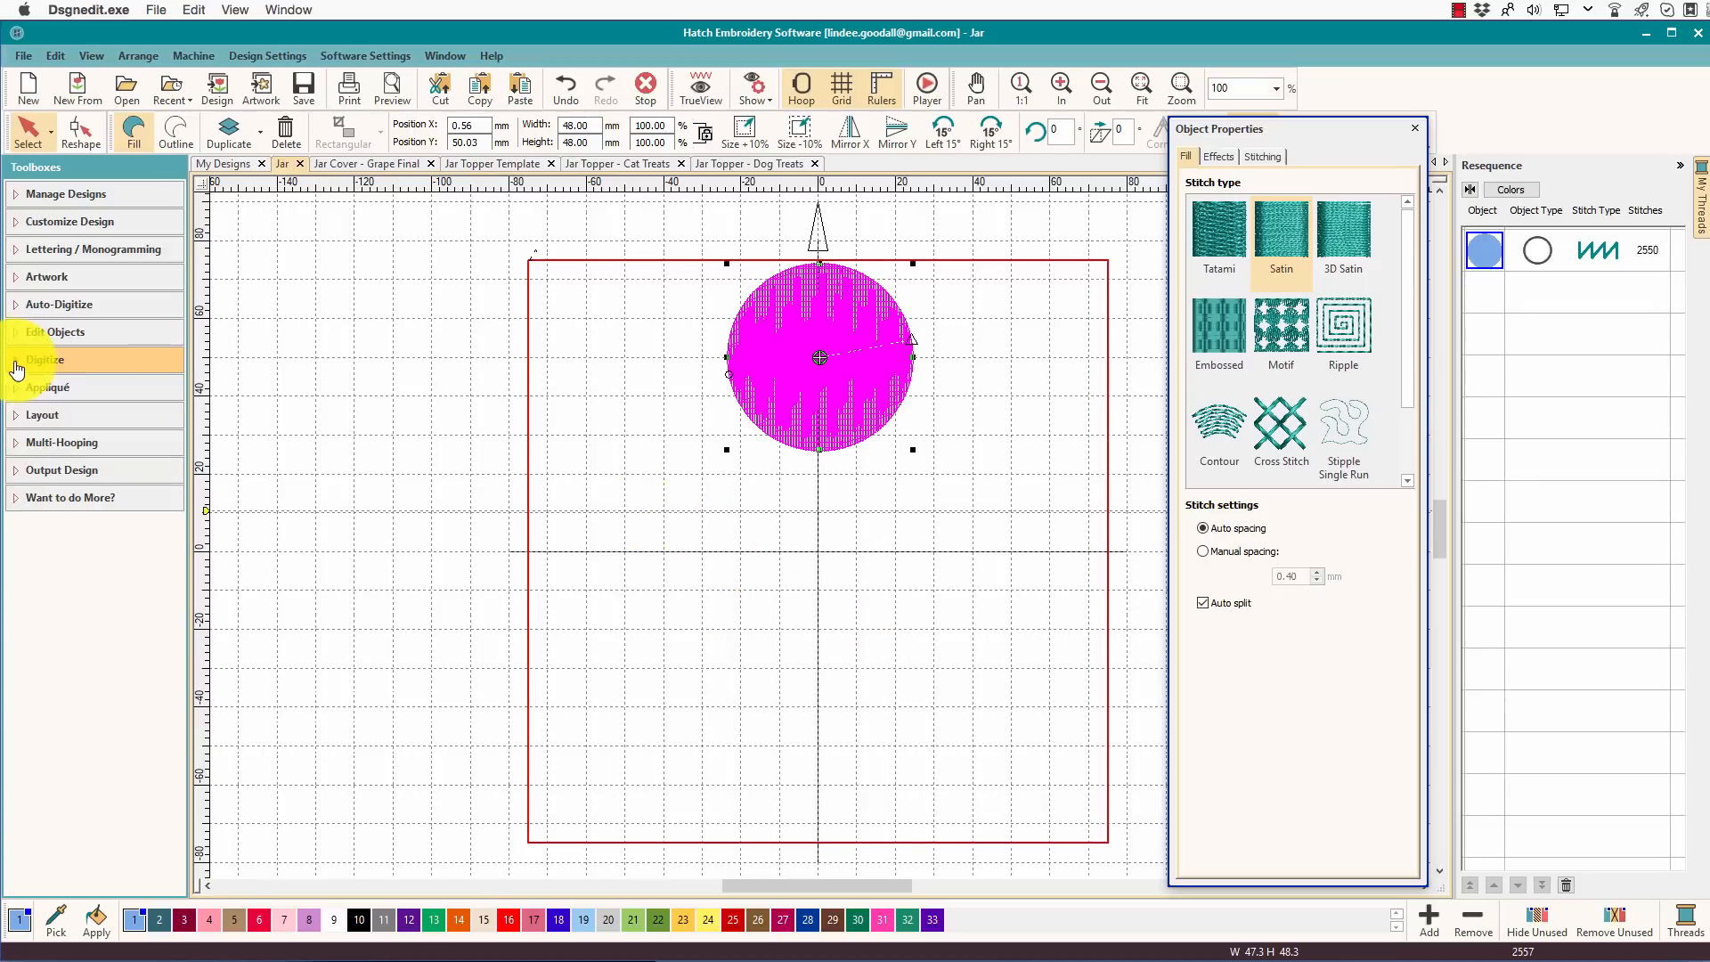
left_click(19, 427)
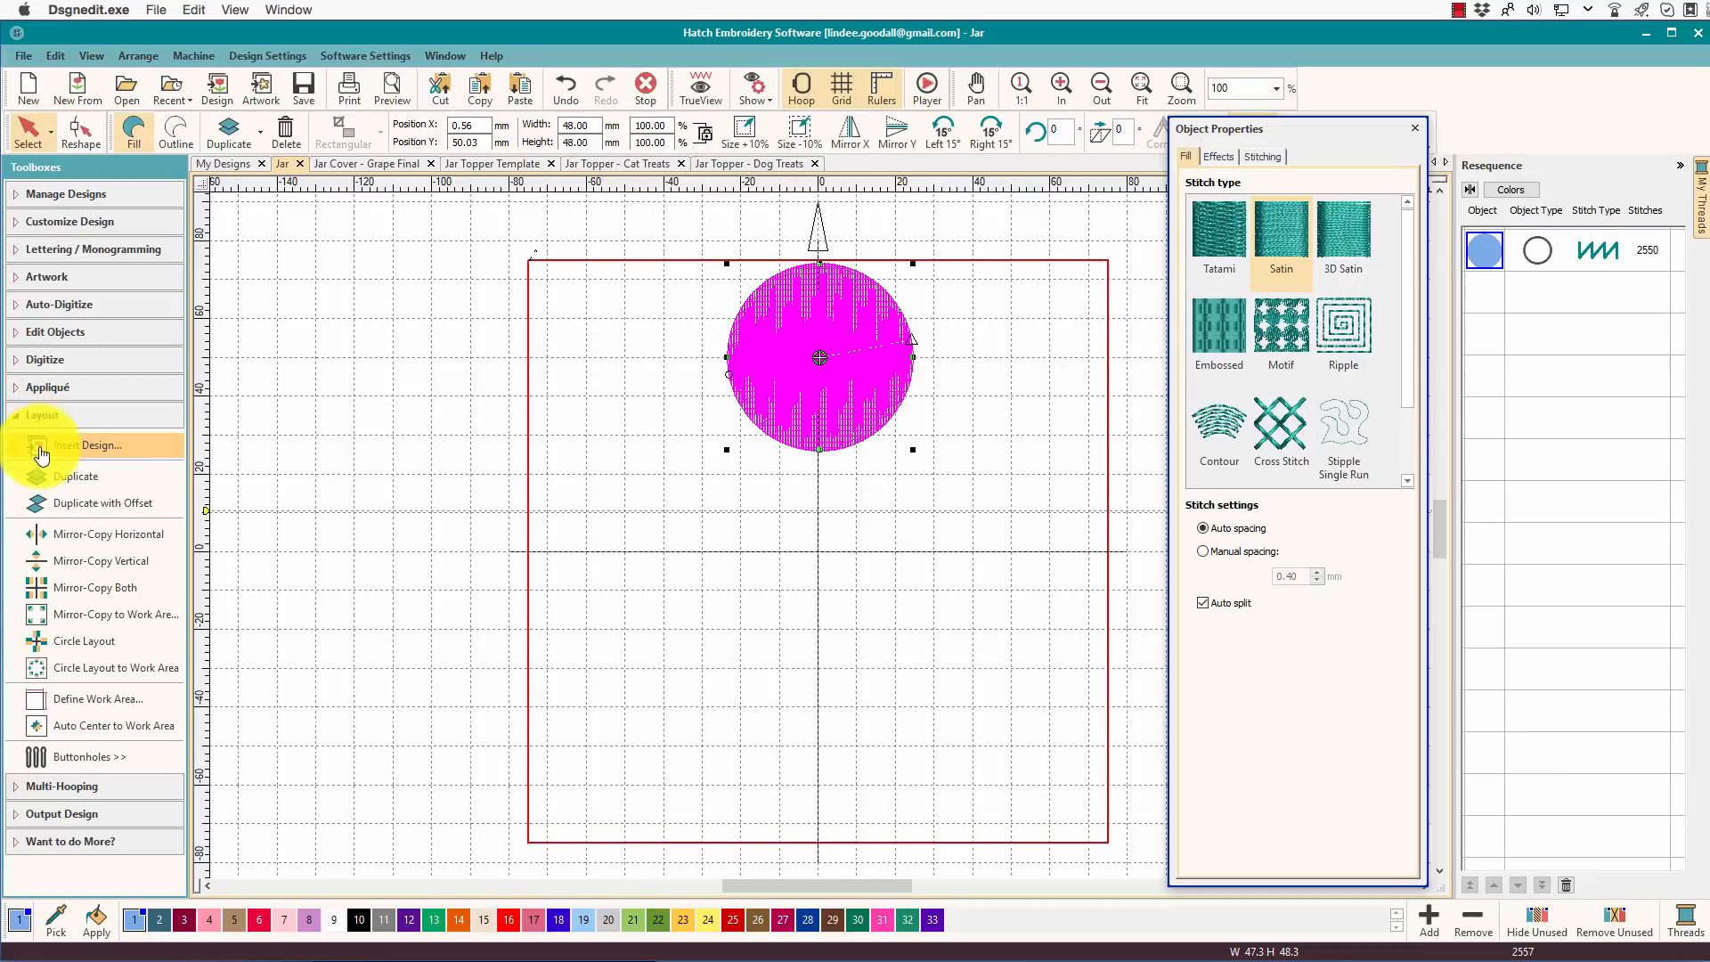
left_click(77, 641)
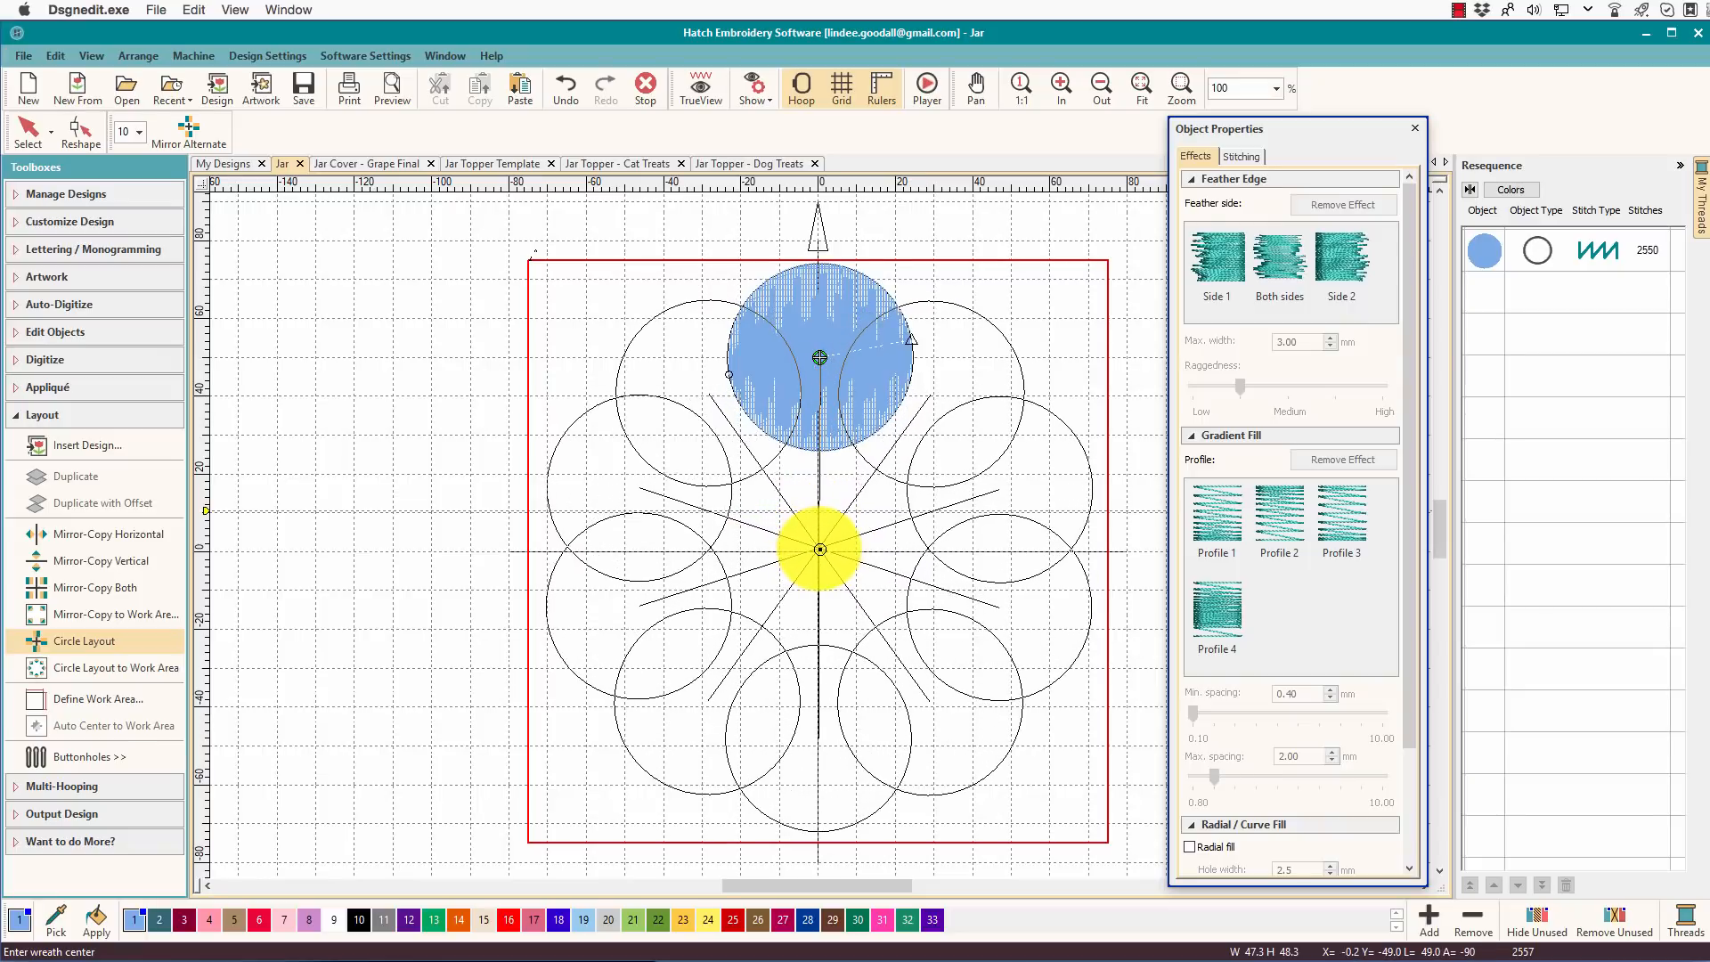
left_click(819, 552)
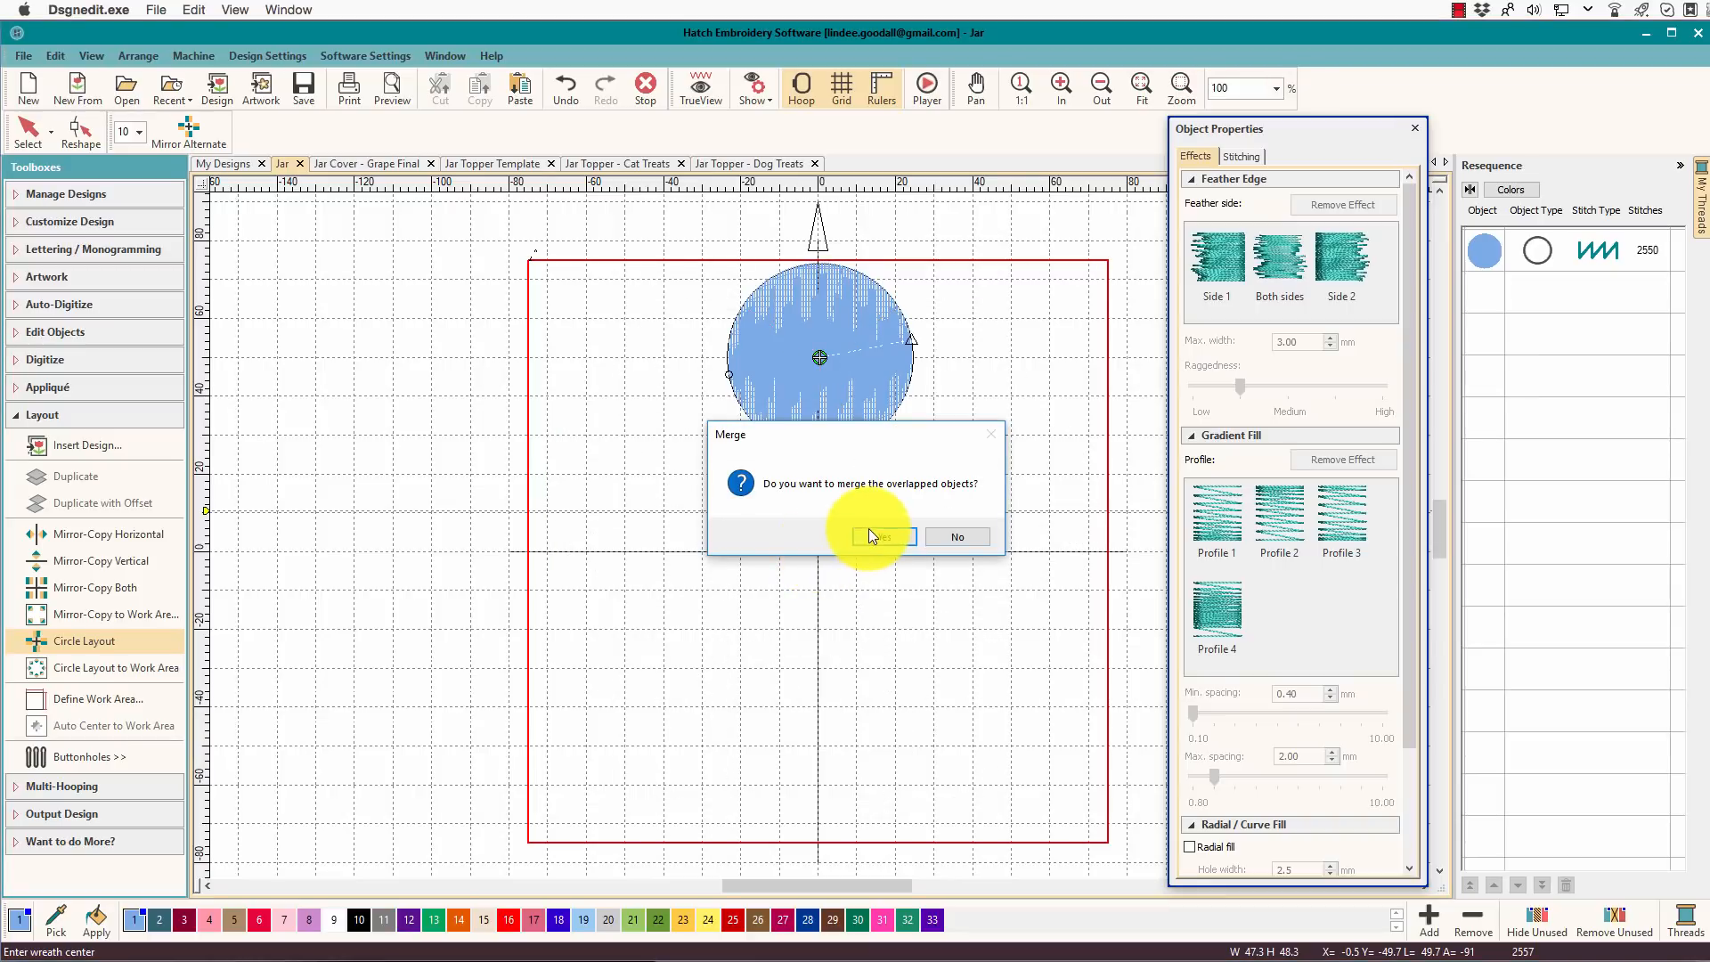
left_click(883, 537)
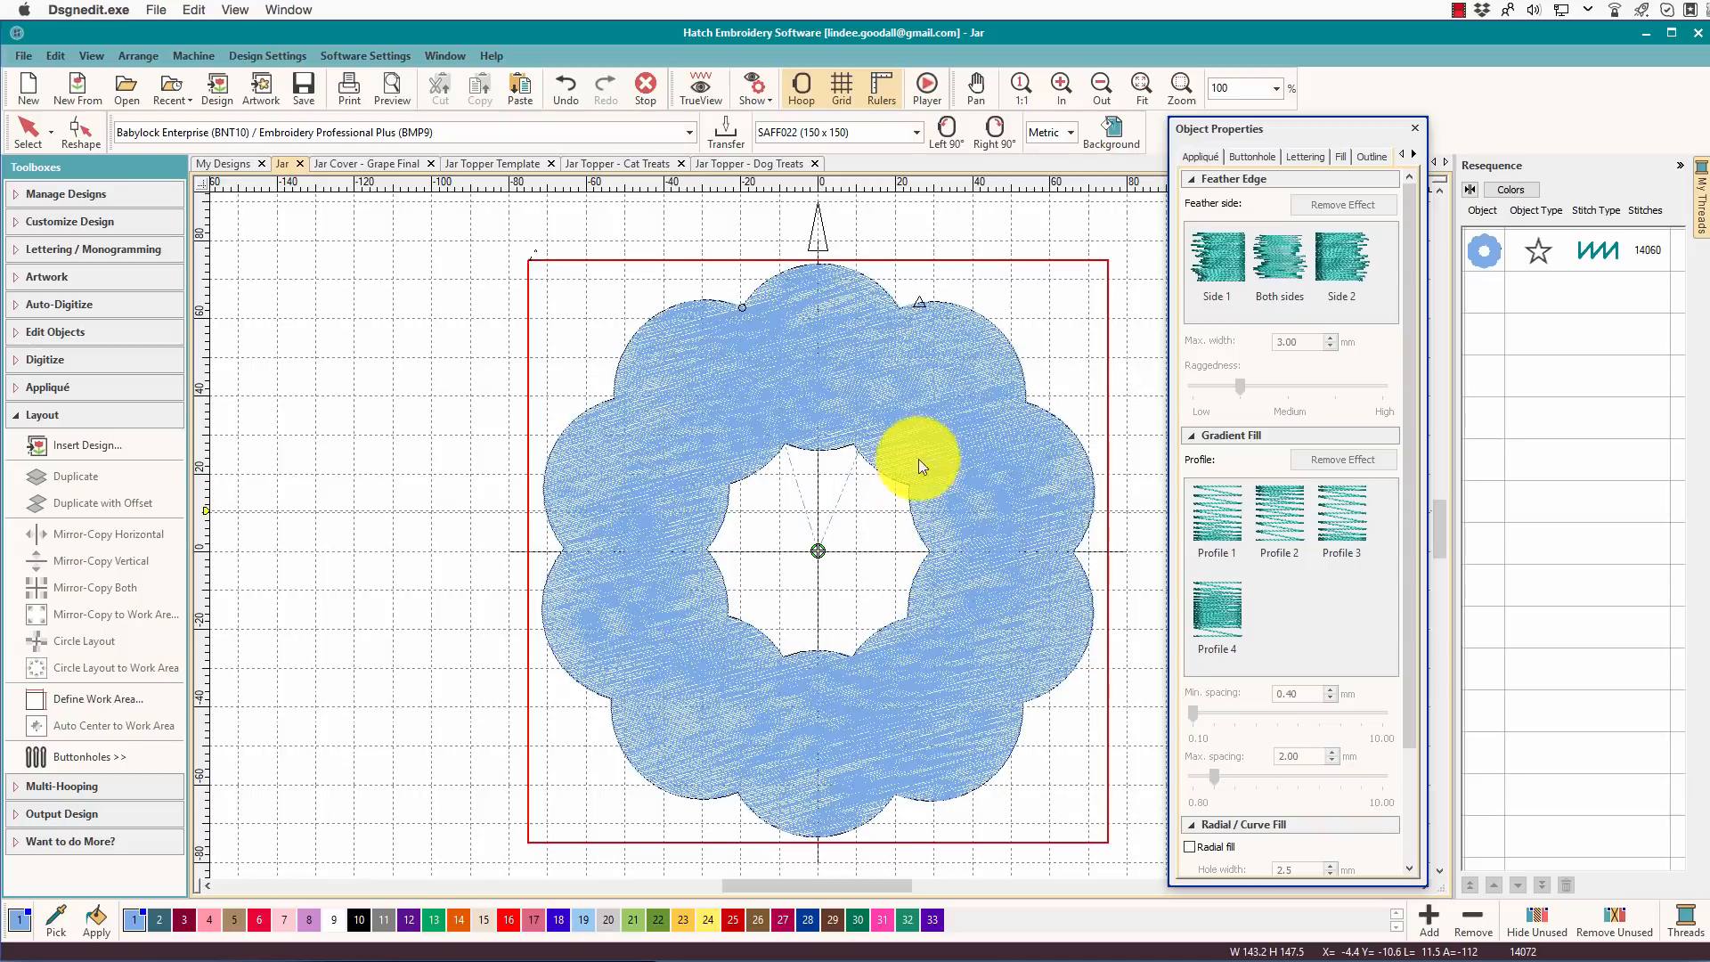
Convert the merged scalloped wreath from fill to outline and delete its inner outline
left_click(1491, 246)
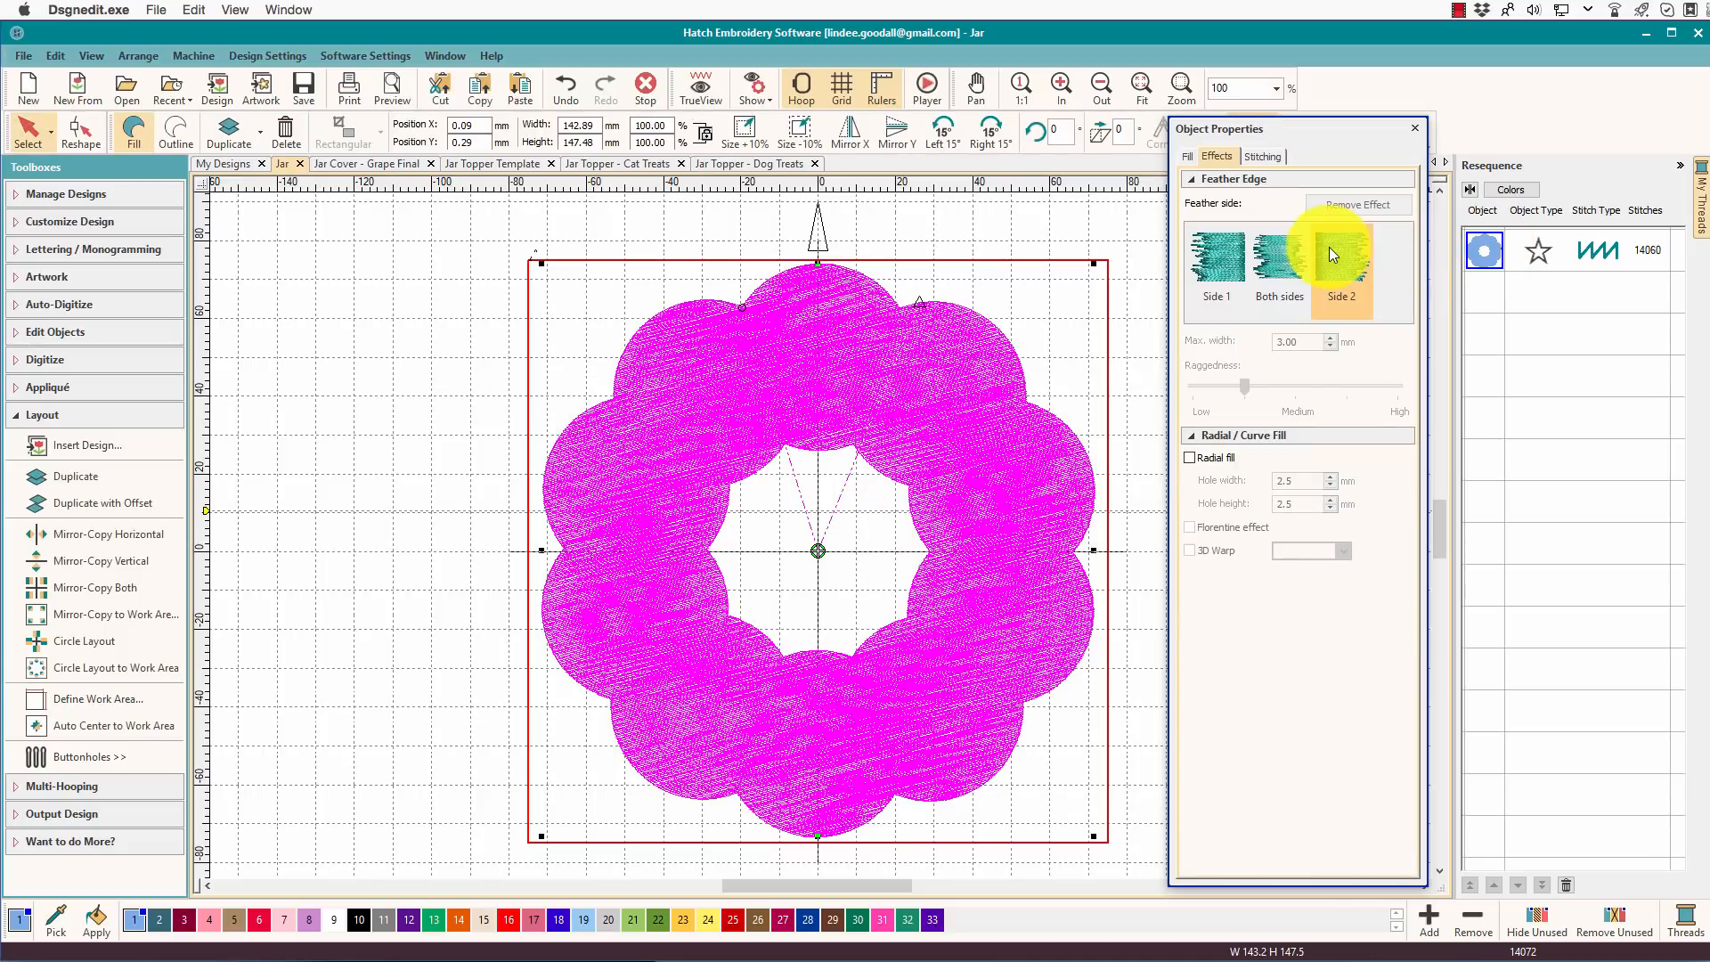
left_click(171, 125)
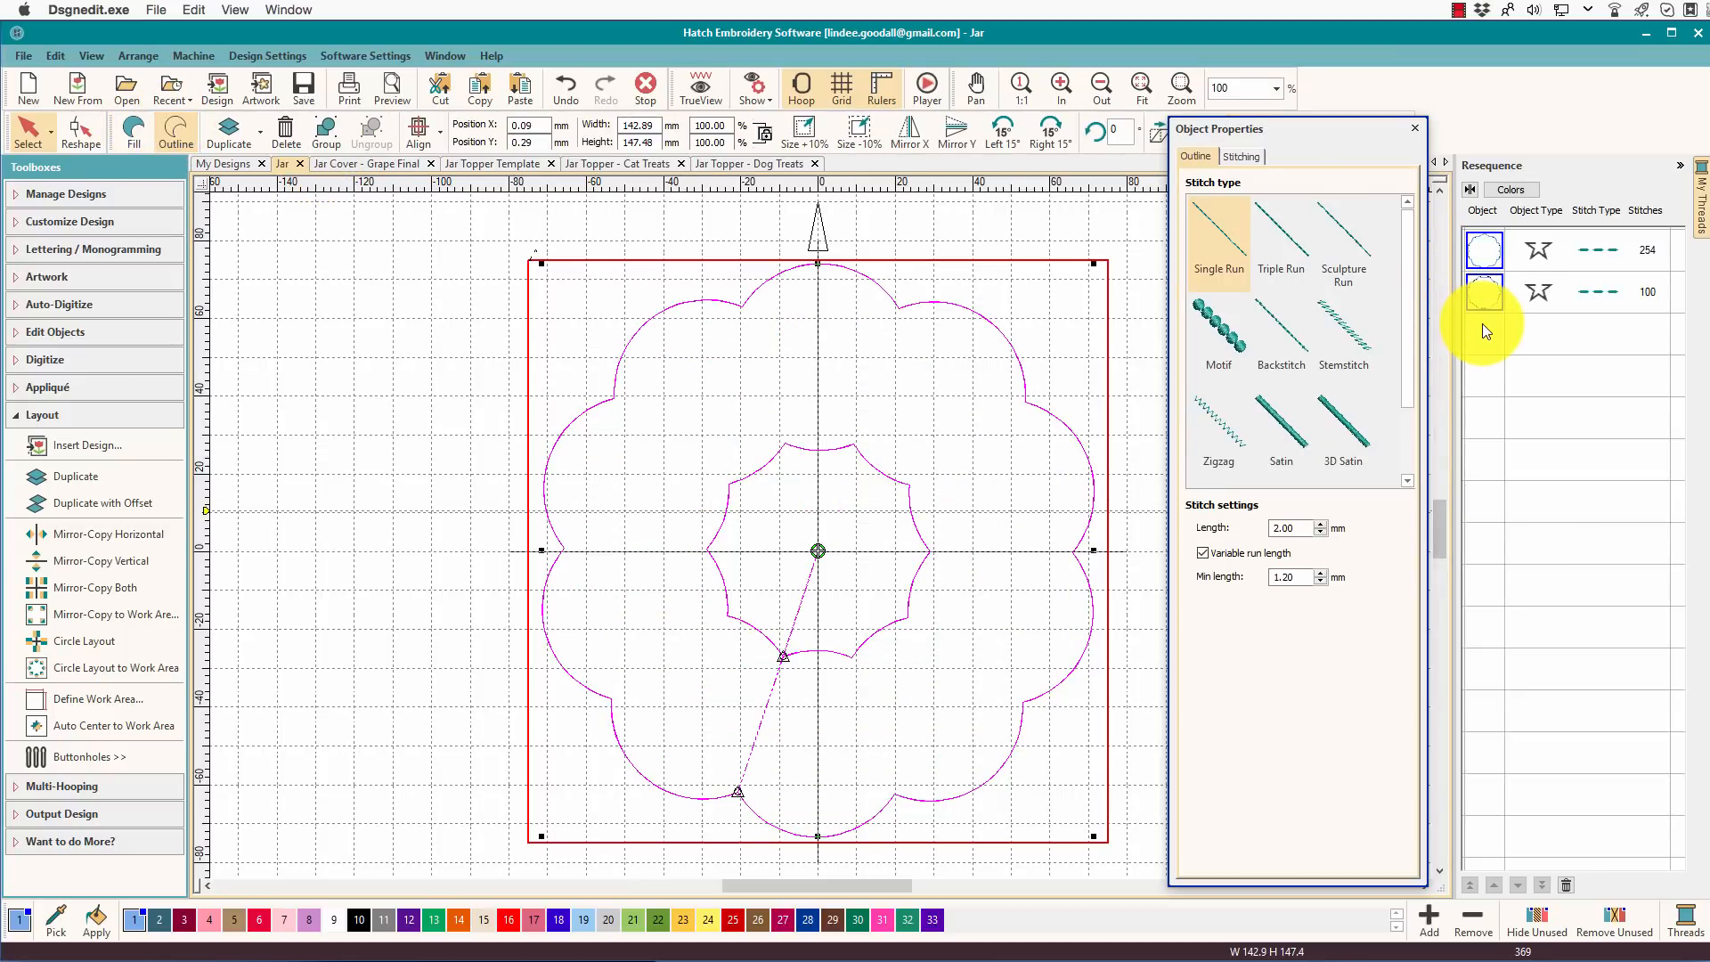
left_click(1487, 292)
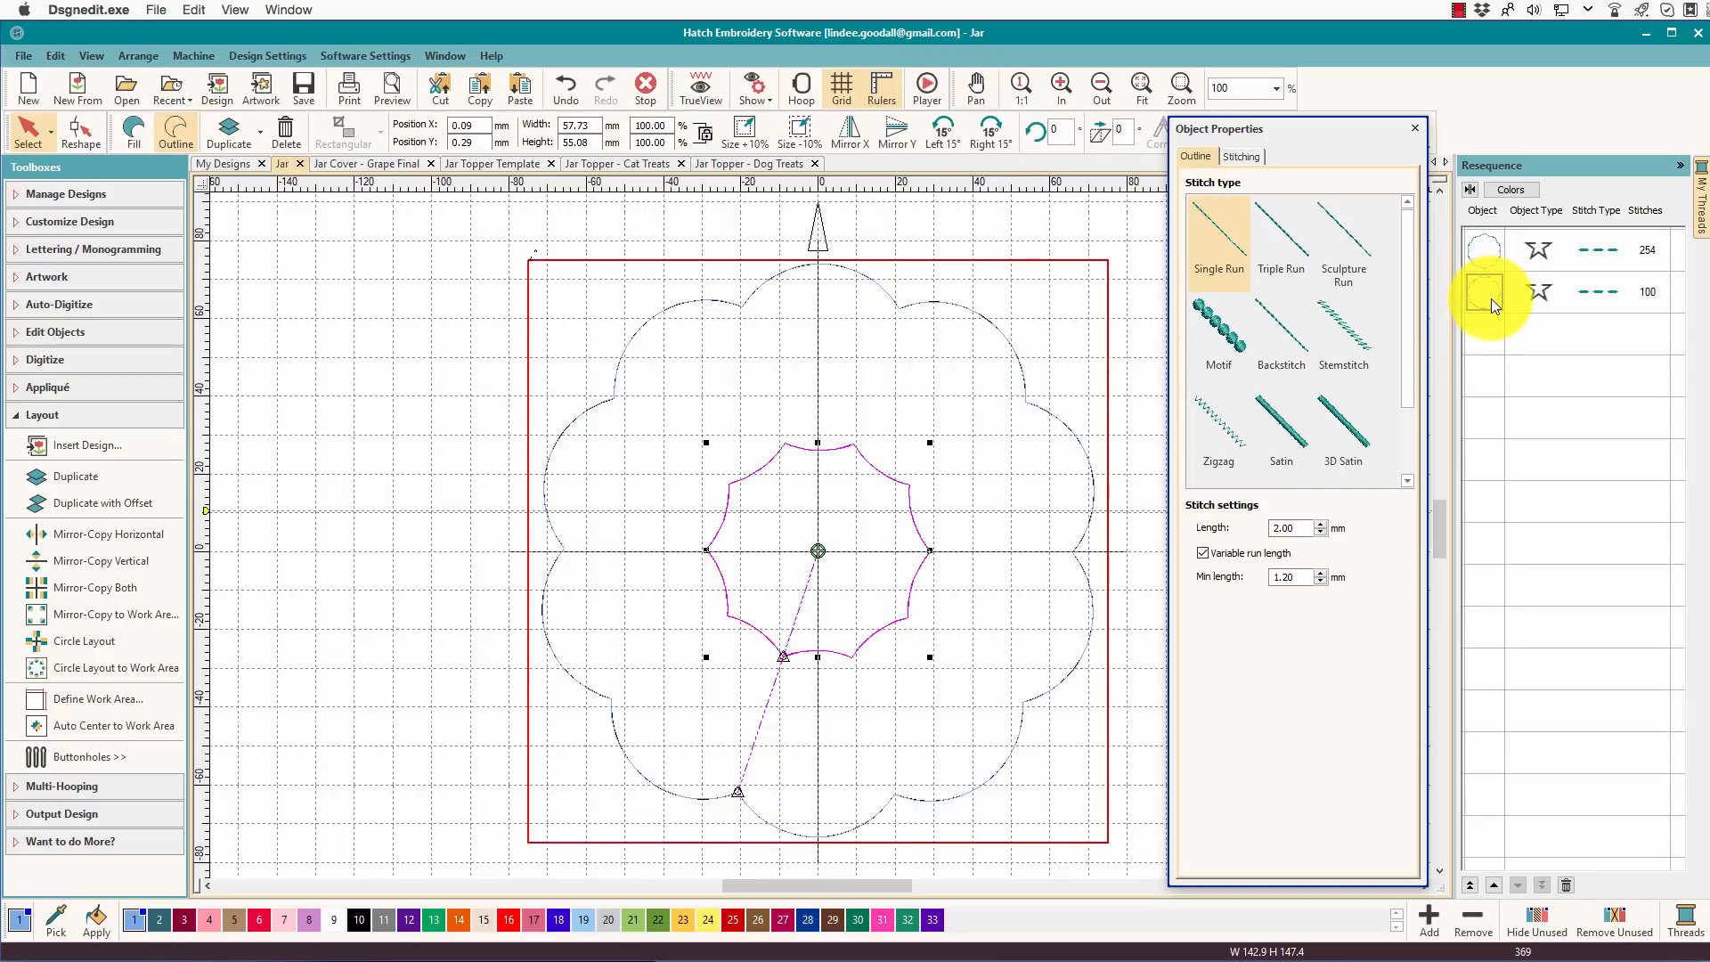
key("Delete")
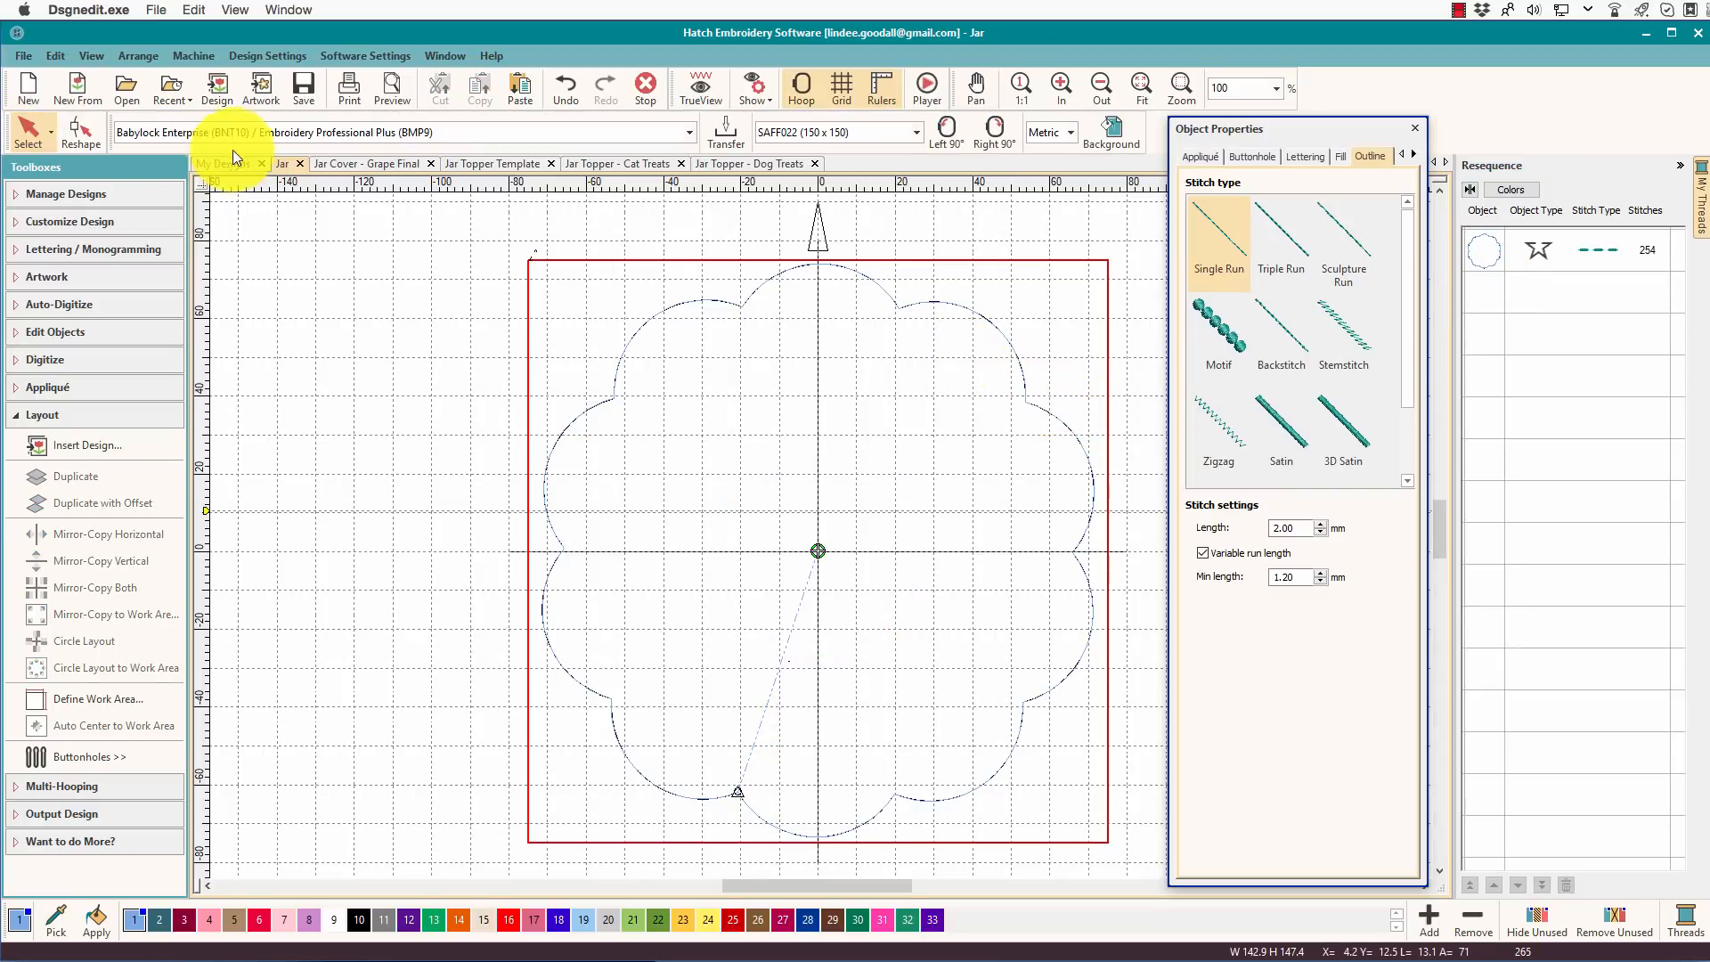
Reshape the scalloped outline by moving its start and end point to the middle of the uppermost scallop
left_click(712, 793)
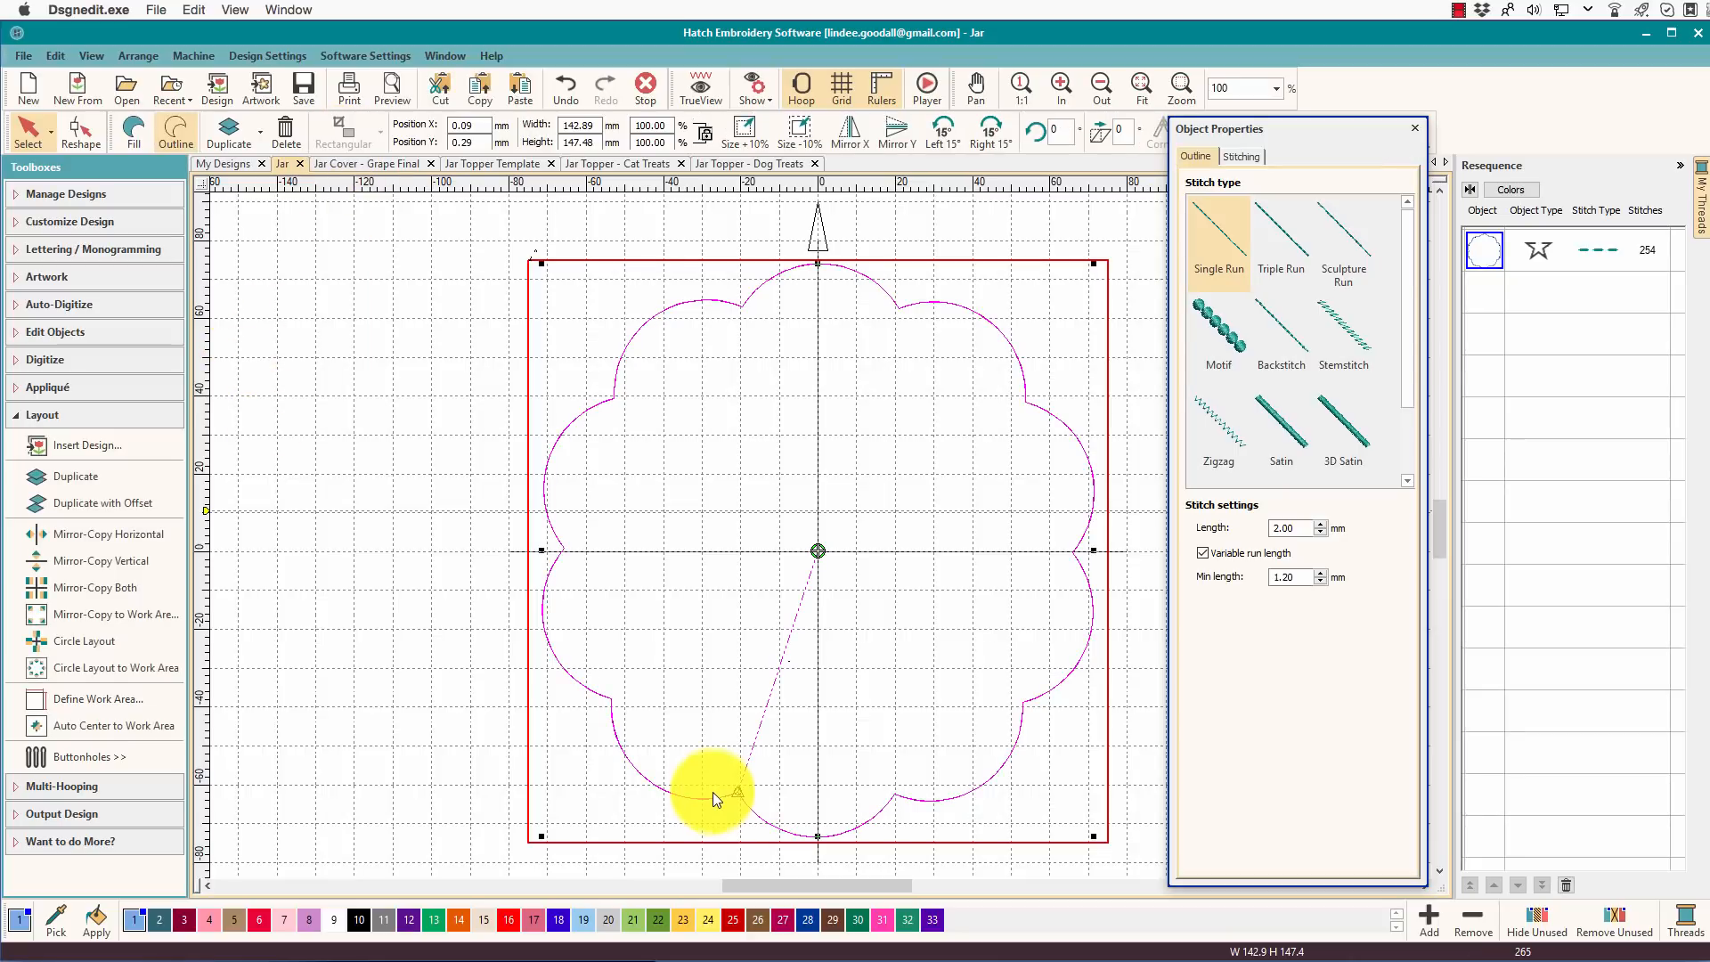
key("h")
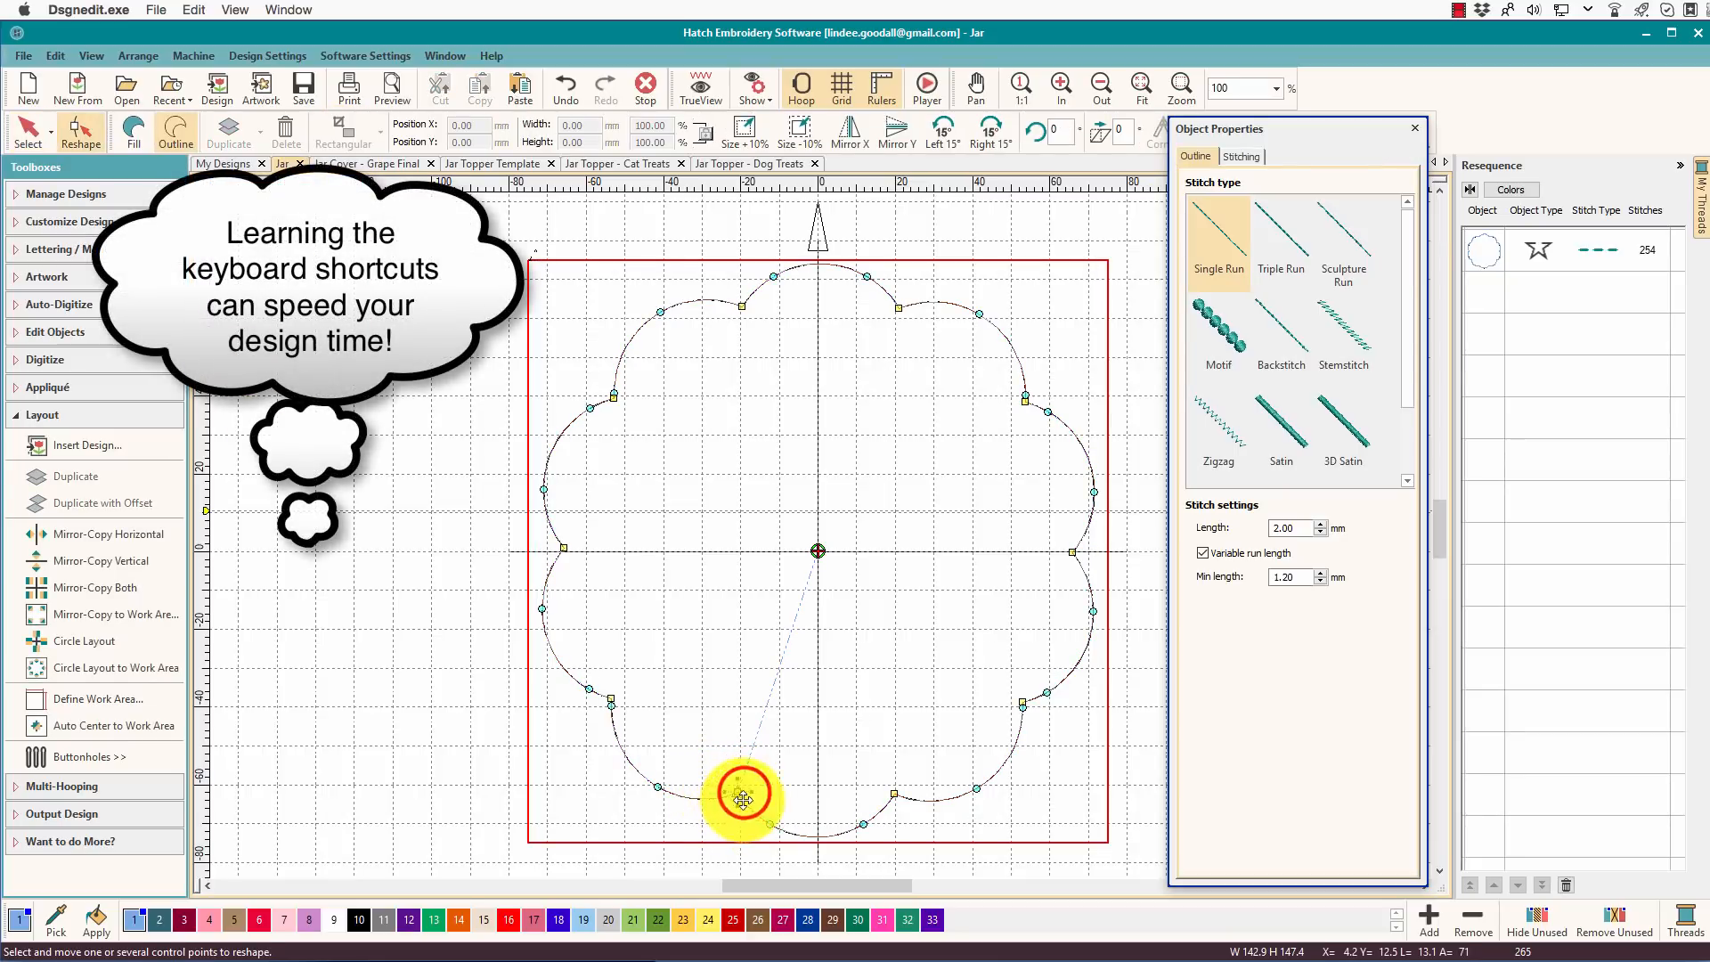
left_click(818, 265)
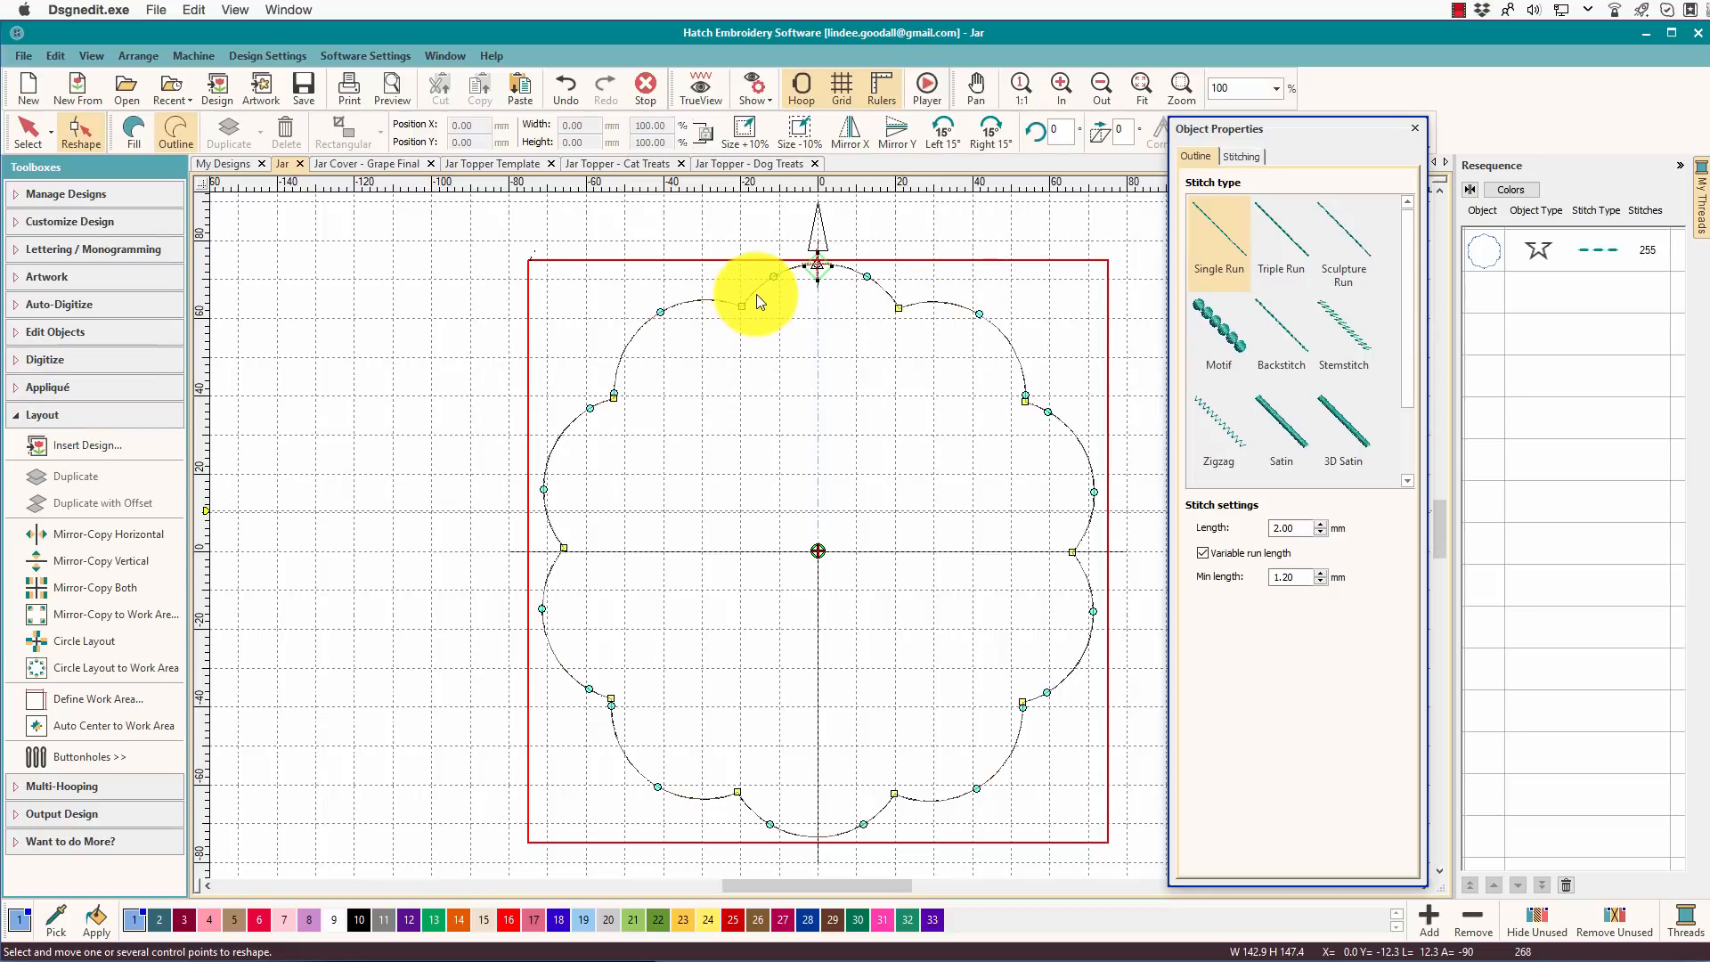
Digitize a closed appliqué object along the scalloped outline, with corner points at the notches and curve points along the scallops
left_click(18, 417)
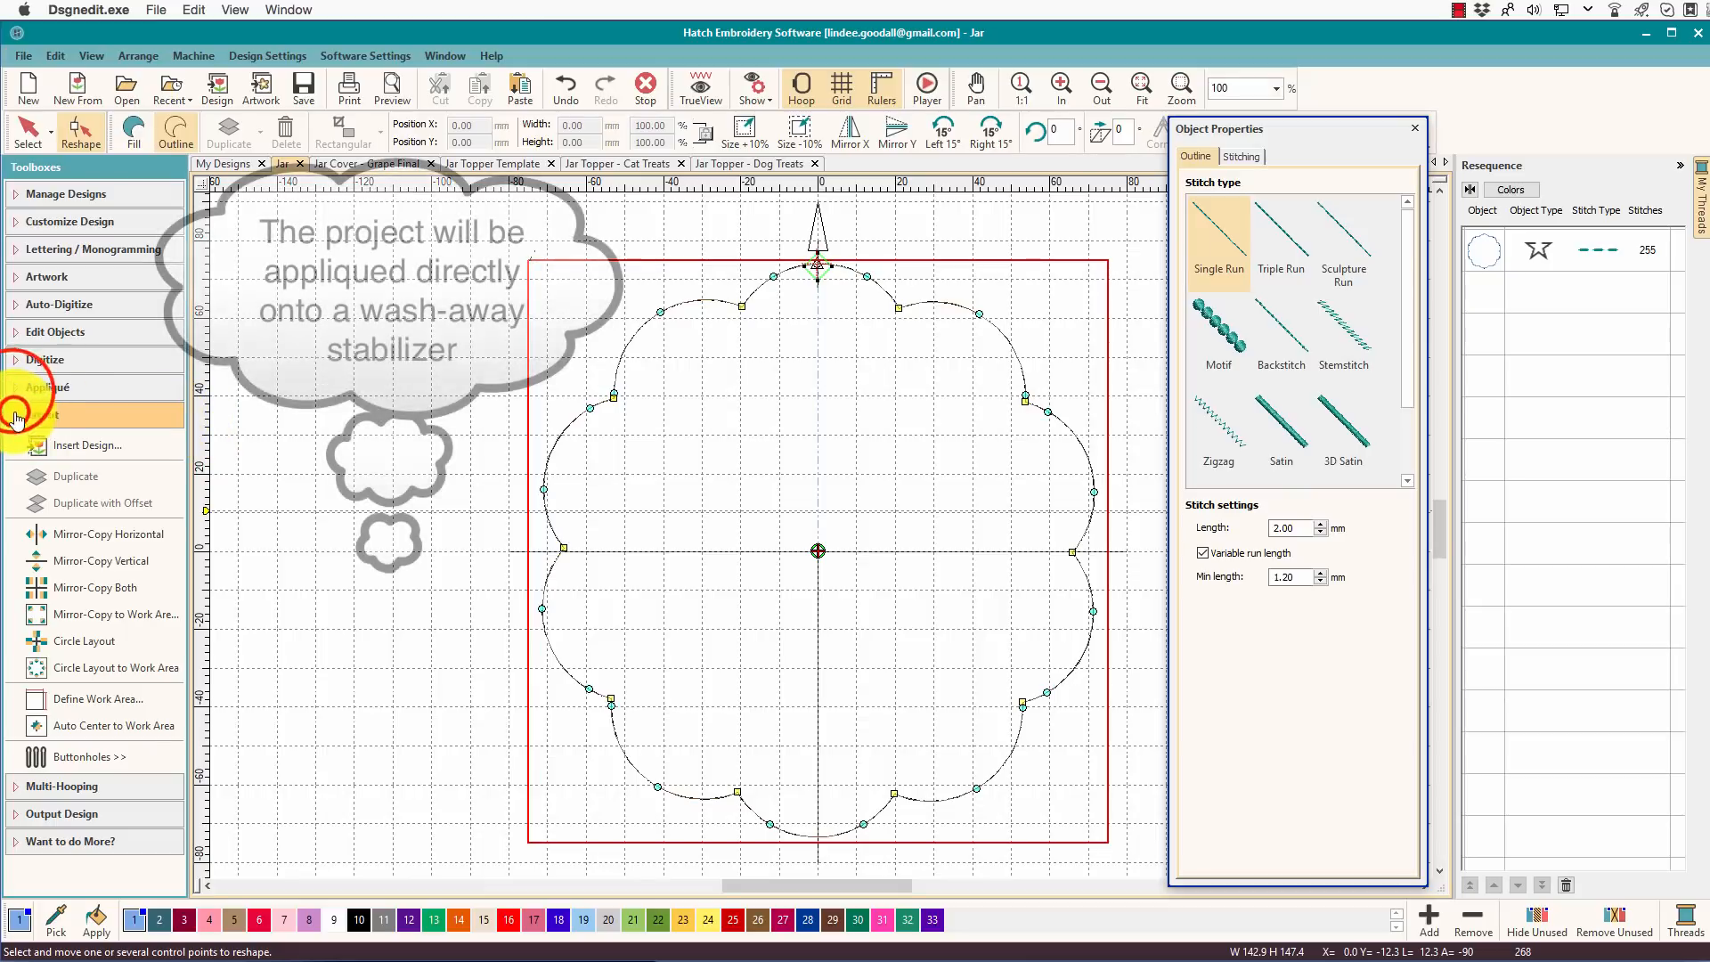
left_click(18, 386)
left_click(57, 426)
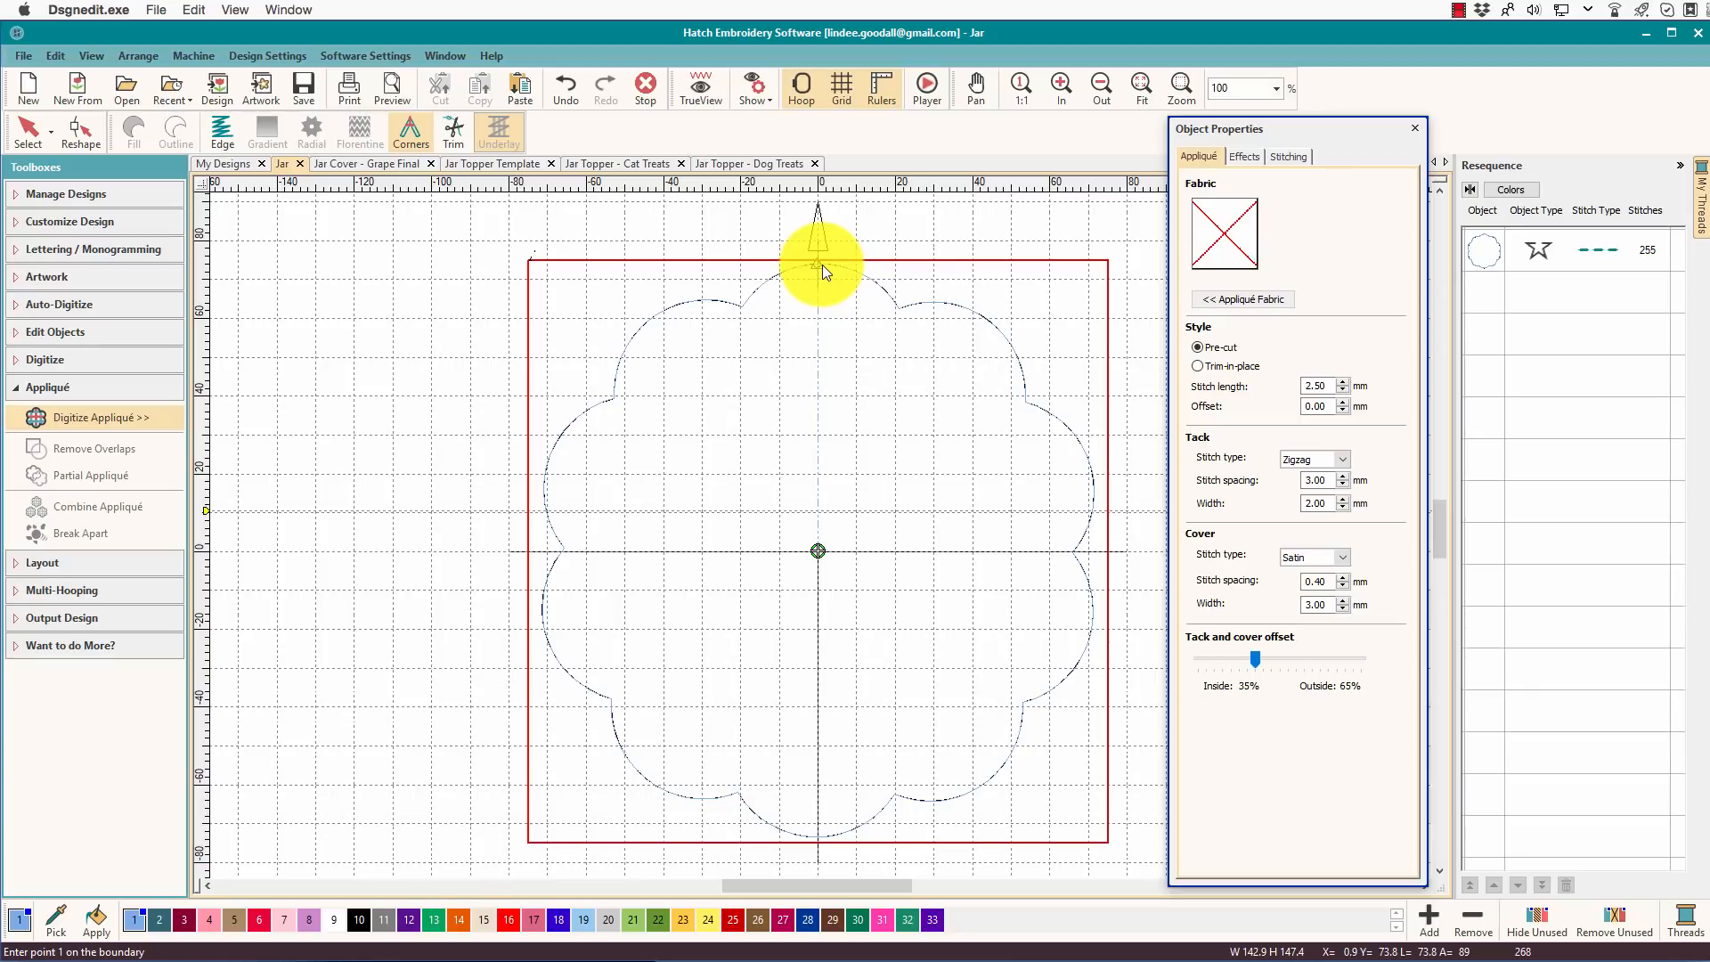
left_click(741, 307)
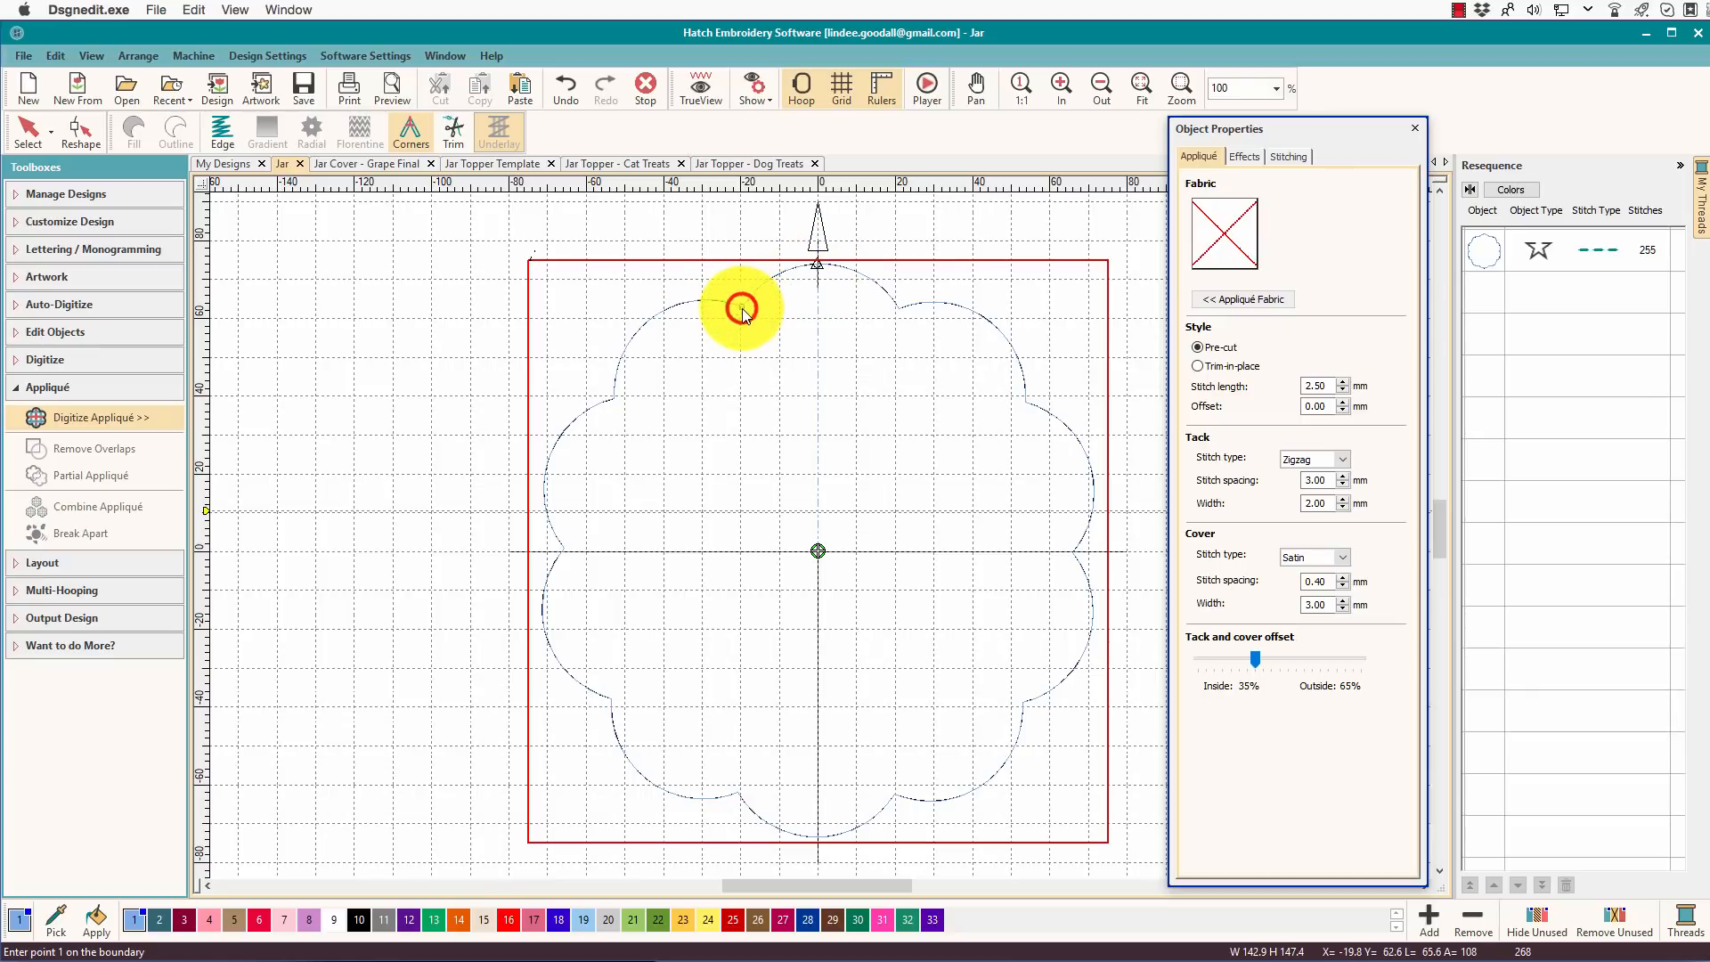
left_click(817, 263)
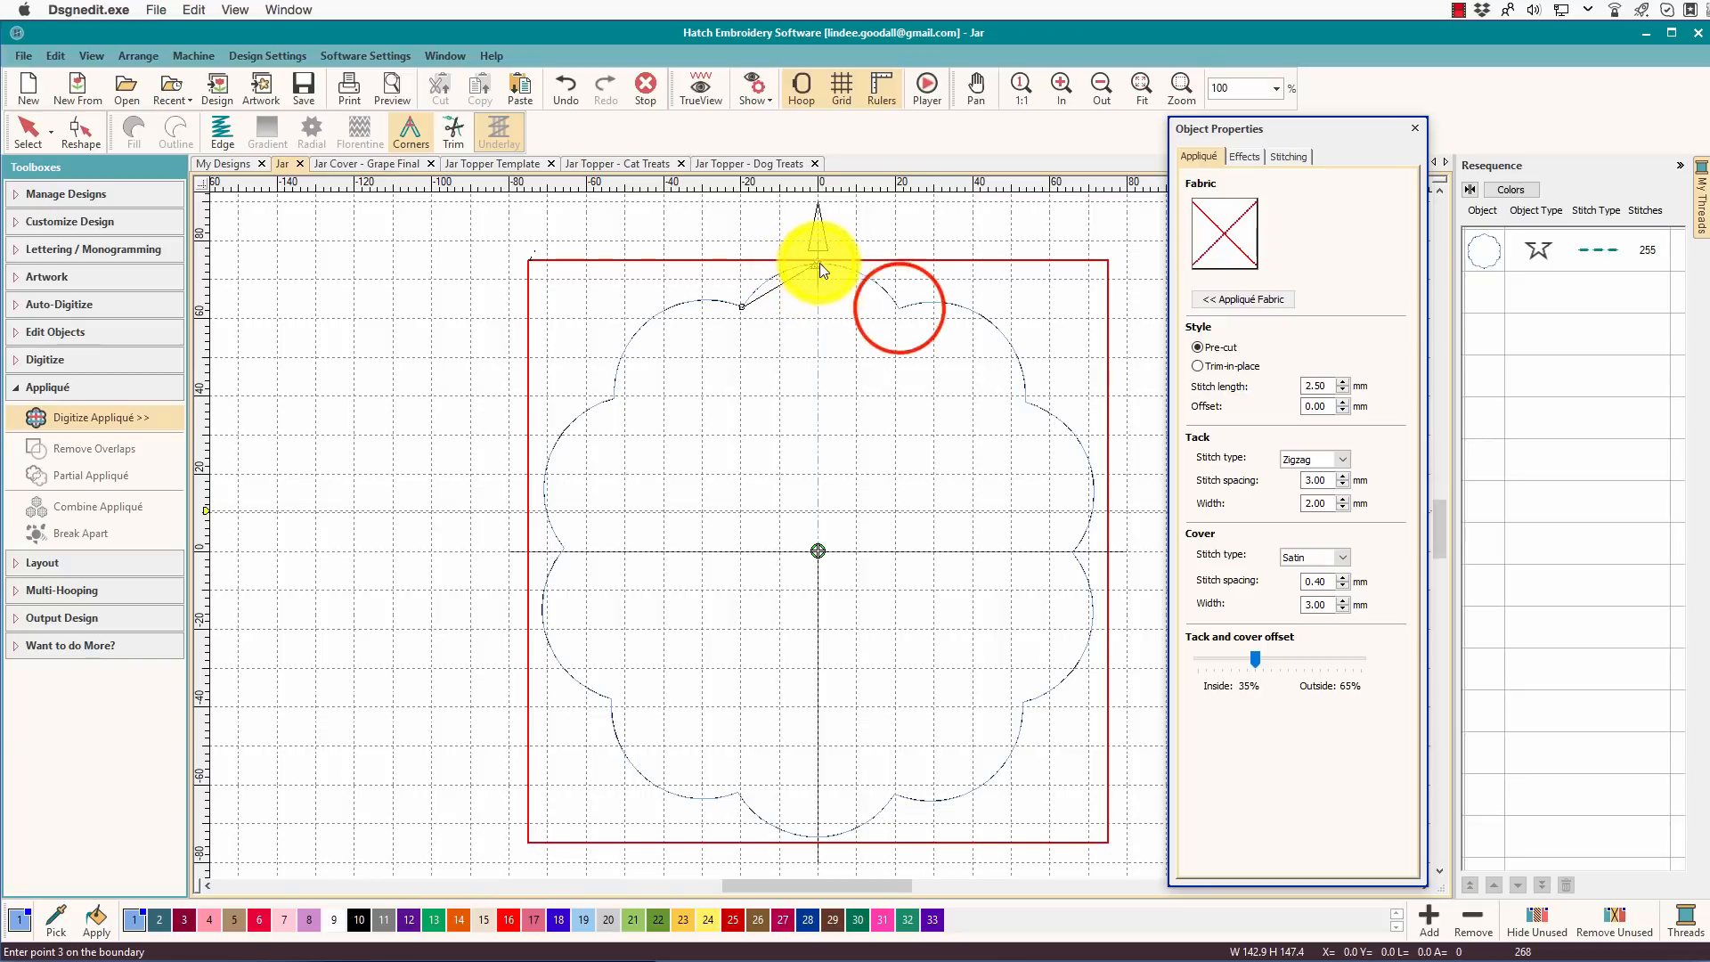
left_click(900, 308)
left_click(995, 323)
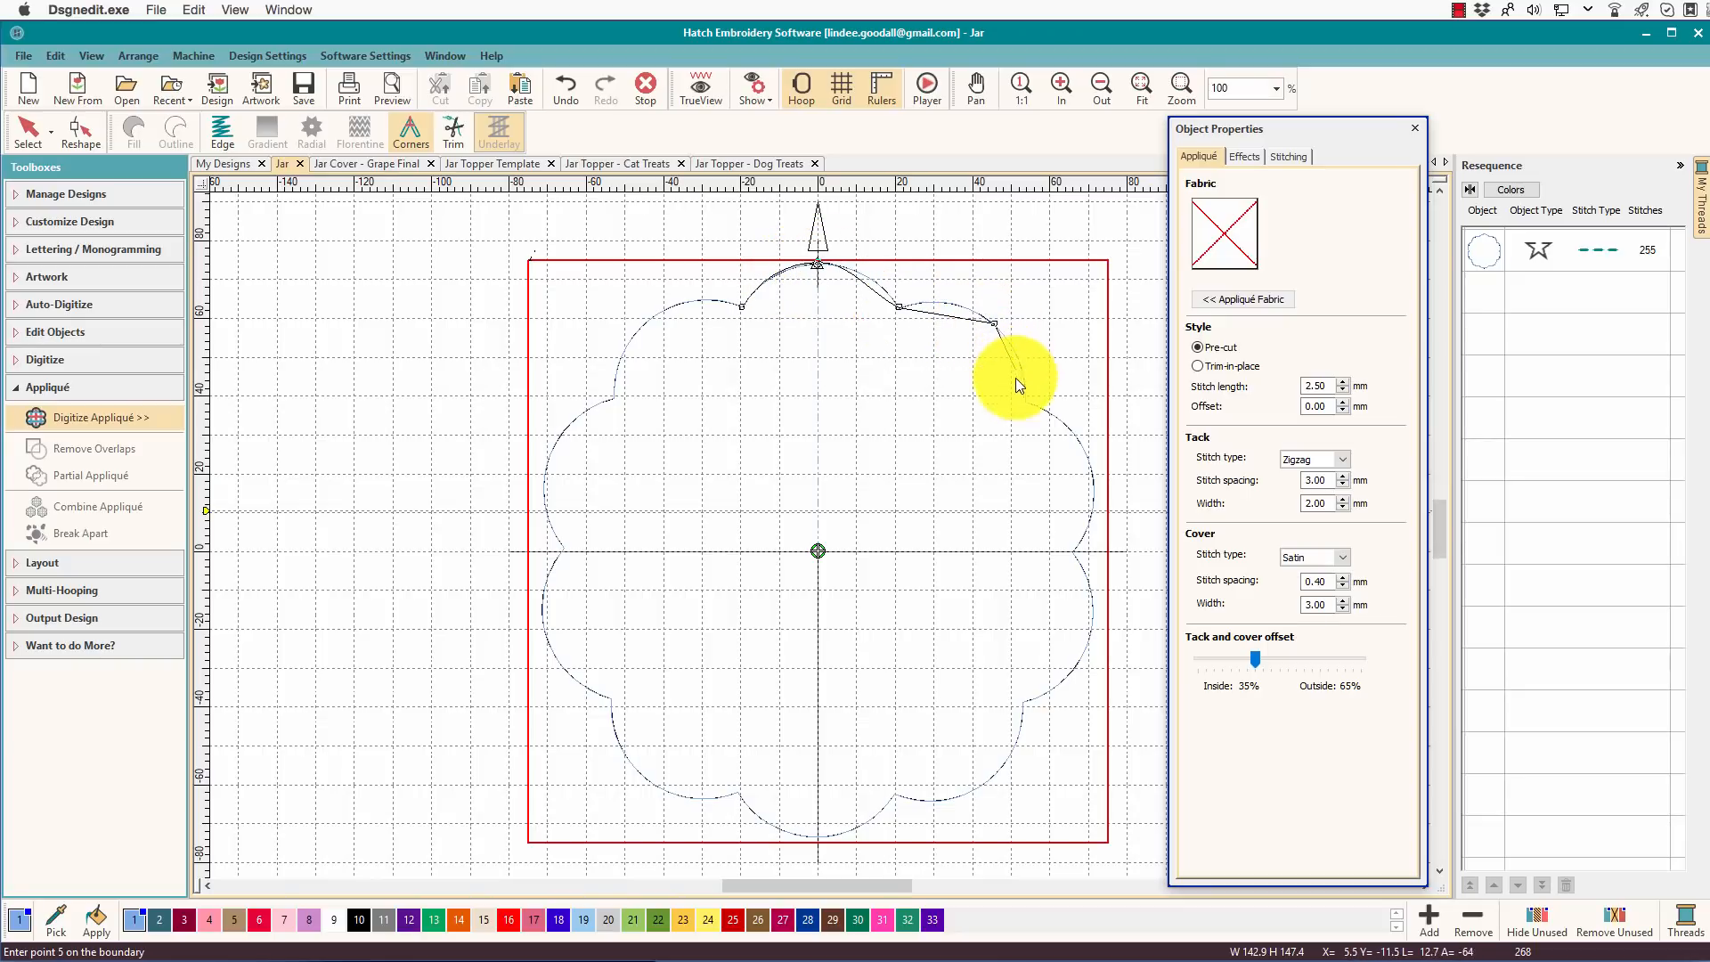
left_click(1025, 401)
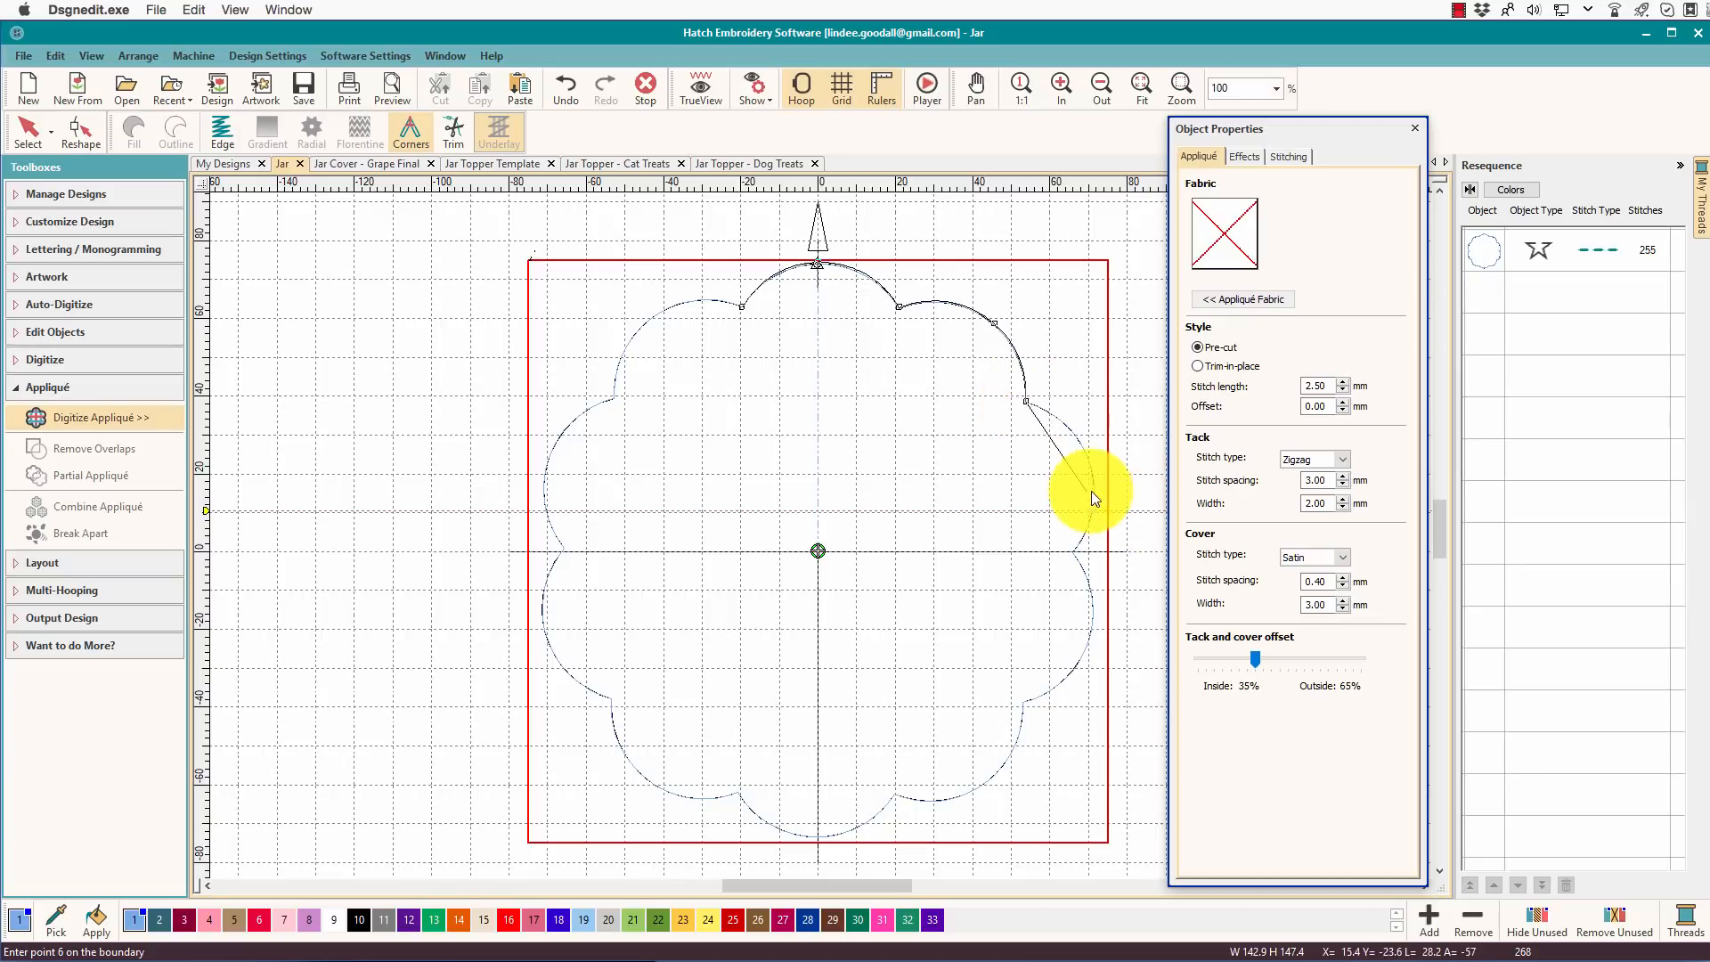
left_click(1090, 467)
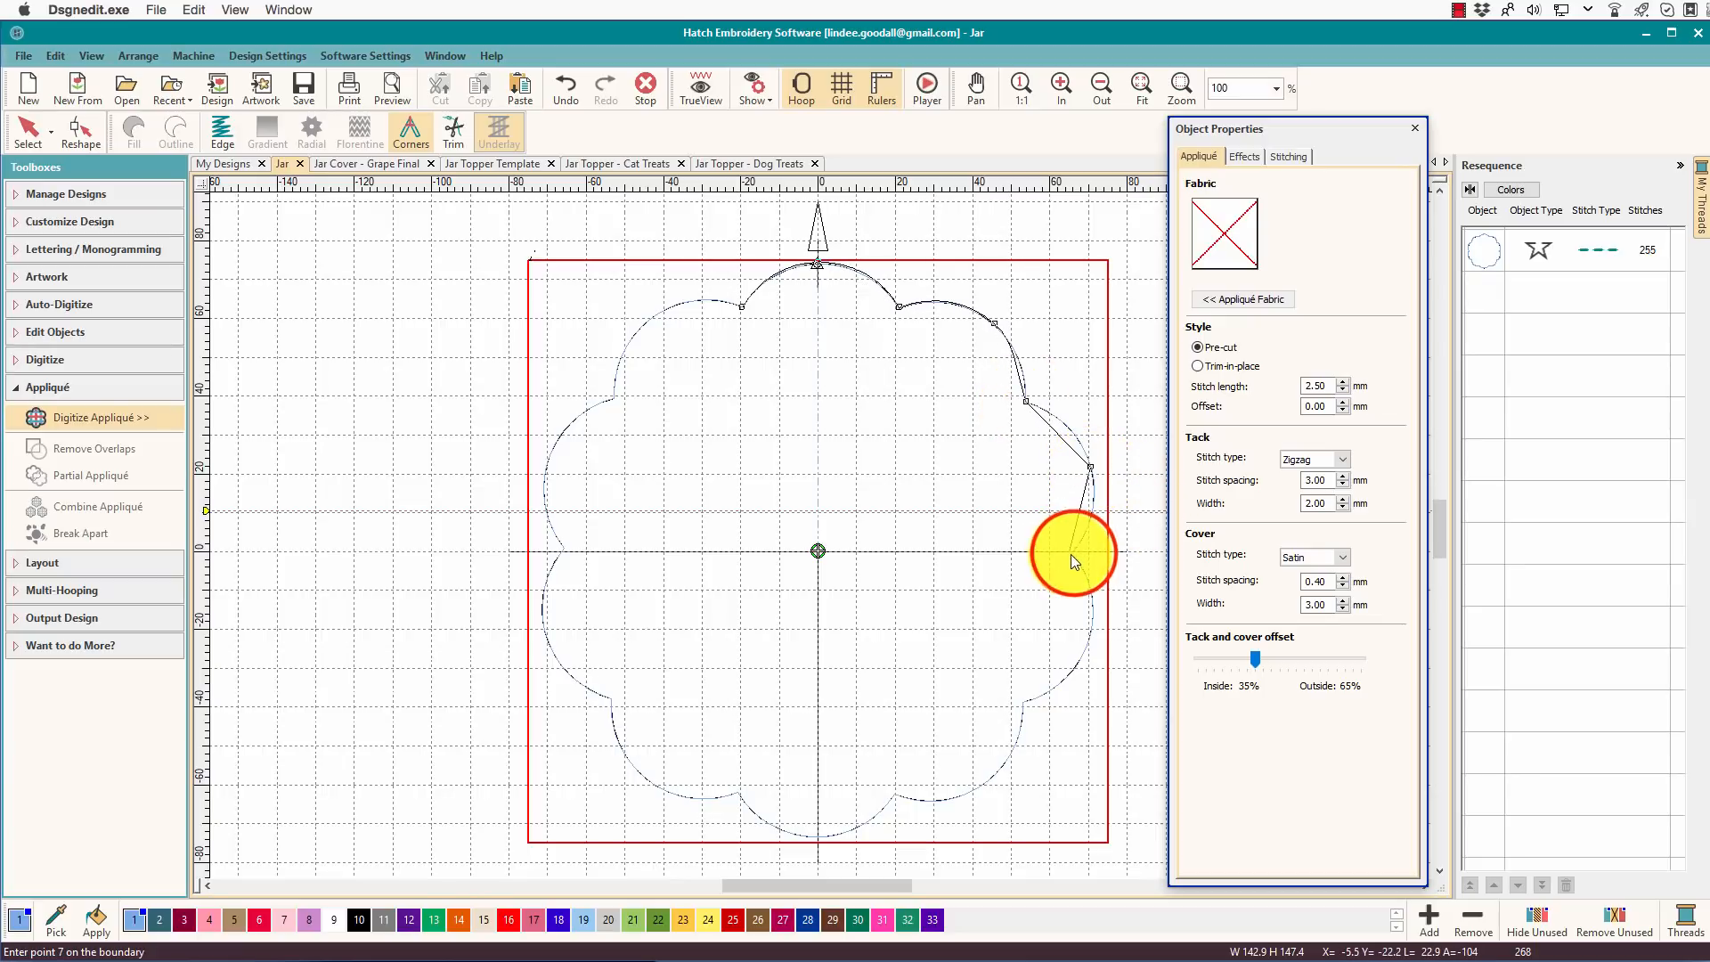
left_click(1074, 551)
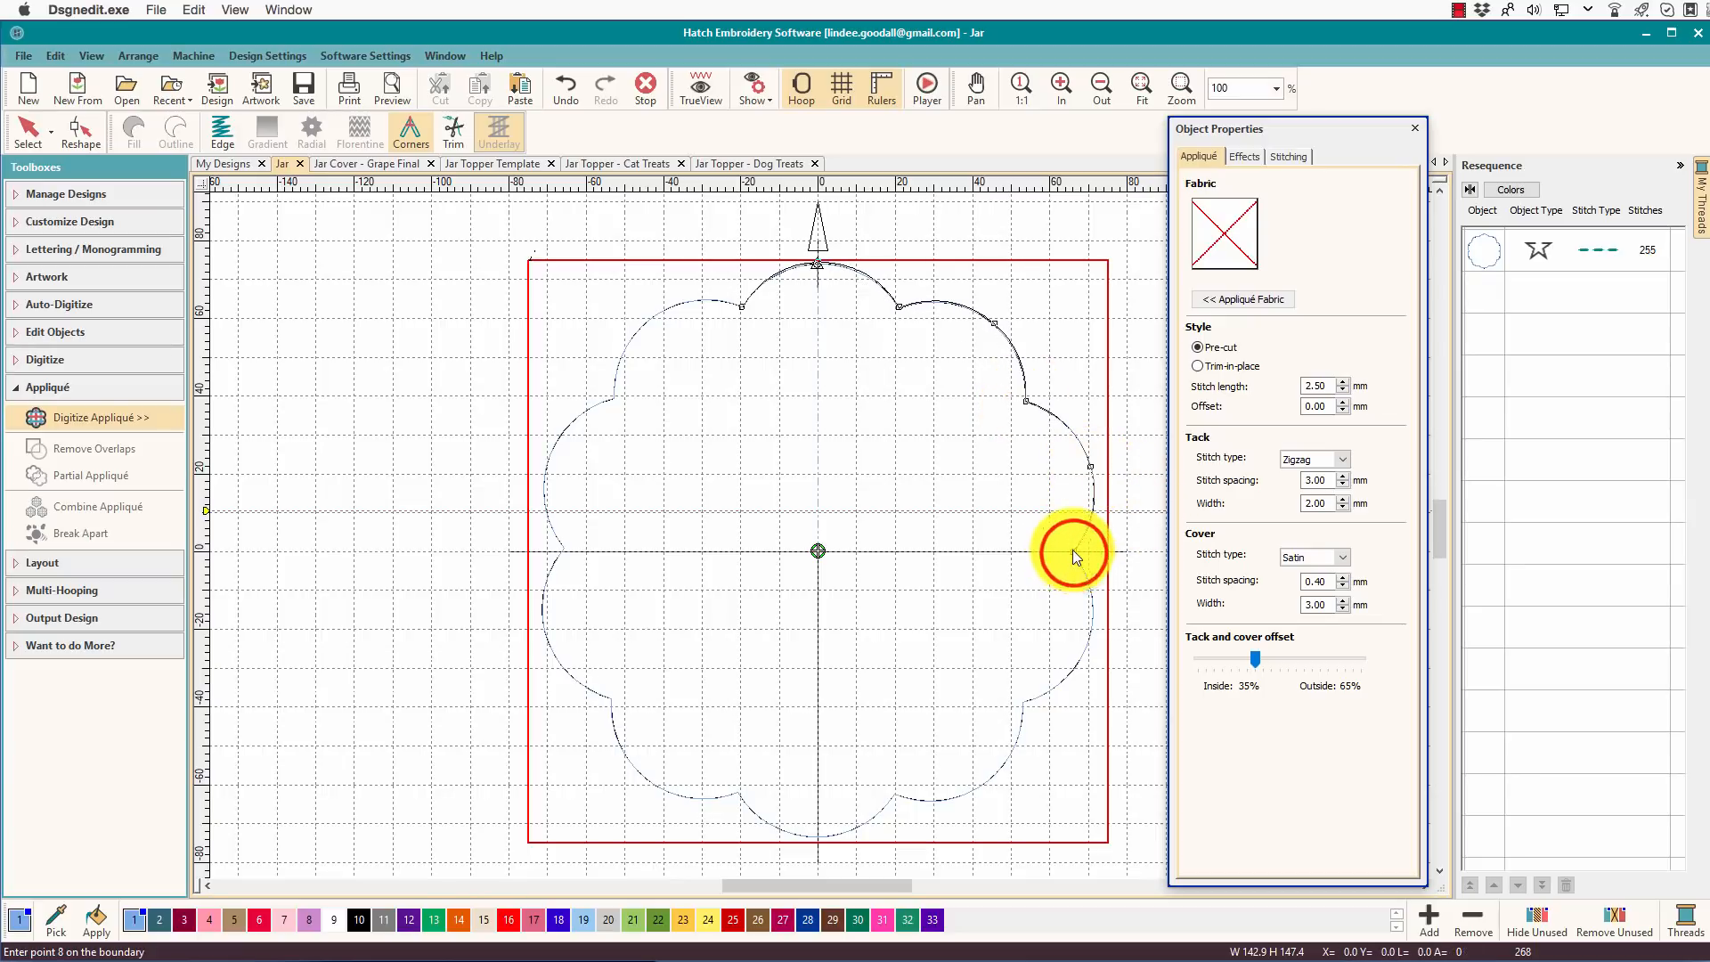
left_click(1091, 637)
left_click(1025, 700)
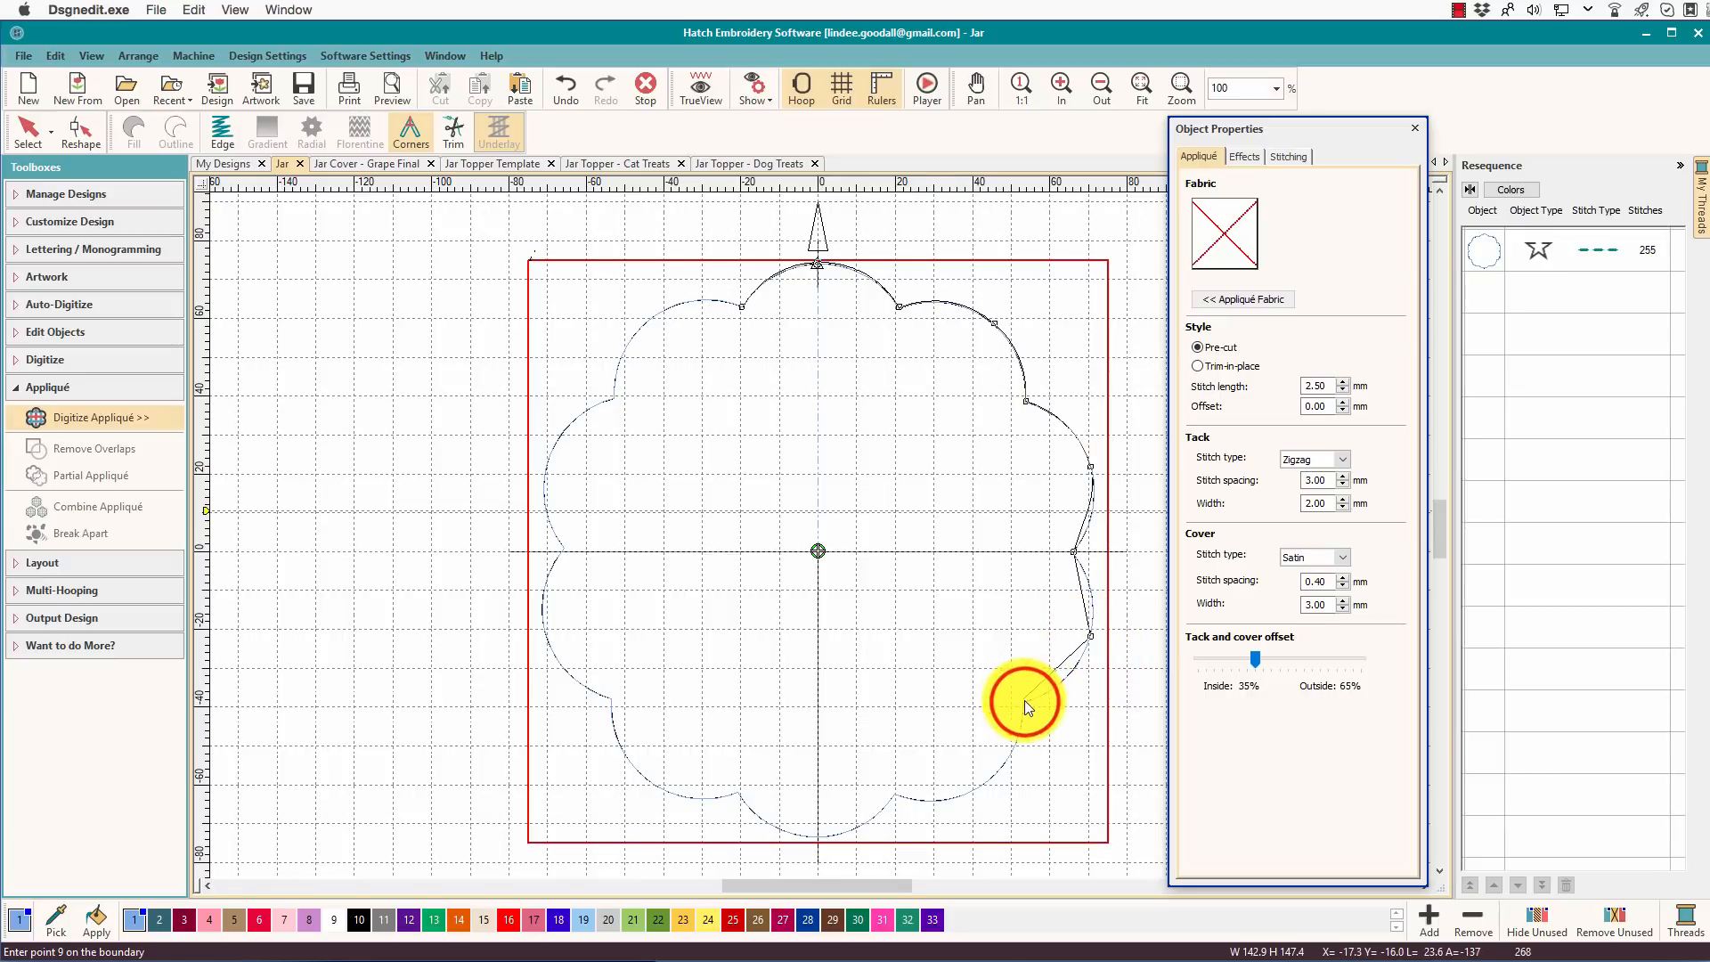
left_click(989, 781)
left_click(896, 794)
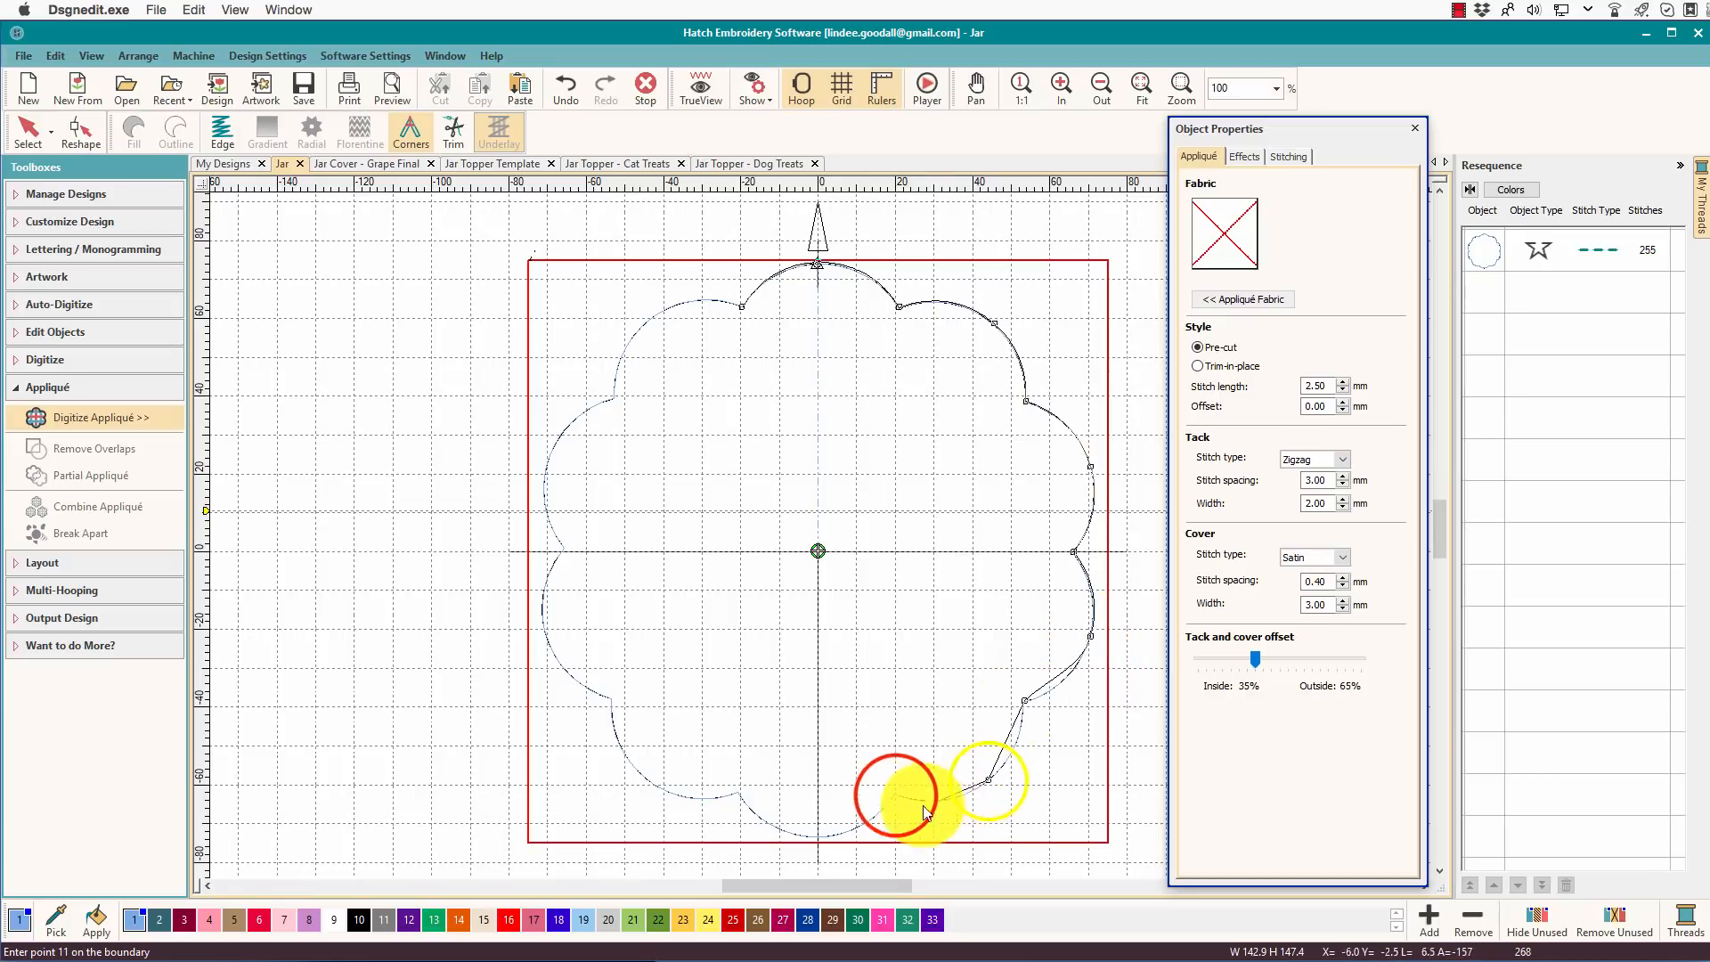
left_click(818, 839)
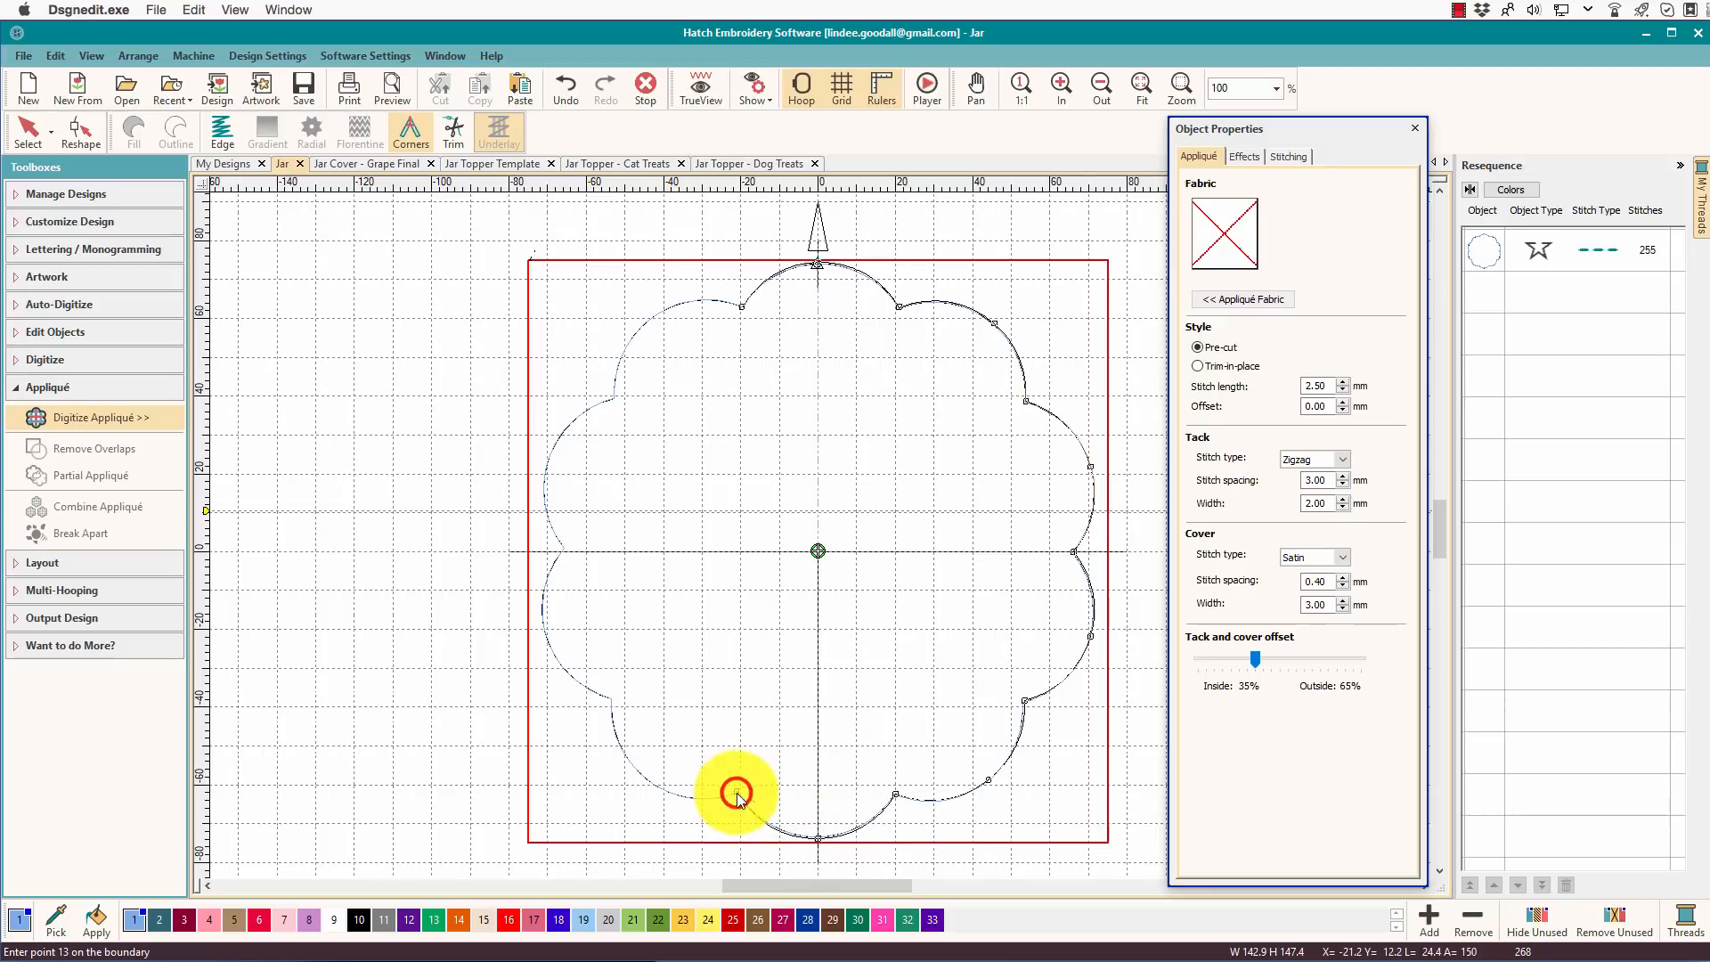
left_click(736, 792)
left_click(646, 779)
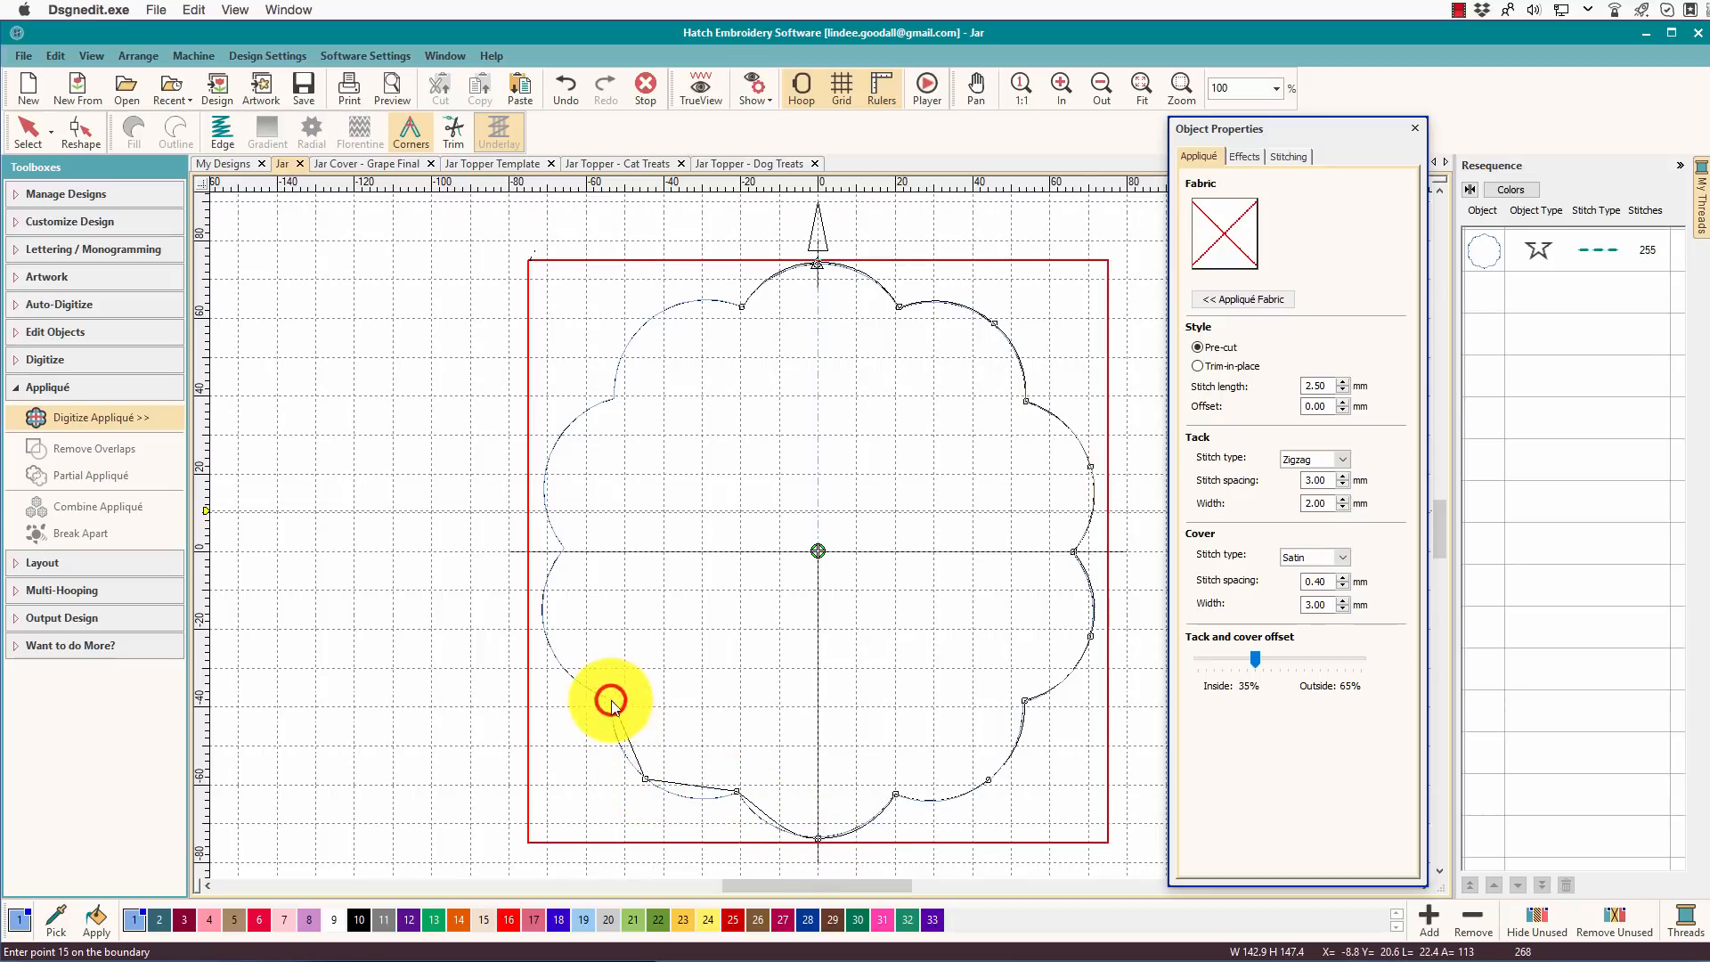
left_click(611, 701)
left_click(547, 640)
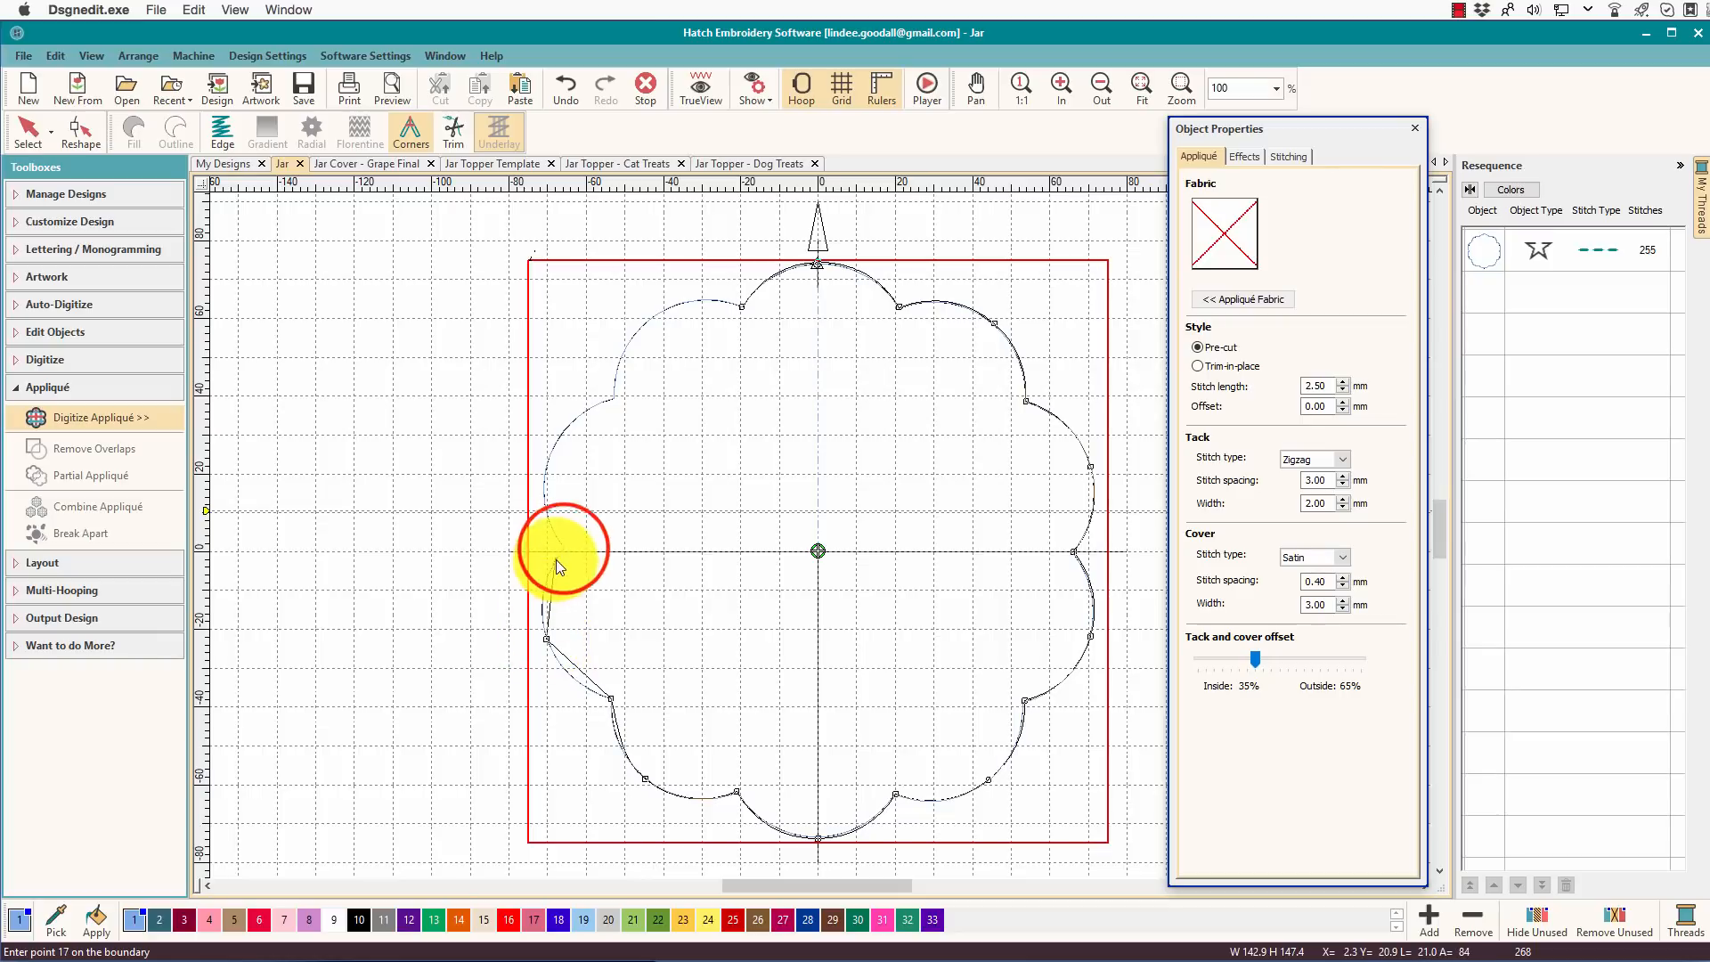
left_click(564, 549)
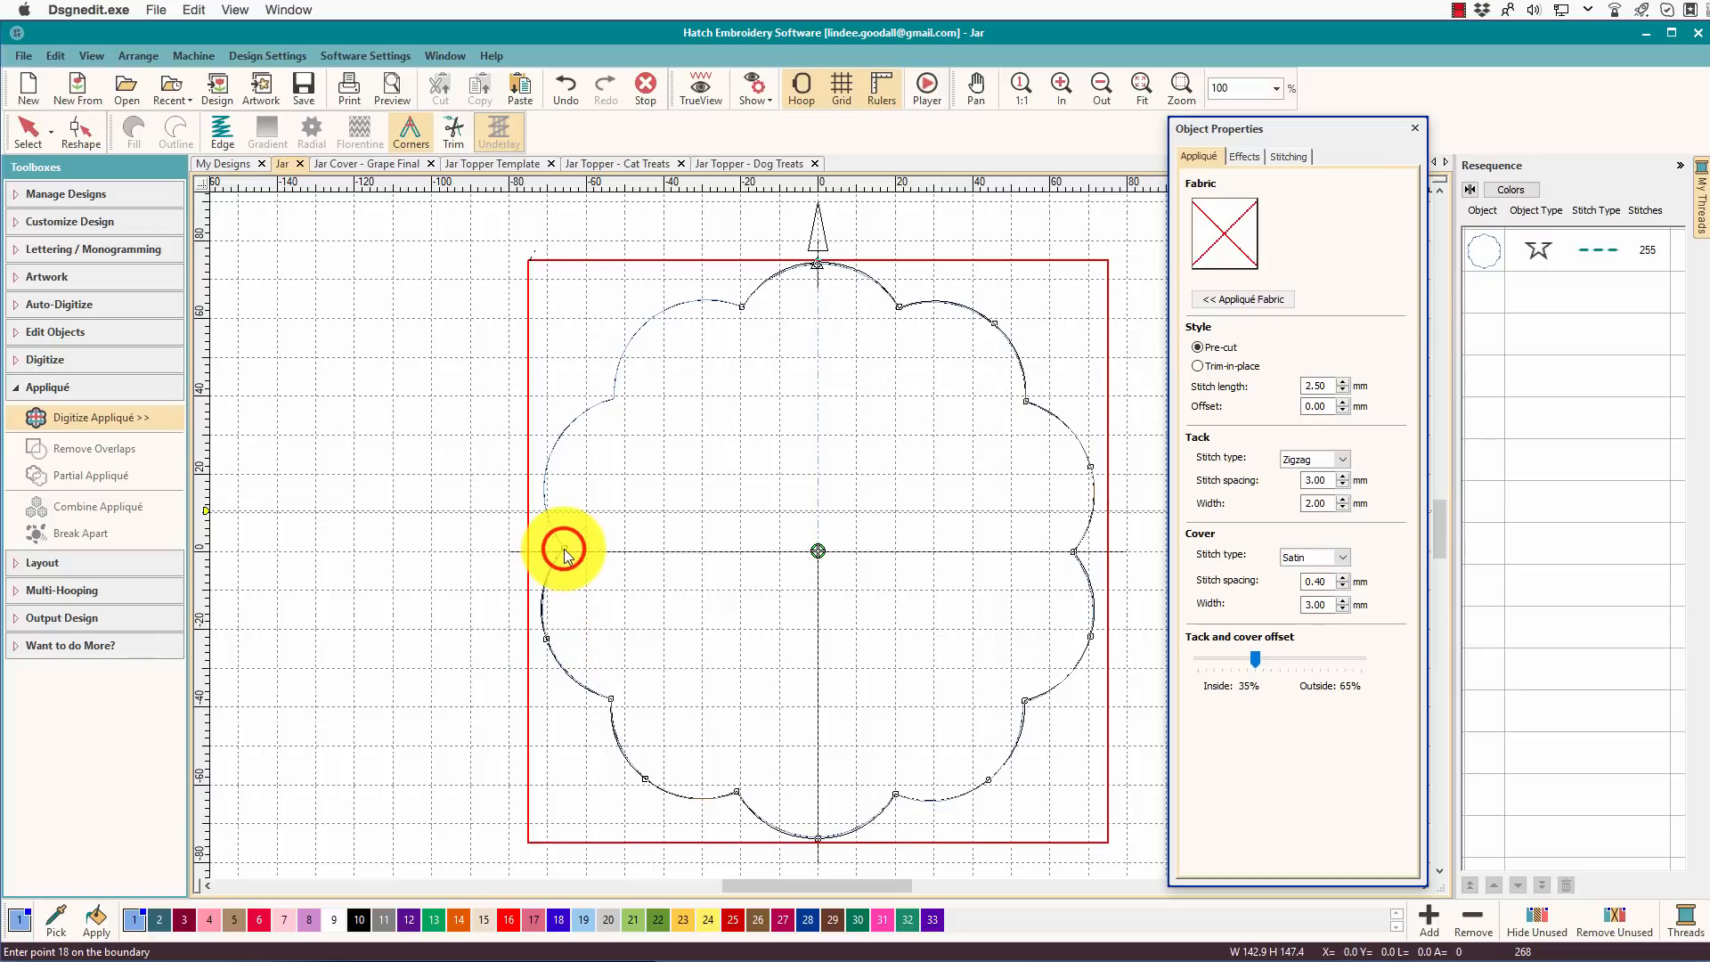
left_click(547, 460)
left_click(613, 398)
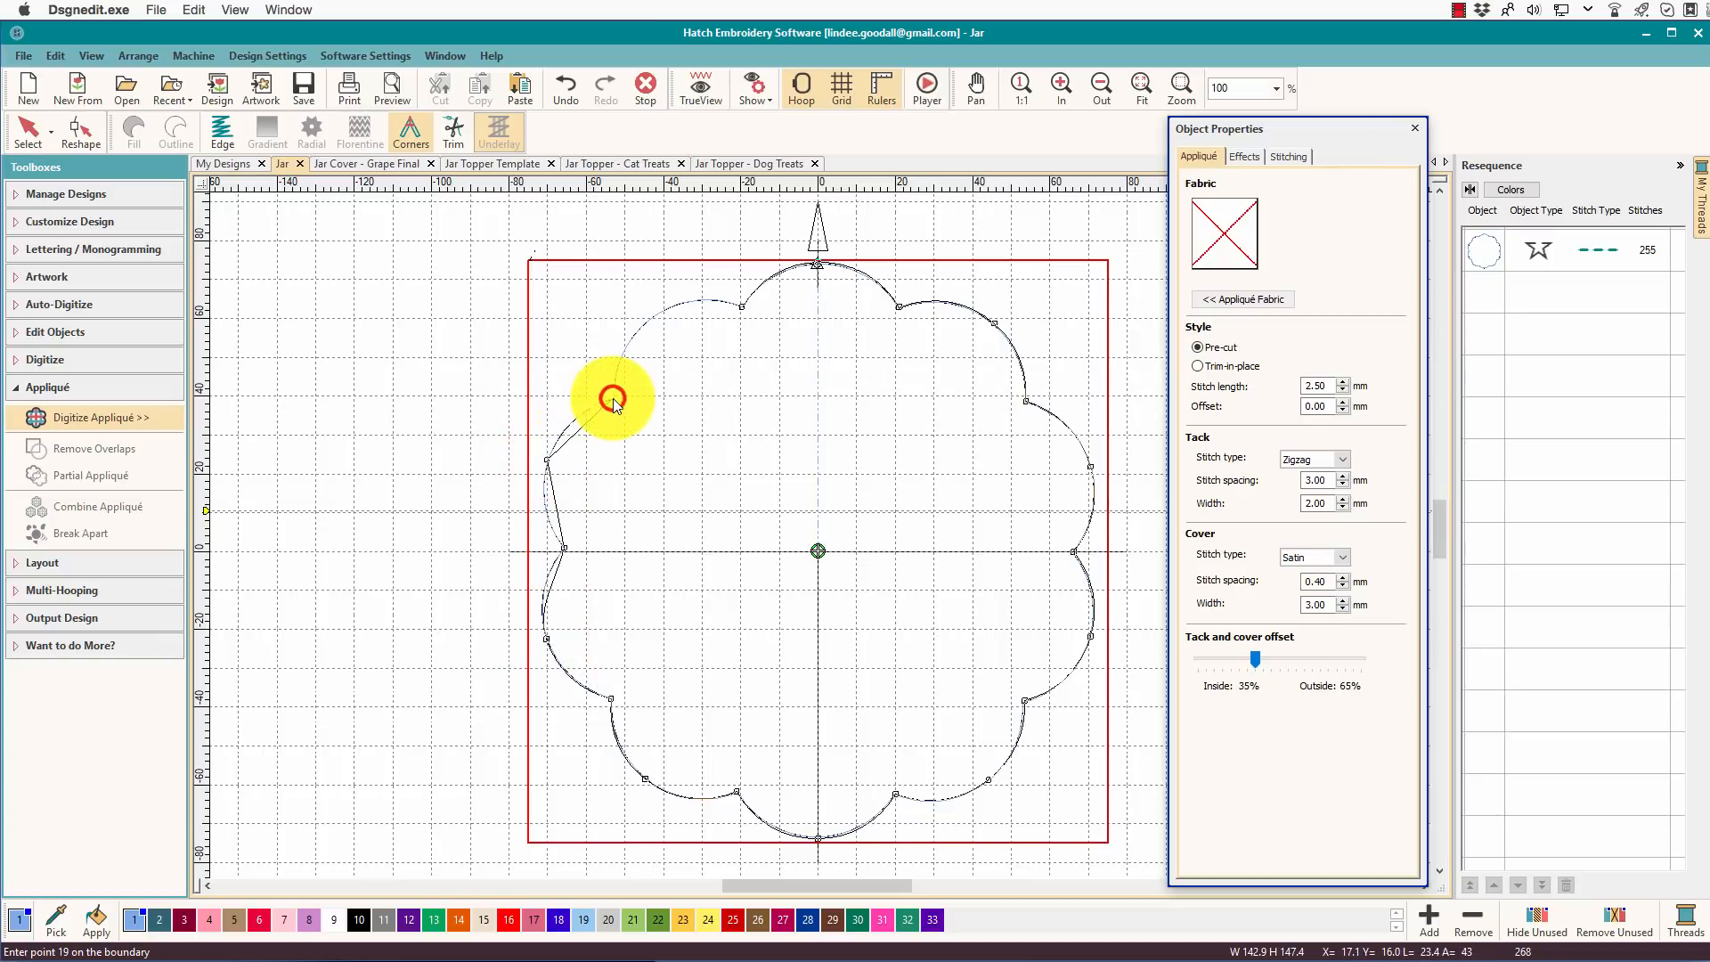
left_click(650, 316)
key("Return")
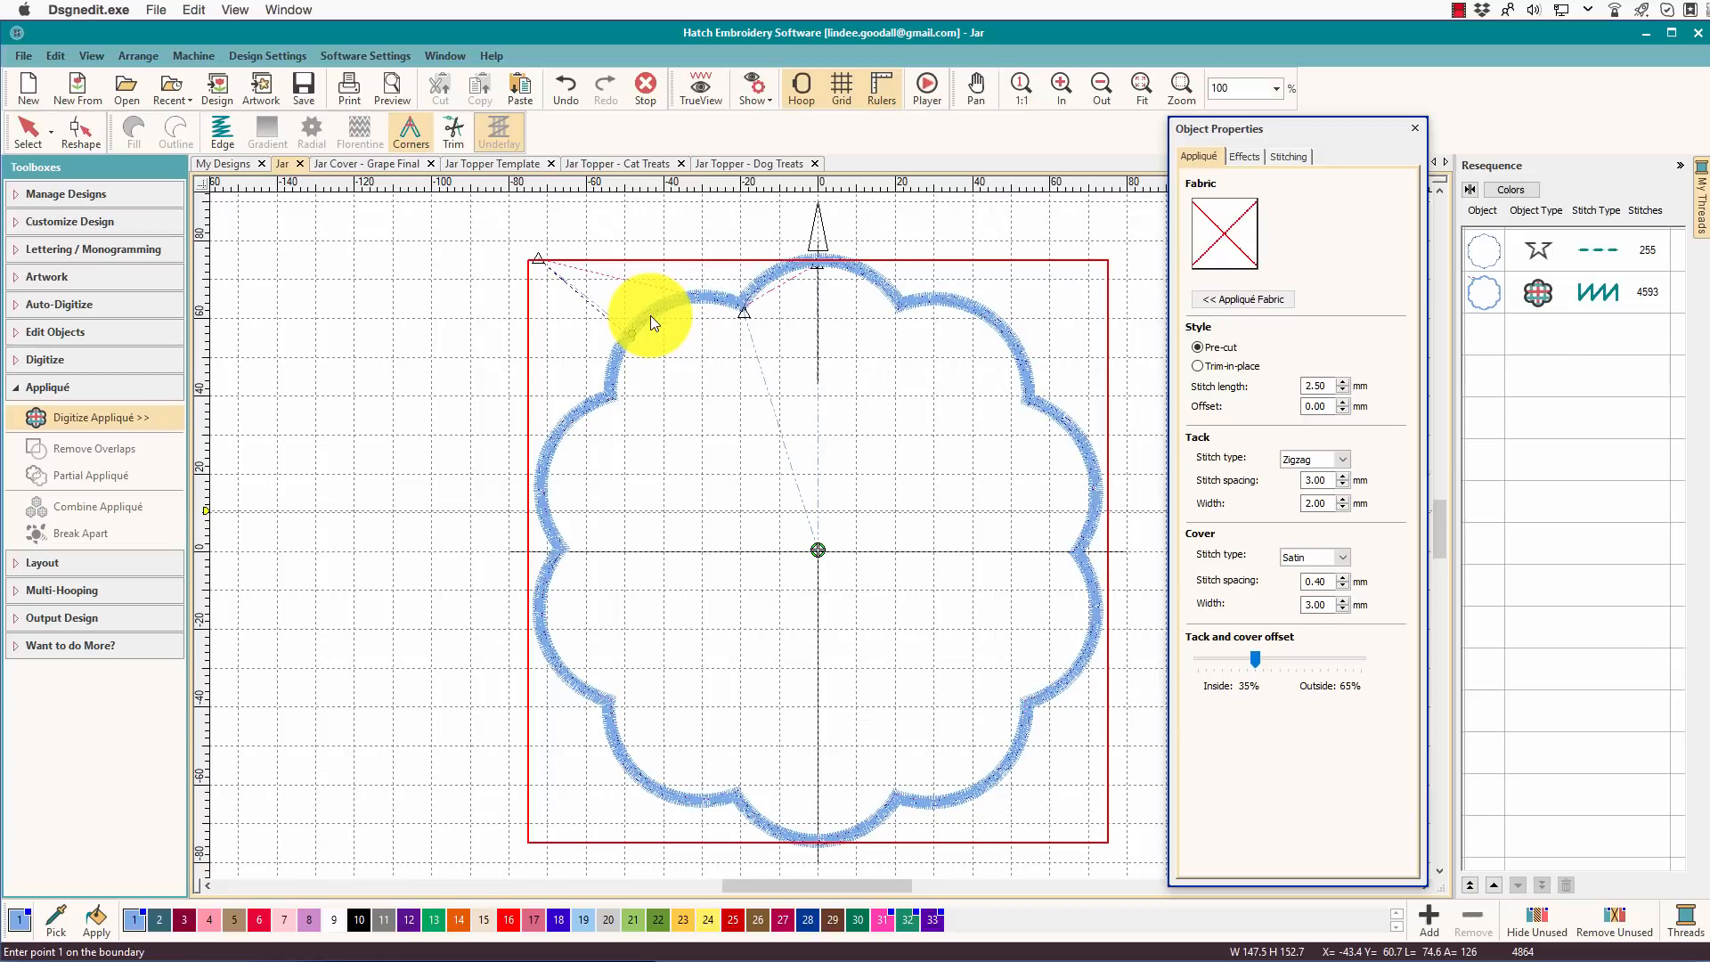
Delete the original single-run scalloped outline that lies beneath the appliqué
key("b")
left_click_drag(798, 240, 849, 303)
left_click(1476, 259)
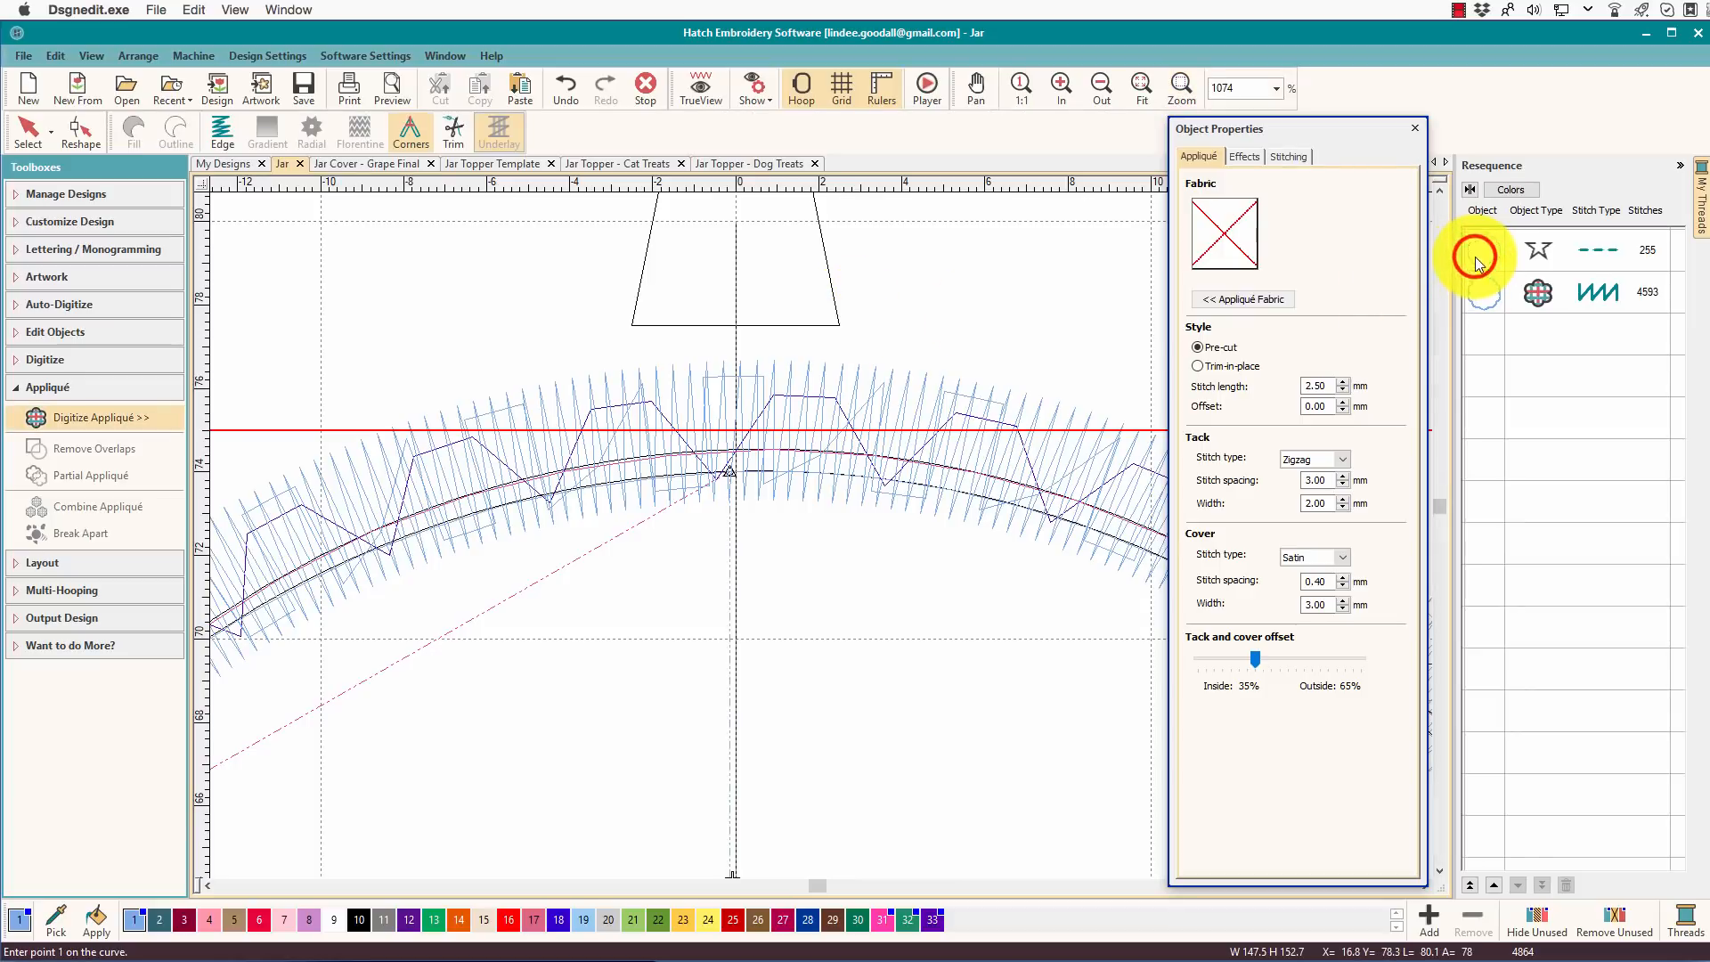
key("Delete")
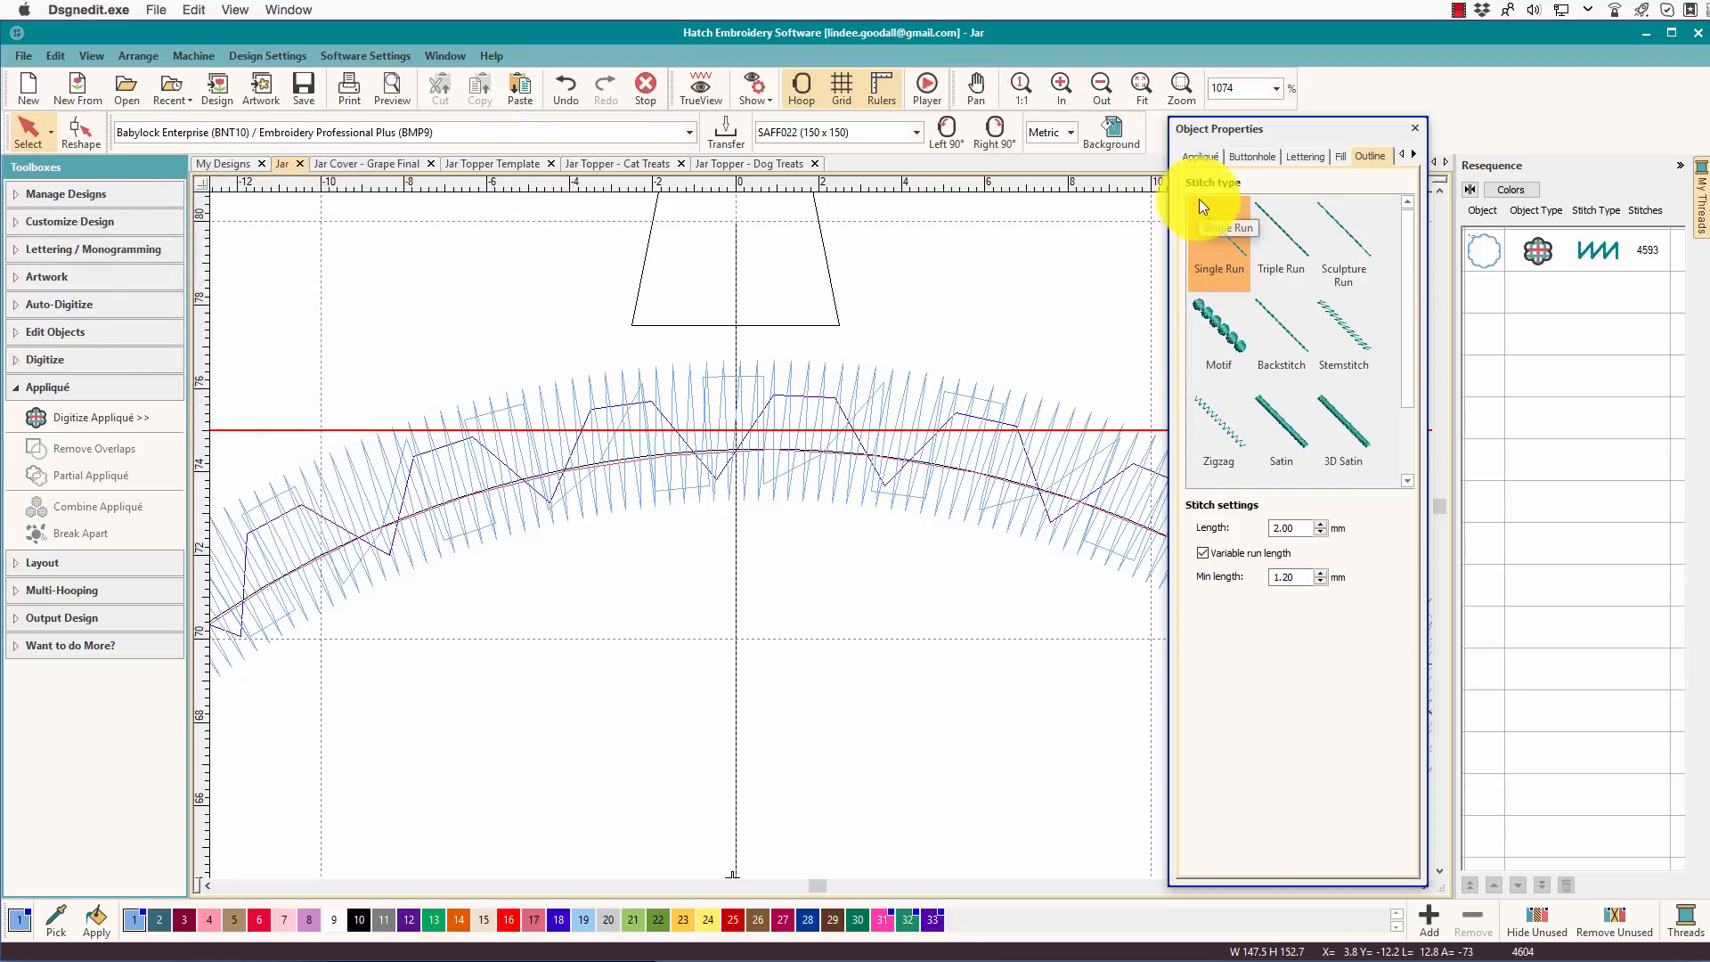
Set the appliqué's tack and cover offset to 60% inside and 40% outside, leaving the object deselected
left_click(1474, 251)
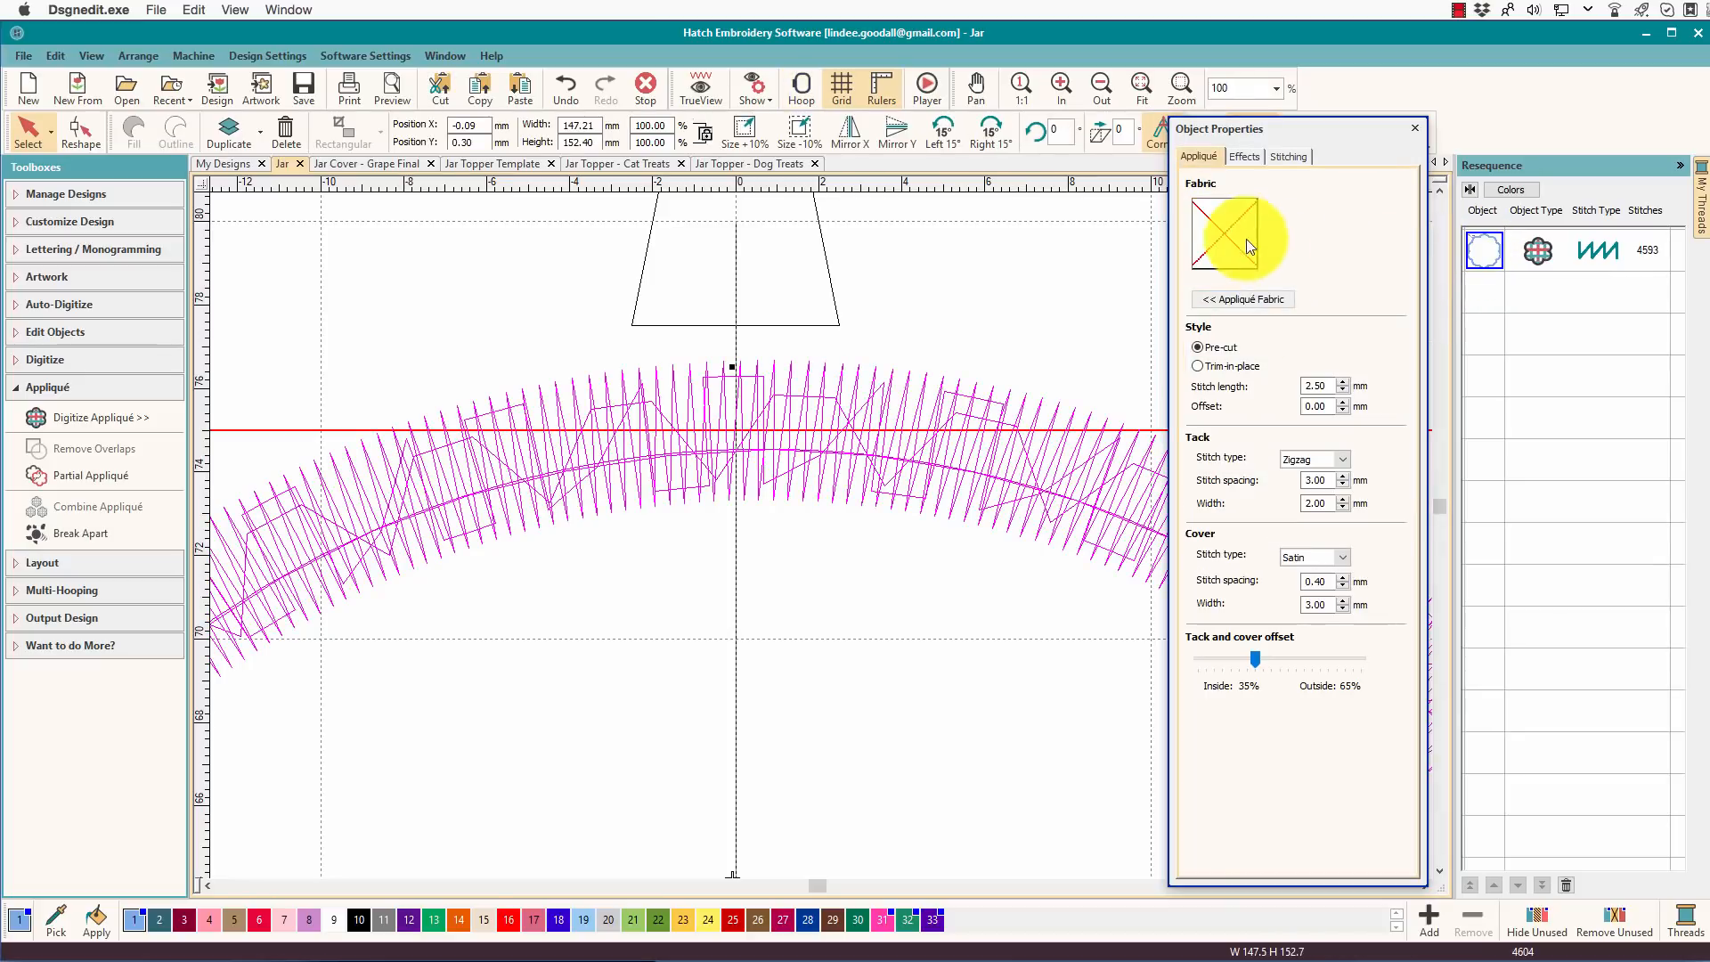
left_click_drag(1252, 660, 1299, 659)
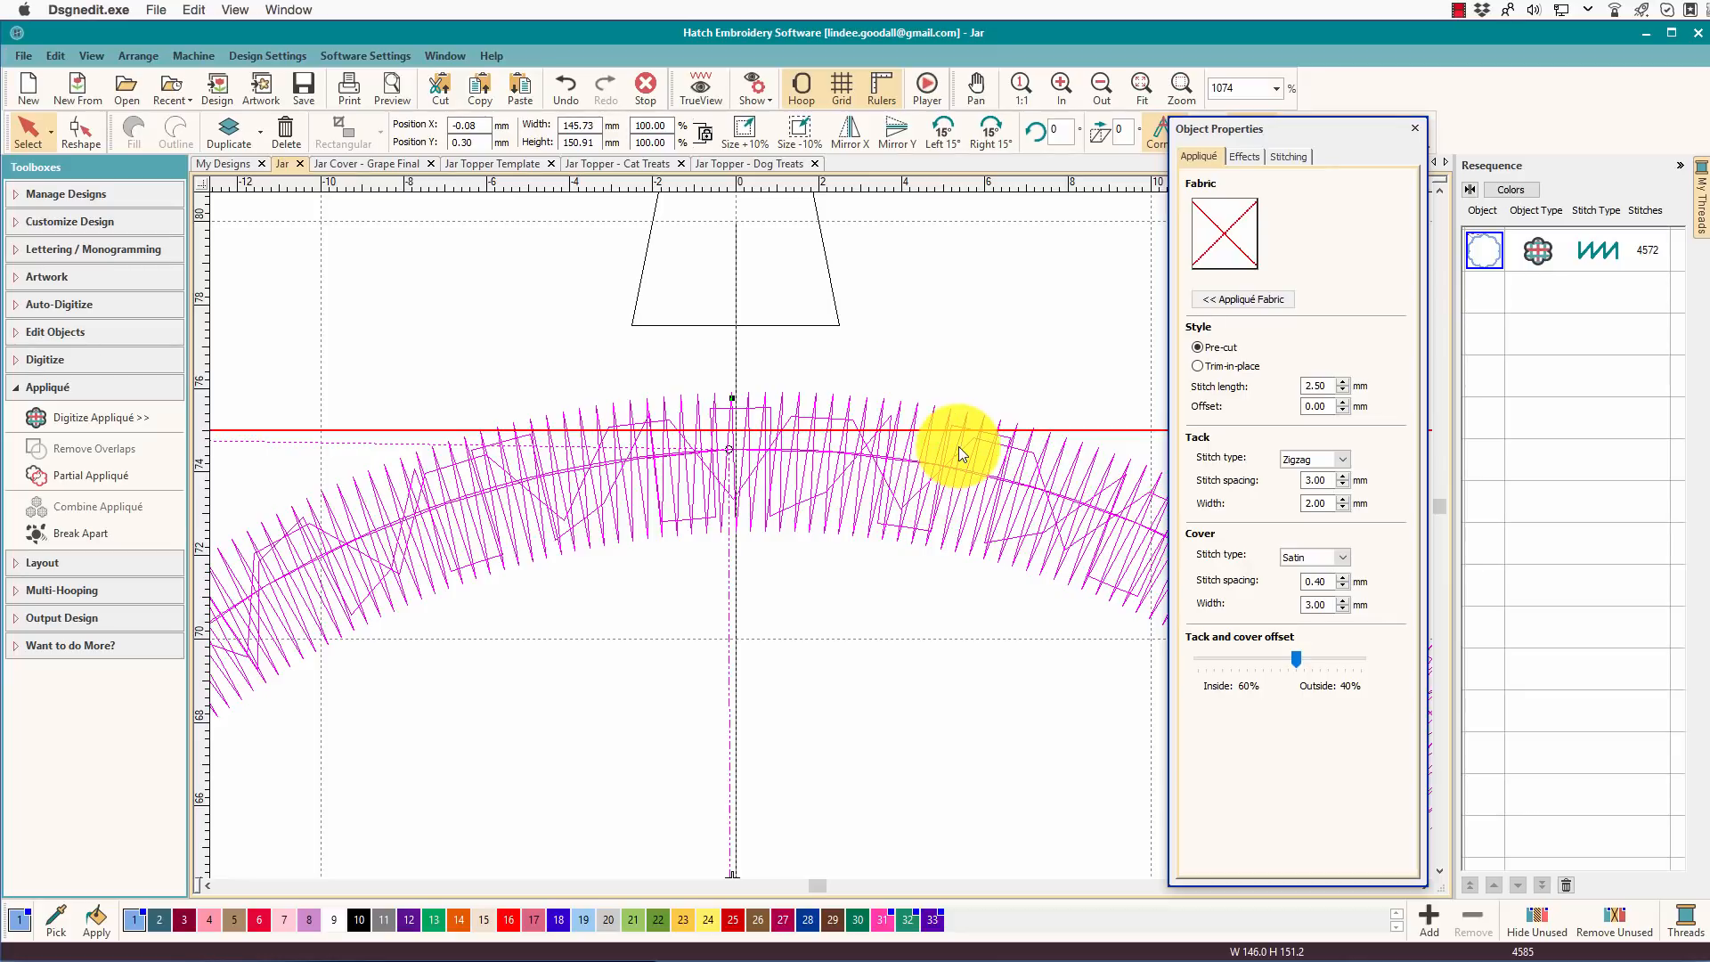
key("0")
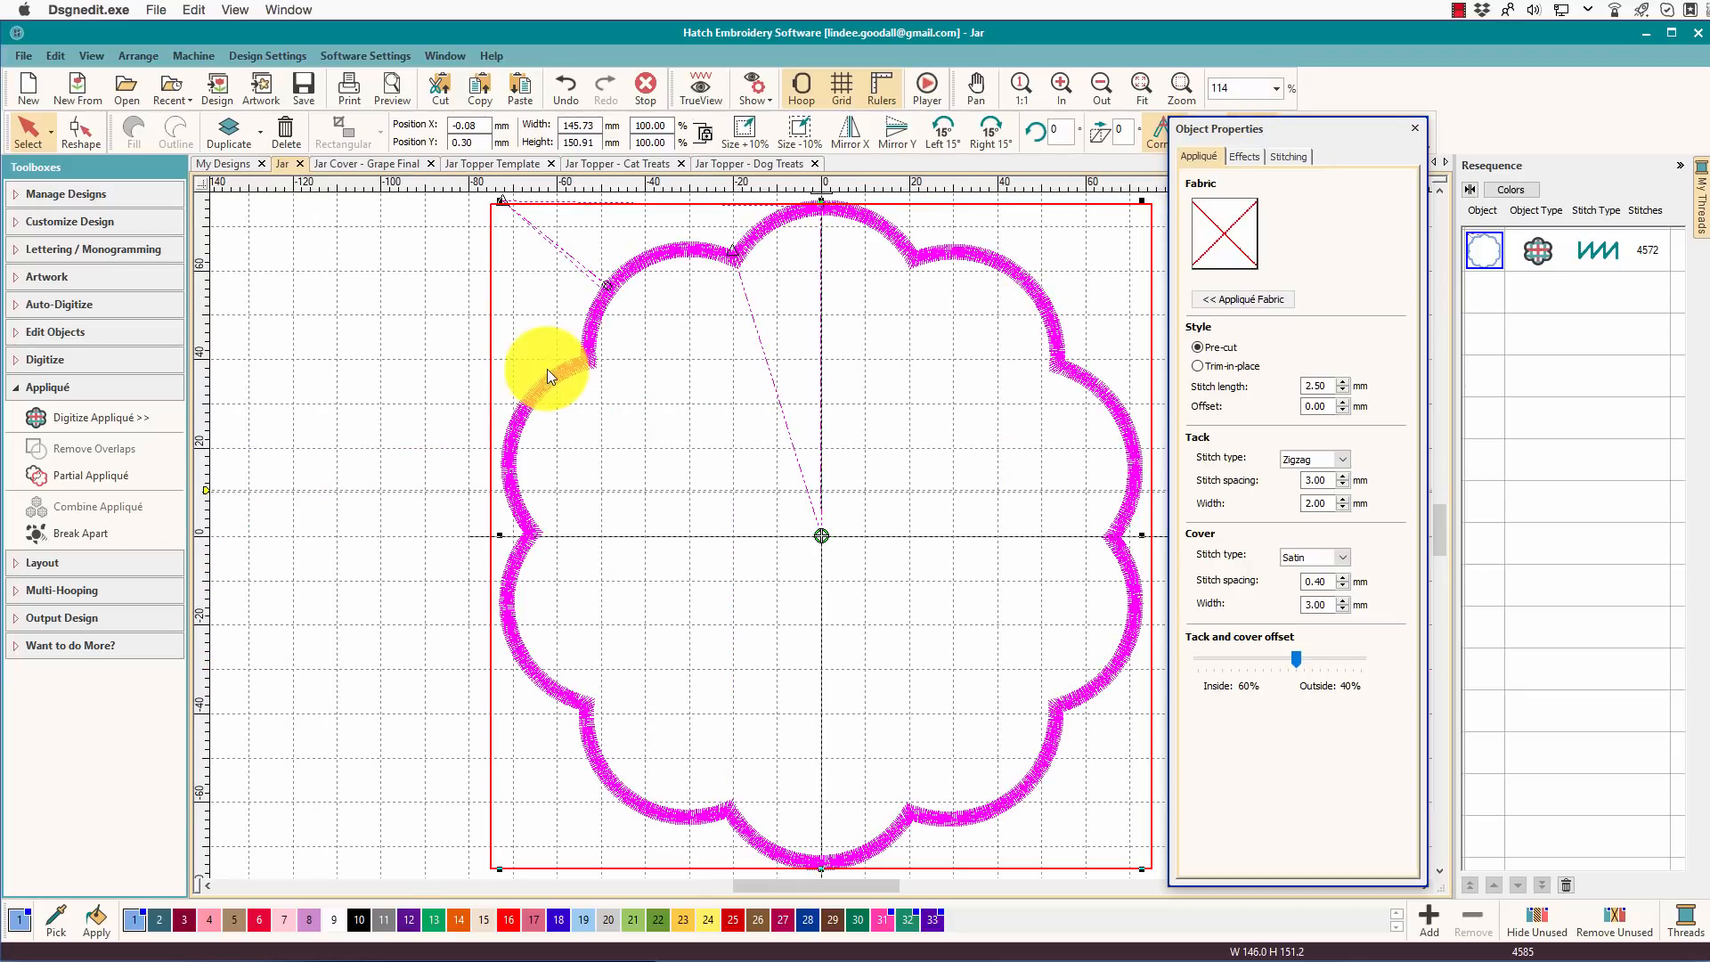
left_click(405, 361)
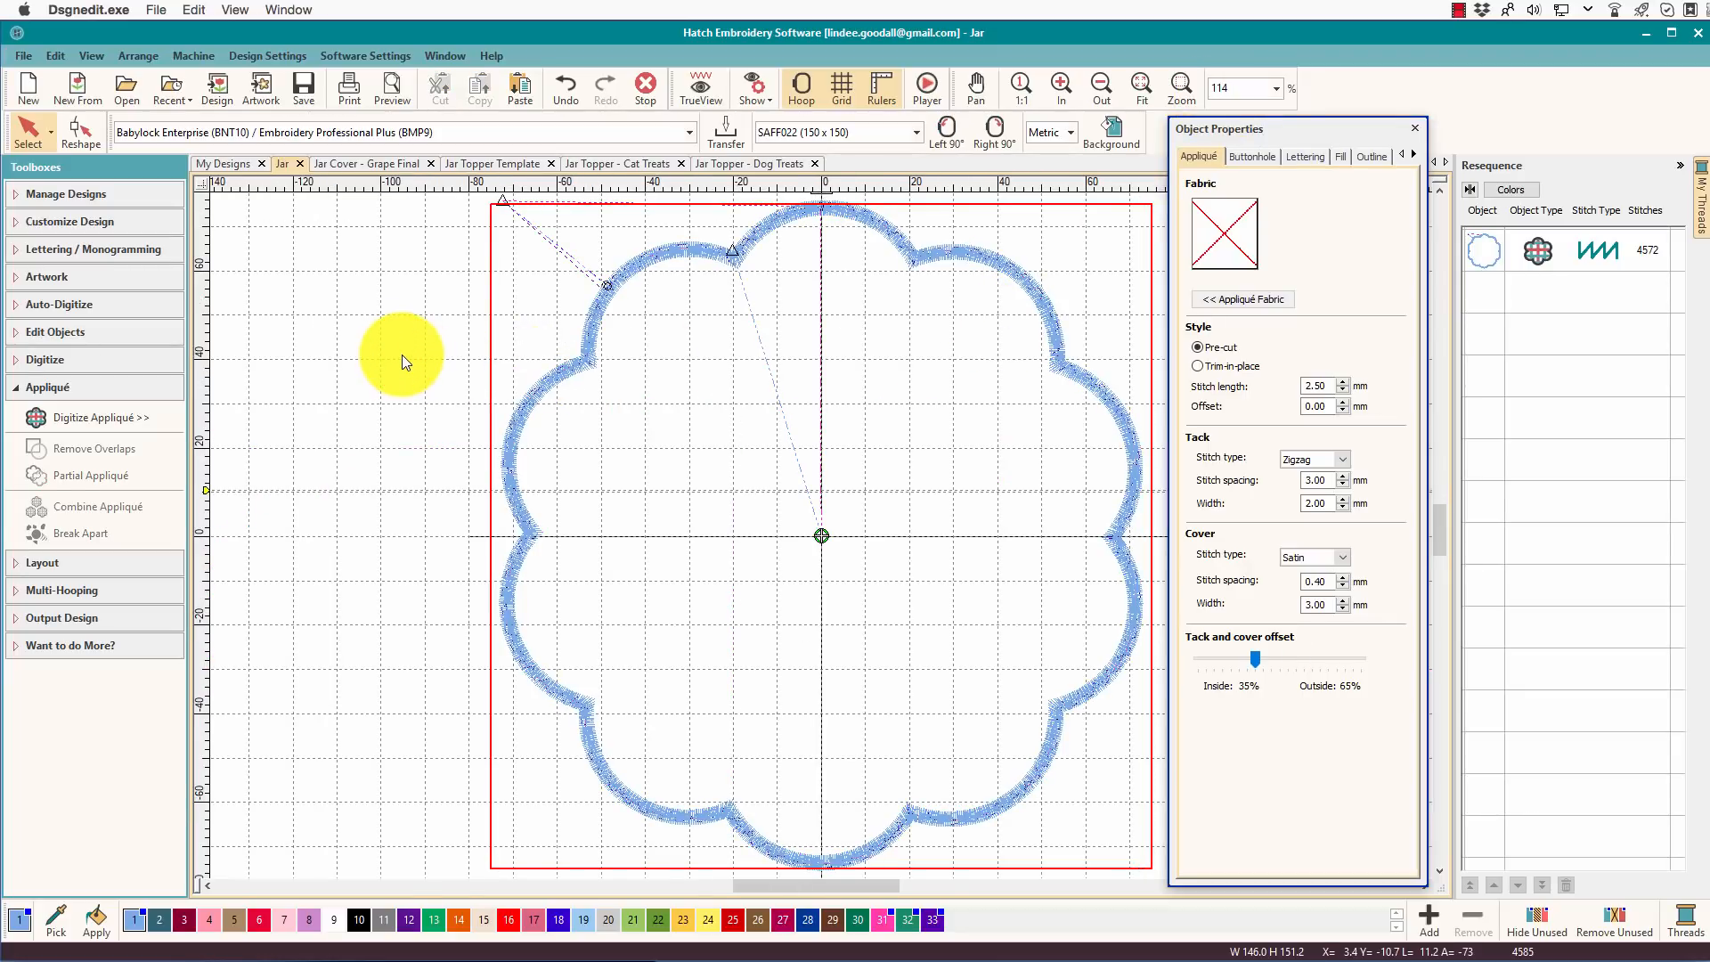
Digitize an open single-run line that crosses the hoop centre between opposite notches until all ten scallop notches are connected
left_click(52, 396)
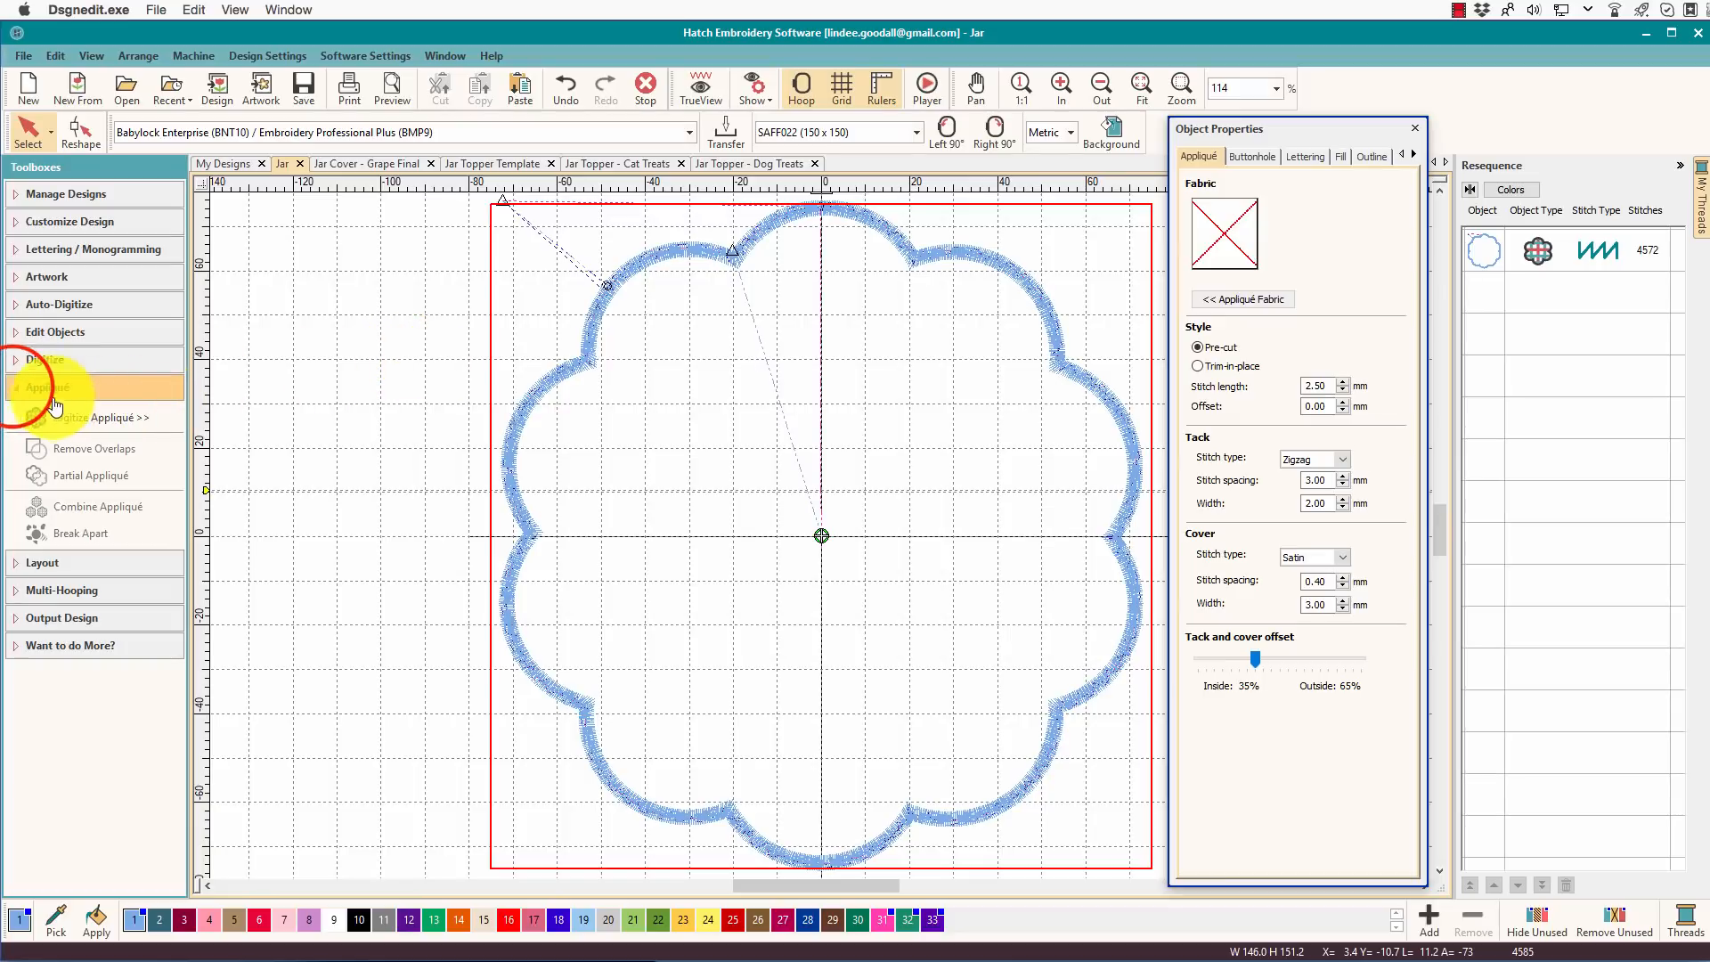
left_click(15, 394)
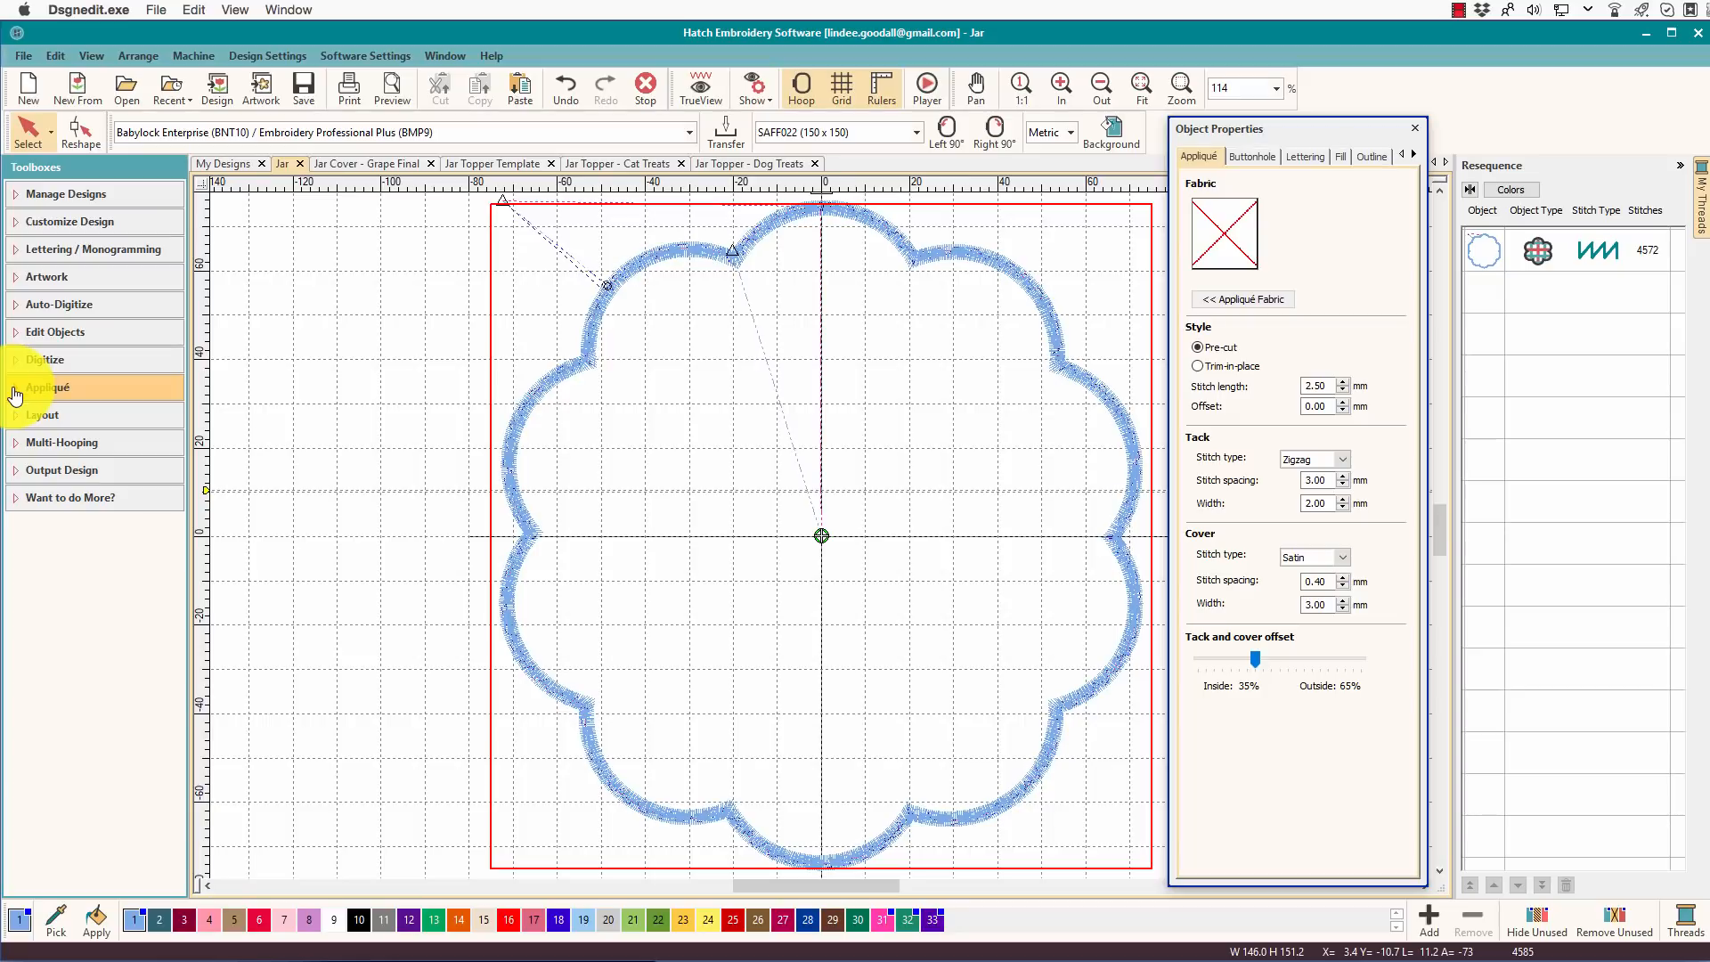
left_click(21, 366)
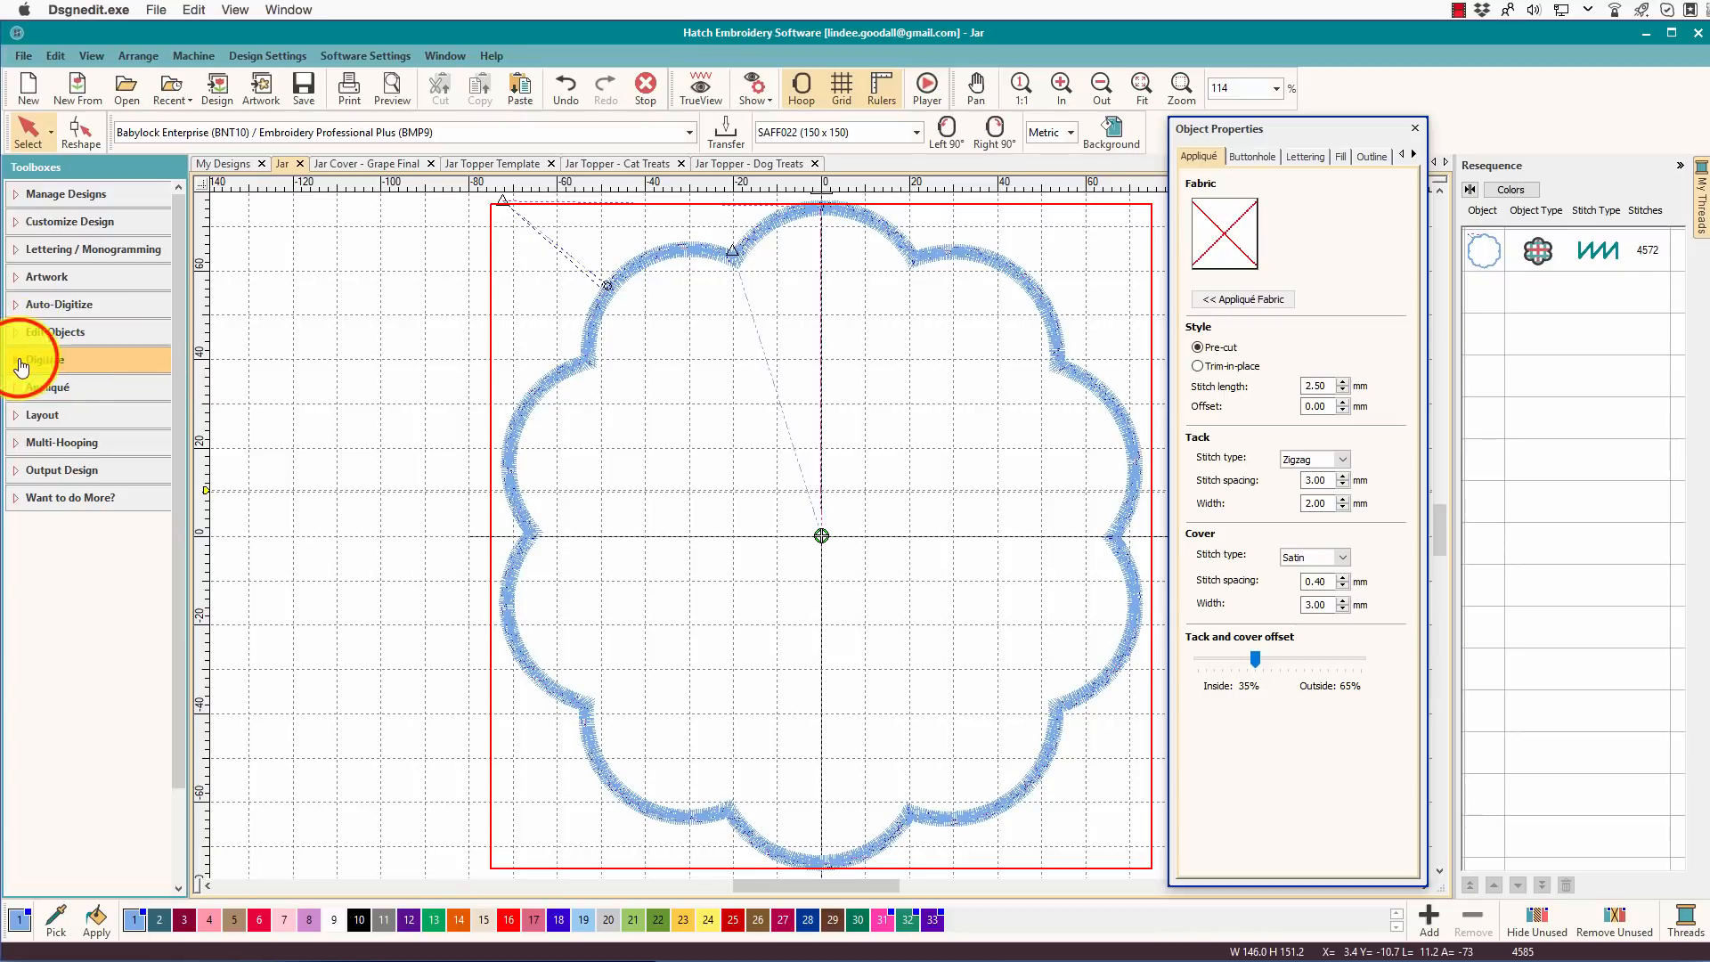
left_click(68, 511)
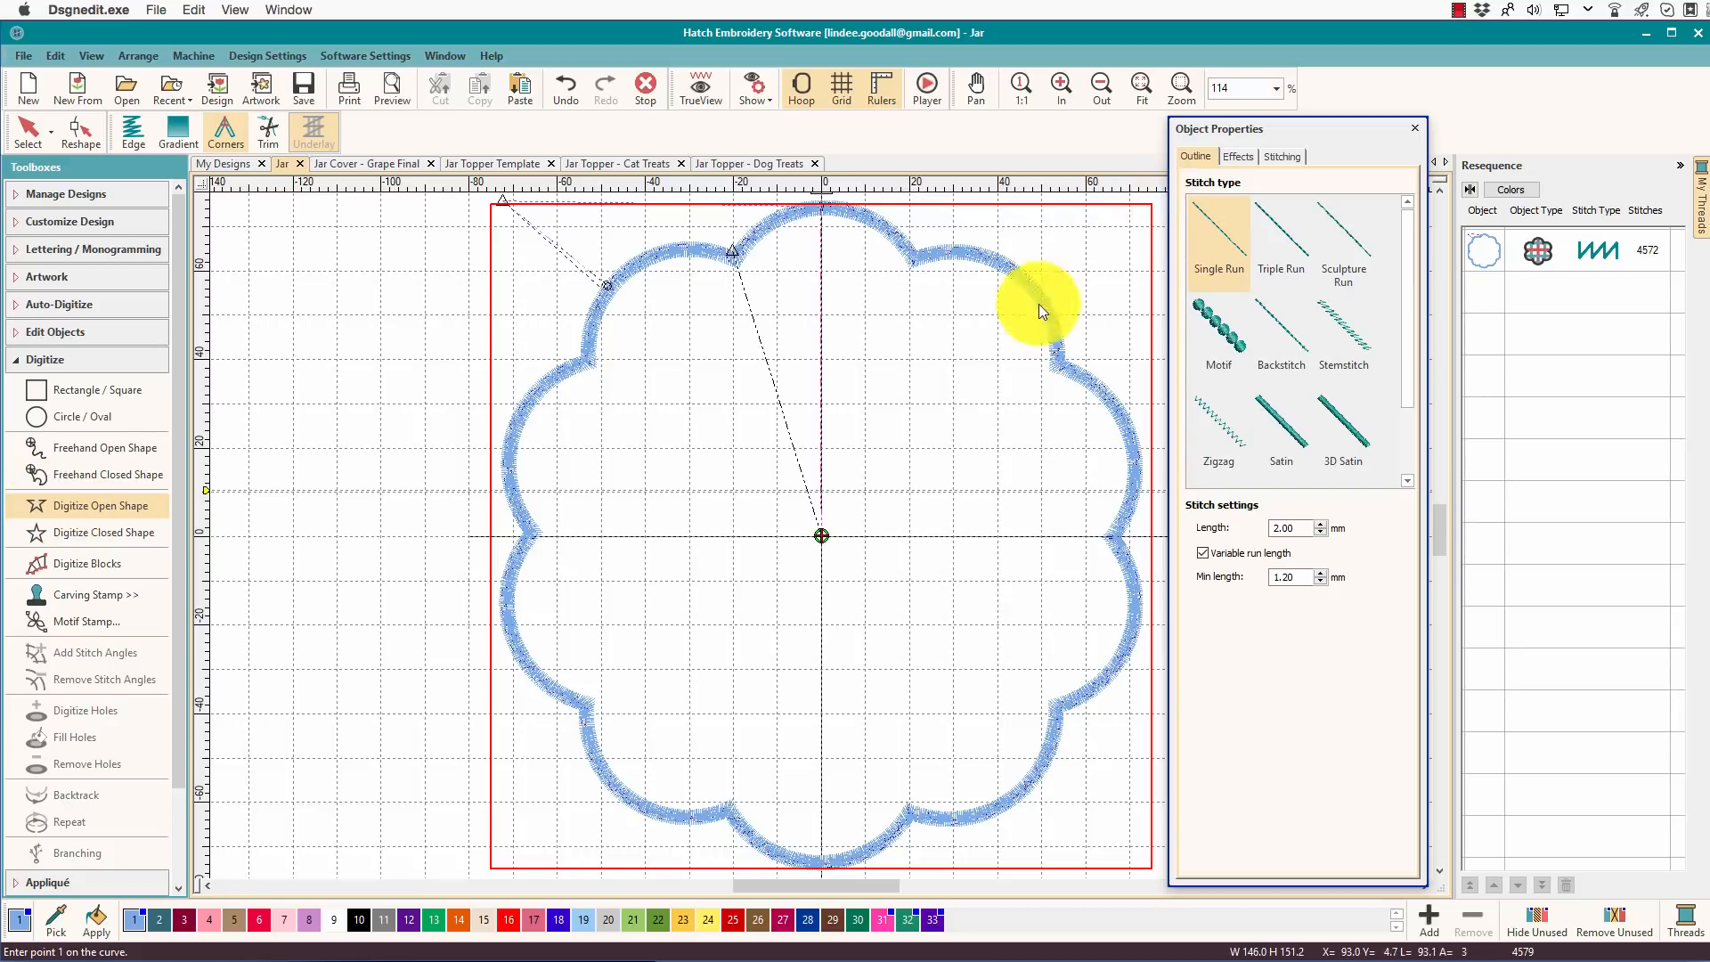
left_click(597, 363)
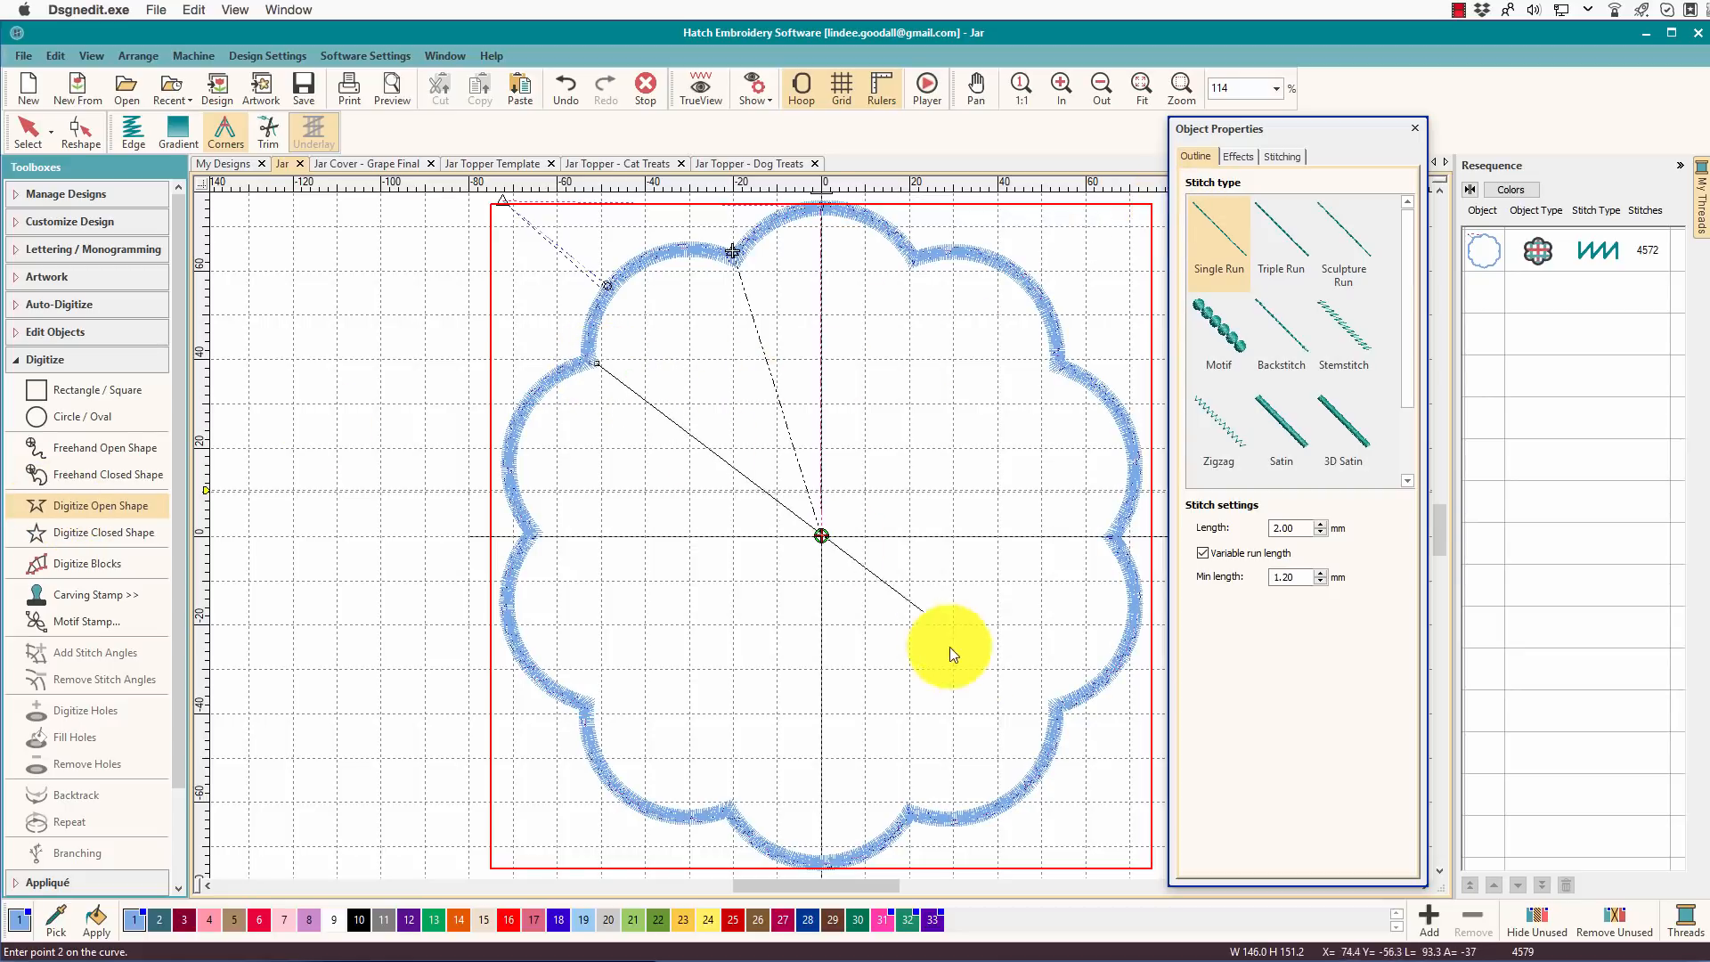
left_click(1044, 702)
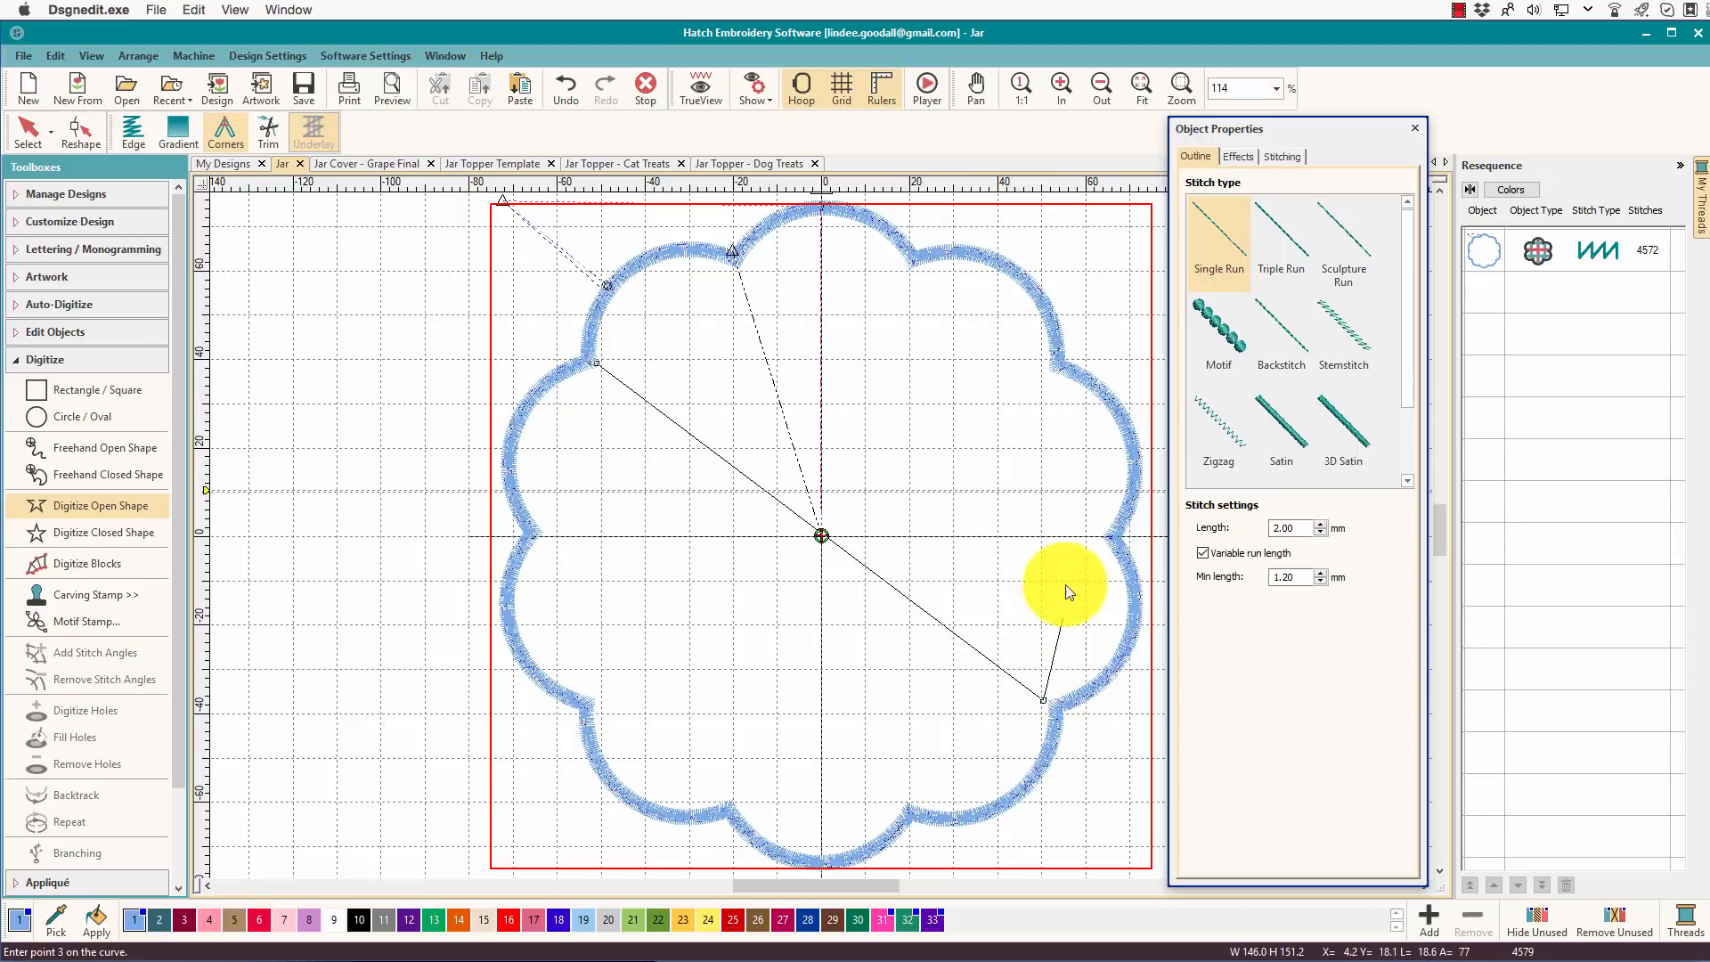
left_click(1099, 541)
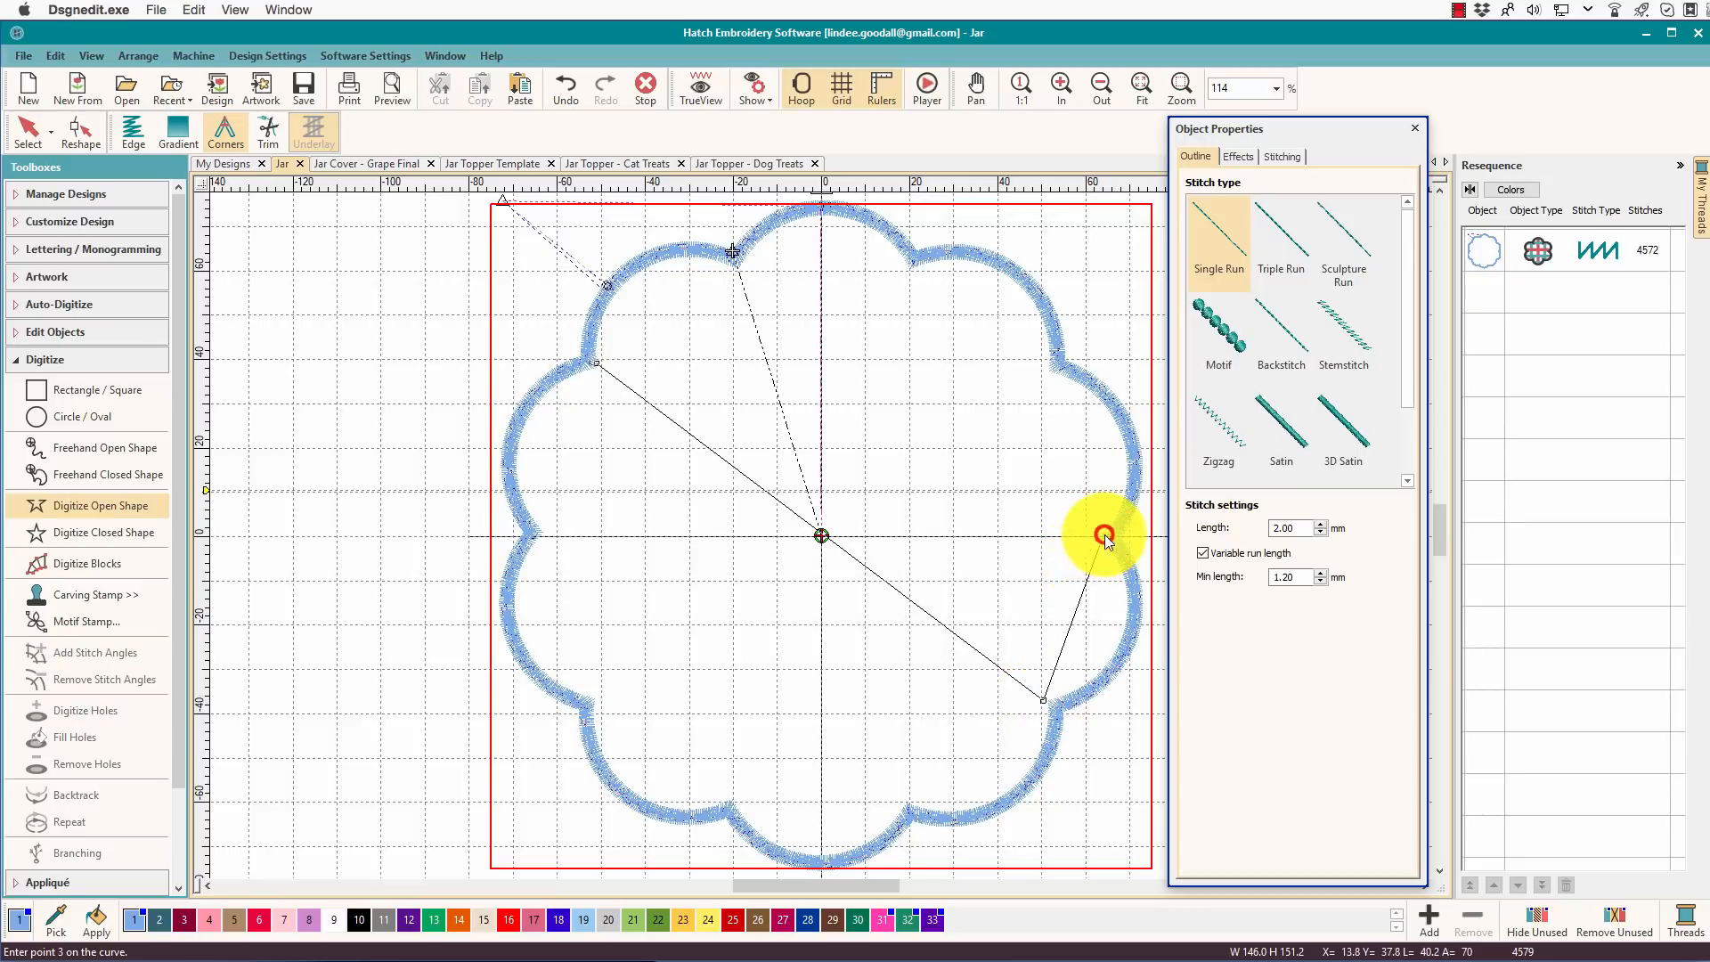
left_click(539, 532)
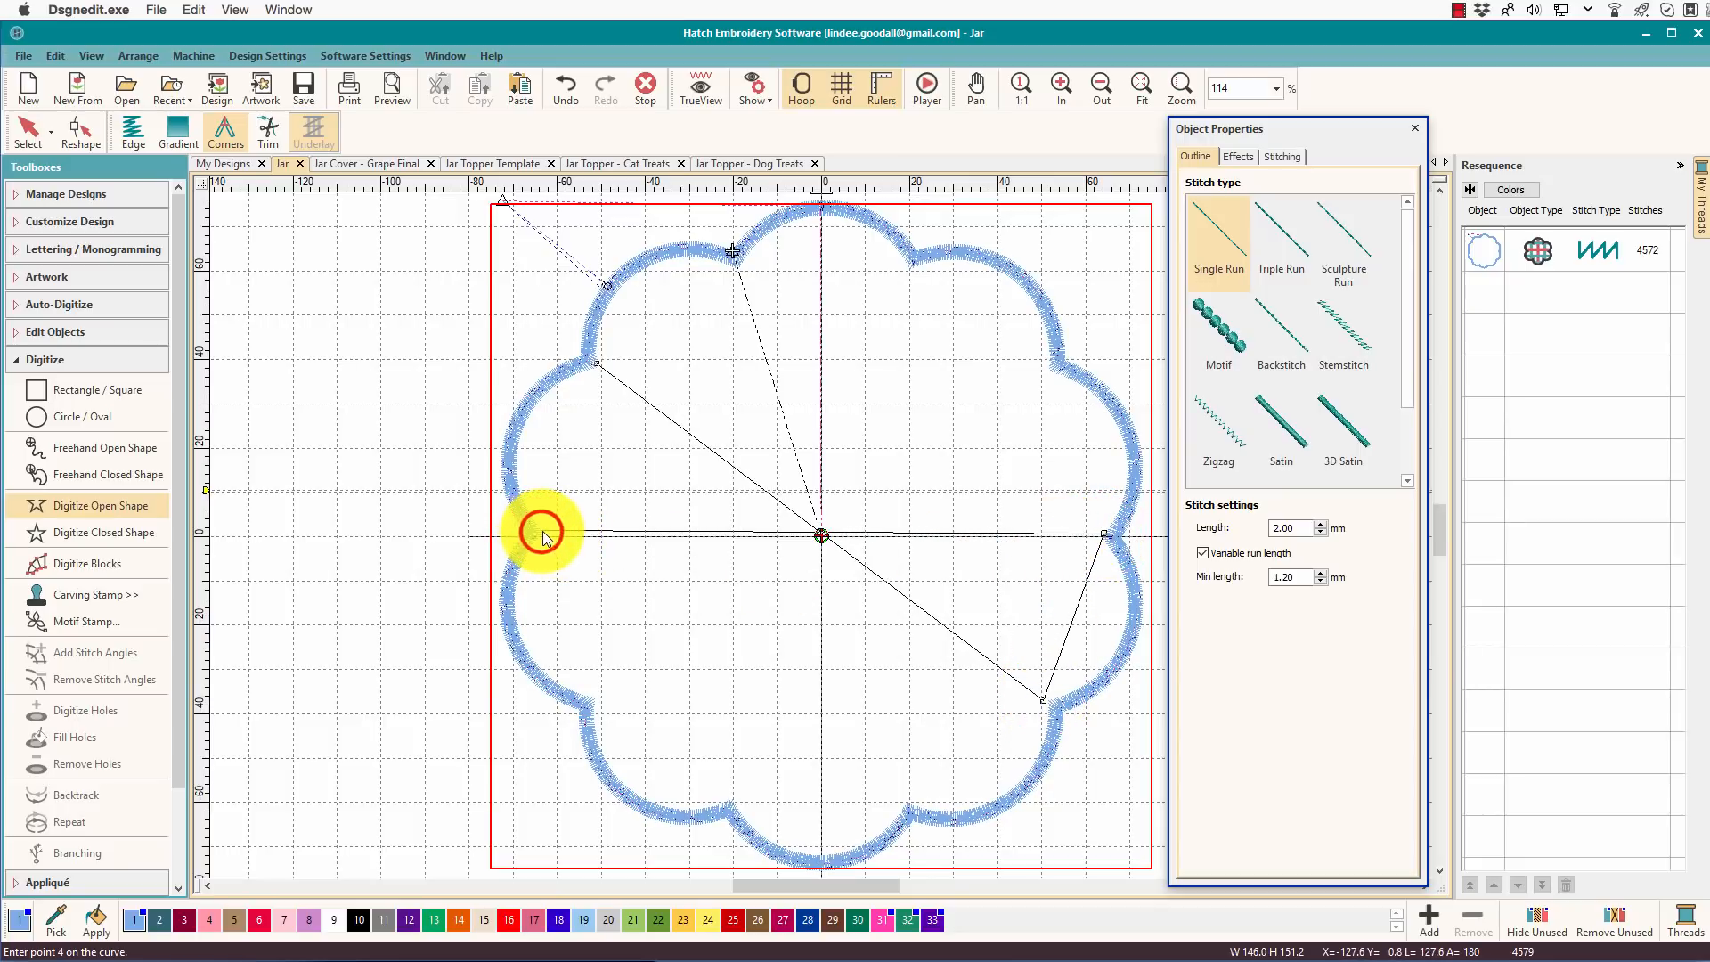
left_click(596, 700)
left_click(1046, 368)
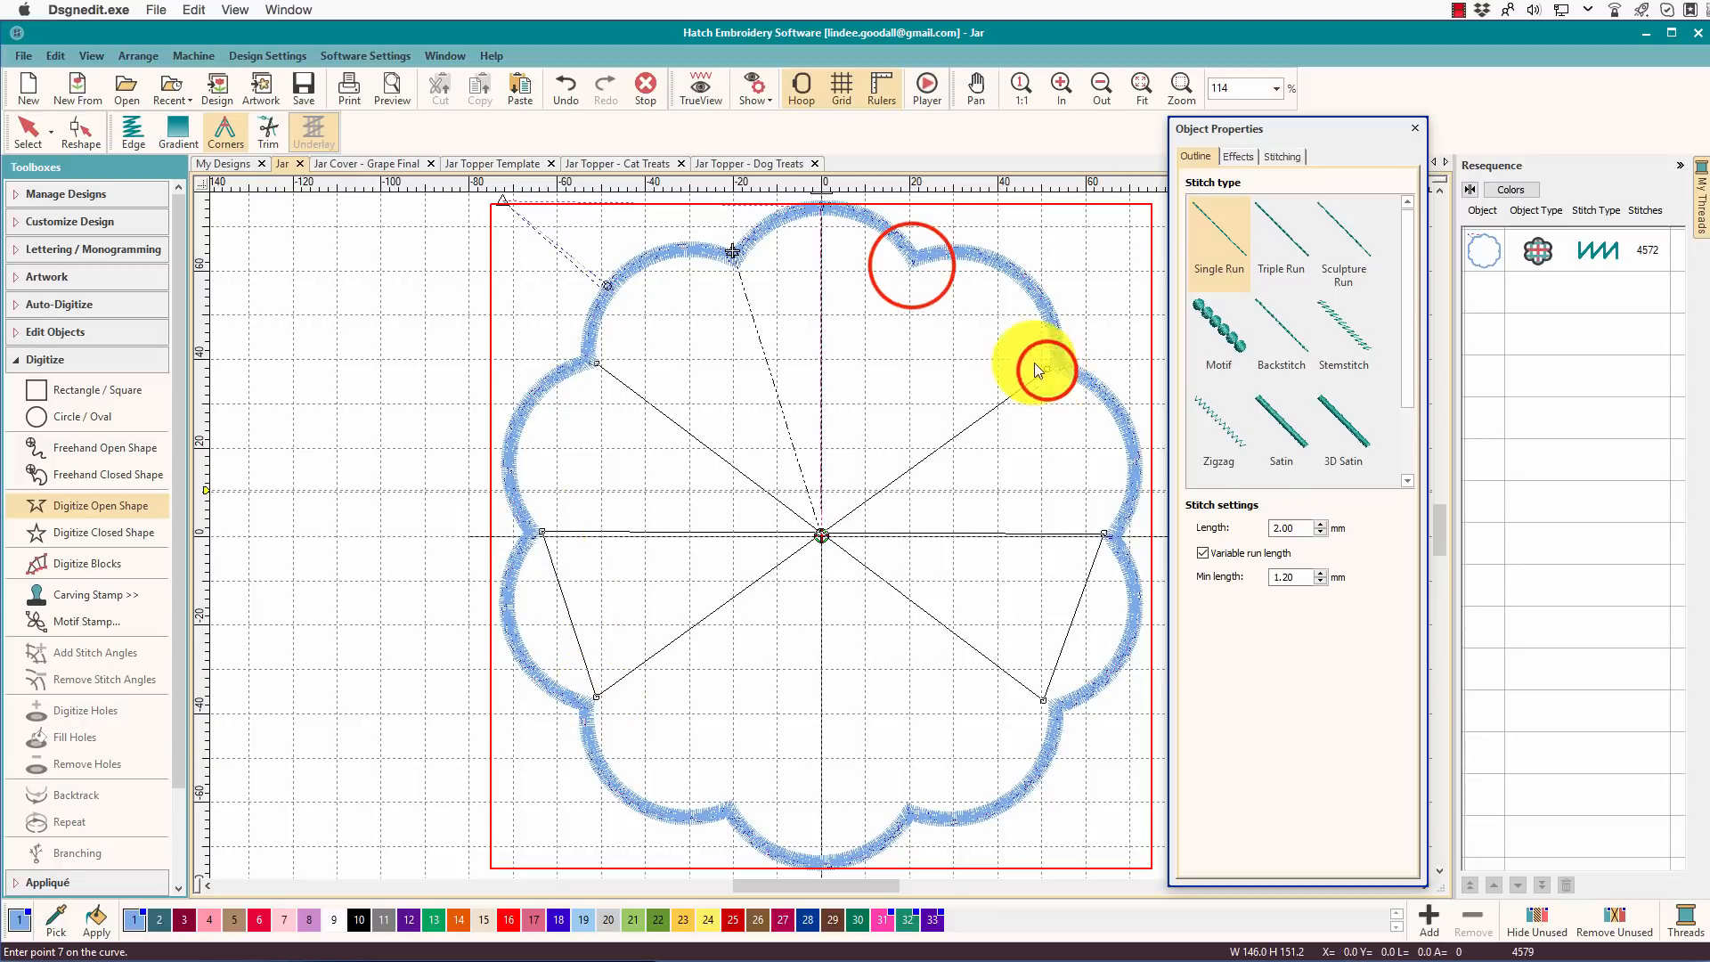
left_click(911, 266)
left_click(730, 798)
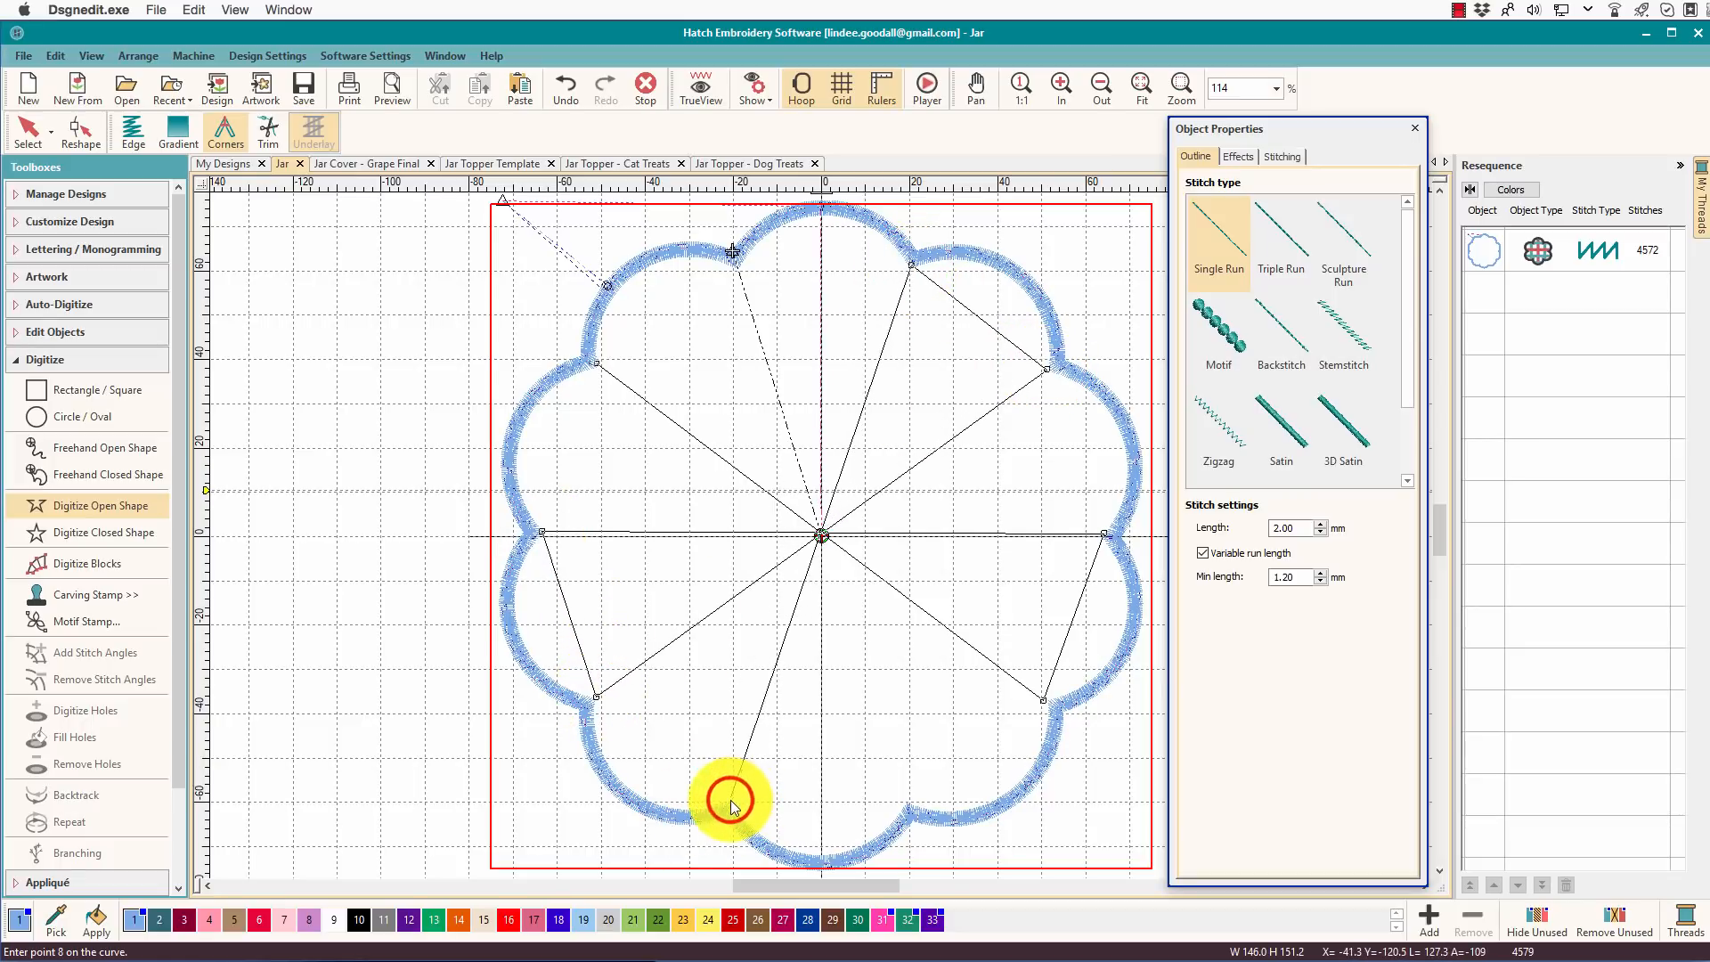
left_click(905, 801)
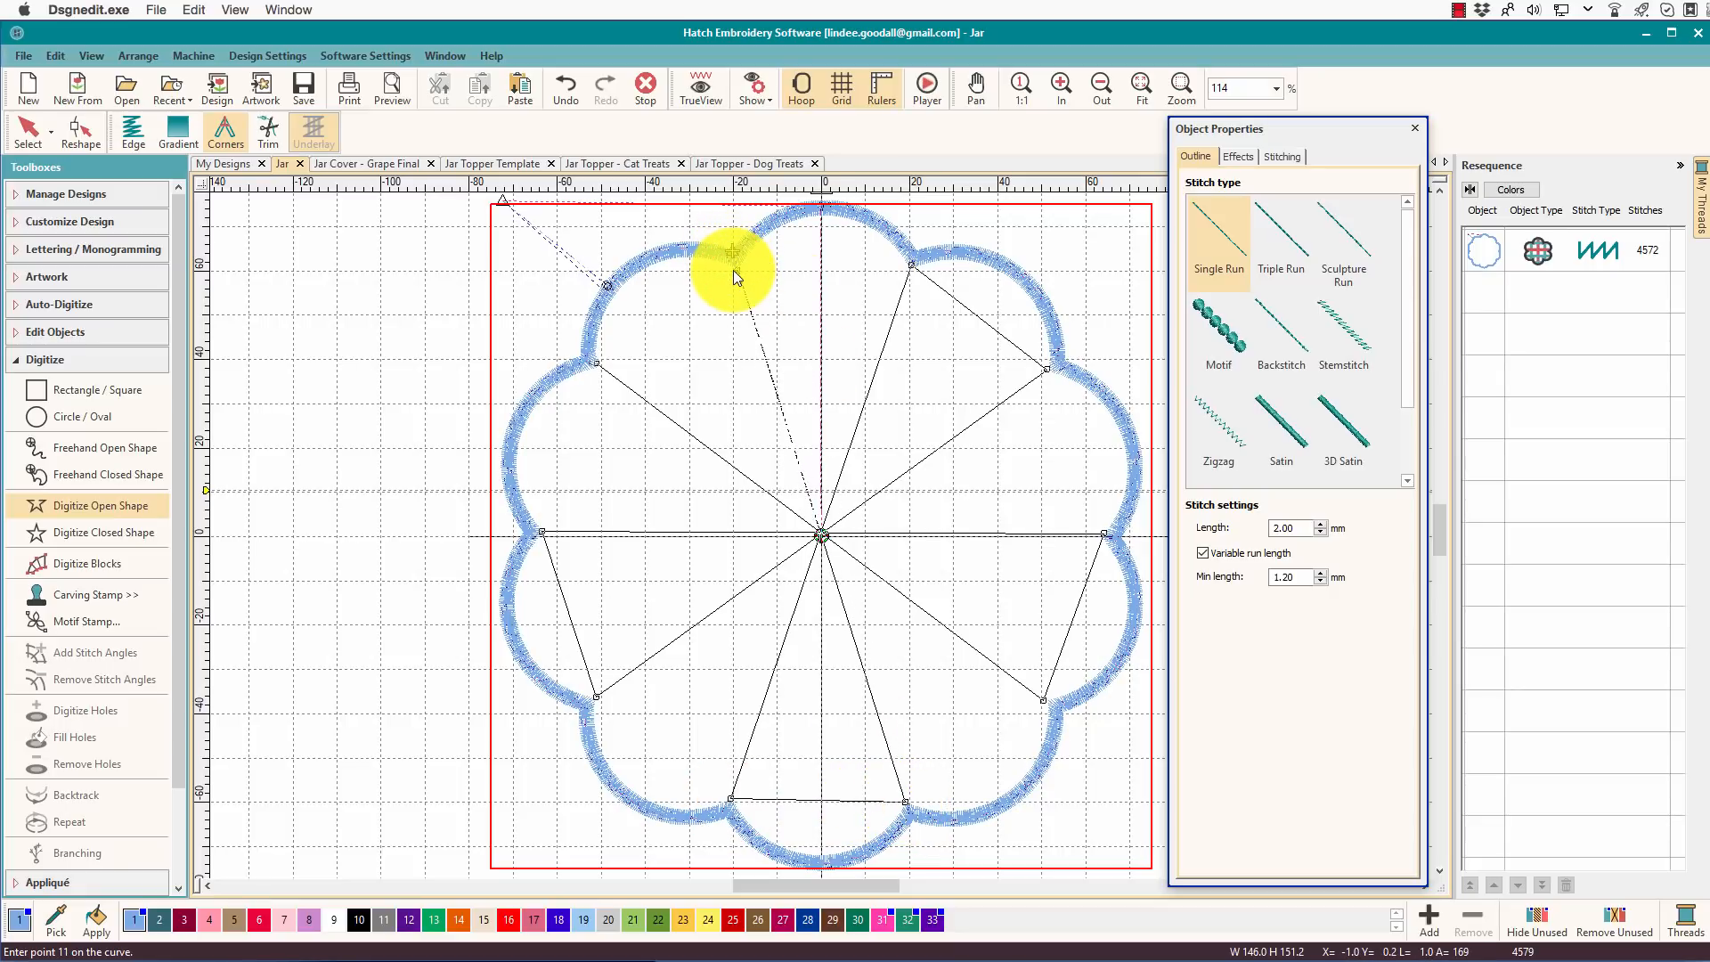
key("Return")
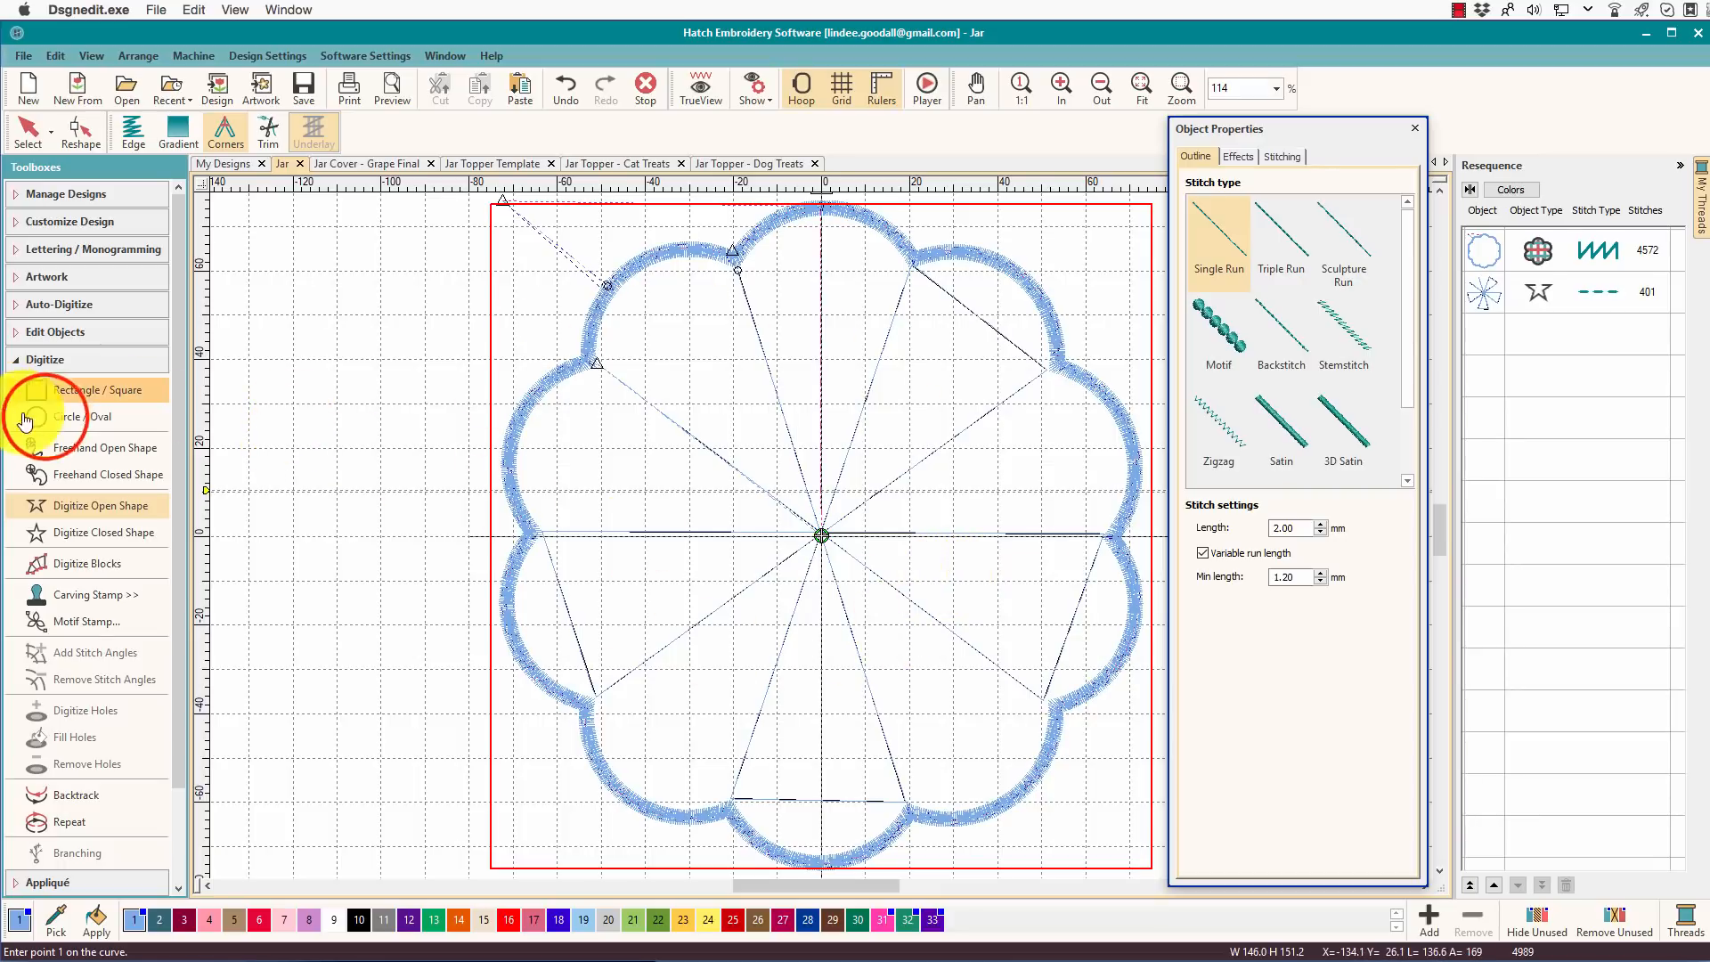
Digitize a single-run circle centred on the hoop and set its width to 70 mm, scaled proportionally
left_click(80, 417)
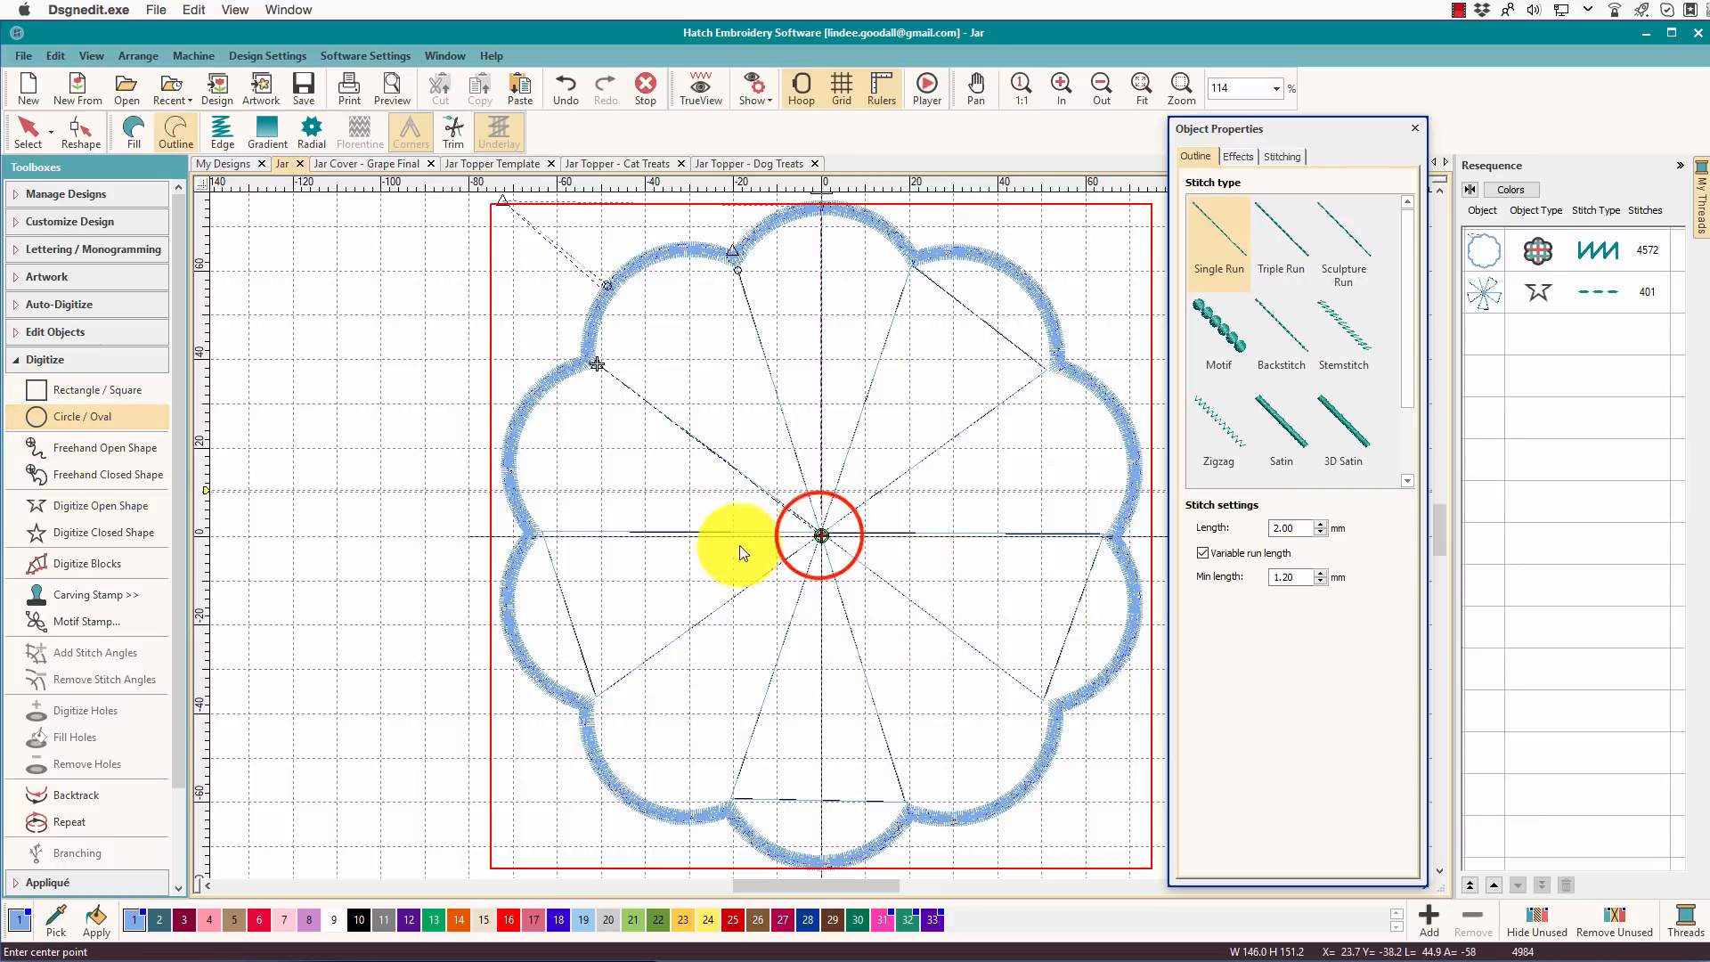
left_click(820, 536)
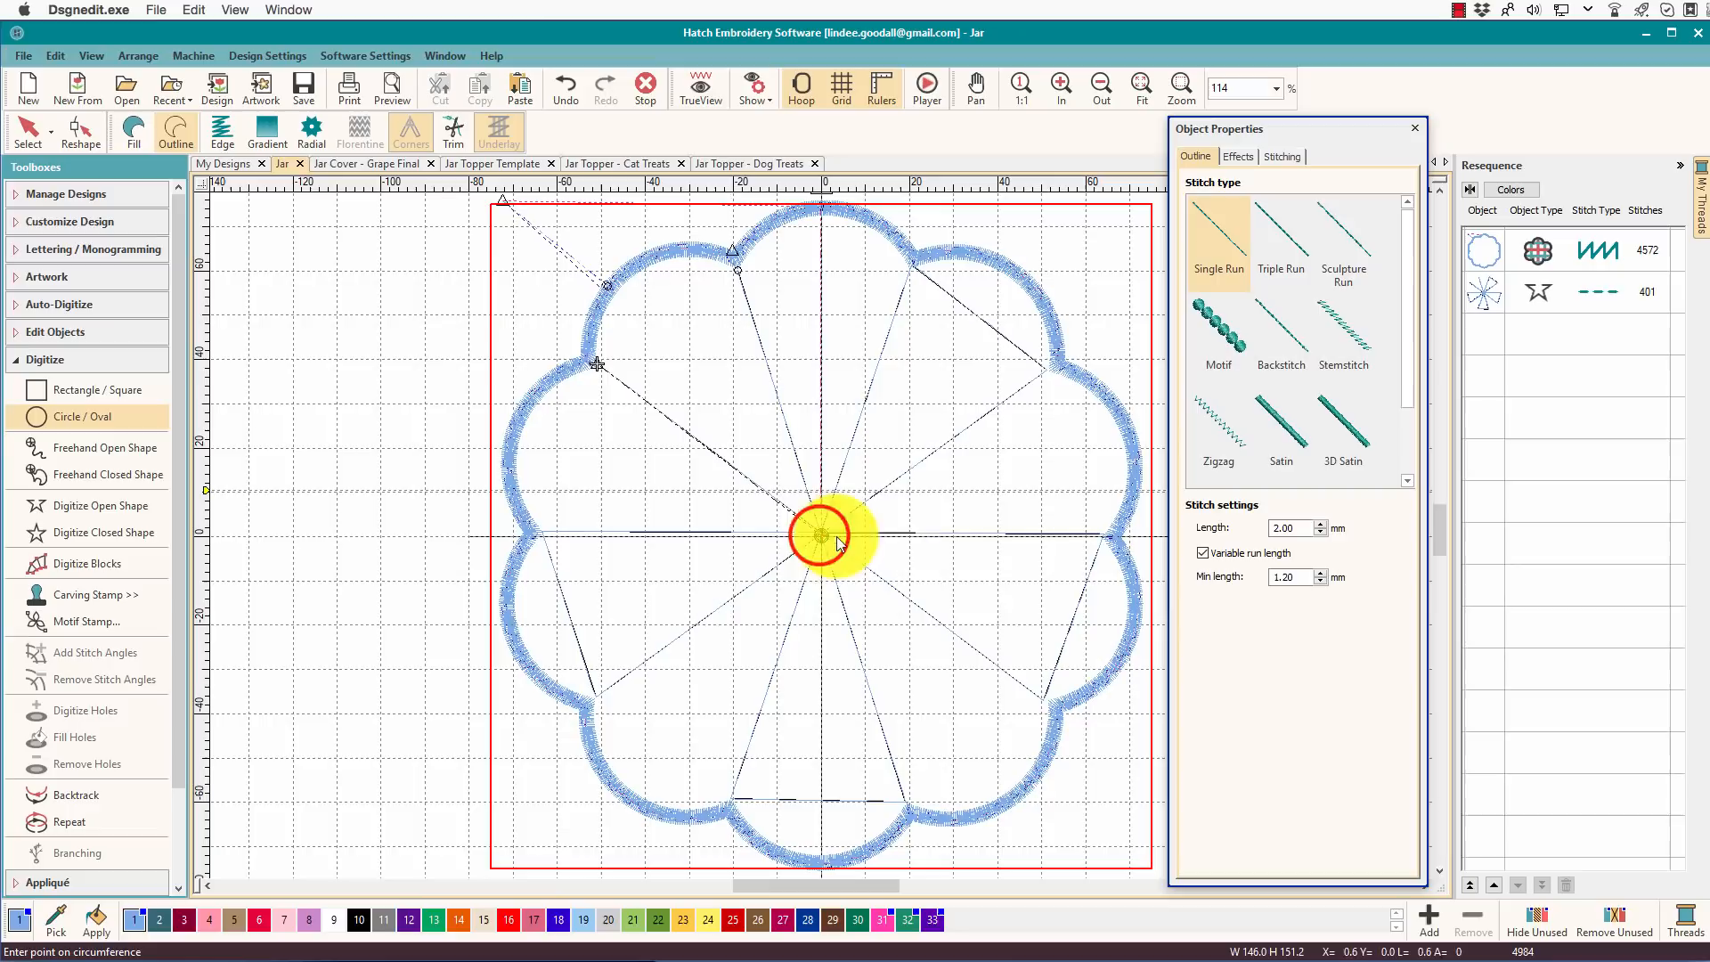
left_click(932, 534)
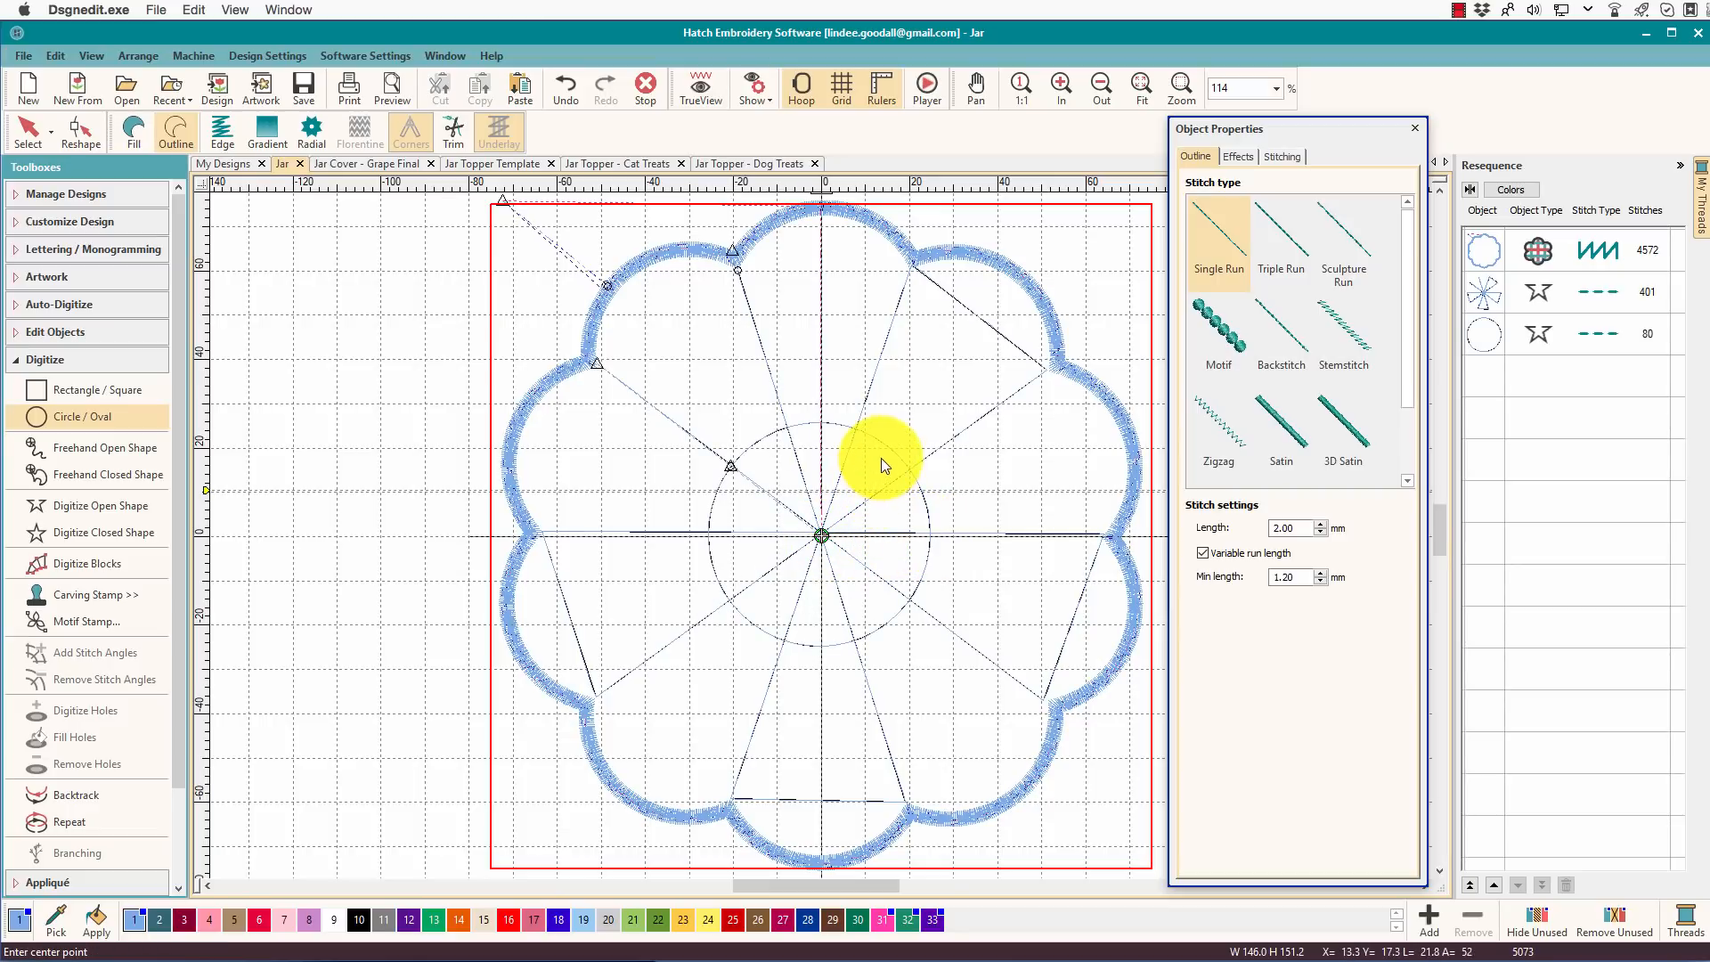
key("Escape")
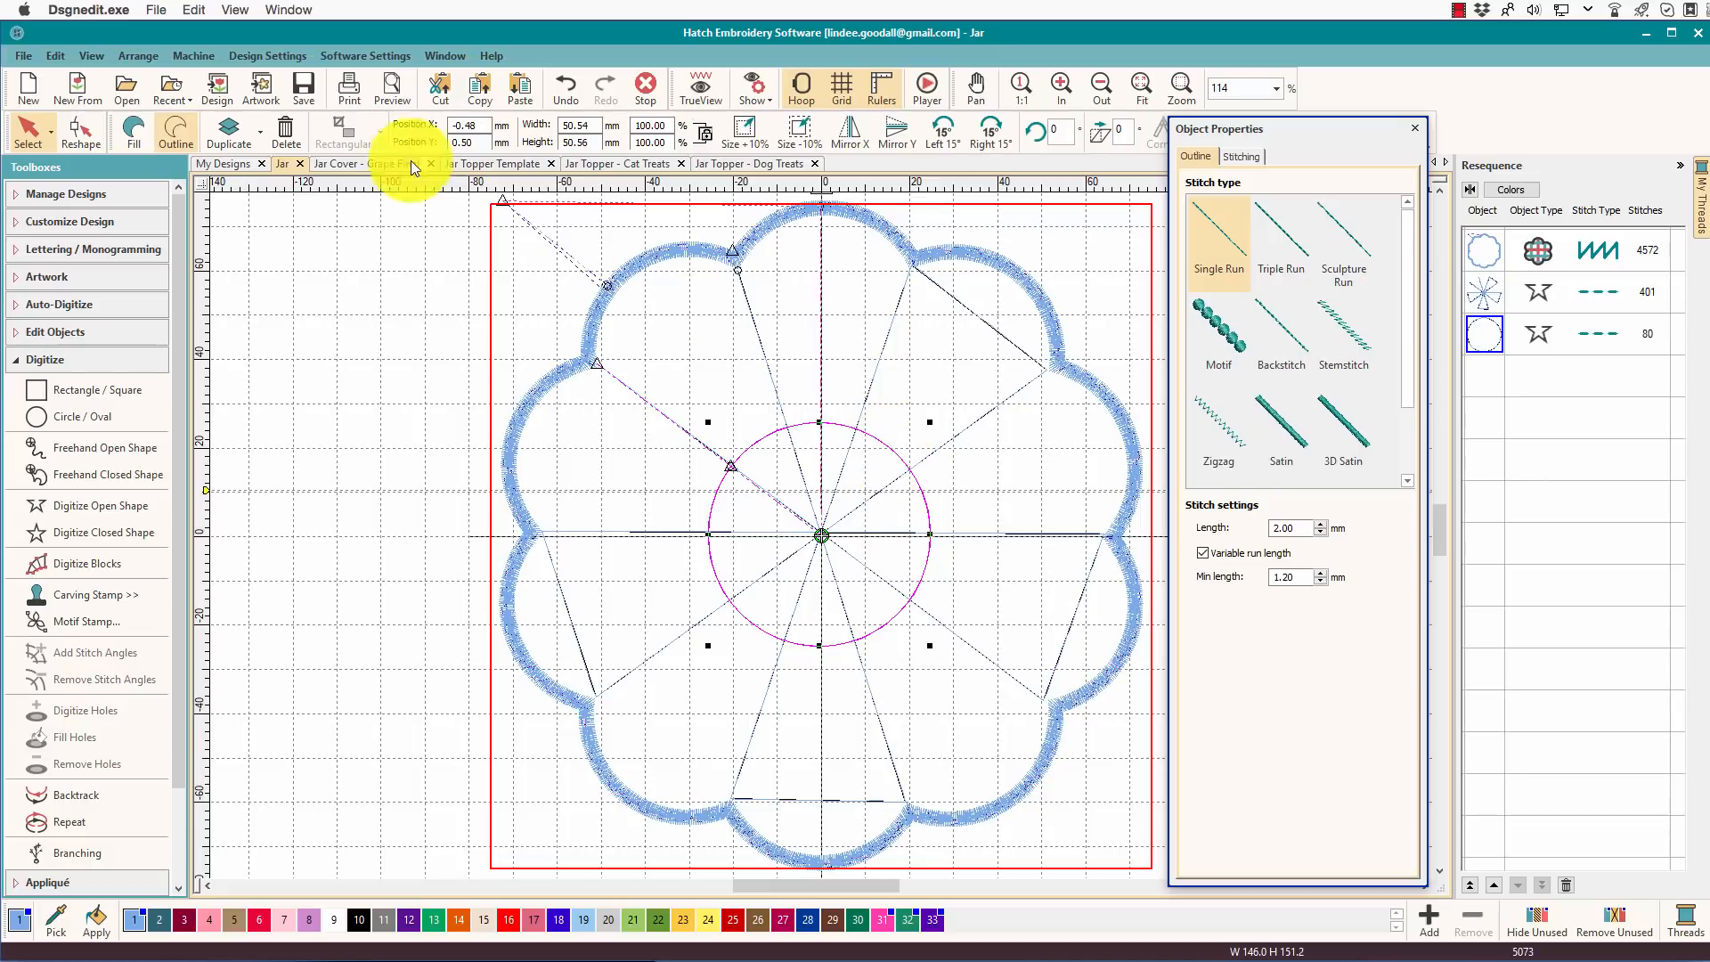
left_click(577, 125)
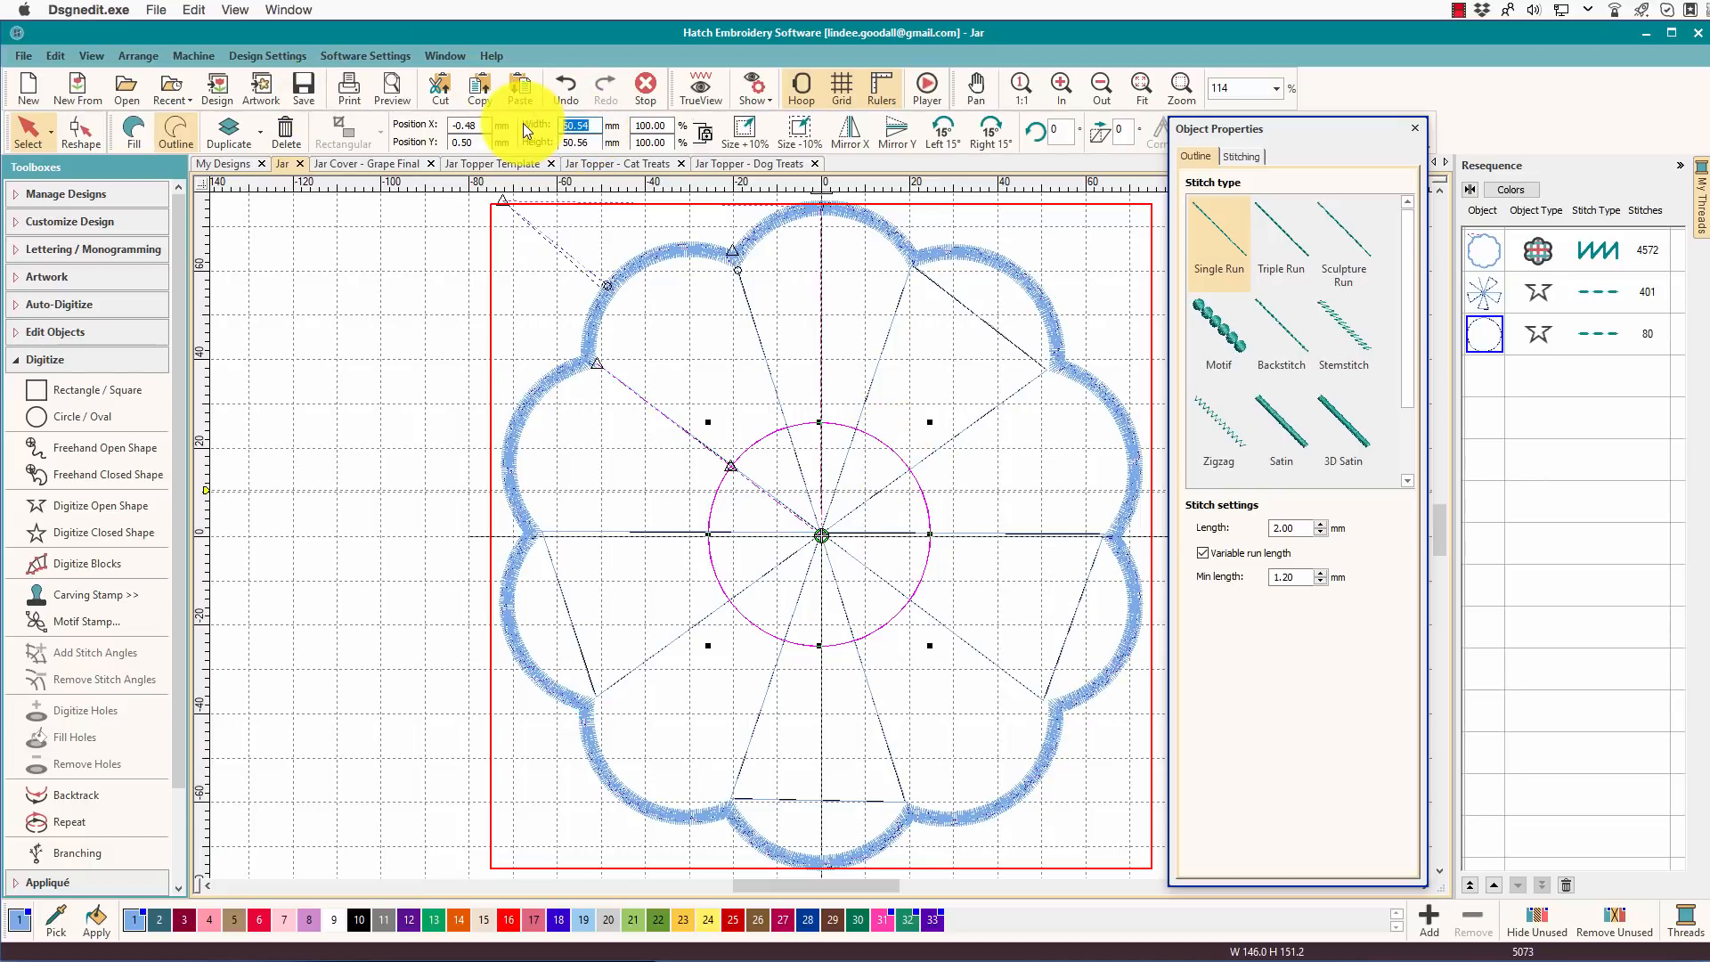
type("70")
key("Return")
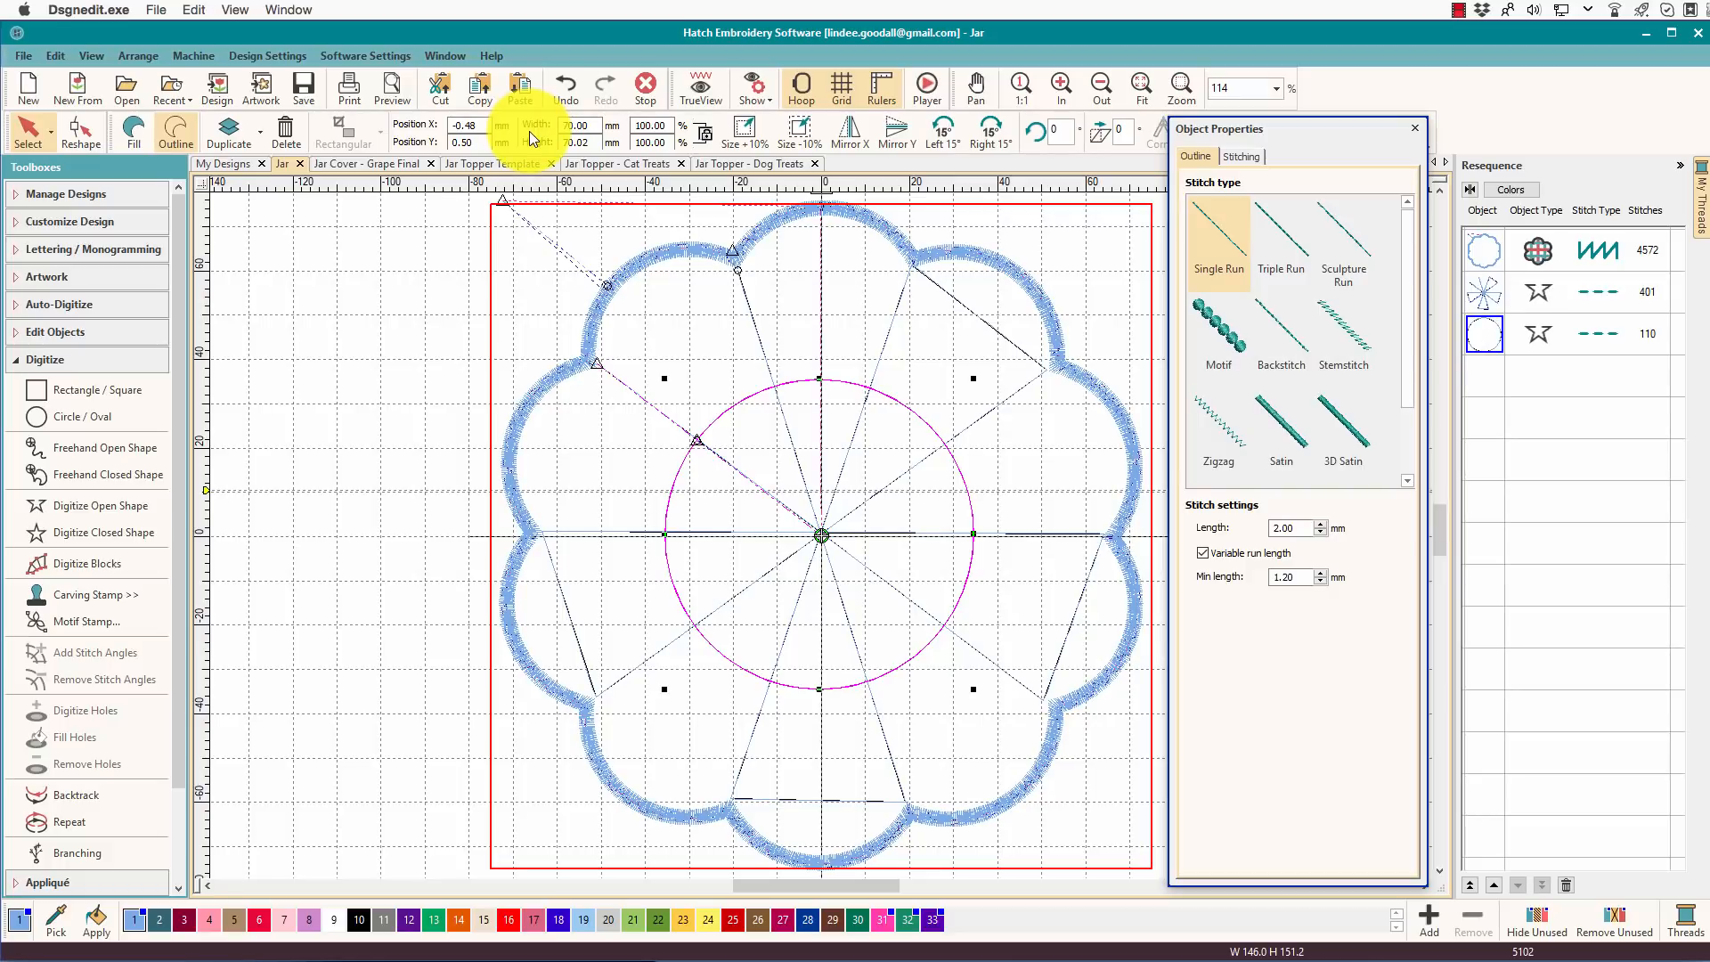
Duplicate the 70 mm circle in place and set the copy's width to 108 mm, scaled proportionally
key("ctrl+d")
left_click(590, 127)
type("408")
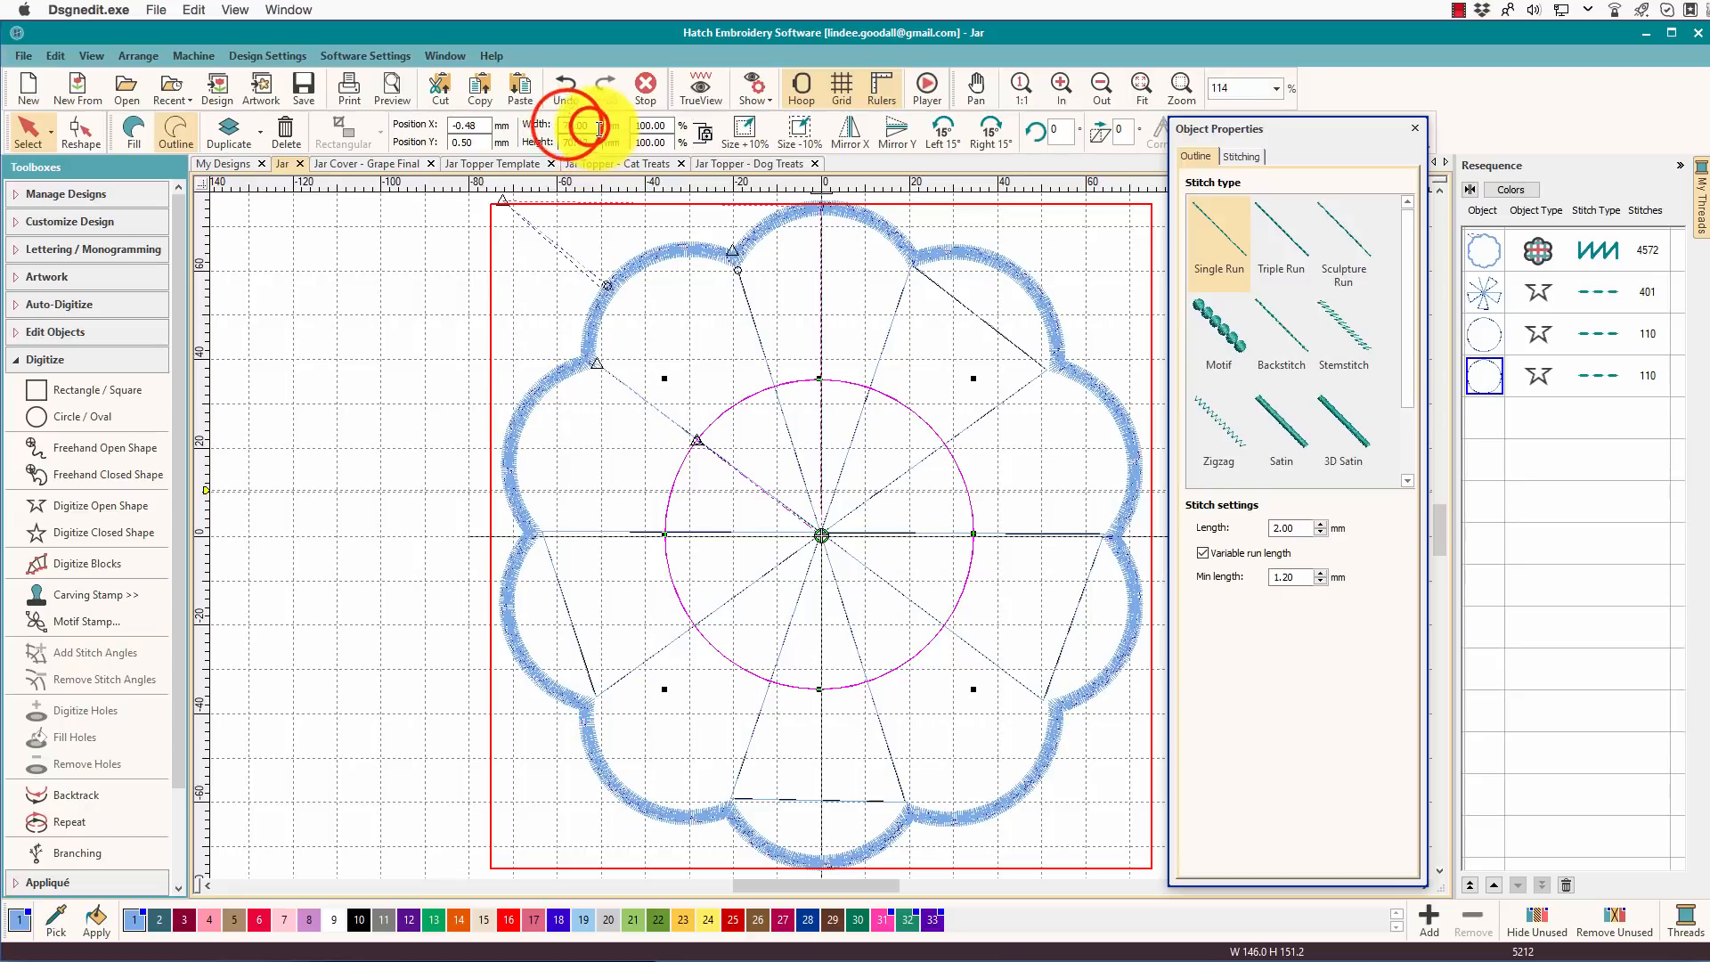
key("Return")
type("108")
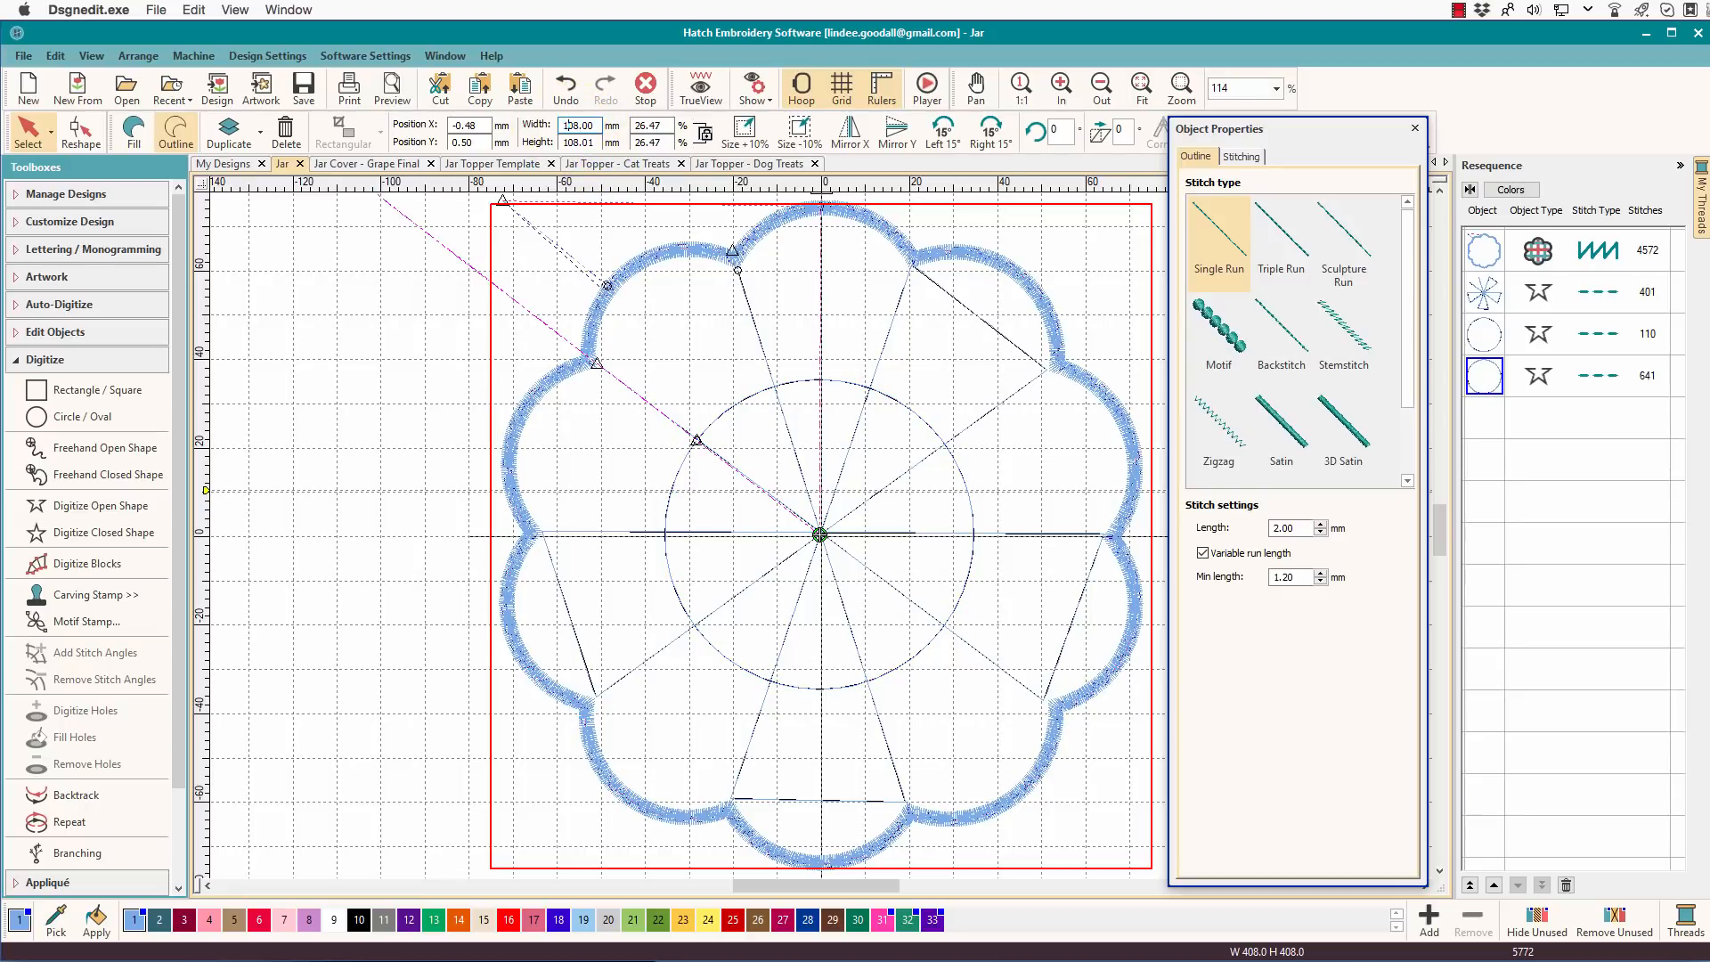
key("Return")
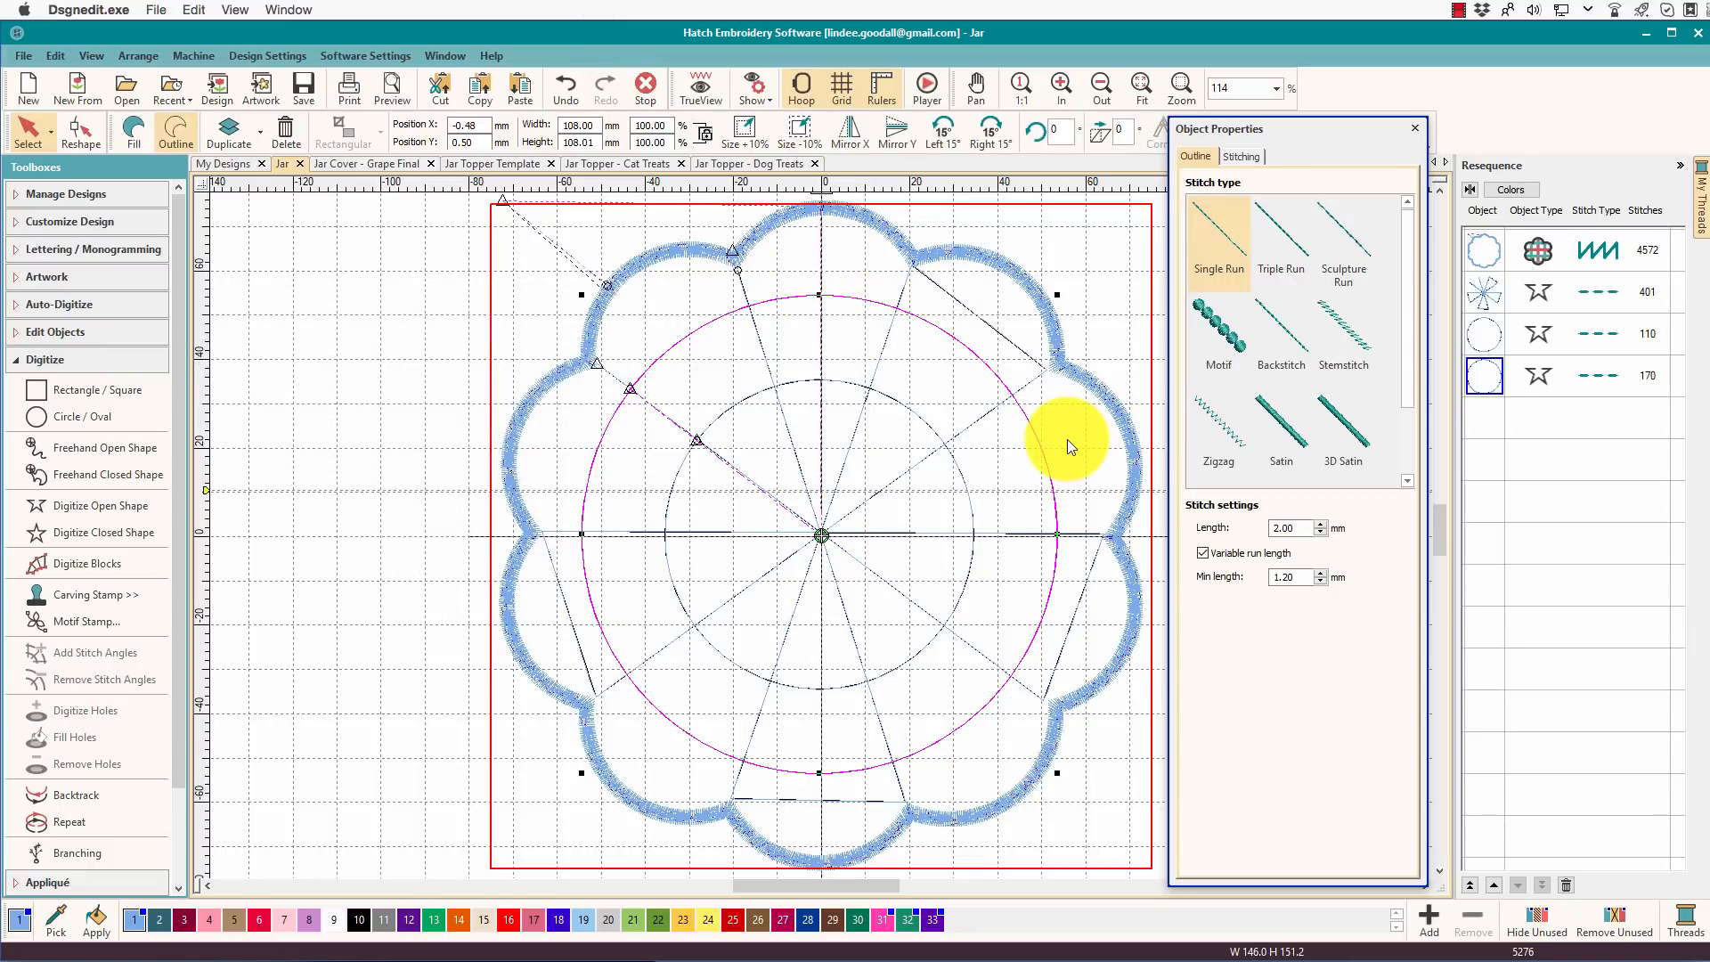
Add the Style16bo monogram design with its star border, ABC letters and grape ornament
left_click(16, 357)
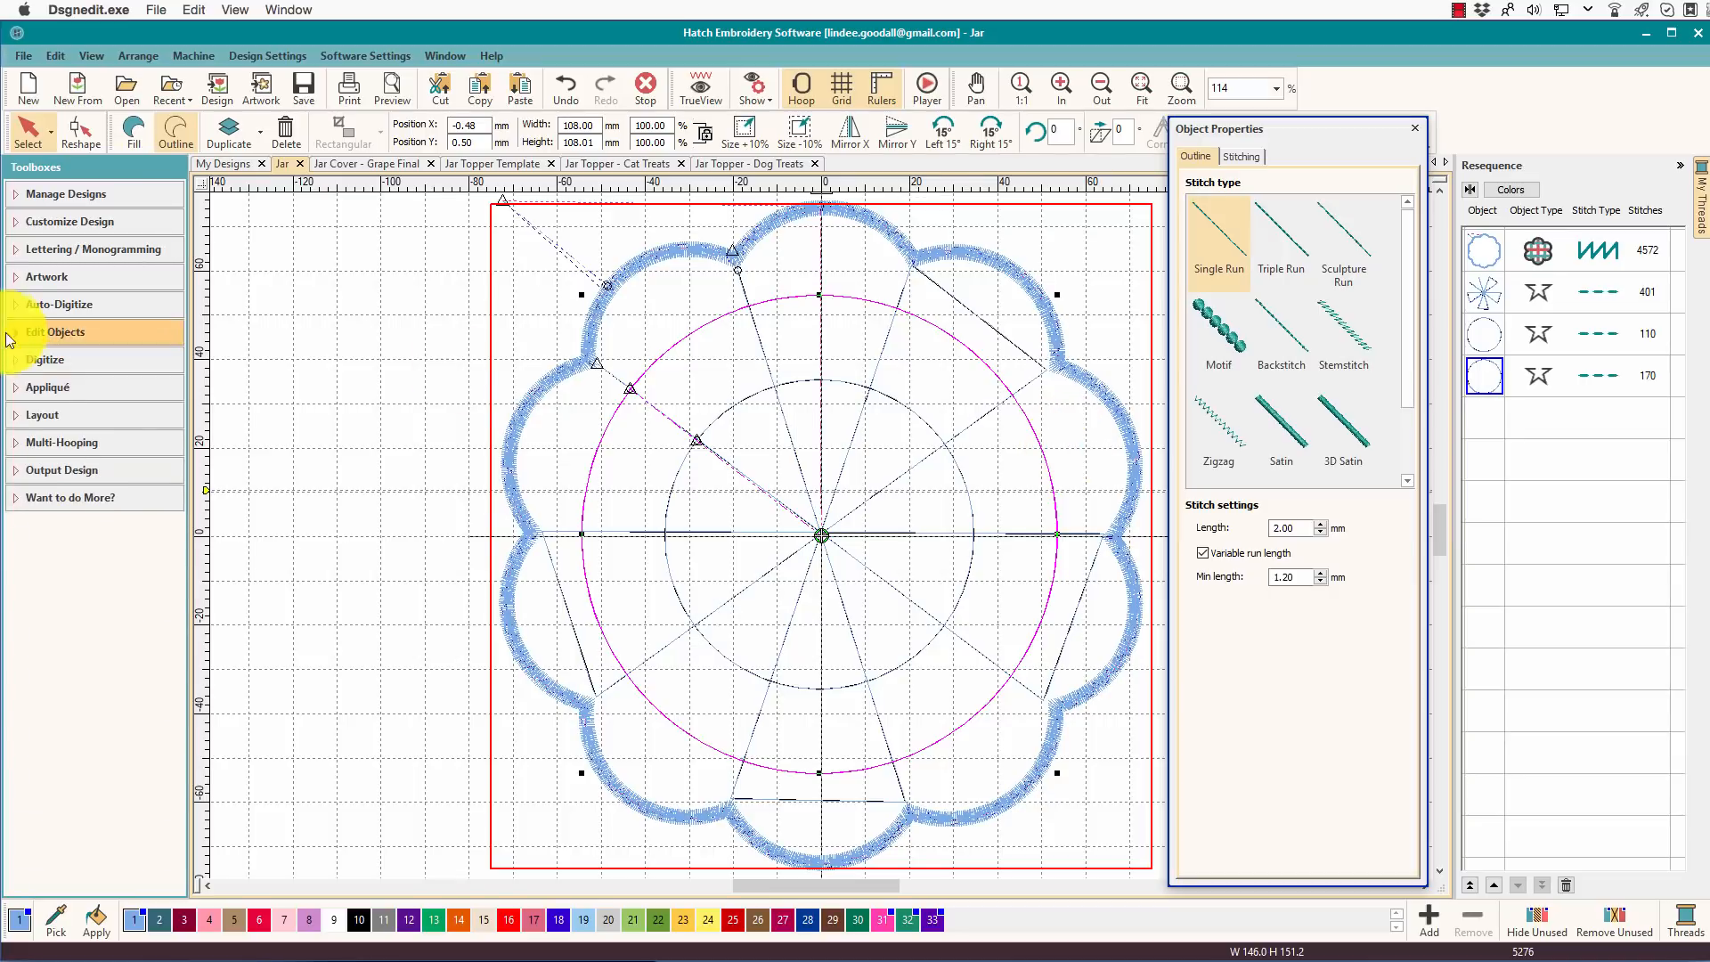
left_click(13, 257)
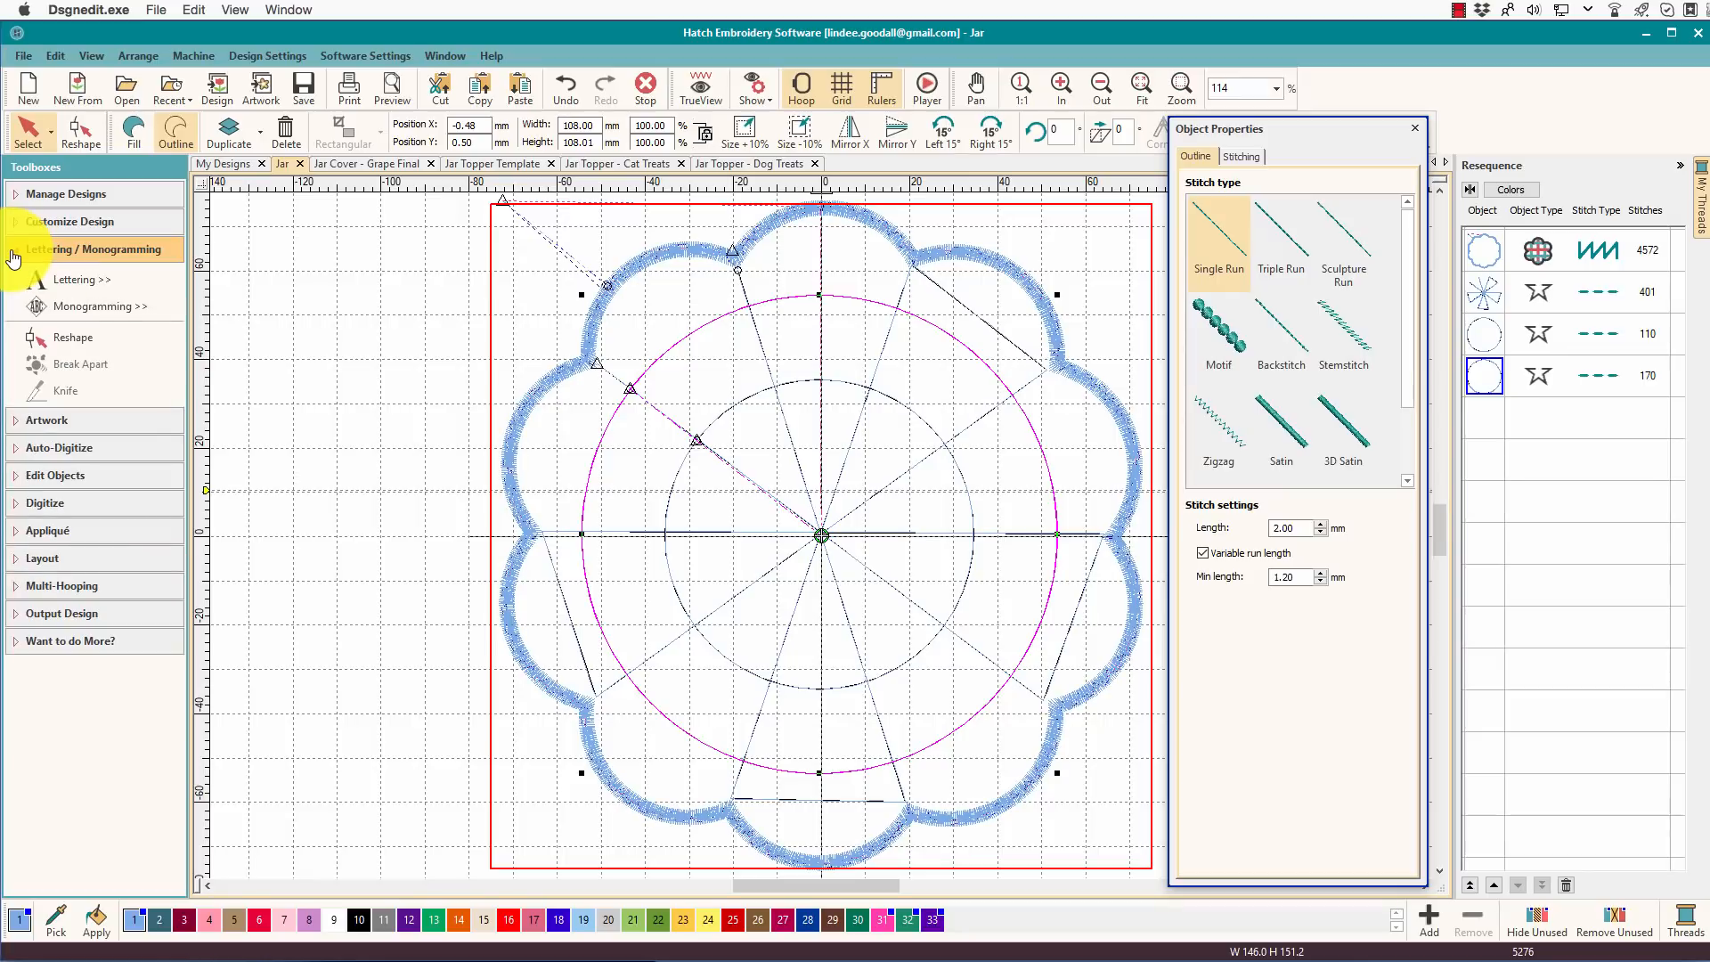
left_click(59, 308)
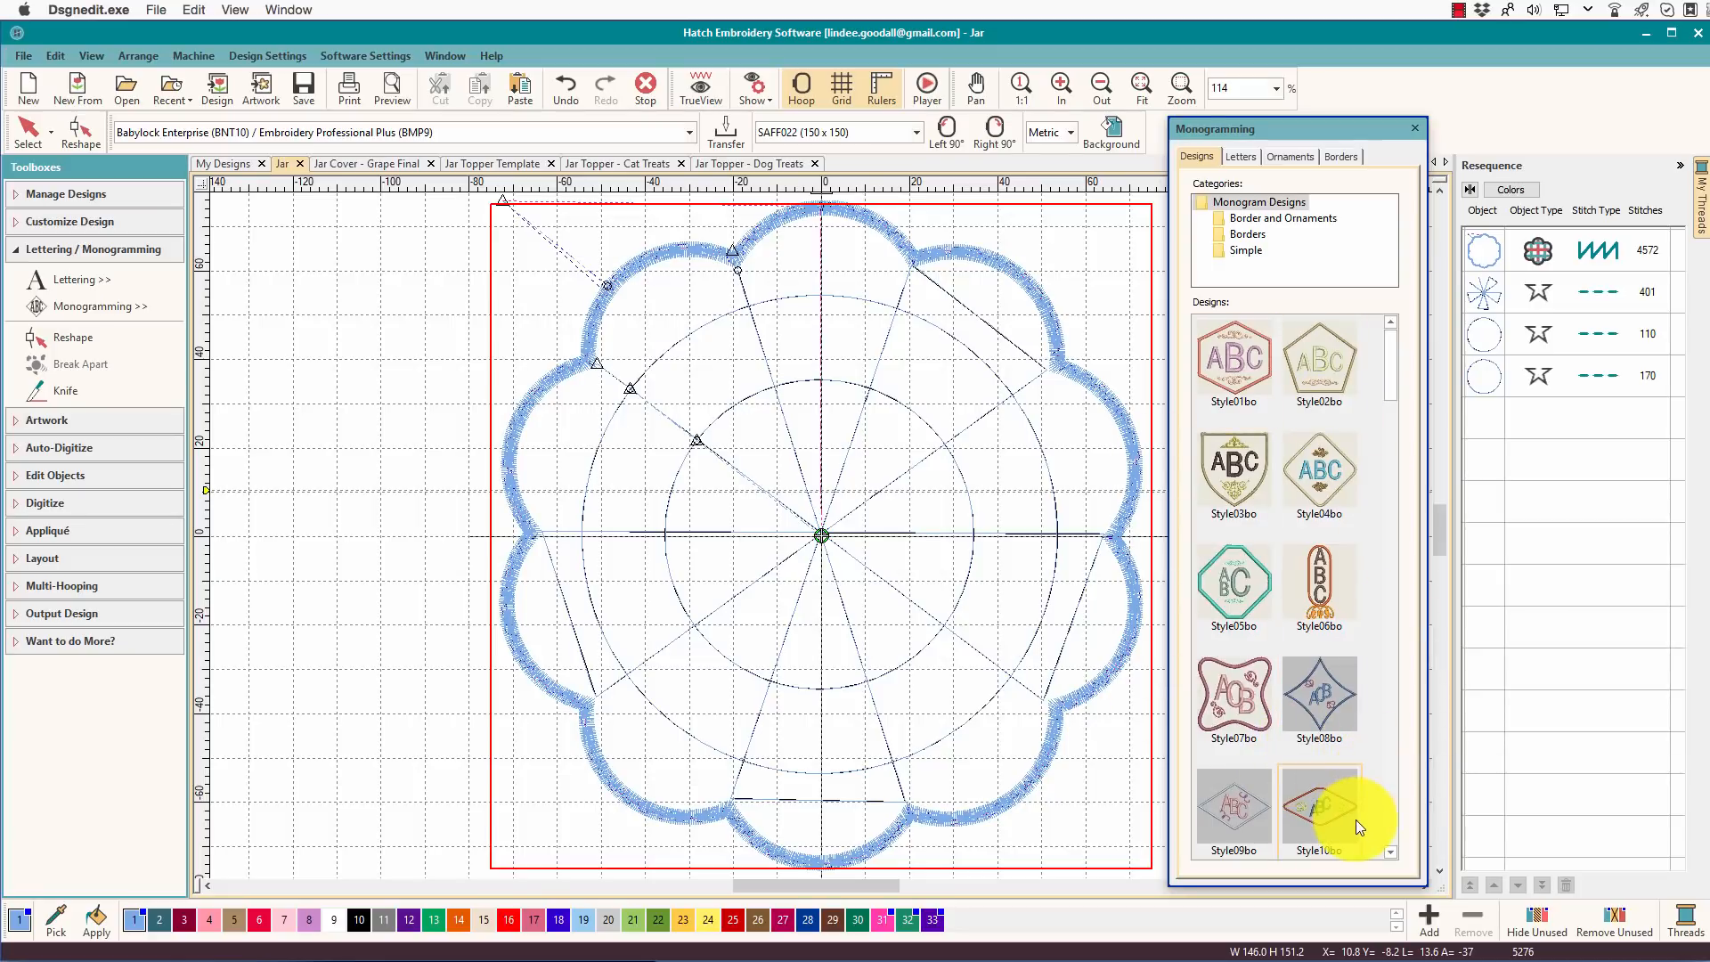
left_click(1397, 372)
left_click_drag(1396, 377, 1381, 456)
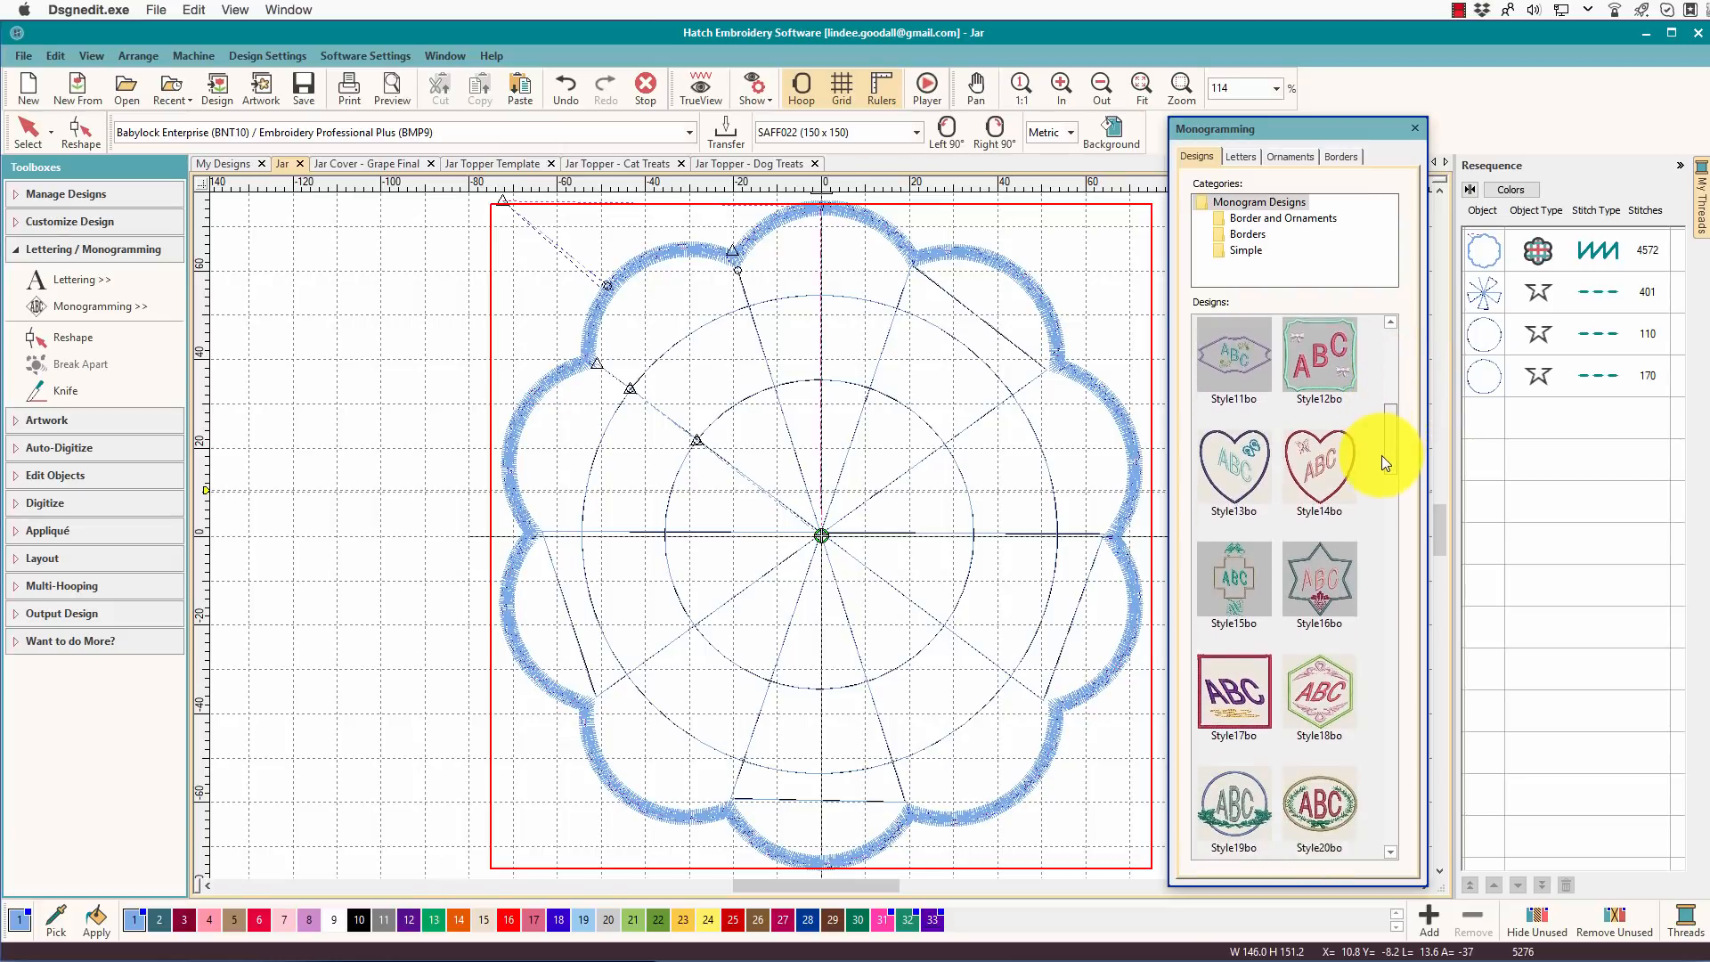
left_click(1327, 533)
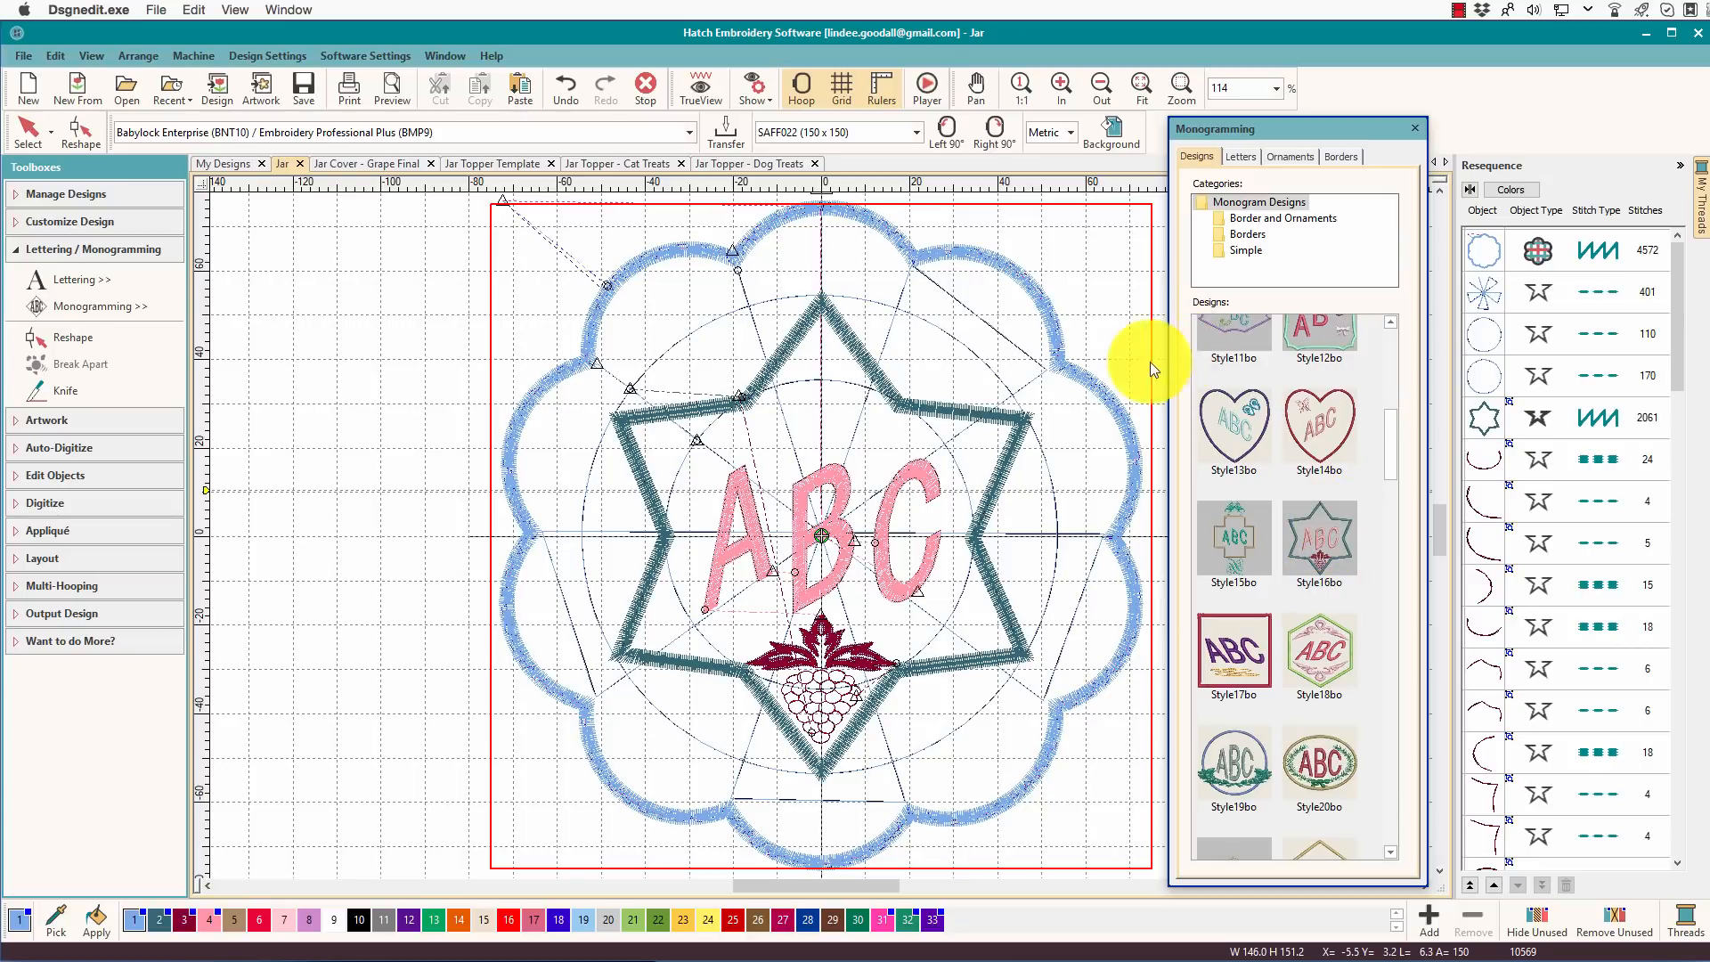
Break apart the monogram and delete its star border and ABC letters, keeping the grape ornament
left_click(976, 419)
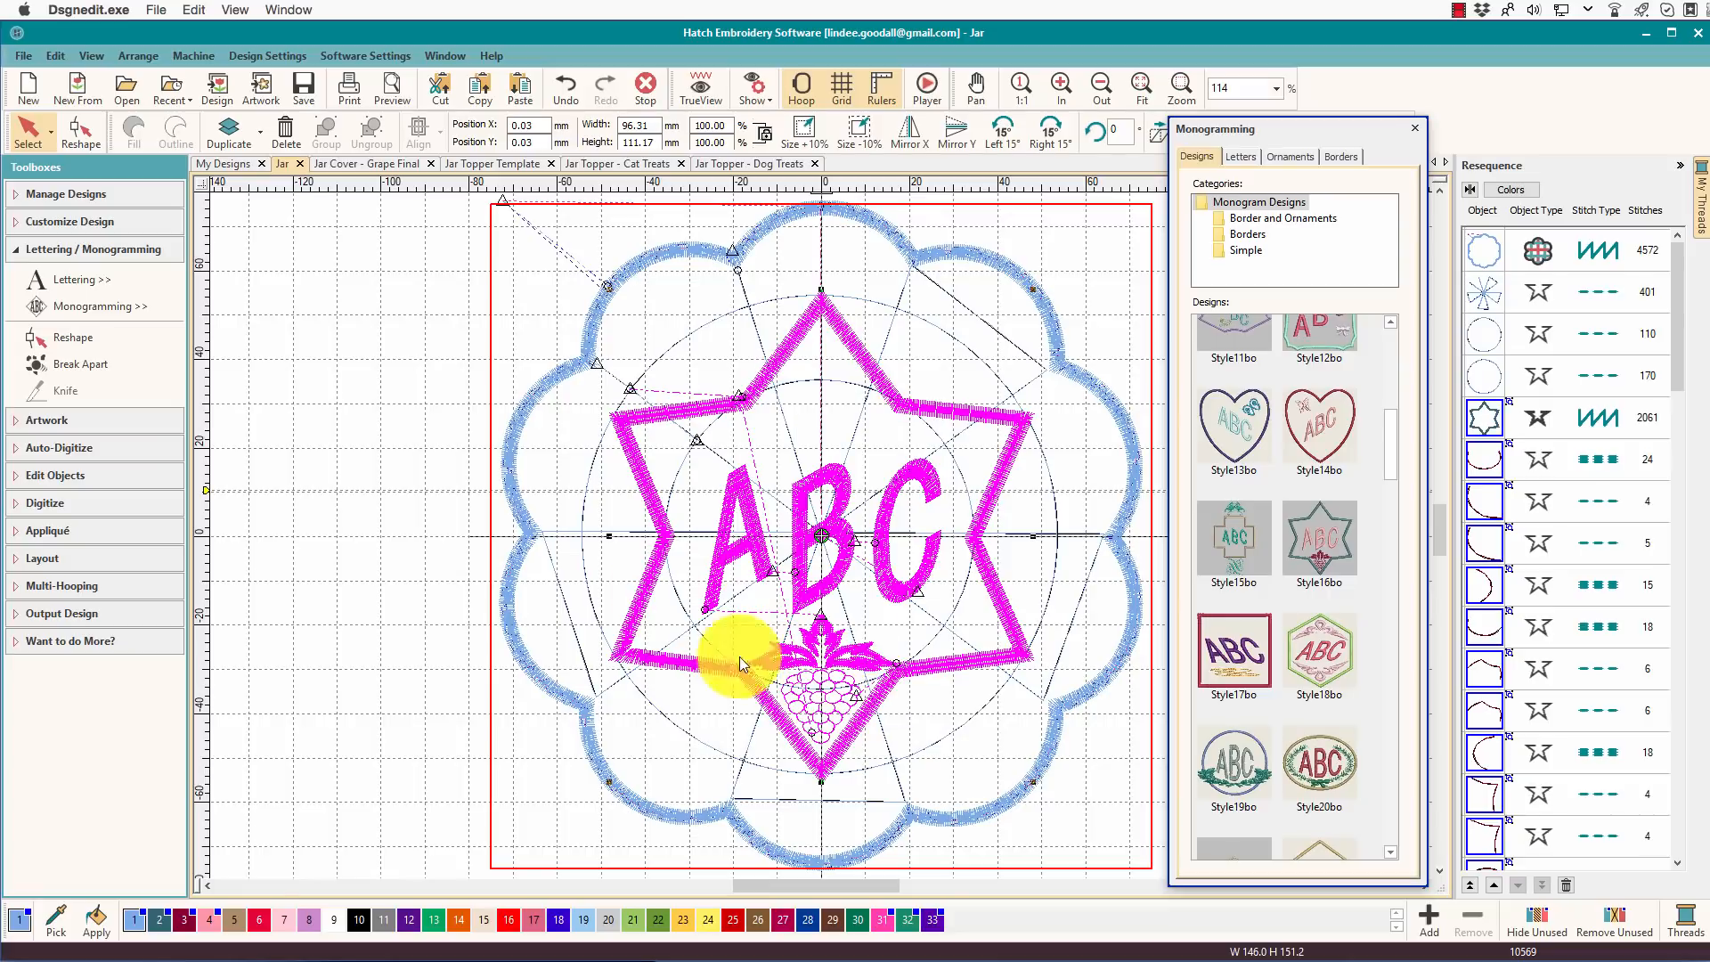
left_click(113, 354)
left_click(927, 349)
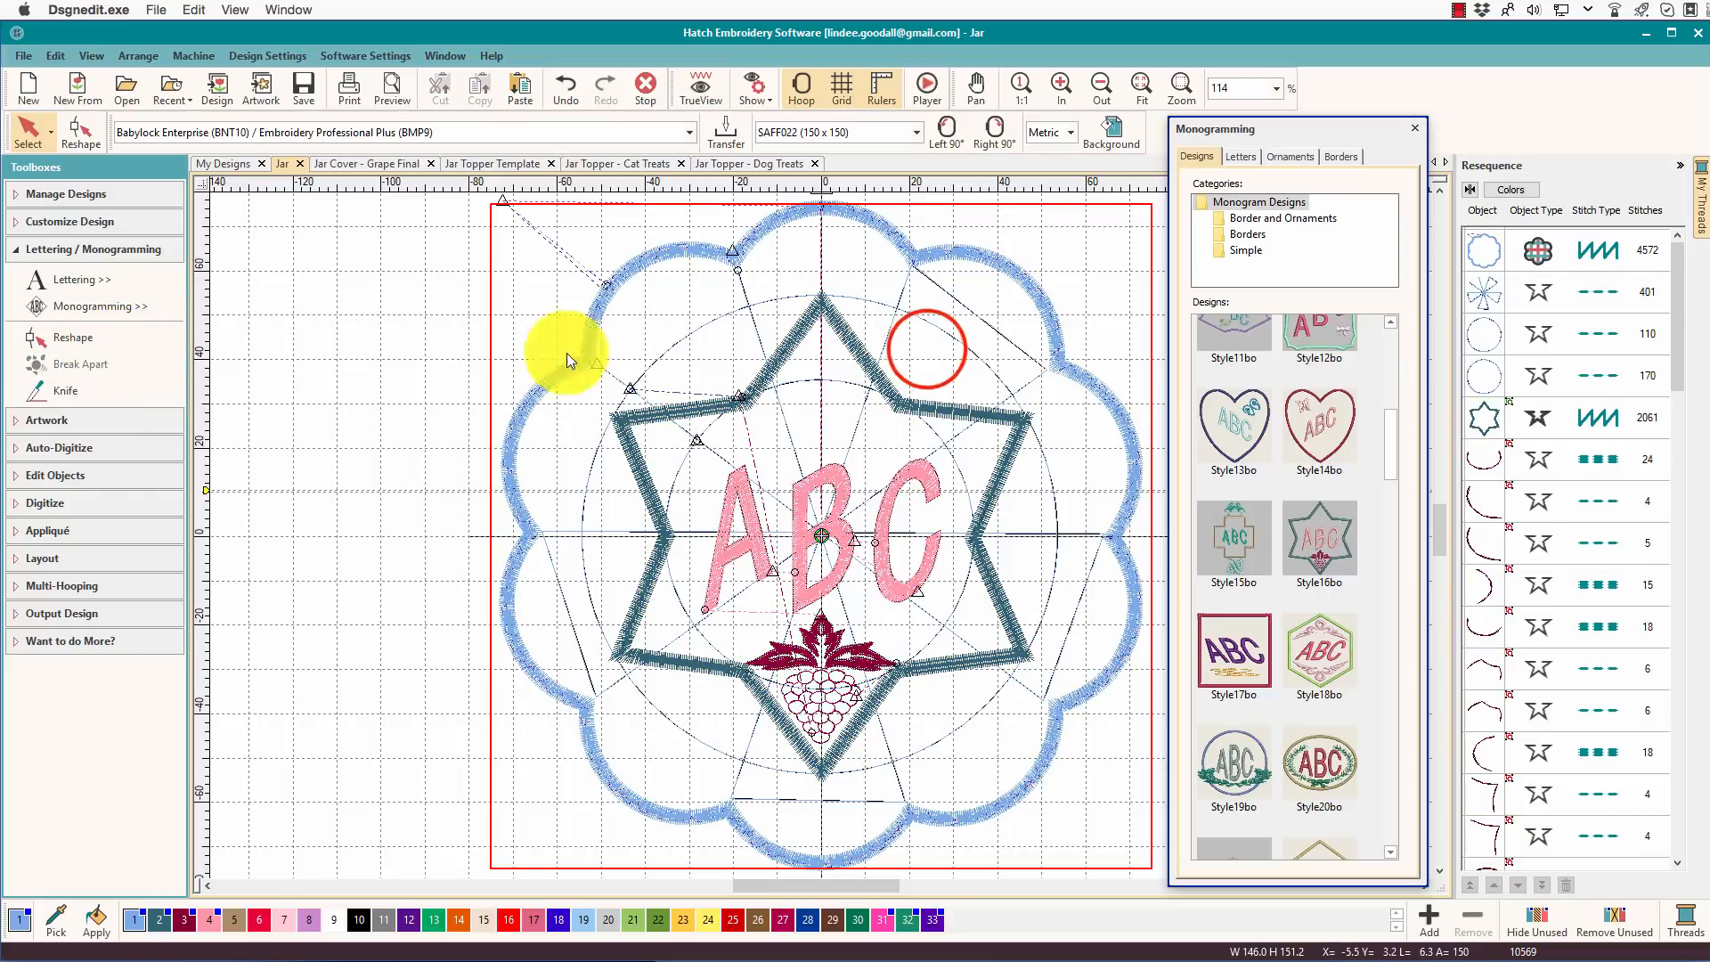
left_click(890, 384)
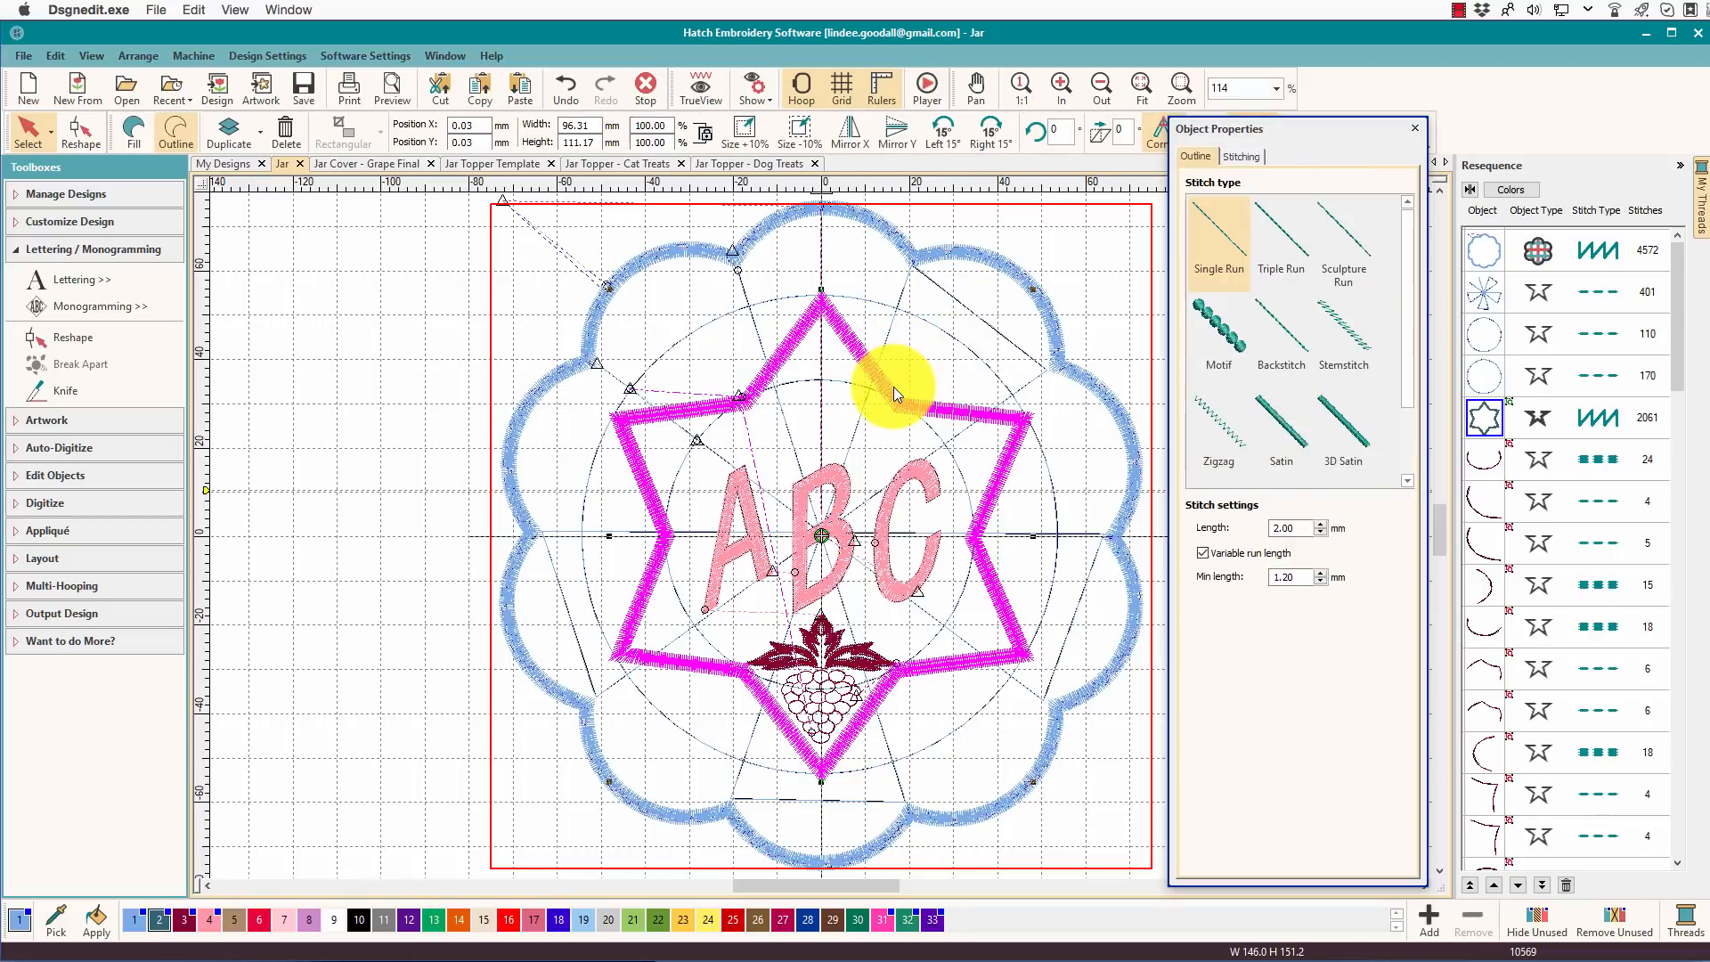
key("Delete")
left_click(918, 464)
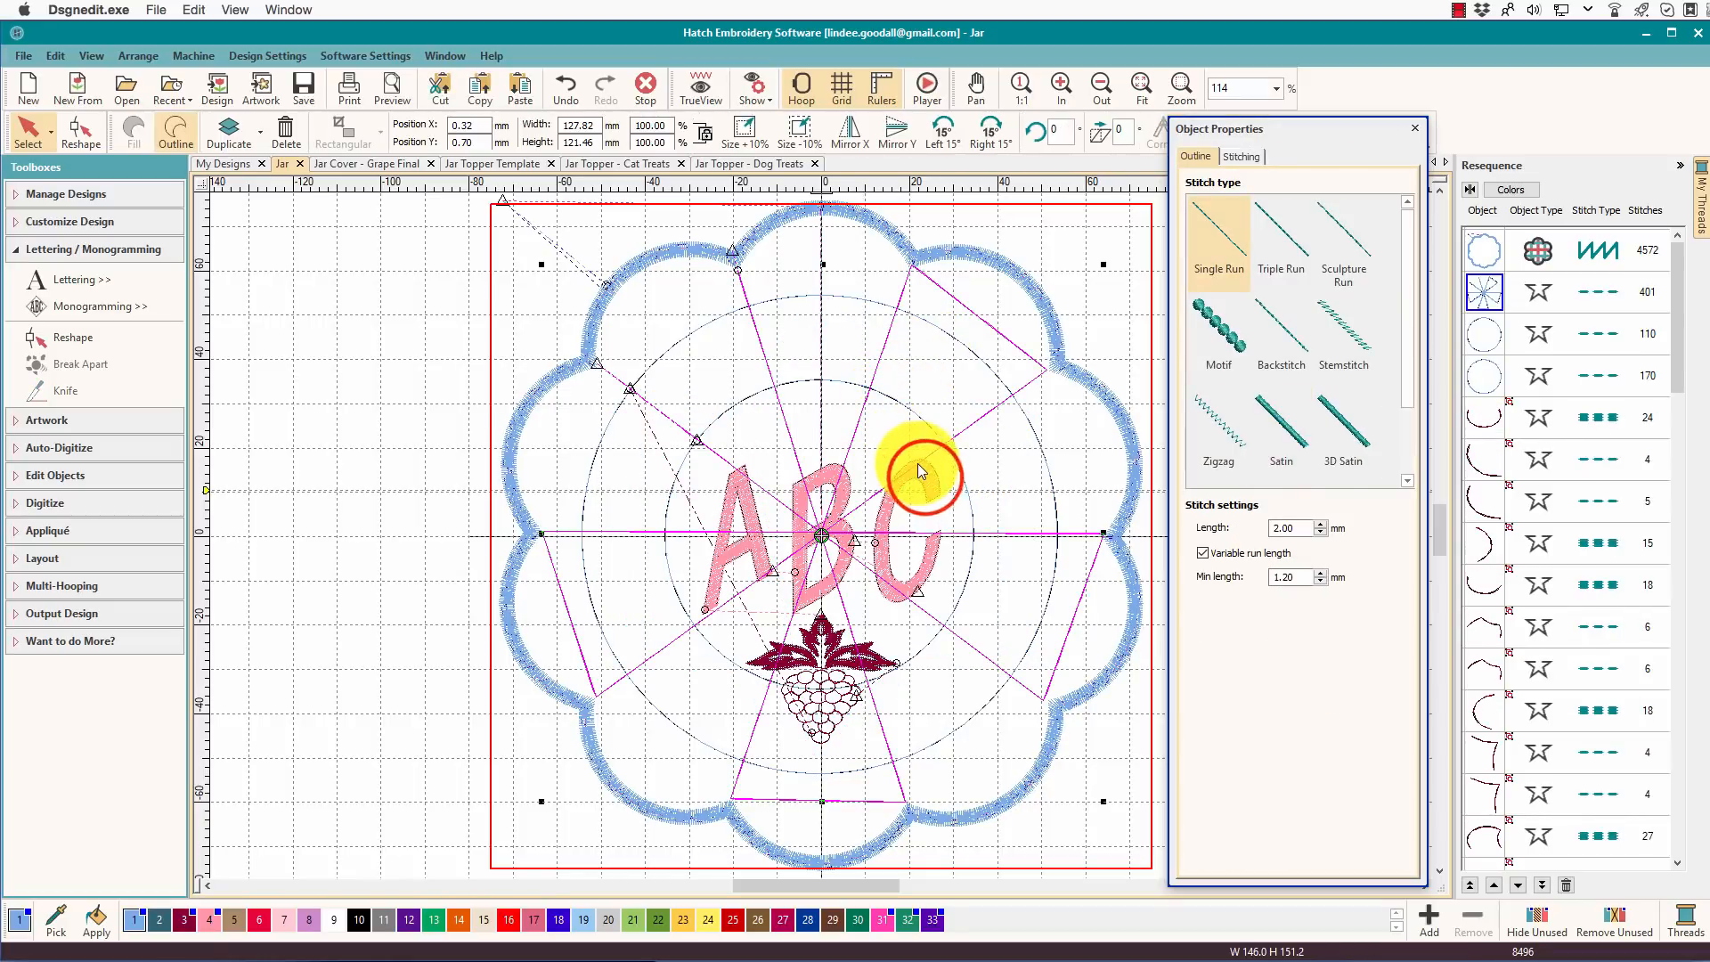
left_click(924, 477)
key("Delete")
Move the grape ornament outside the hoop, beside the jar cover, and place a copy directly below it
left_click(836, 684)
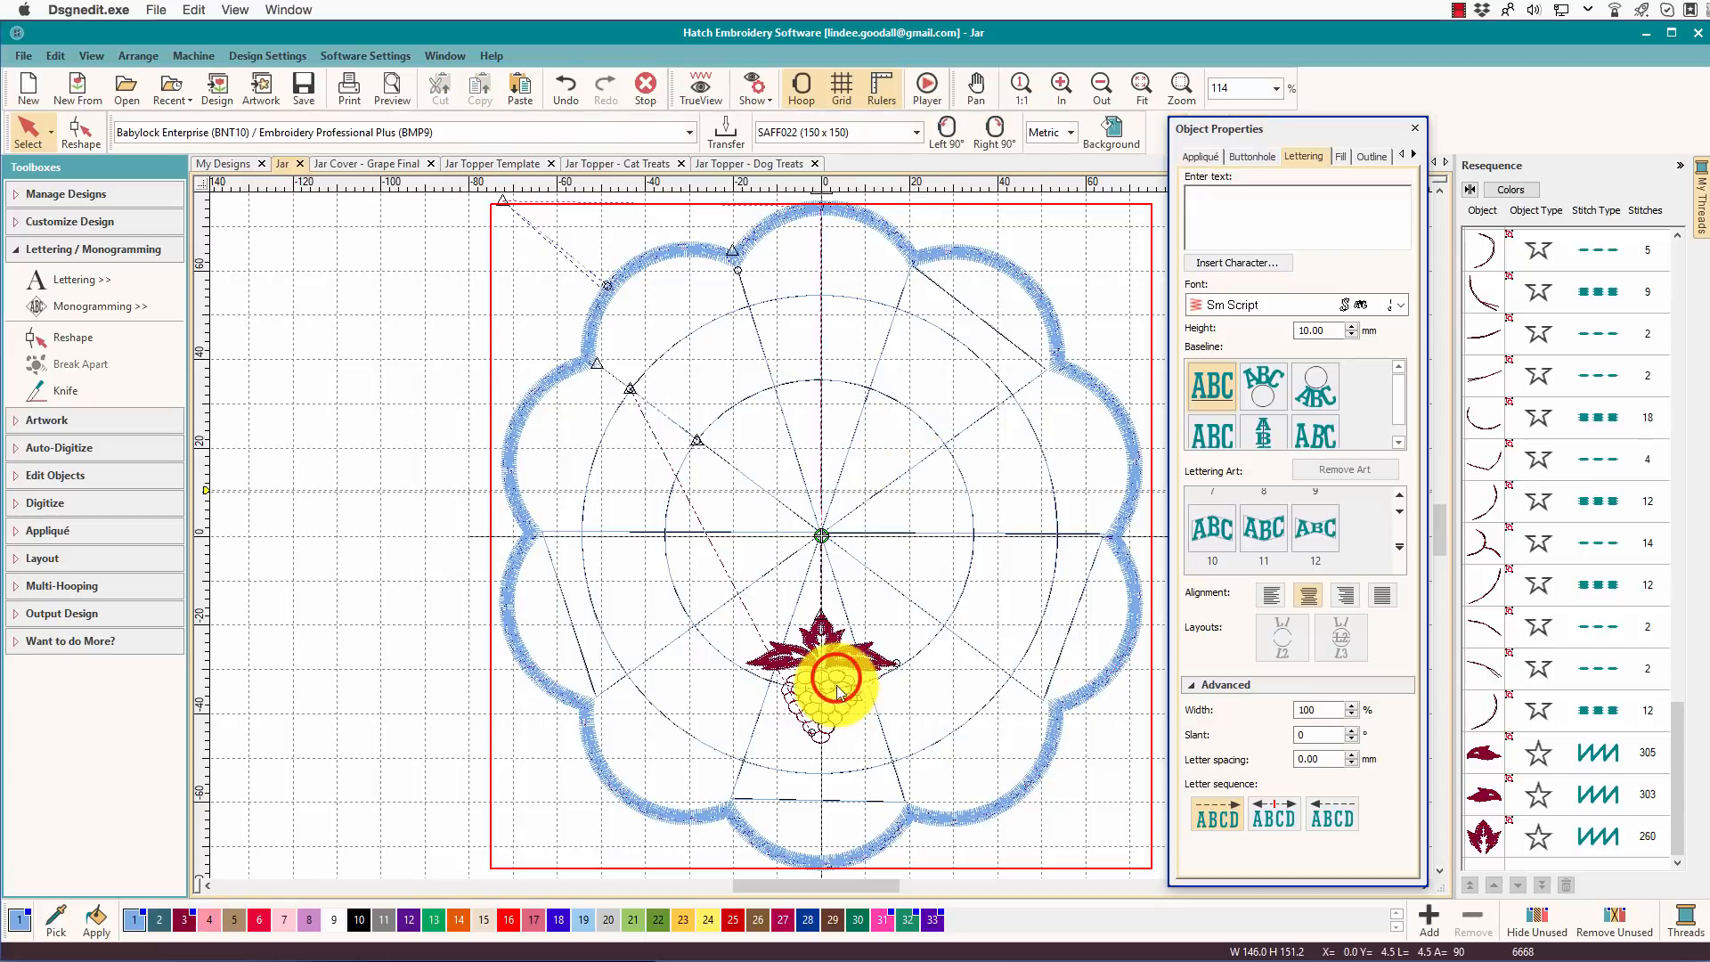
left_click(825, 645)
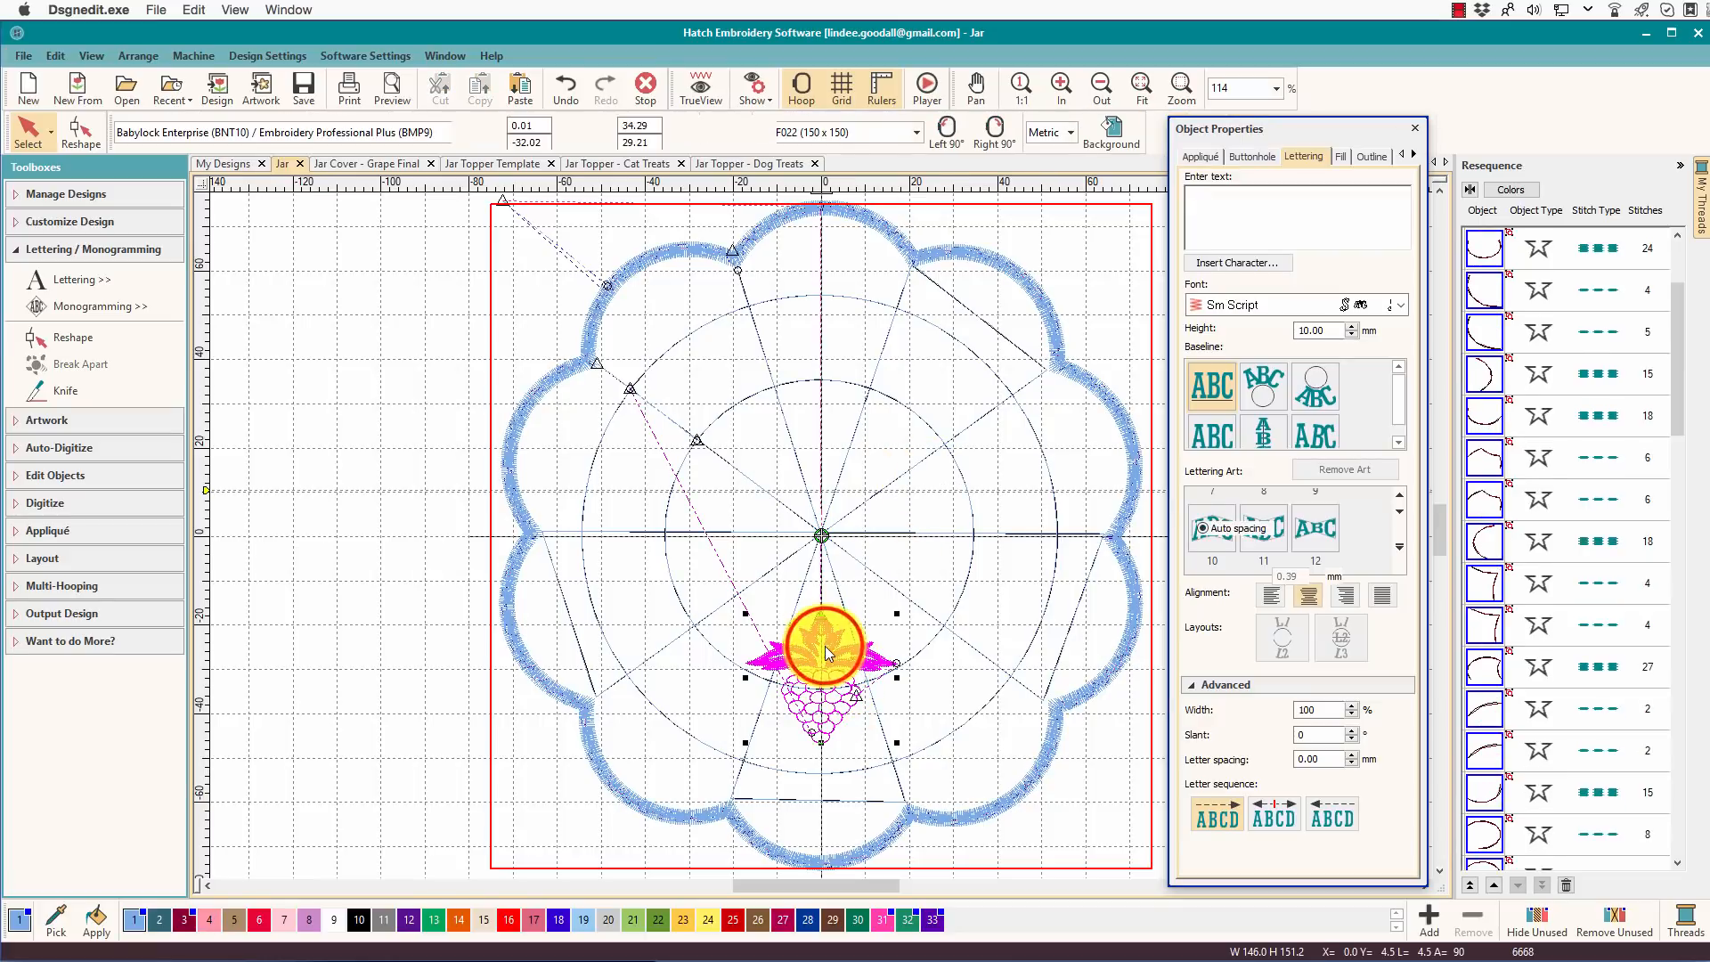
left_click_drag(825, 644, 364, 565)
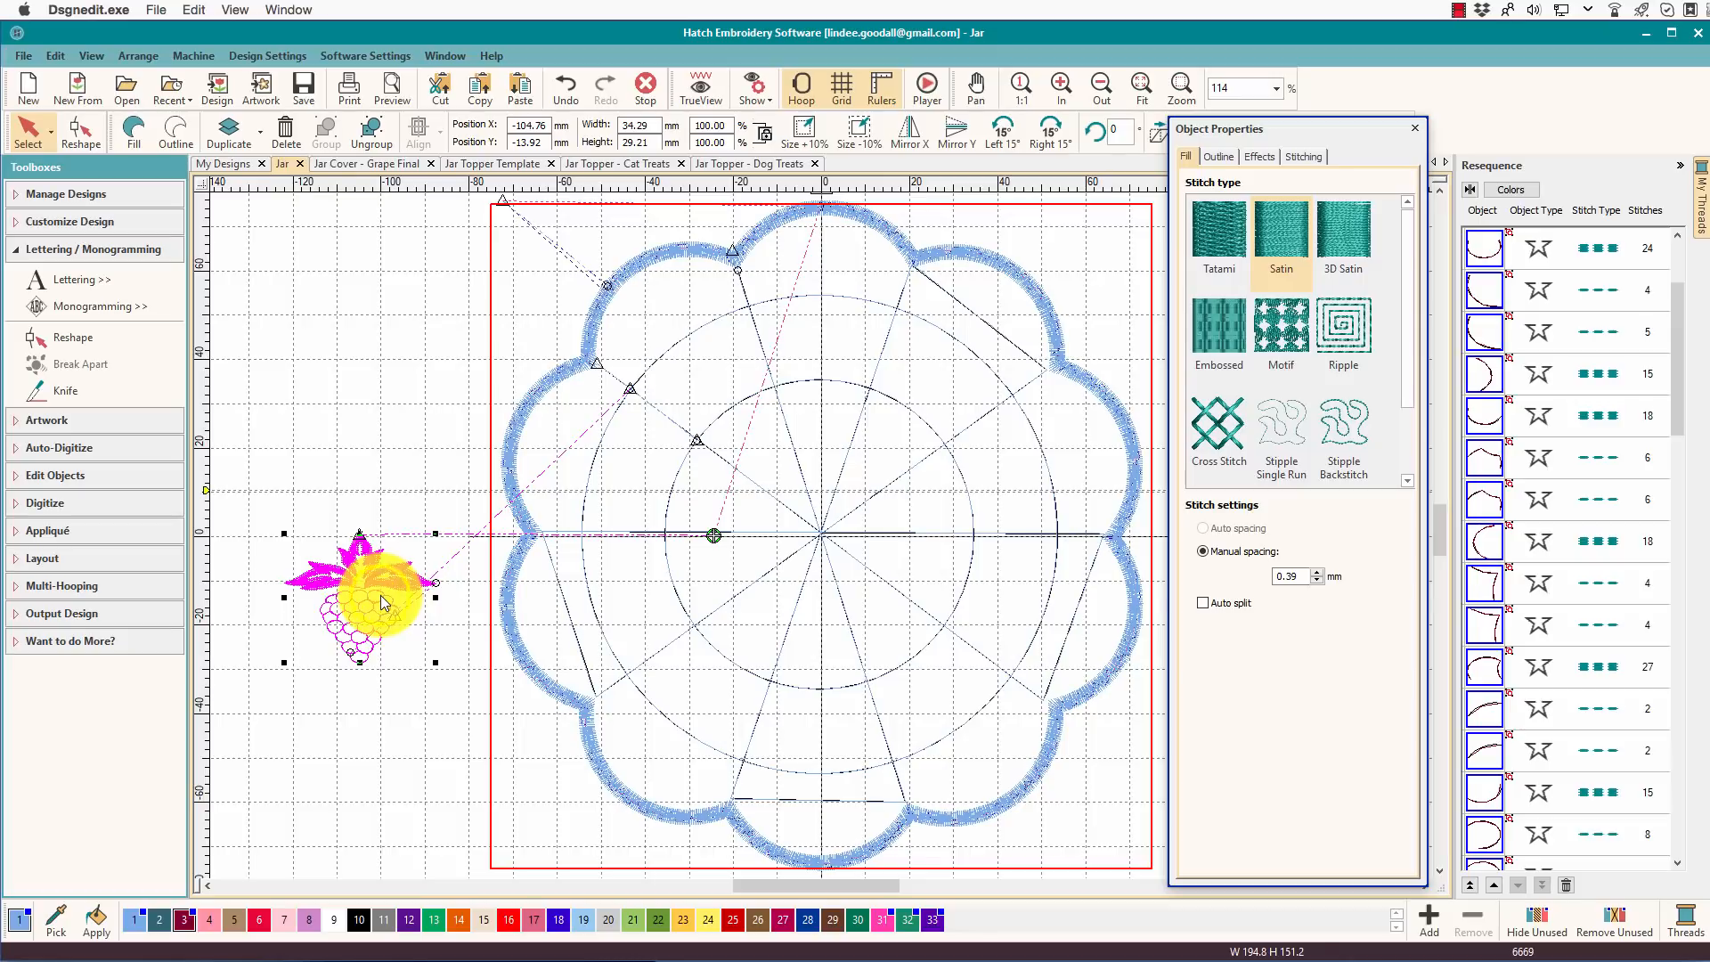
left_click_drag(381, 594, 375, 750)
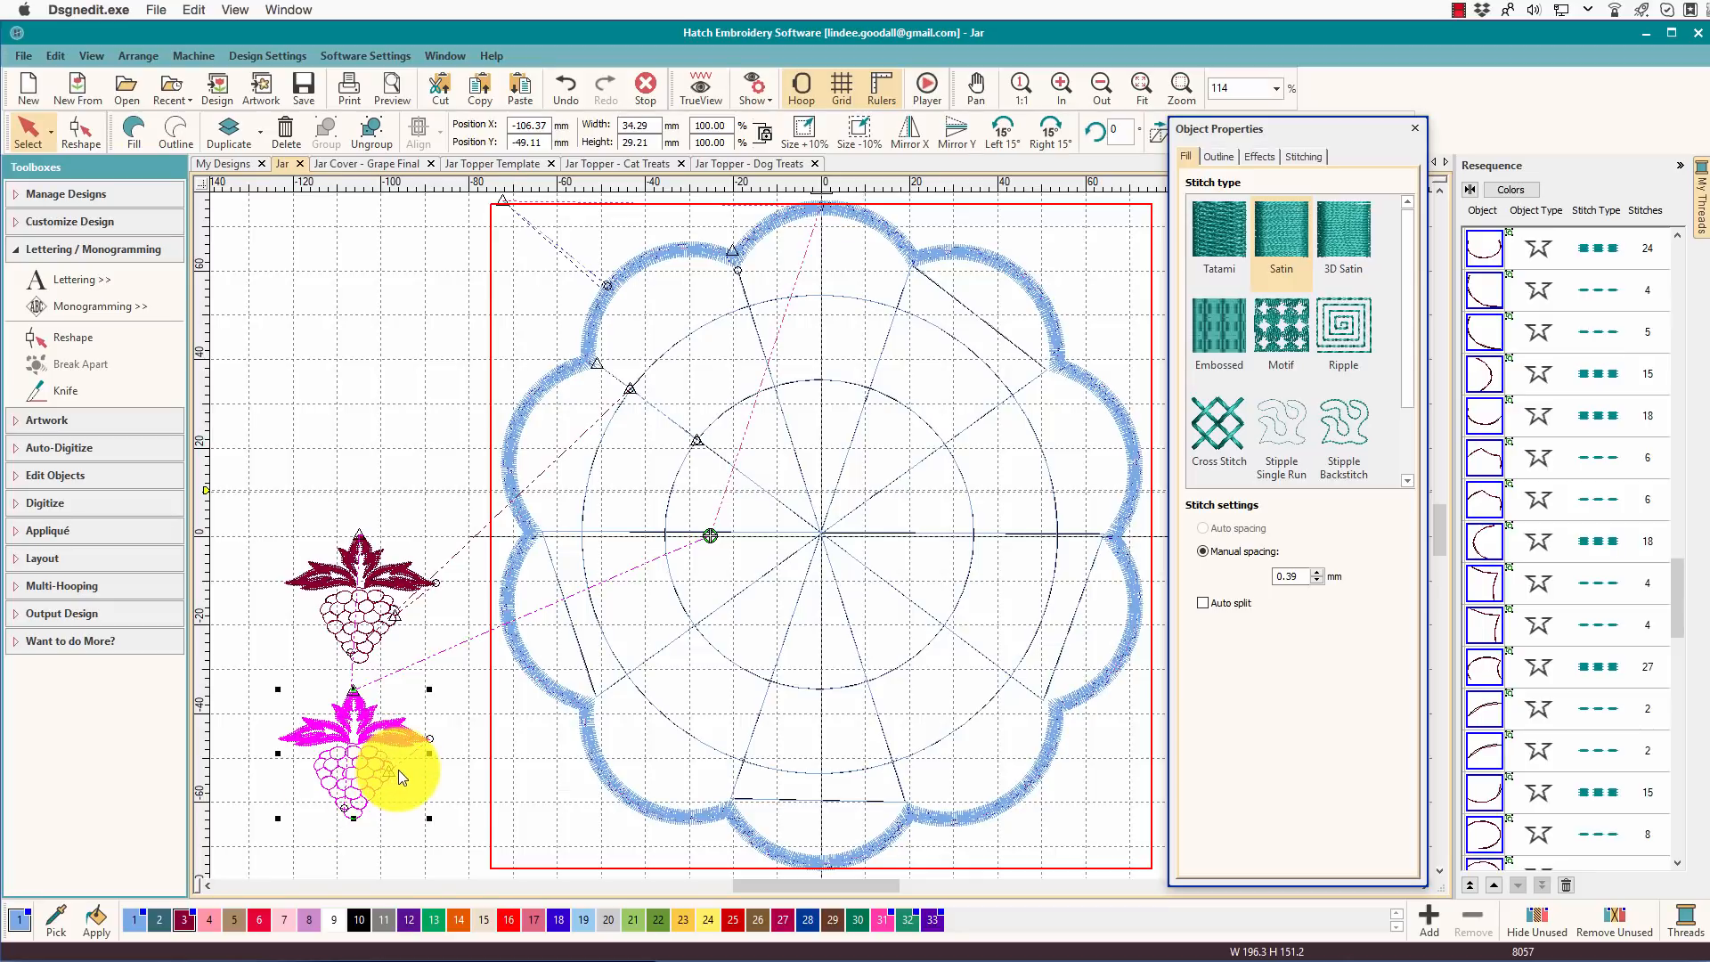
Break apart the lower grape copy and delete its berry outlines, keeping the three leaves
left_click(78, 364)
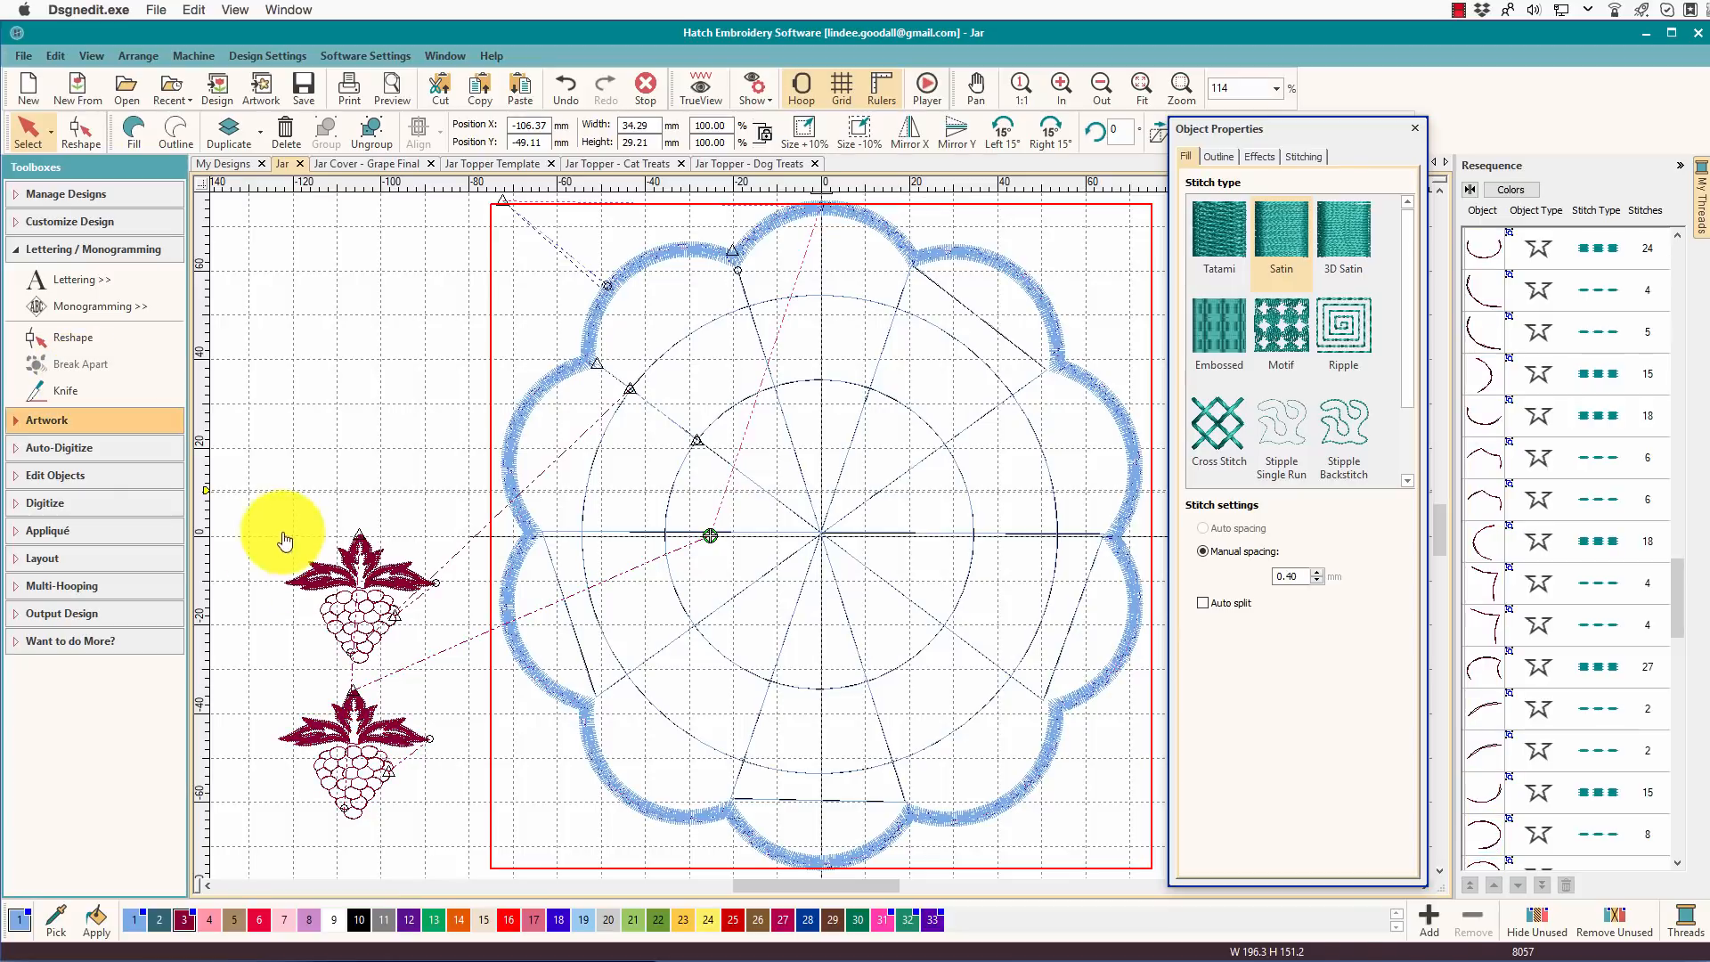
left_click(411, 840)
left_click_drag(410, 836, 298, 737)
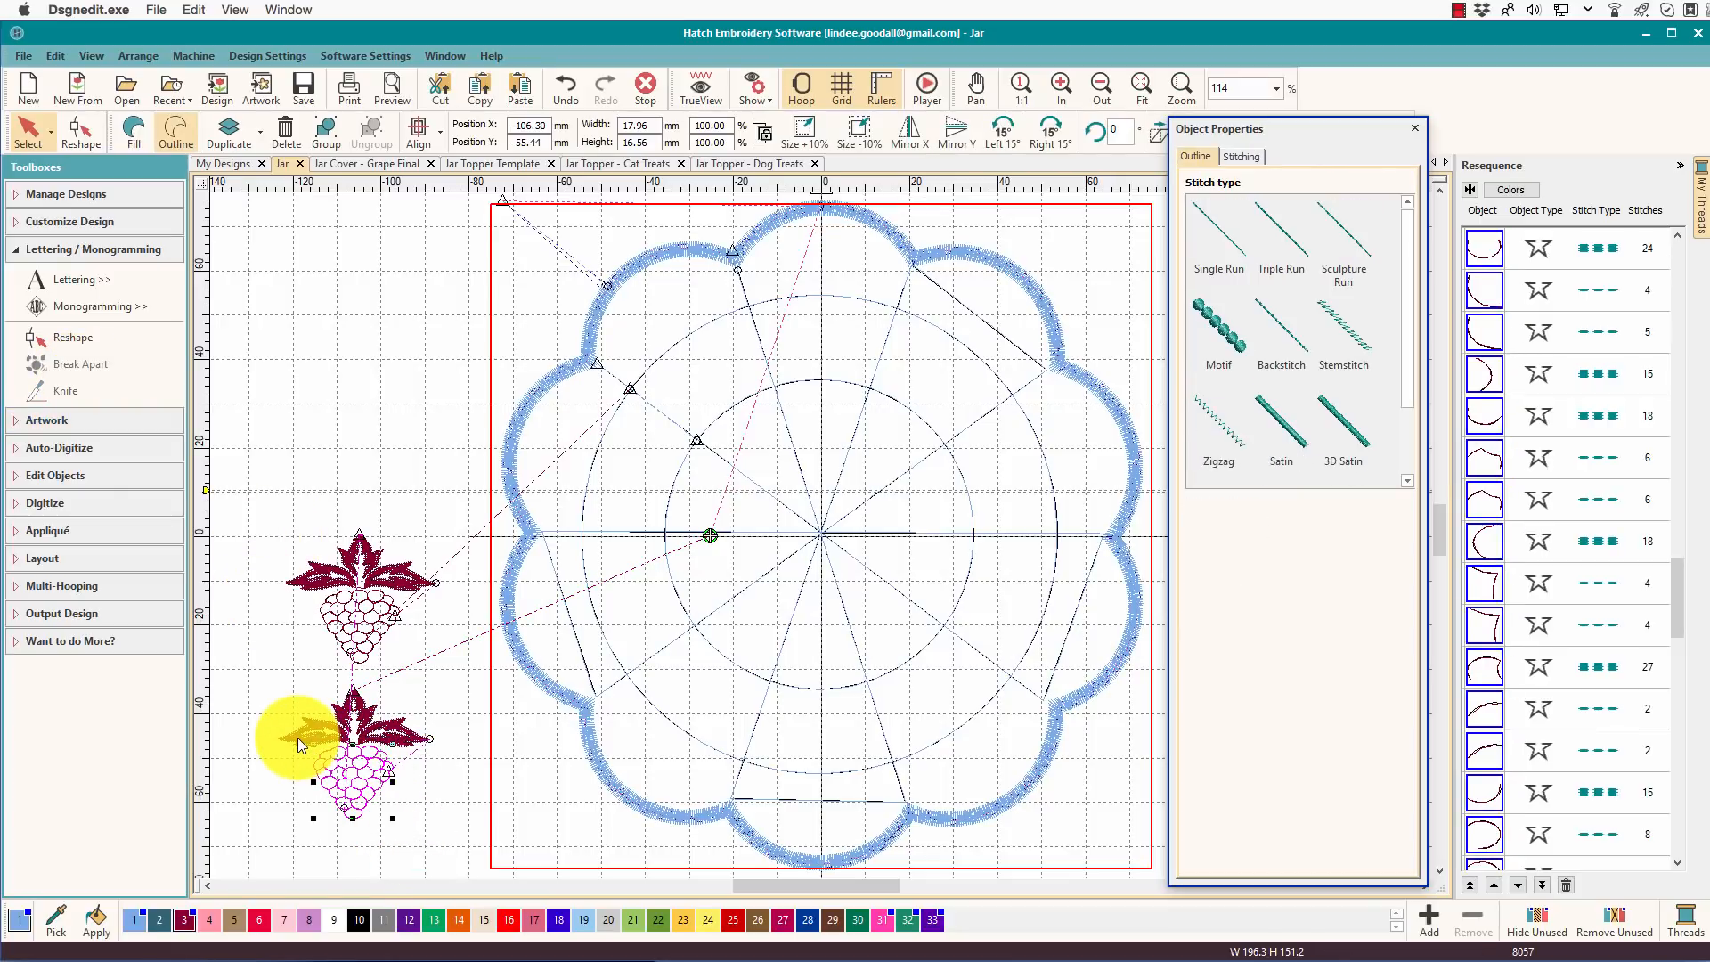
key("Delete")
Select the three remaining leaves of the lower copy and recolour them with green thread colour 22
left_click(434, 773)
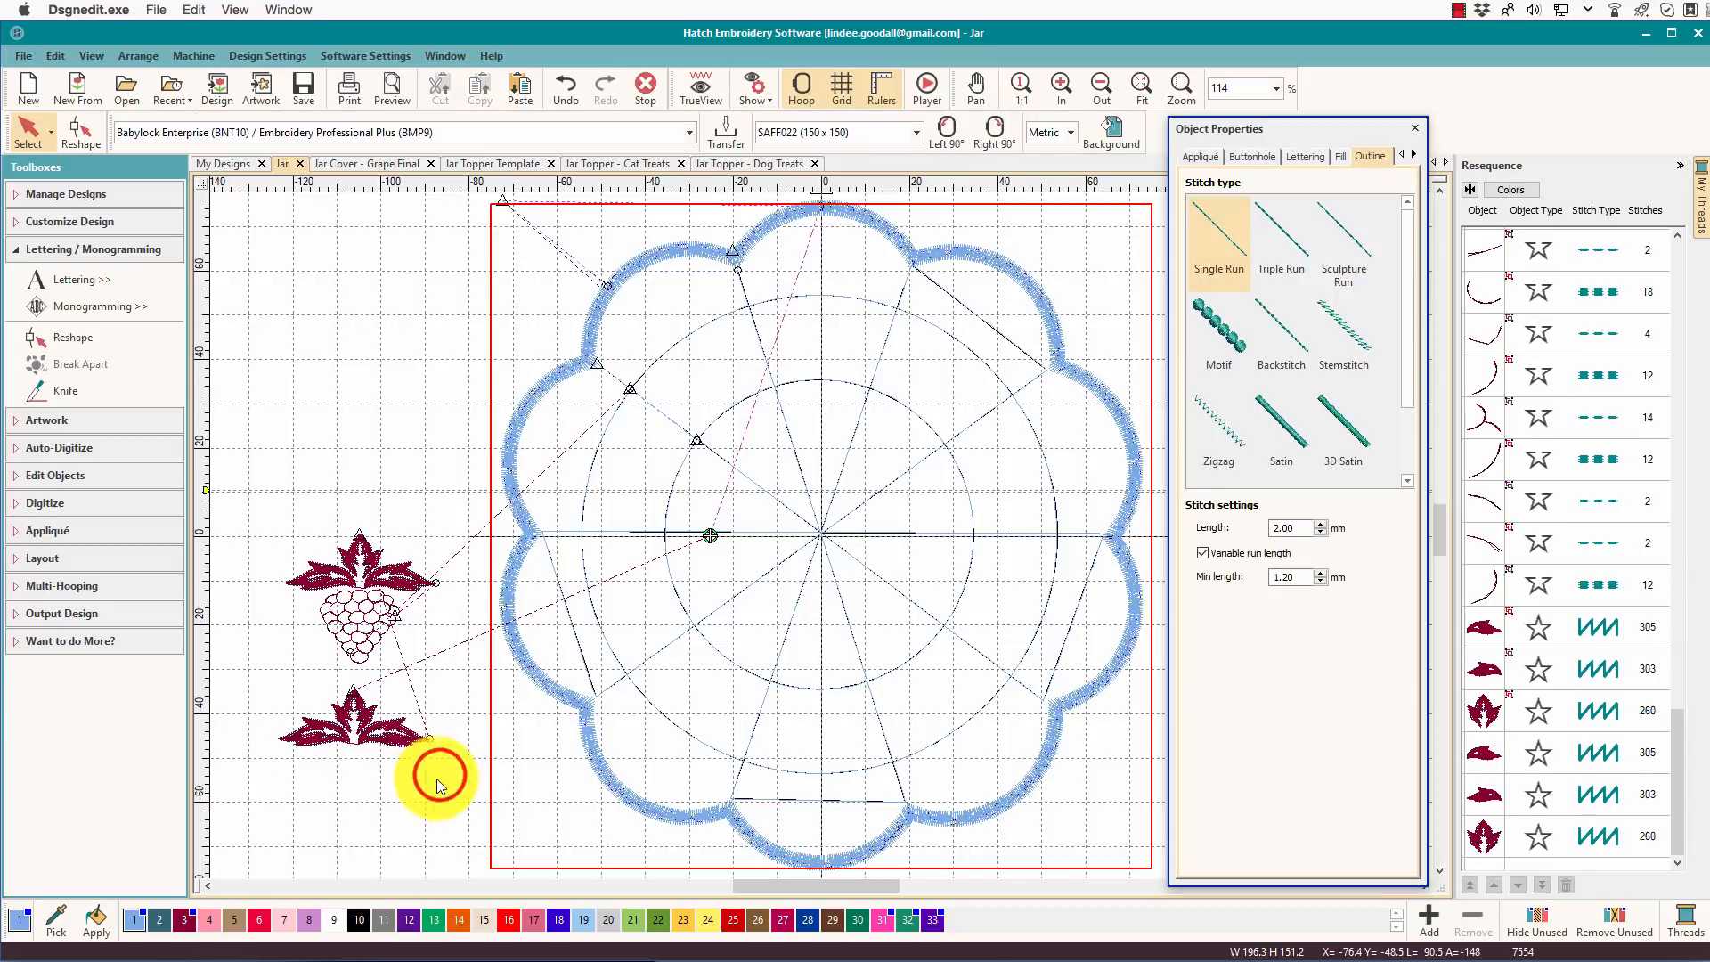
left_click_drag(427, 746, 258, 680)
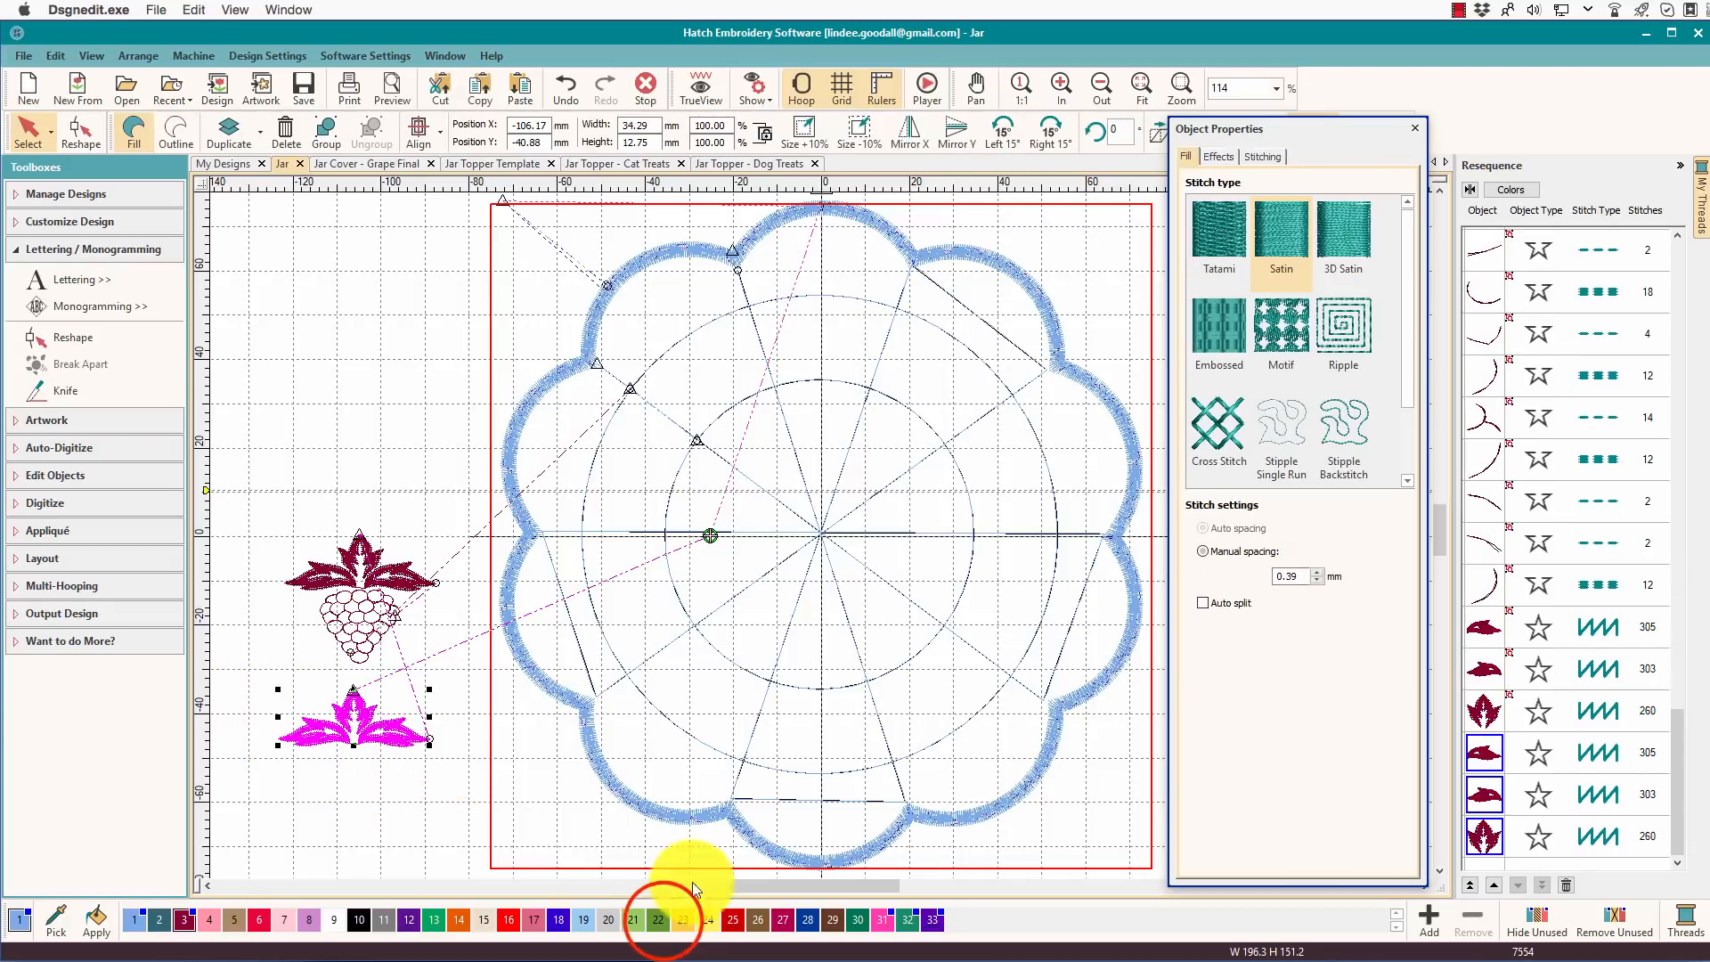
left_click(661, 922)
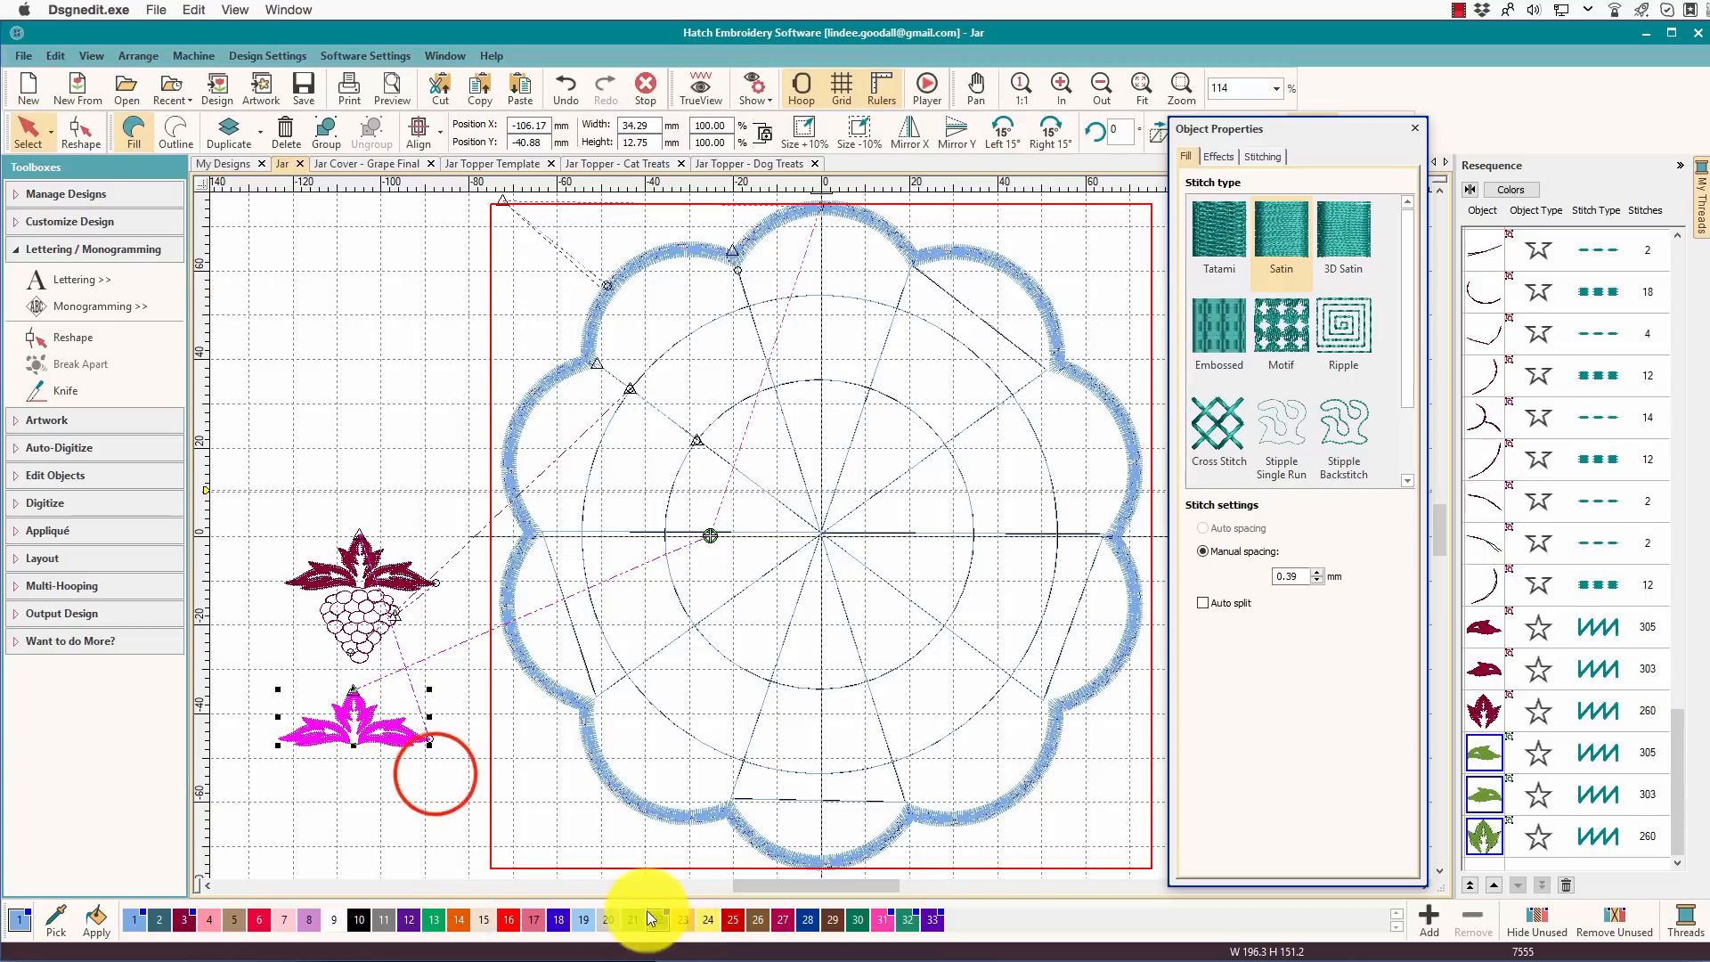
Move the green leaf group into the uppermost scallop, centred at about X 0.41 and Y 64.49 mm
left_click(435, 772)
left_click(370, 732)
left_click_drag(364, 723, 841, 265)
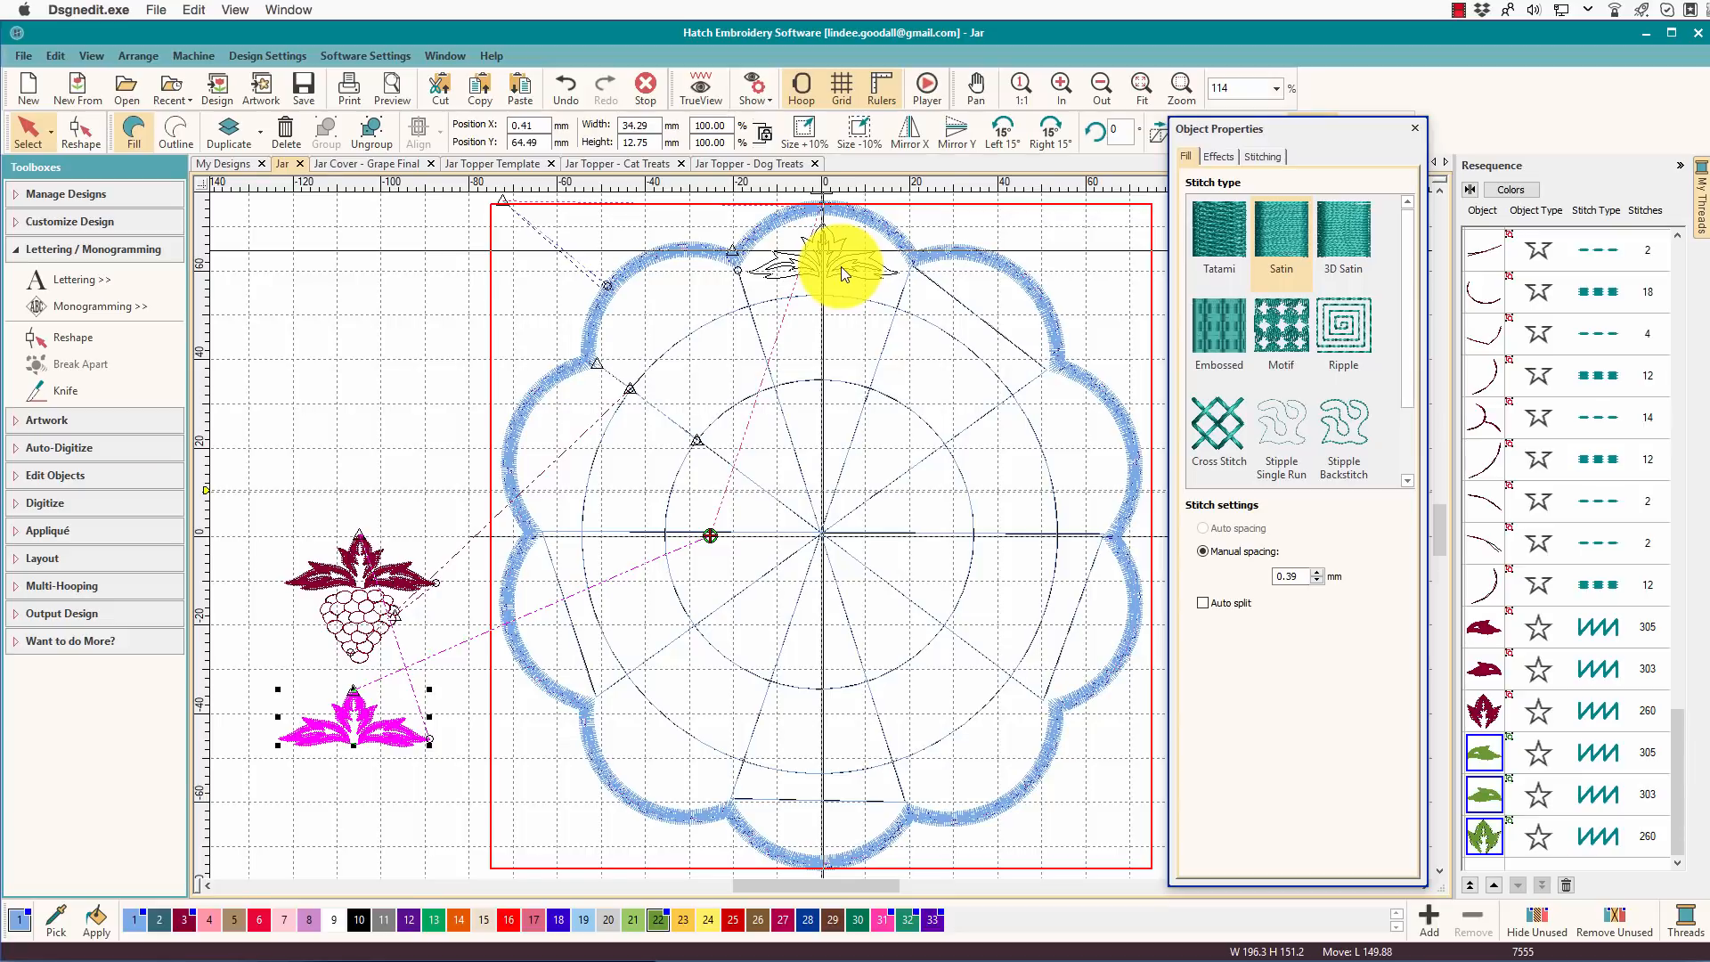
left_click_drag(841, 266, 840, 265)
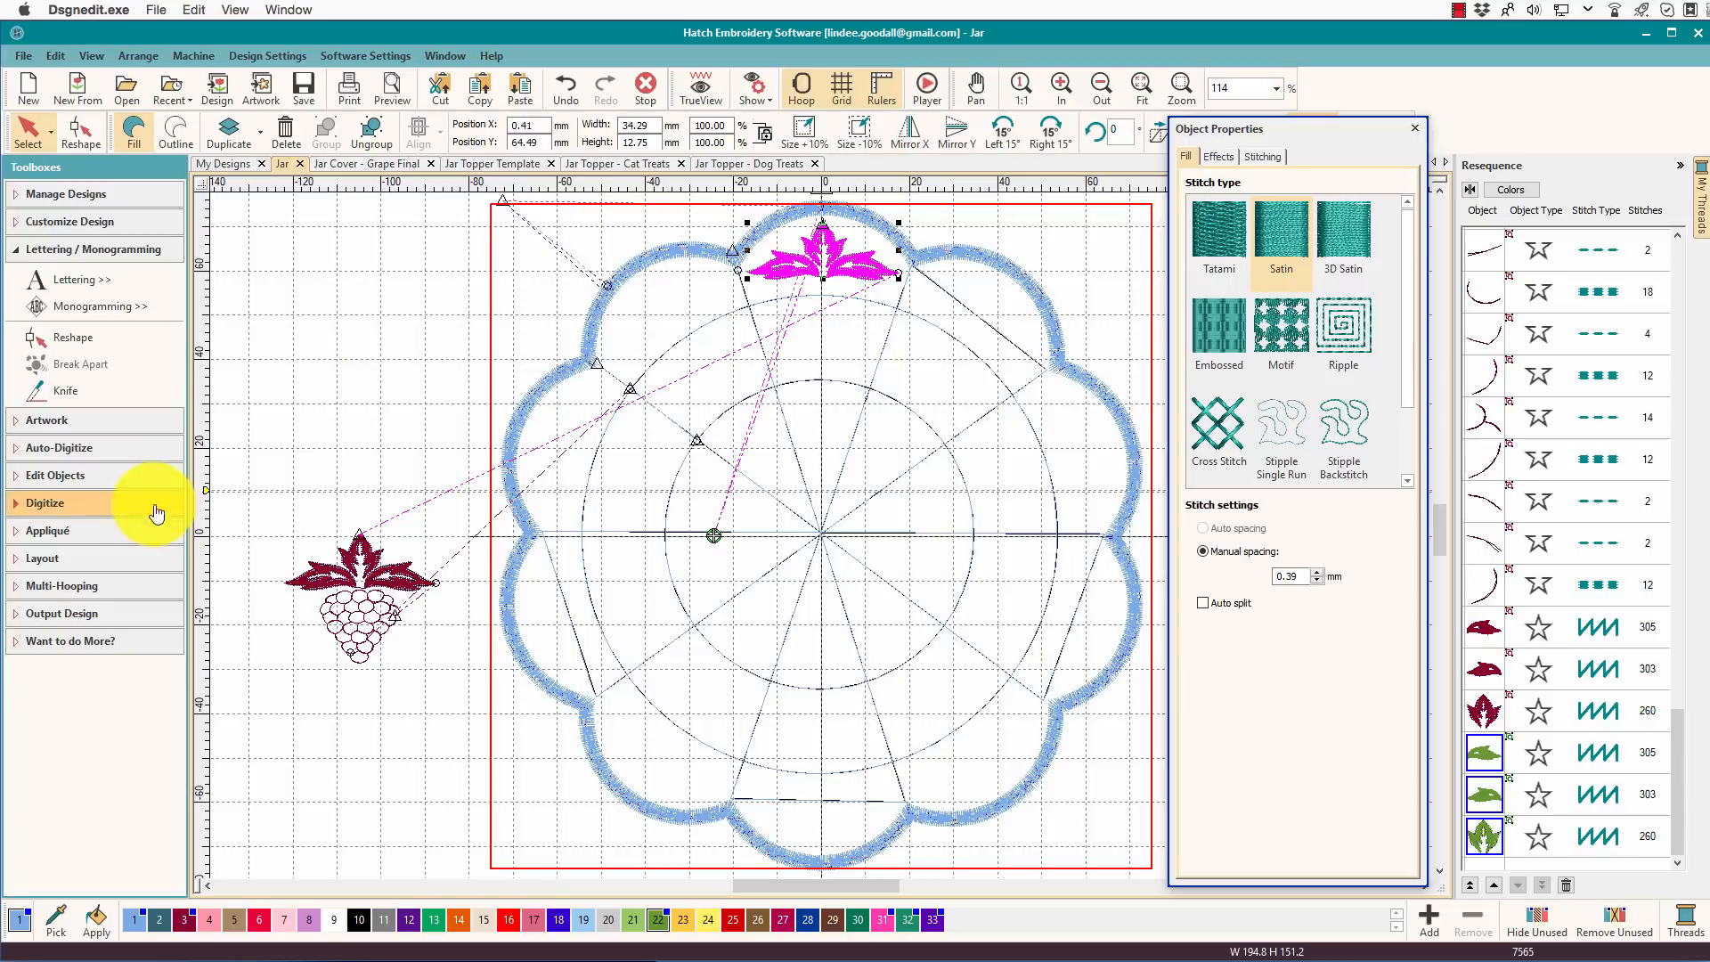
Repeat the leaf group 10 times around the hoop centre with Circle Layout, one group in each scallop
left_click(31, 558)
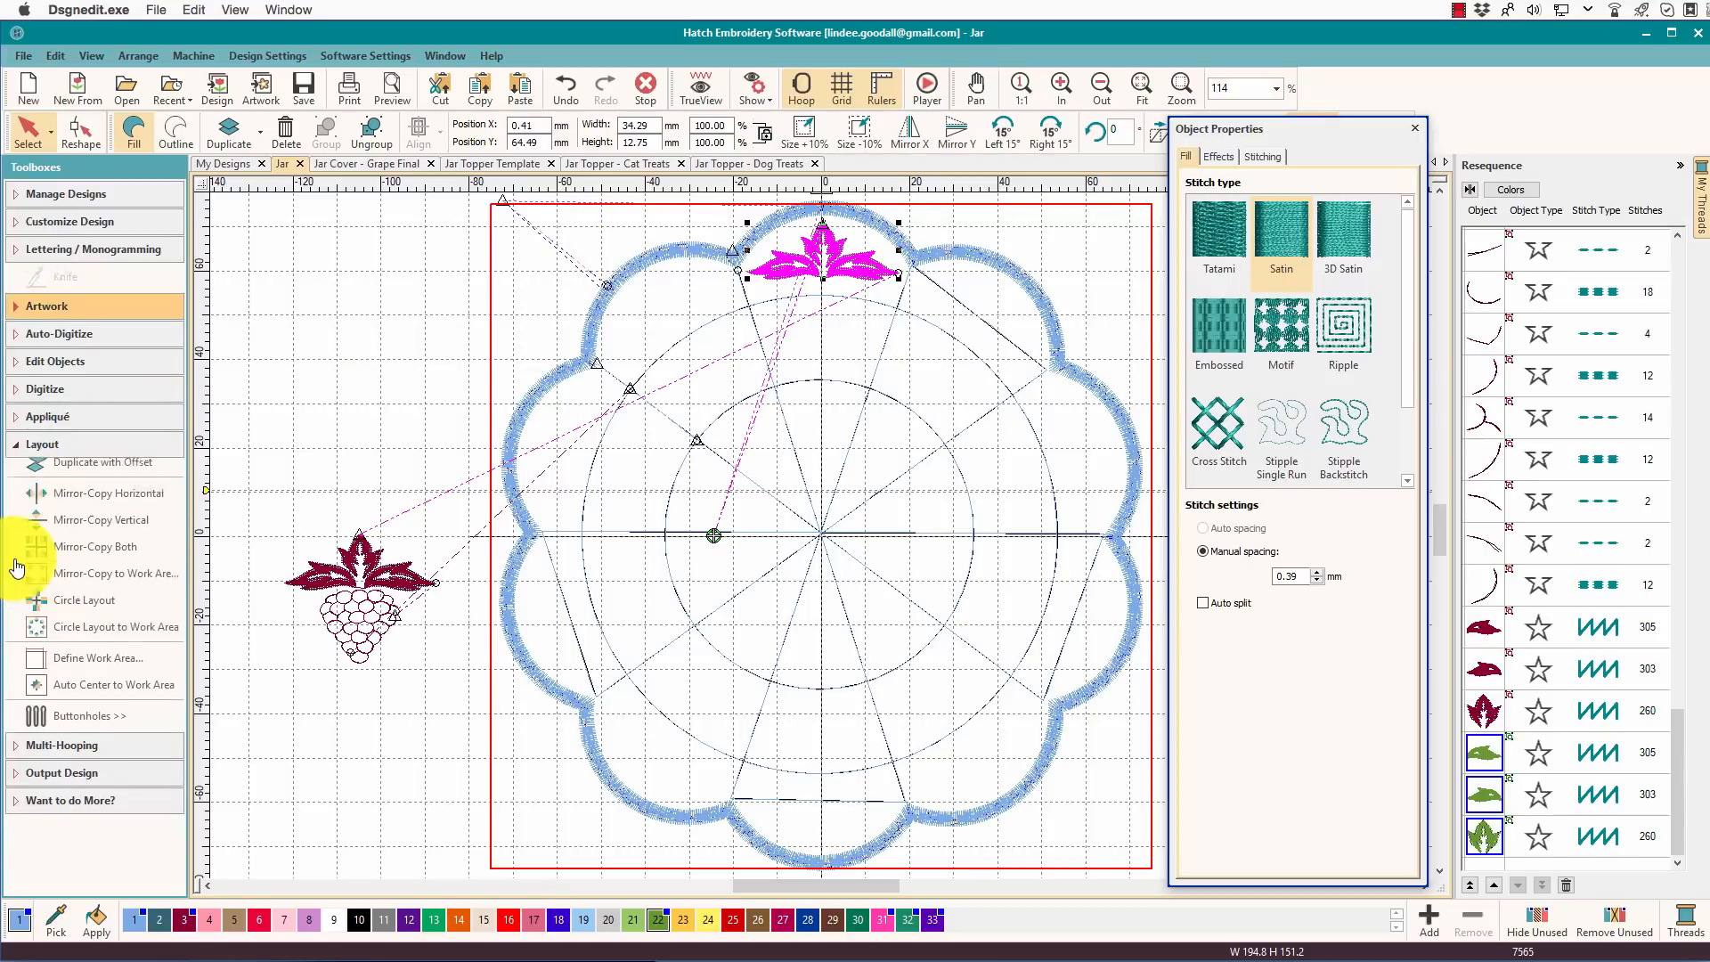
left_click(85, 645)
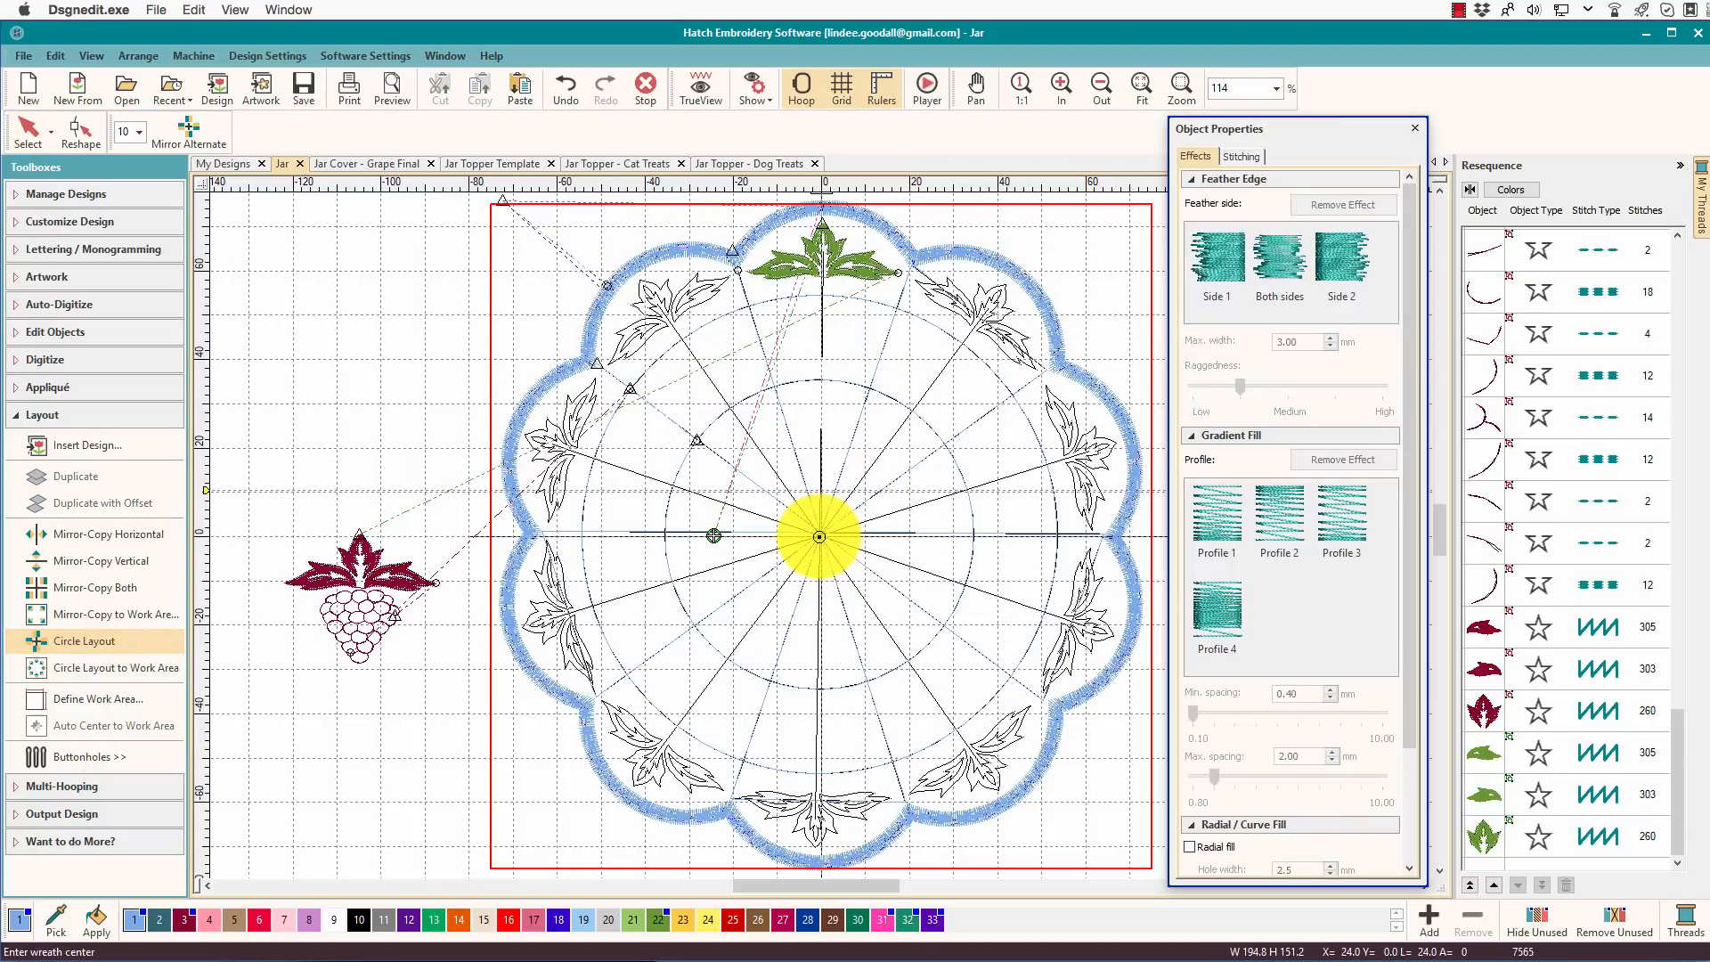
left_click(823, 536)
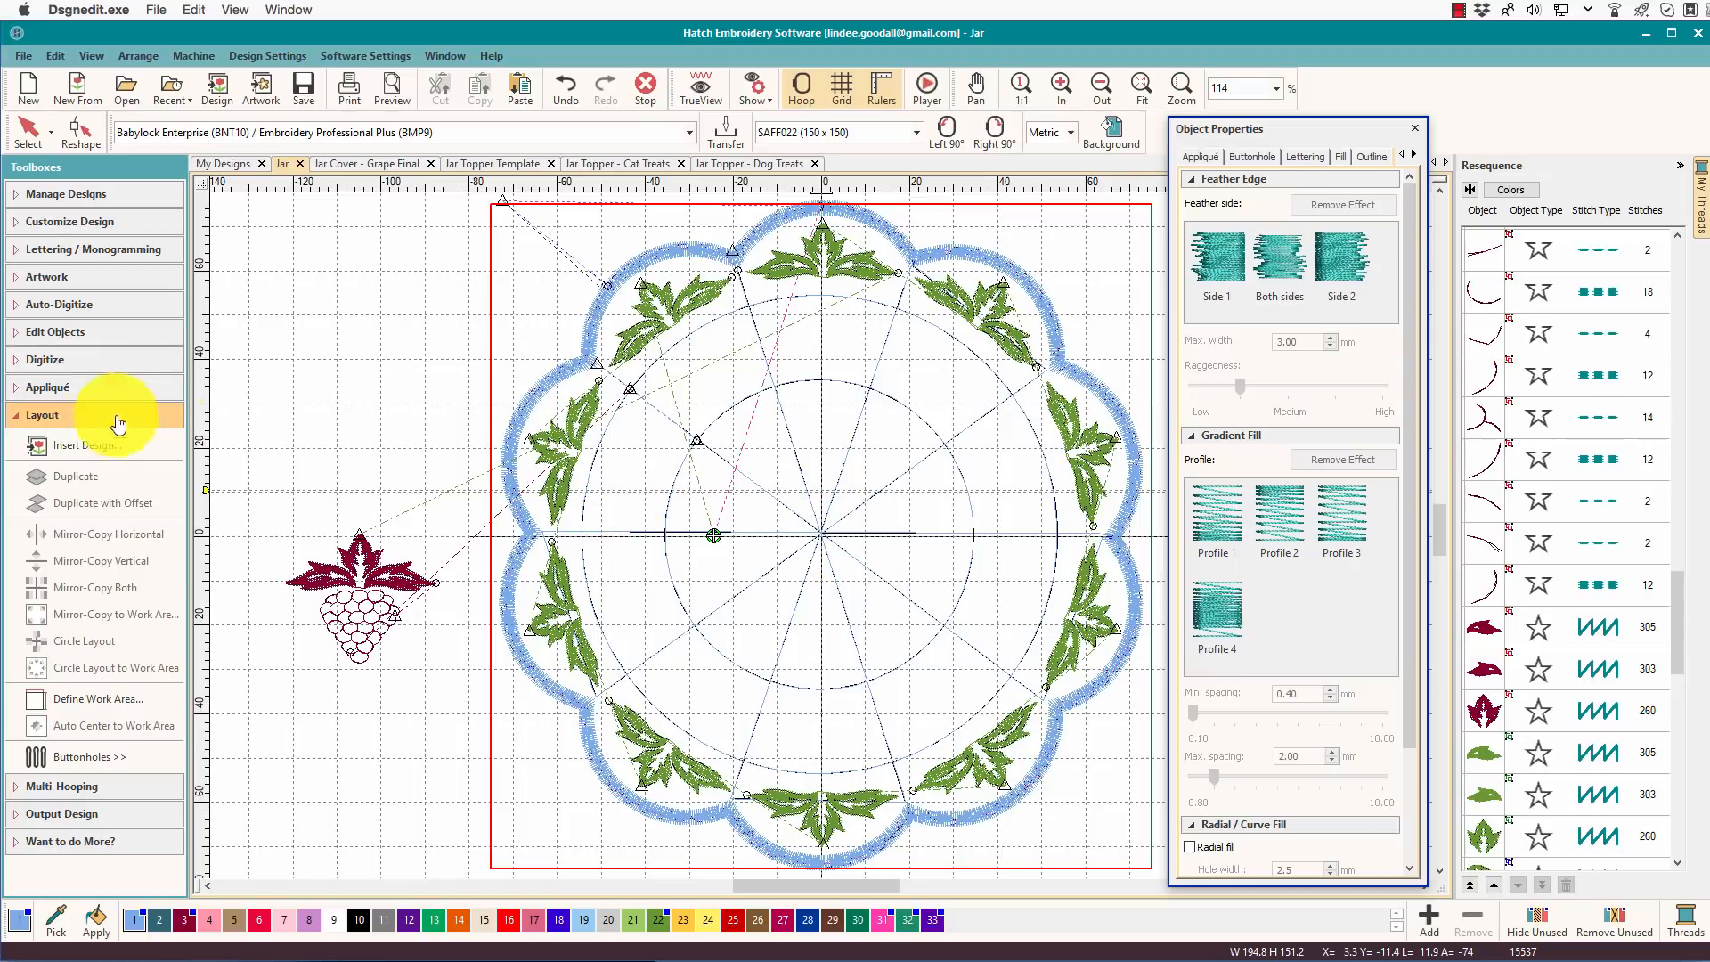
Draw a circle about 13 mm wide at the uppermost point of the inner guide circle with a Satin outline
left_click(23, 416)
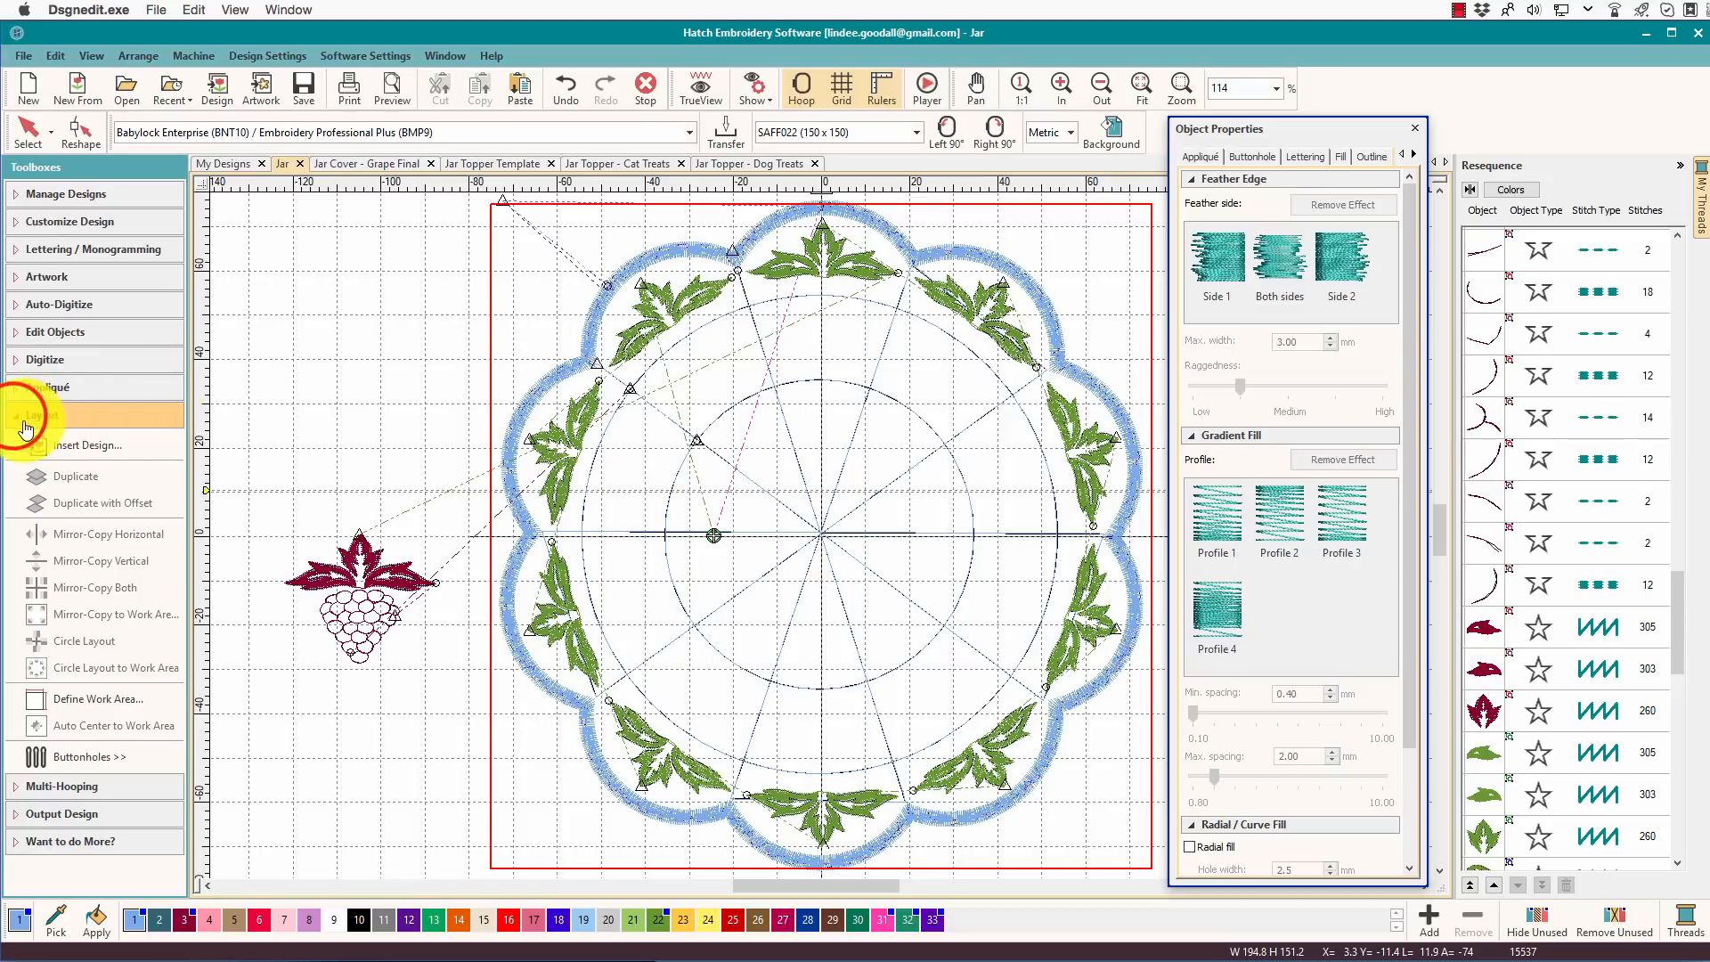
left_click(12, 366)
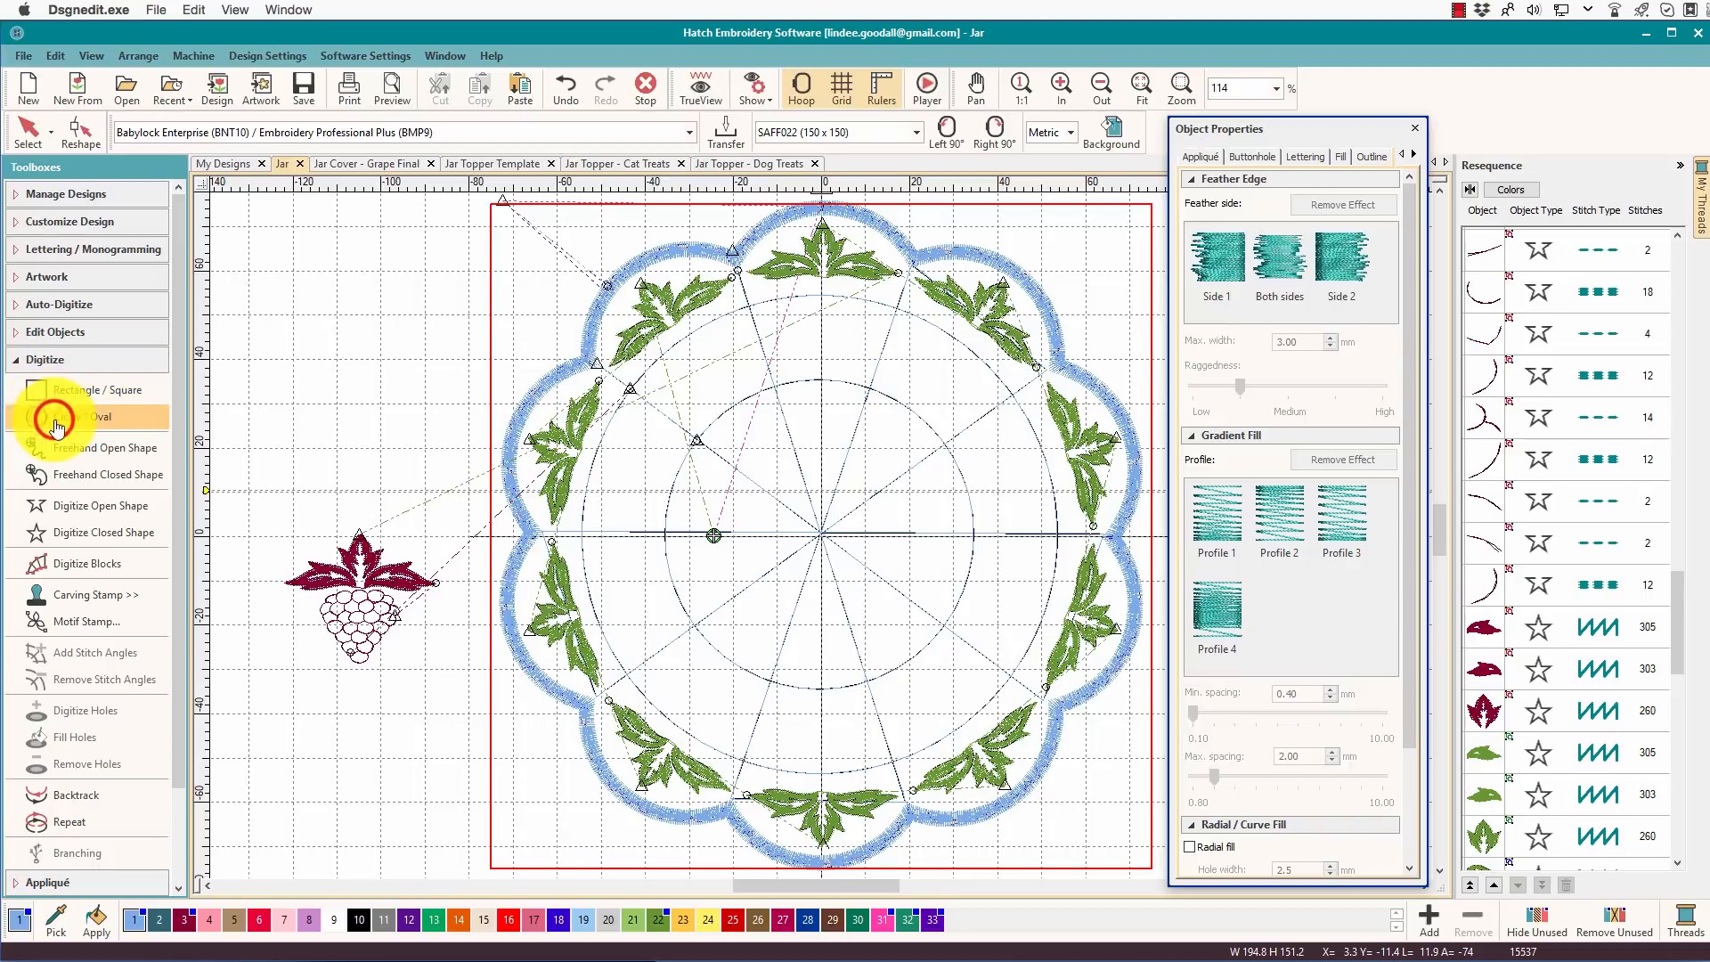
left_click(58, 426)
left_click(826, 383)
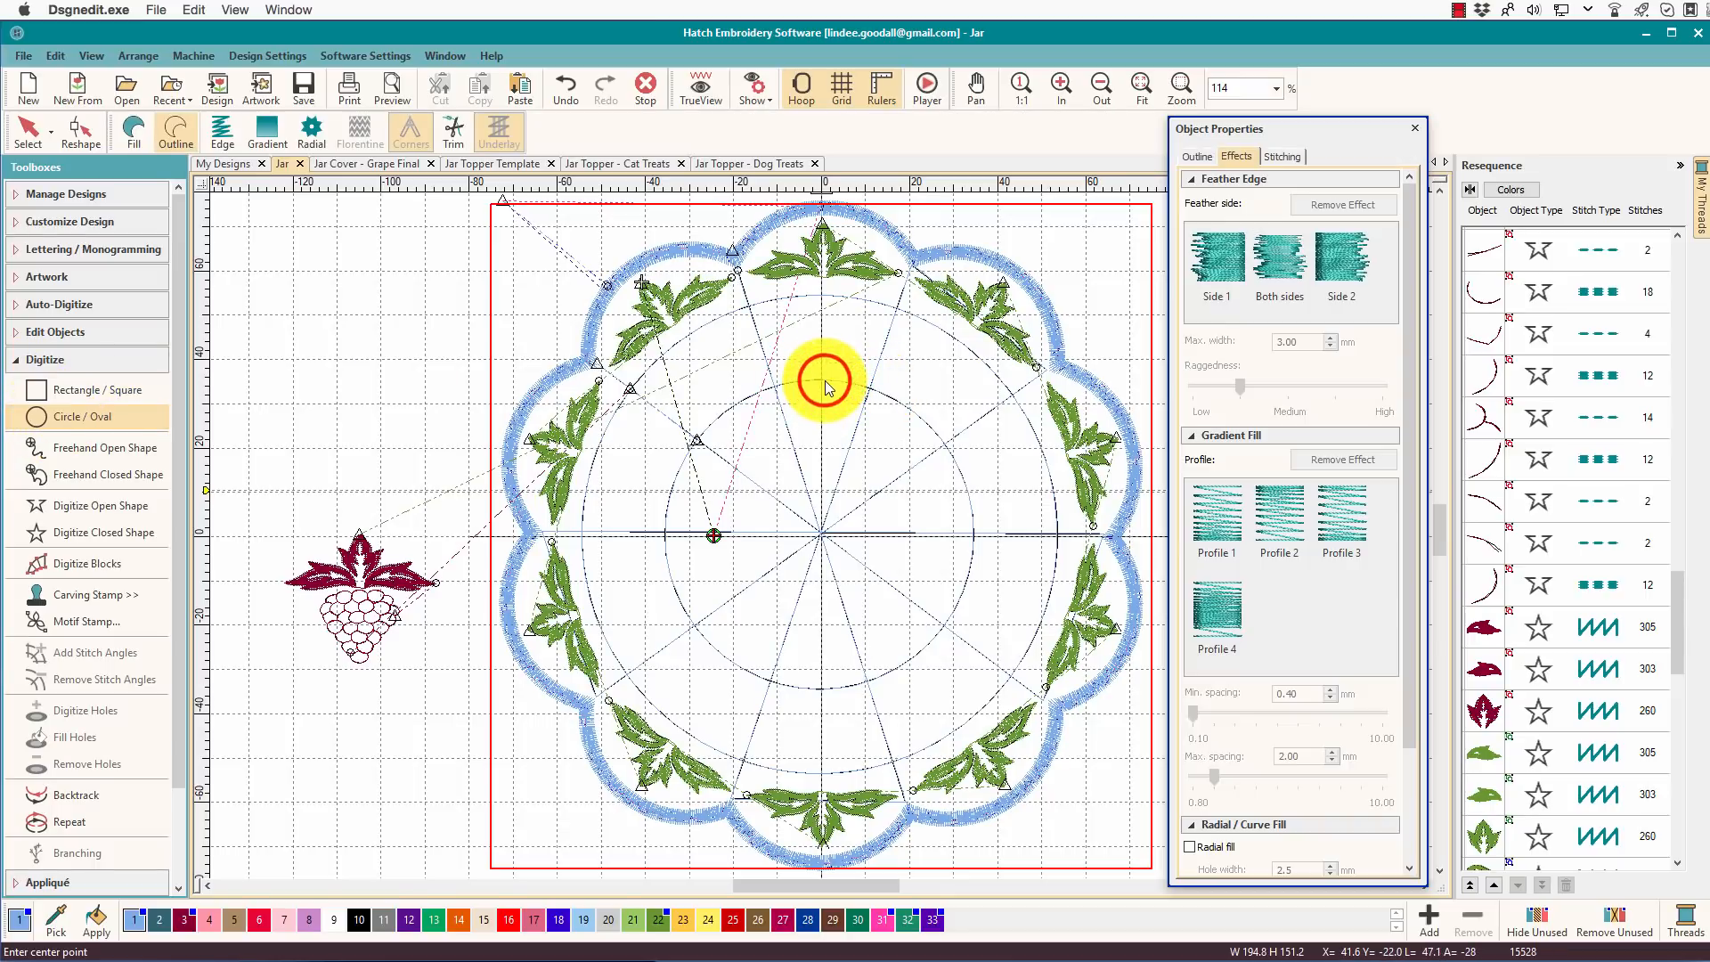
left_click(848, 381)
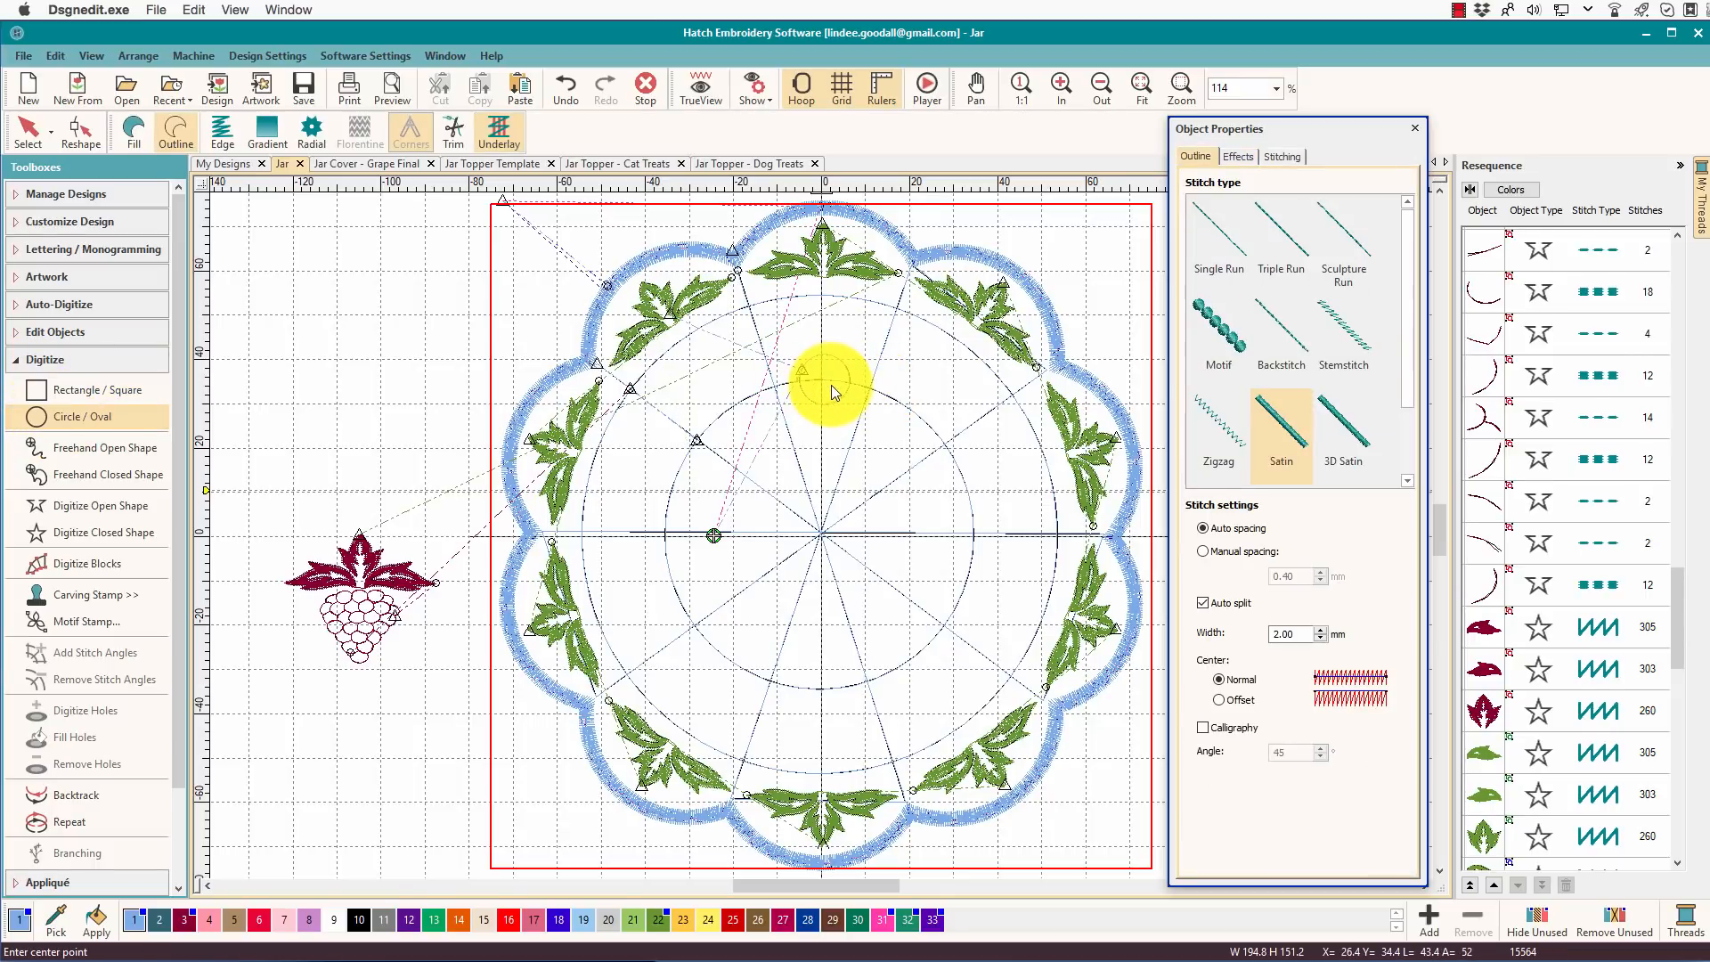
left_click(1268, 414)
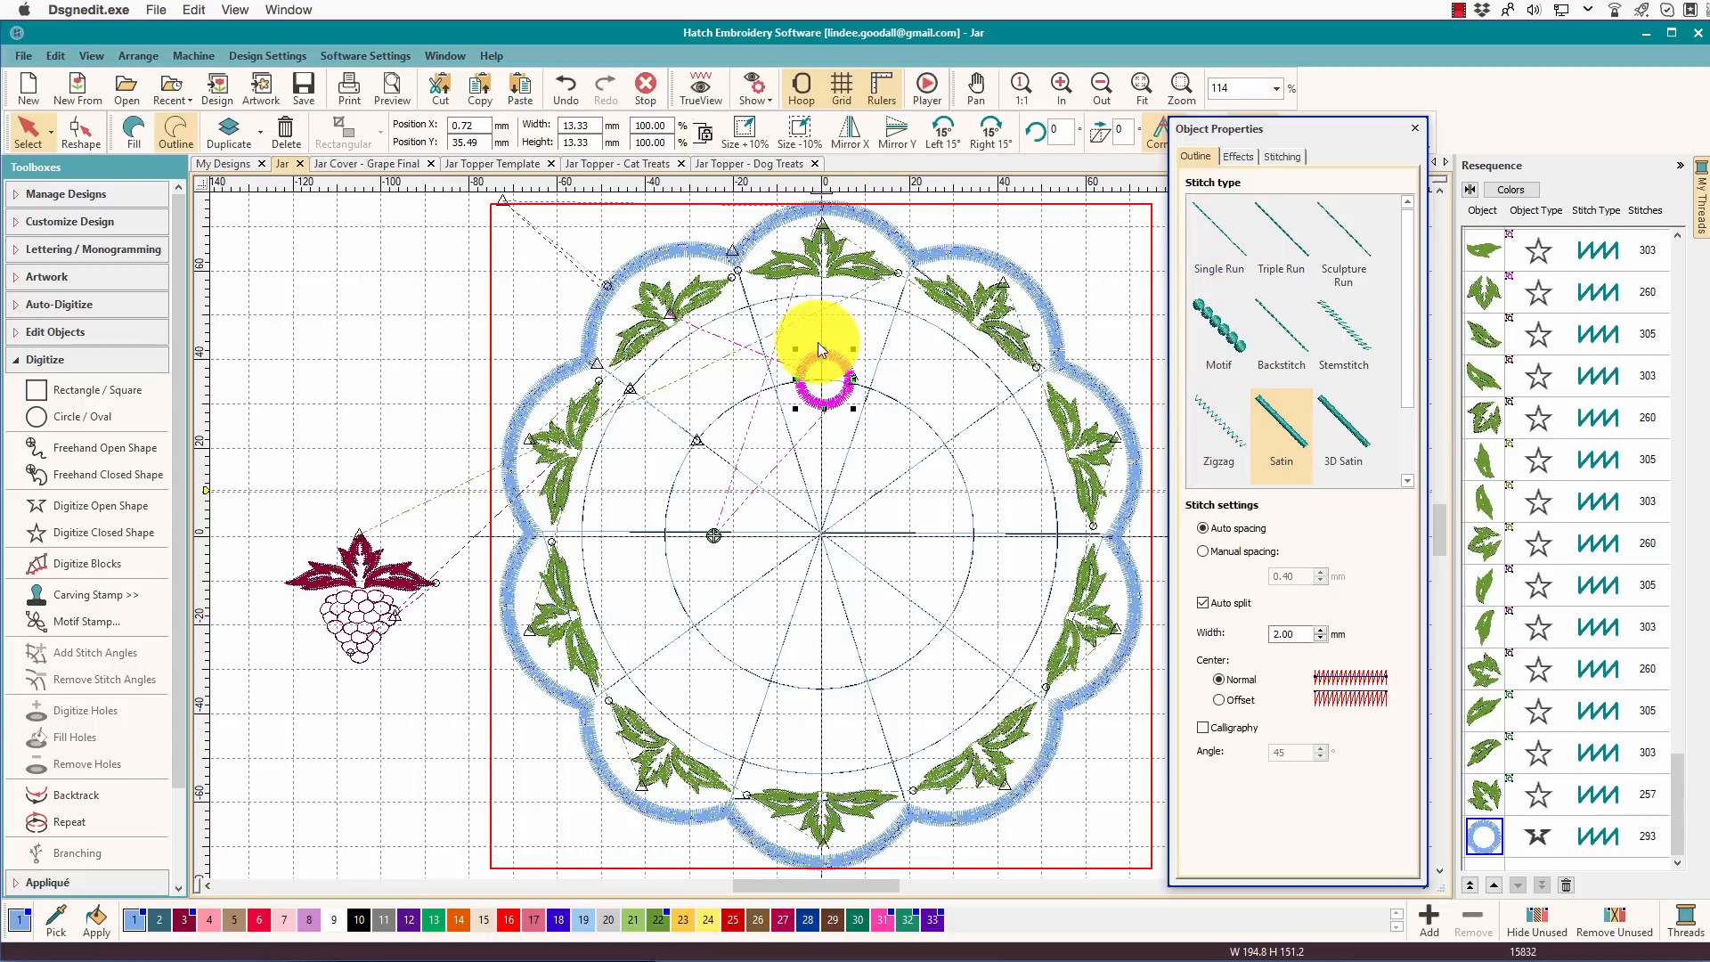
Resize the new circle to 8 mm wide and set its satin stitch width to 2 mm
left_click(583, 123)
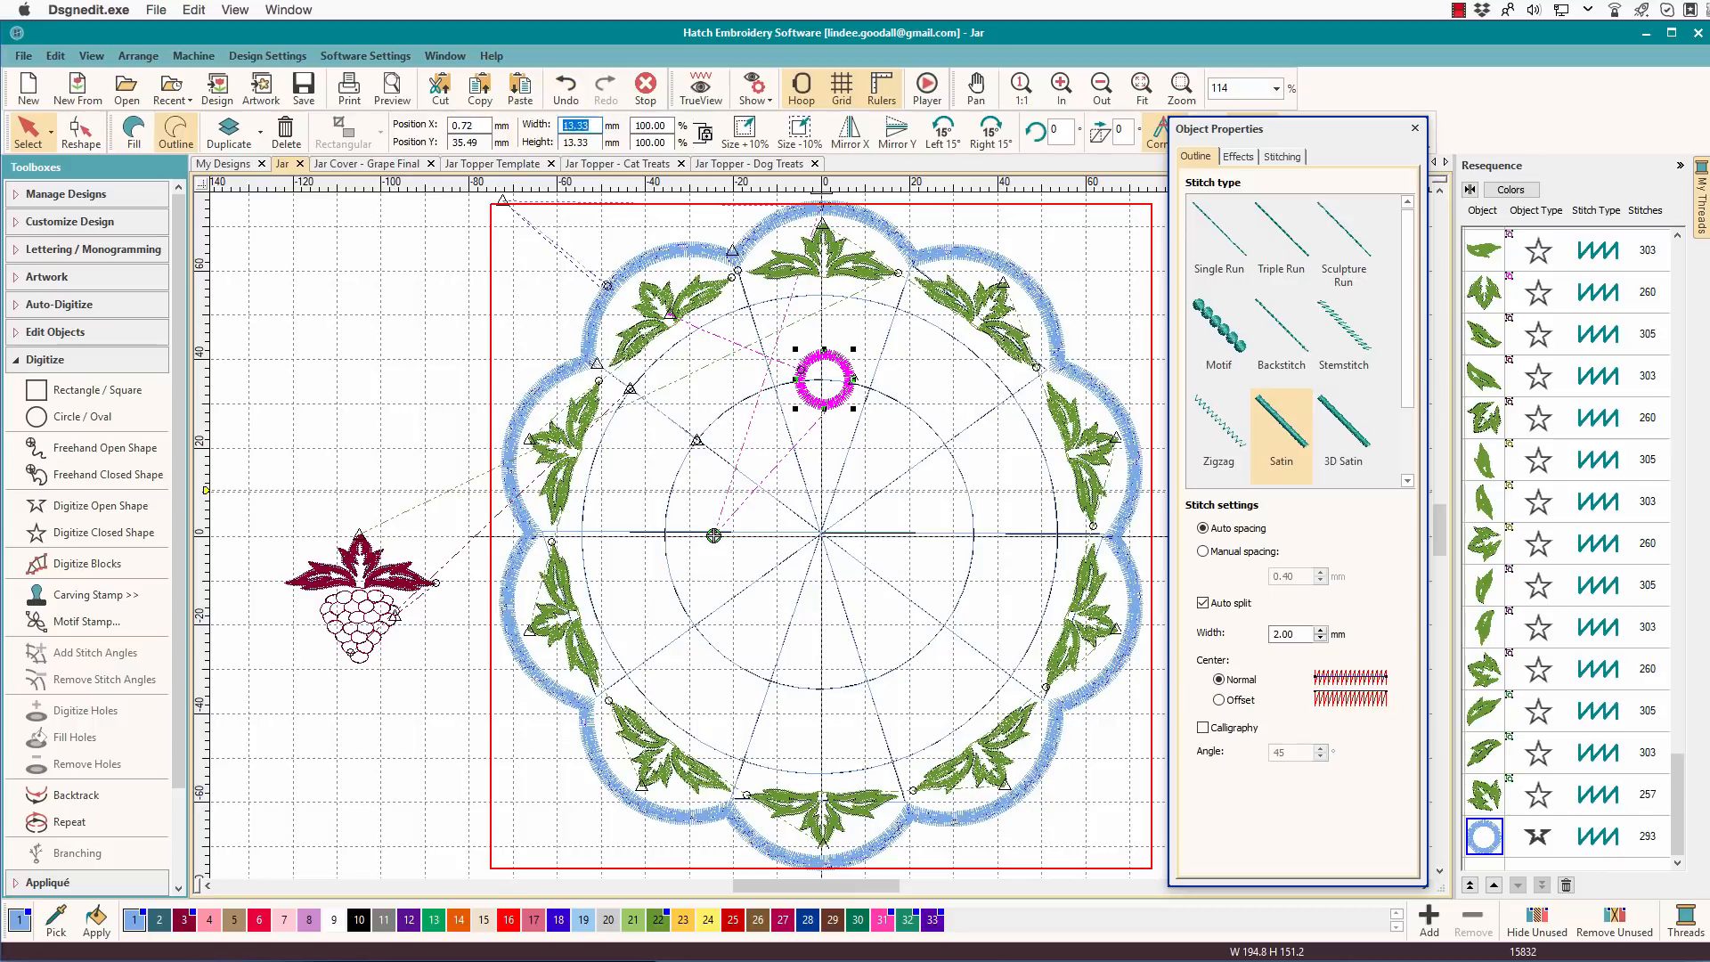
type("8")
key("Return")
left_click(869, 367)
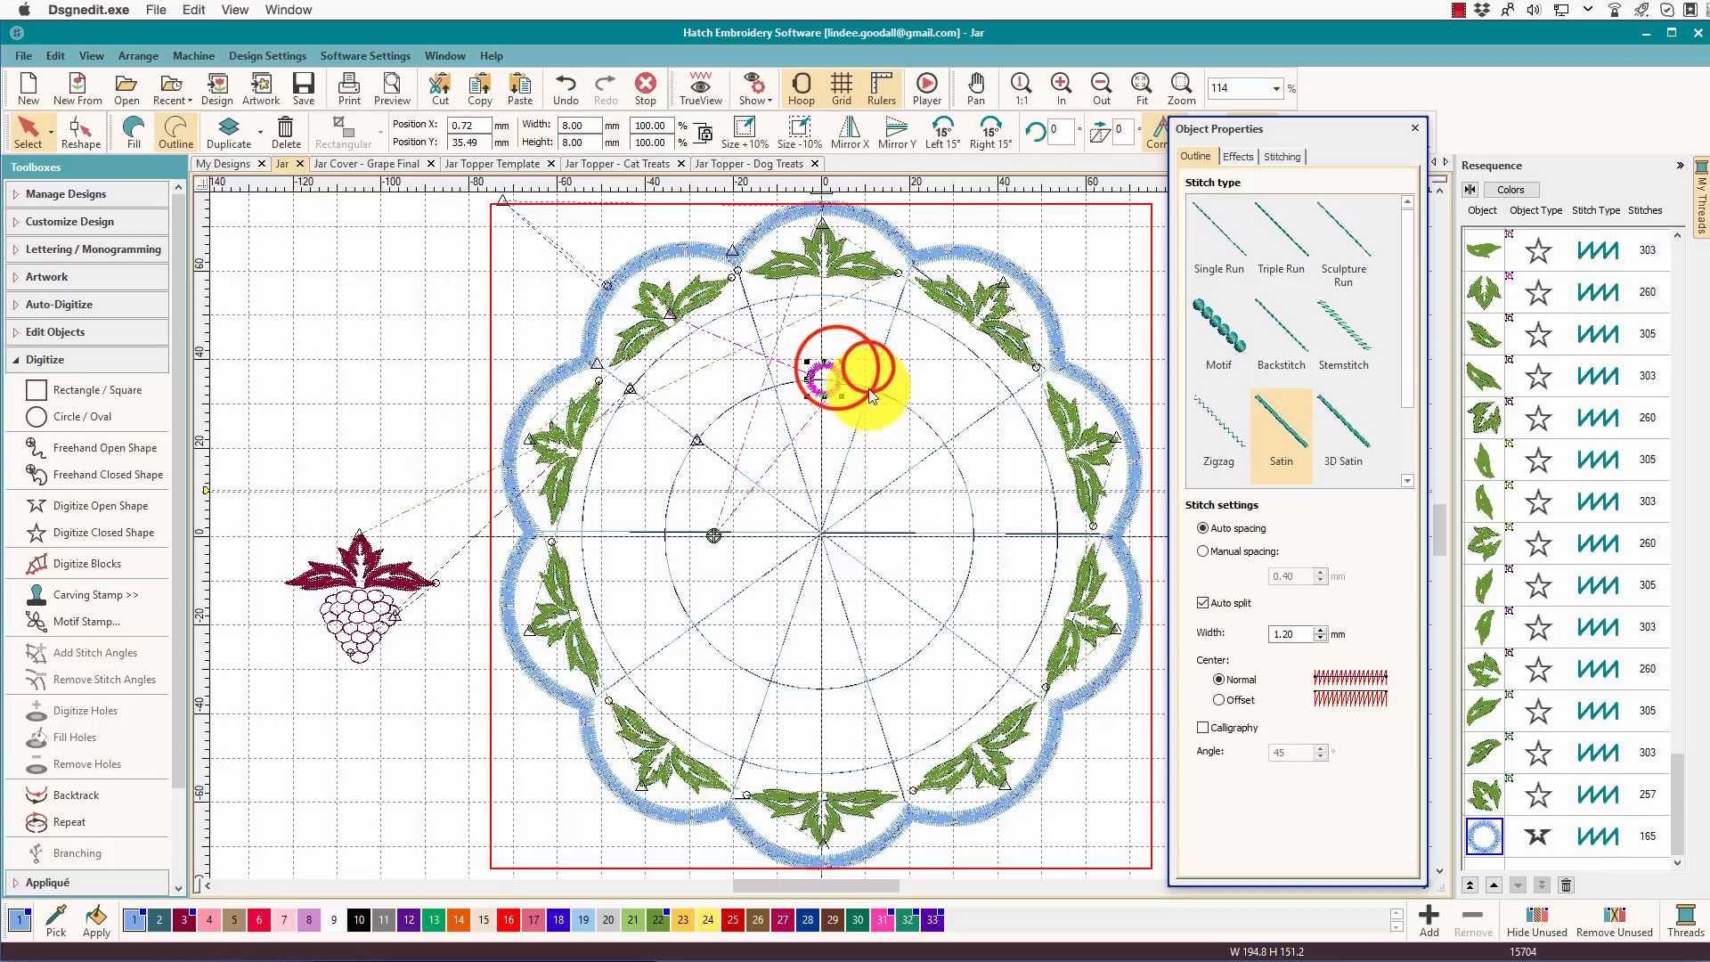
left_click(1287, 633)
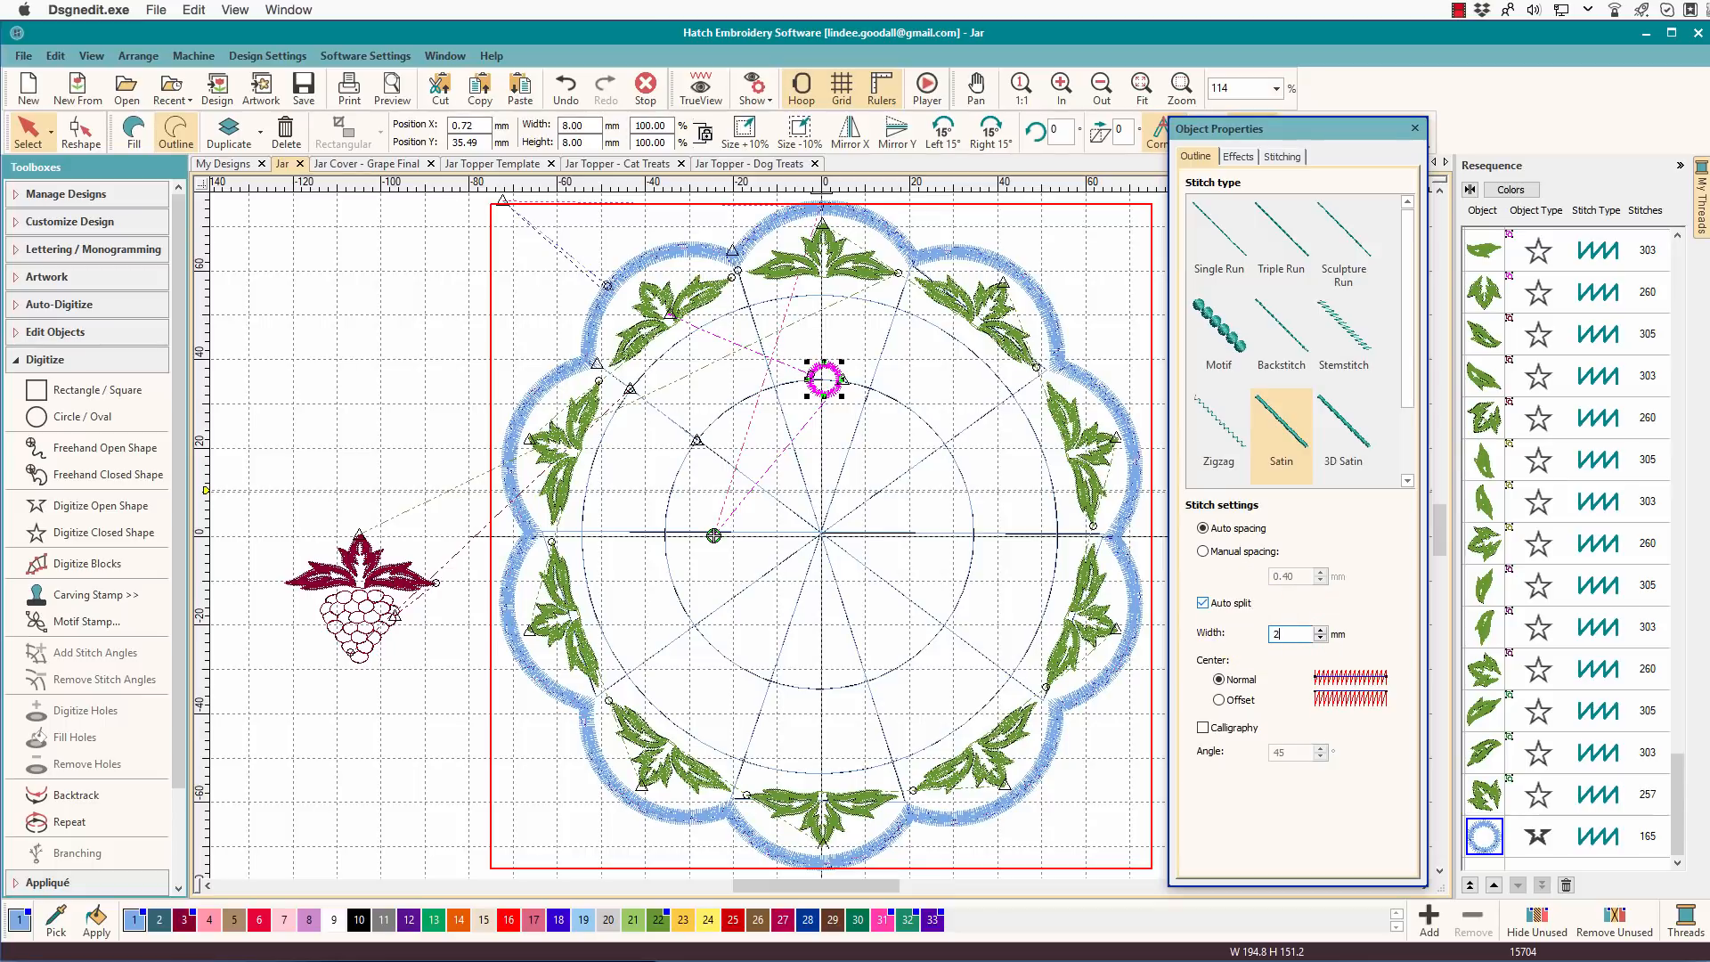
type("2")
key("Return")
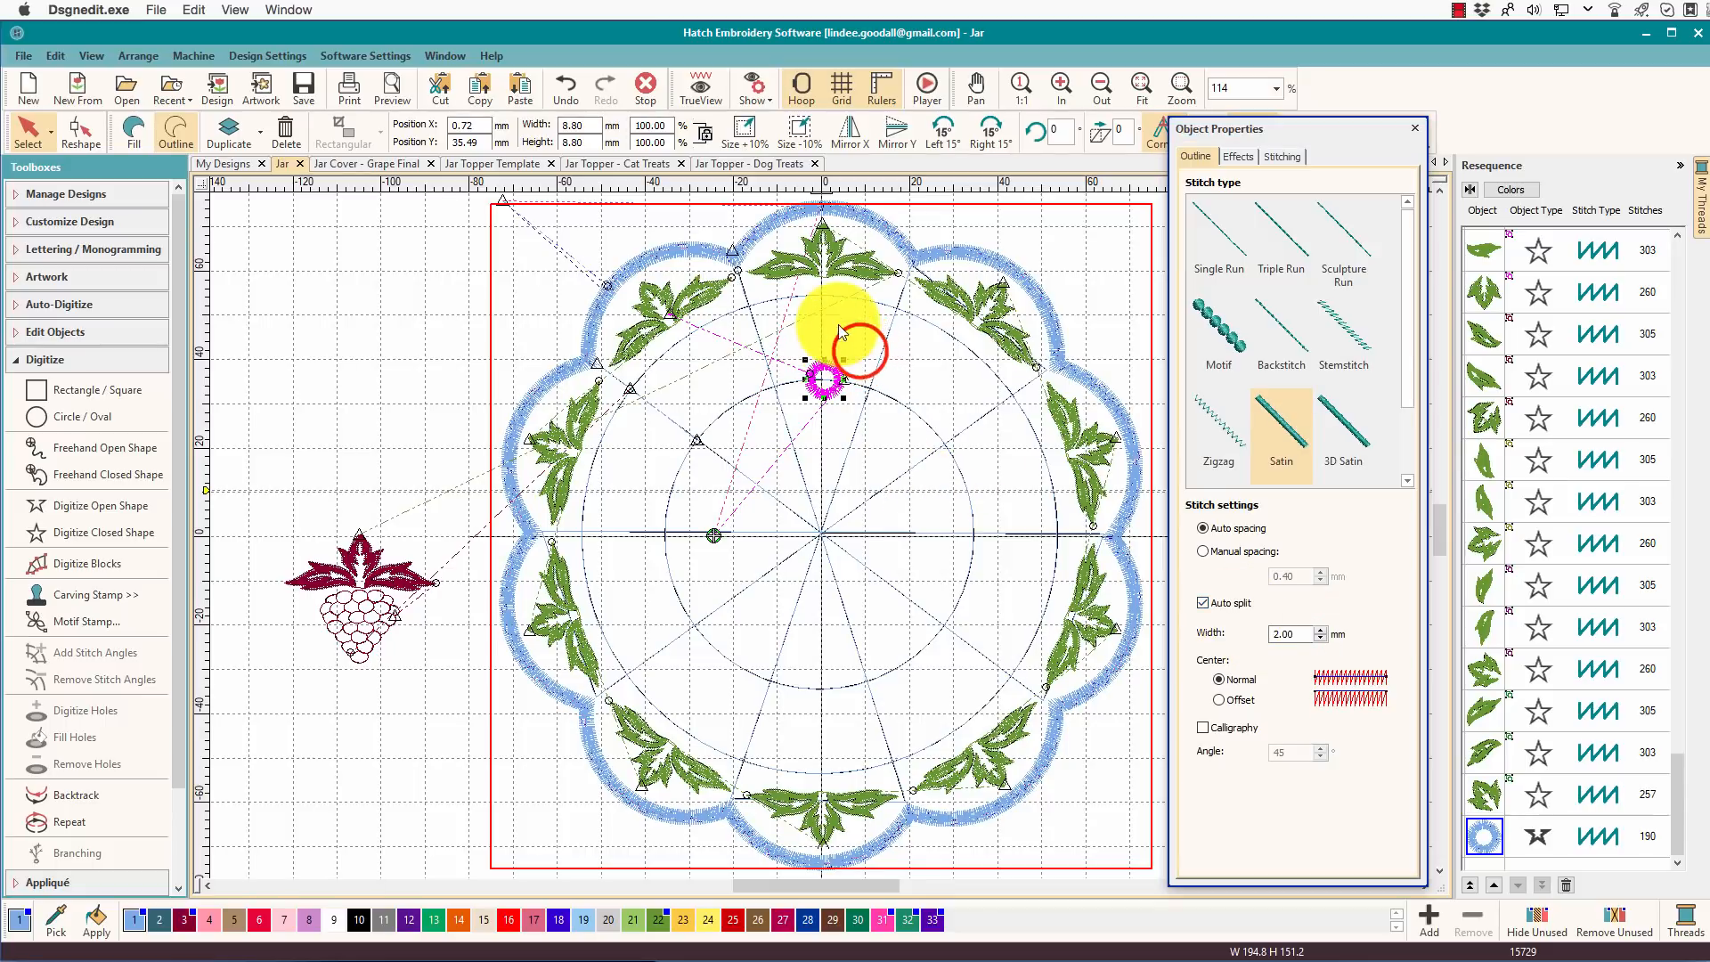
left_click(859, 354)
Place the small ring and a copy of it either side of the upper-left guide line, and view the buttonhole options
left_click_drag(828, 371, 791, 322)
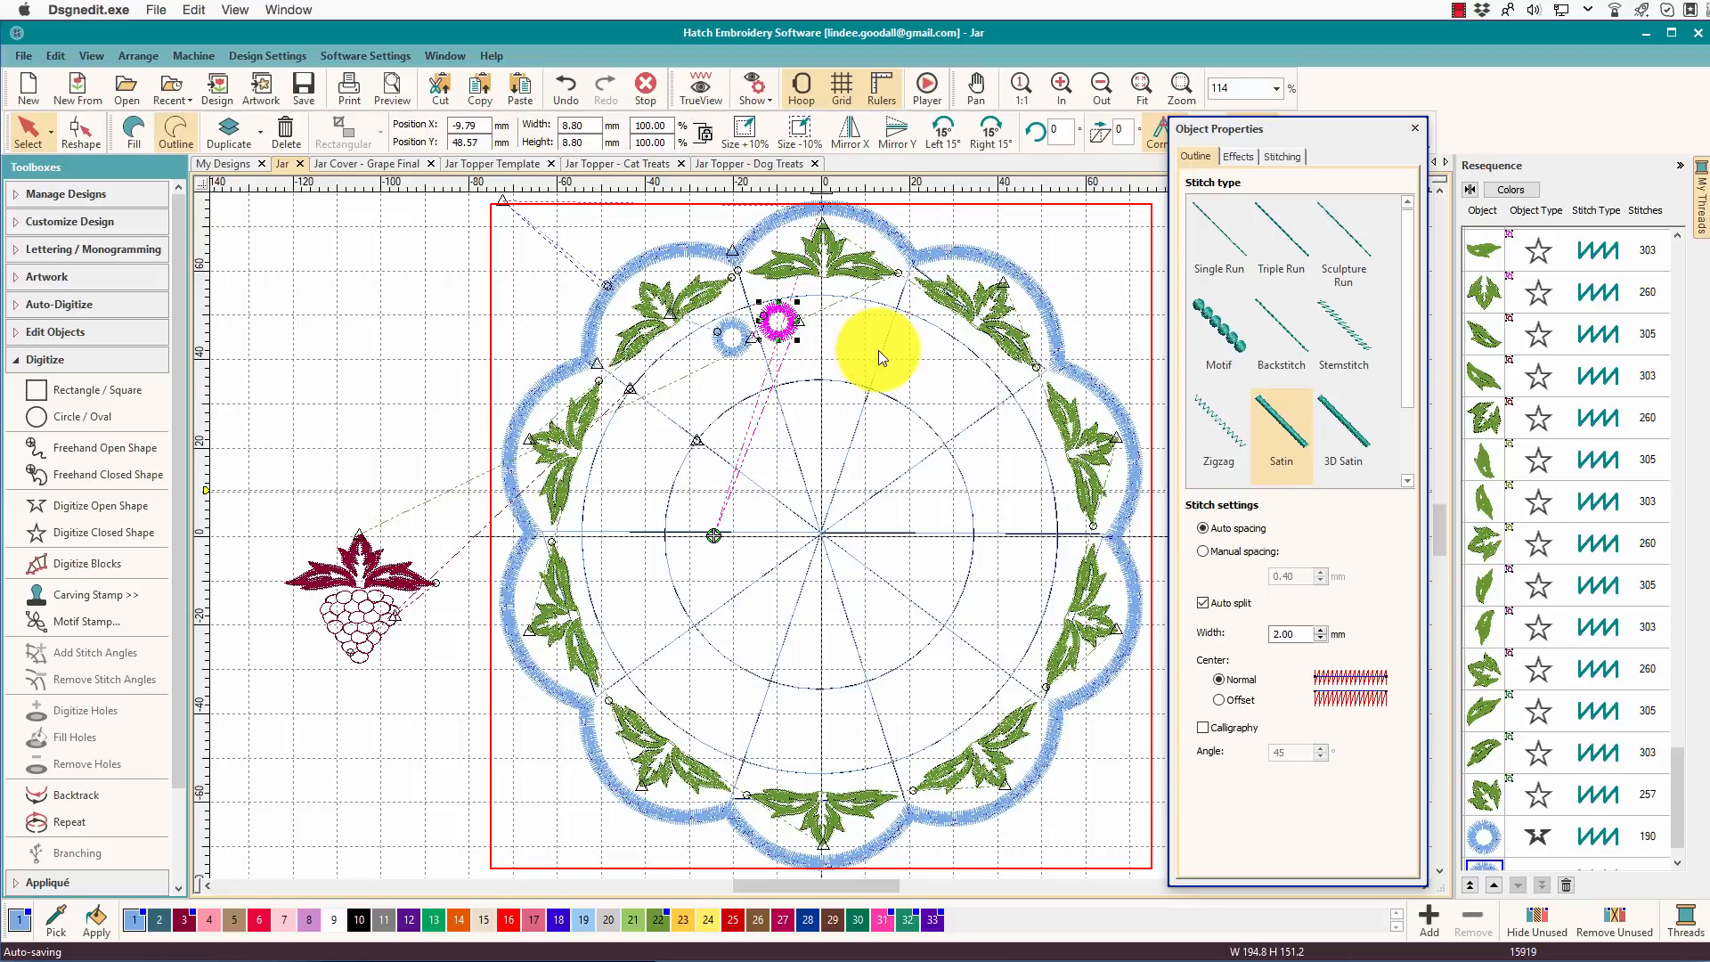
left_click(13, 362)
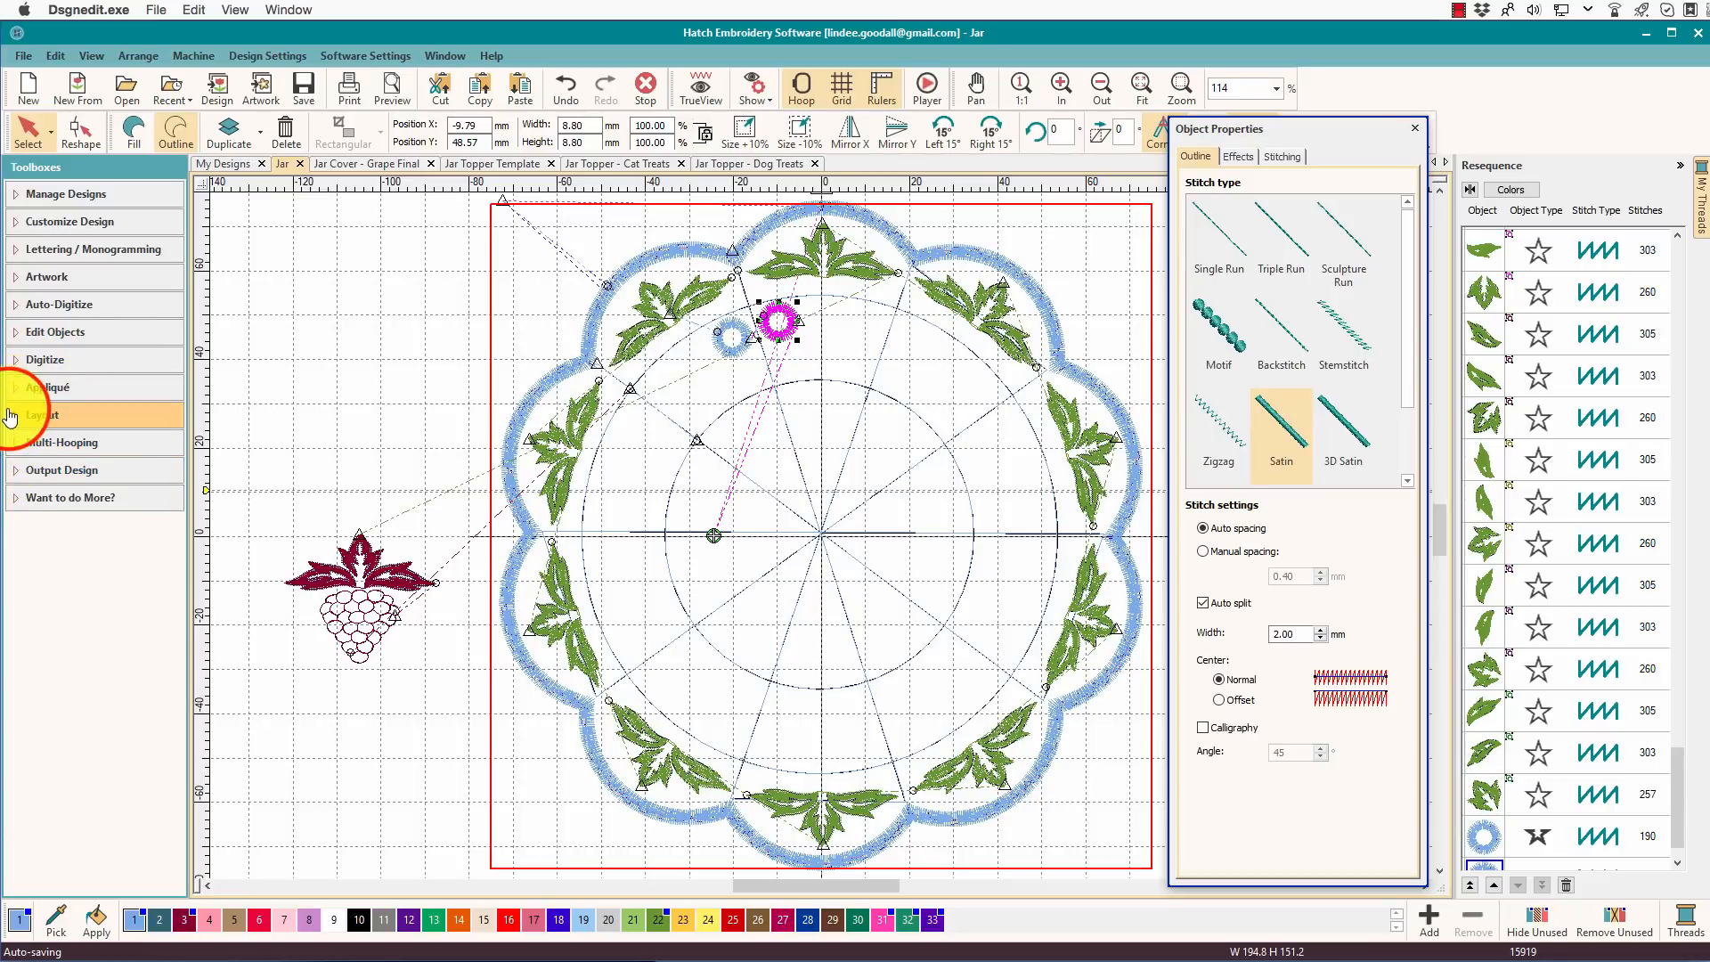
left_click(11, 415)
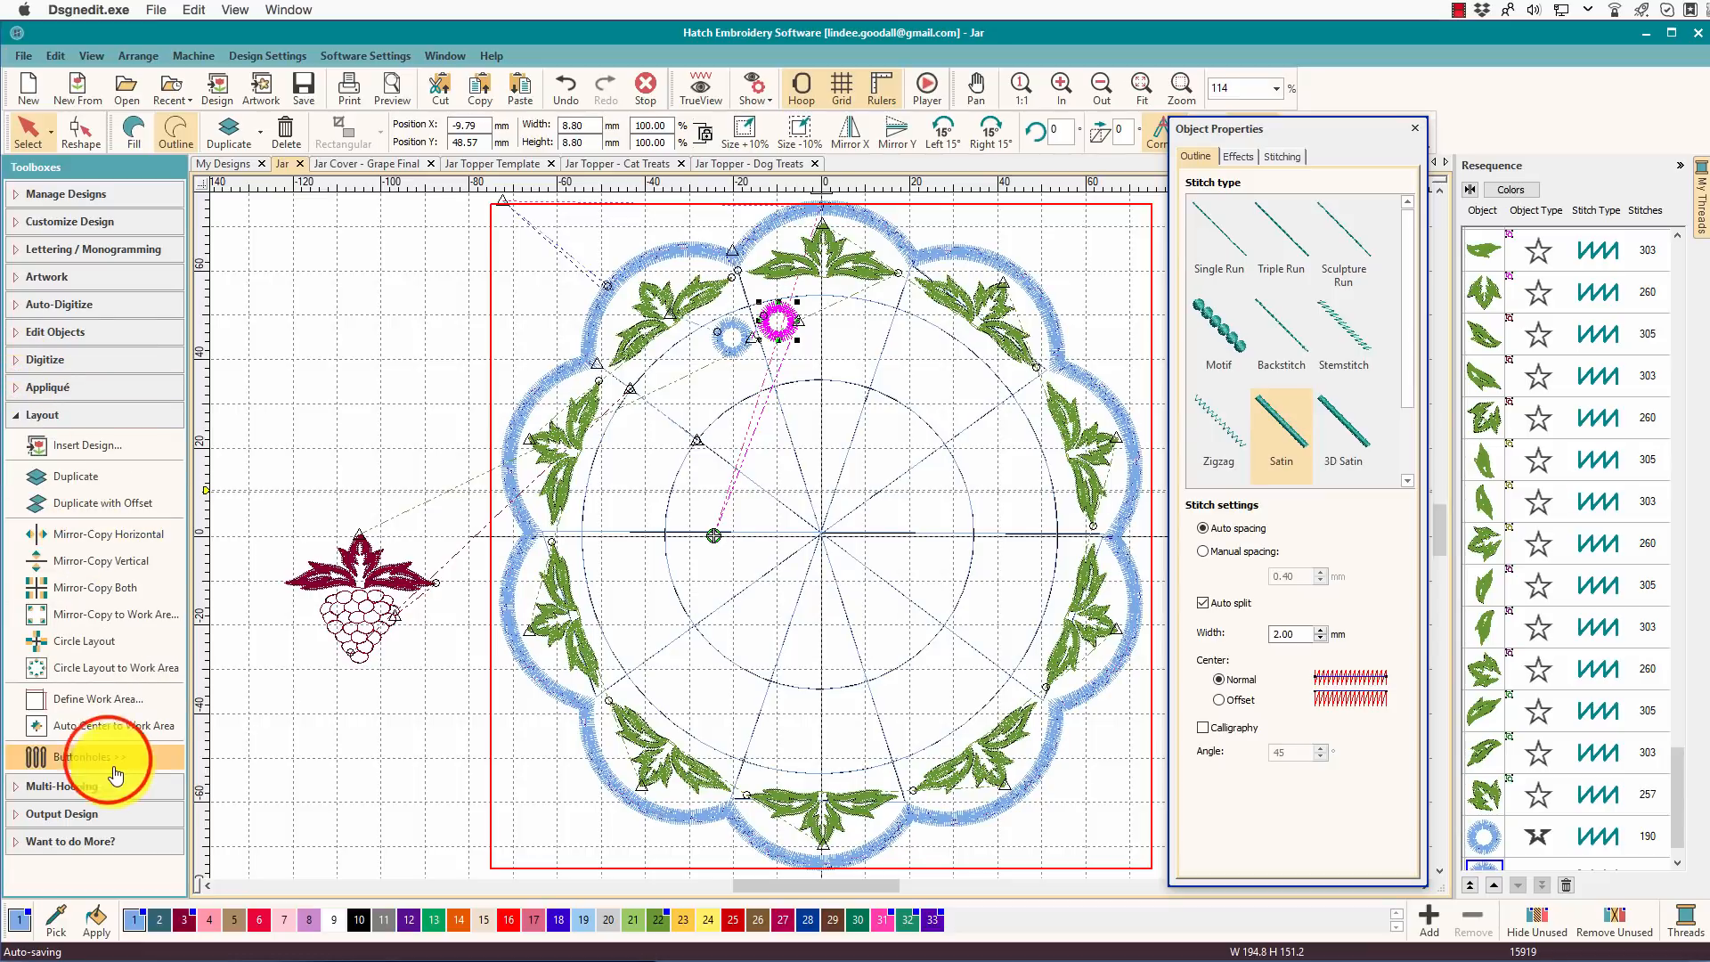
left_click(107, 758)
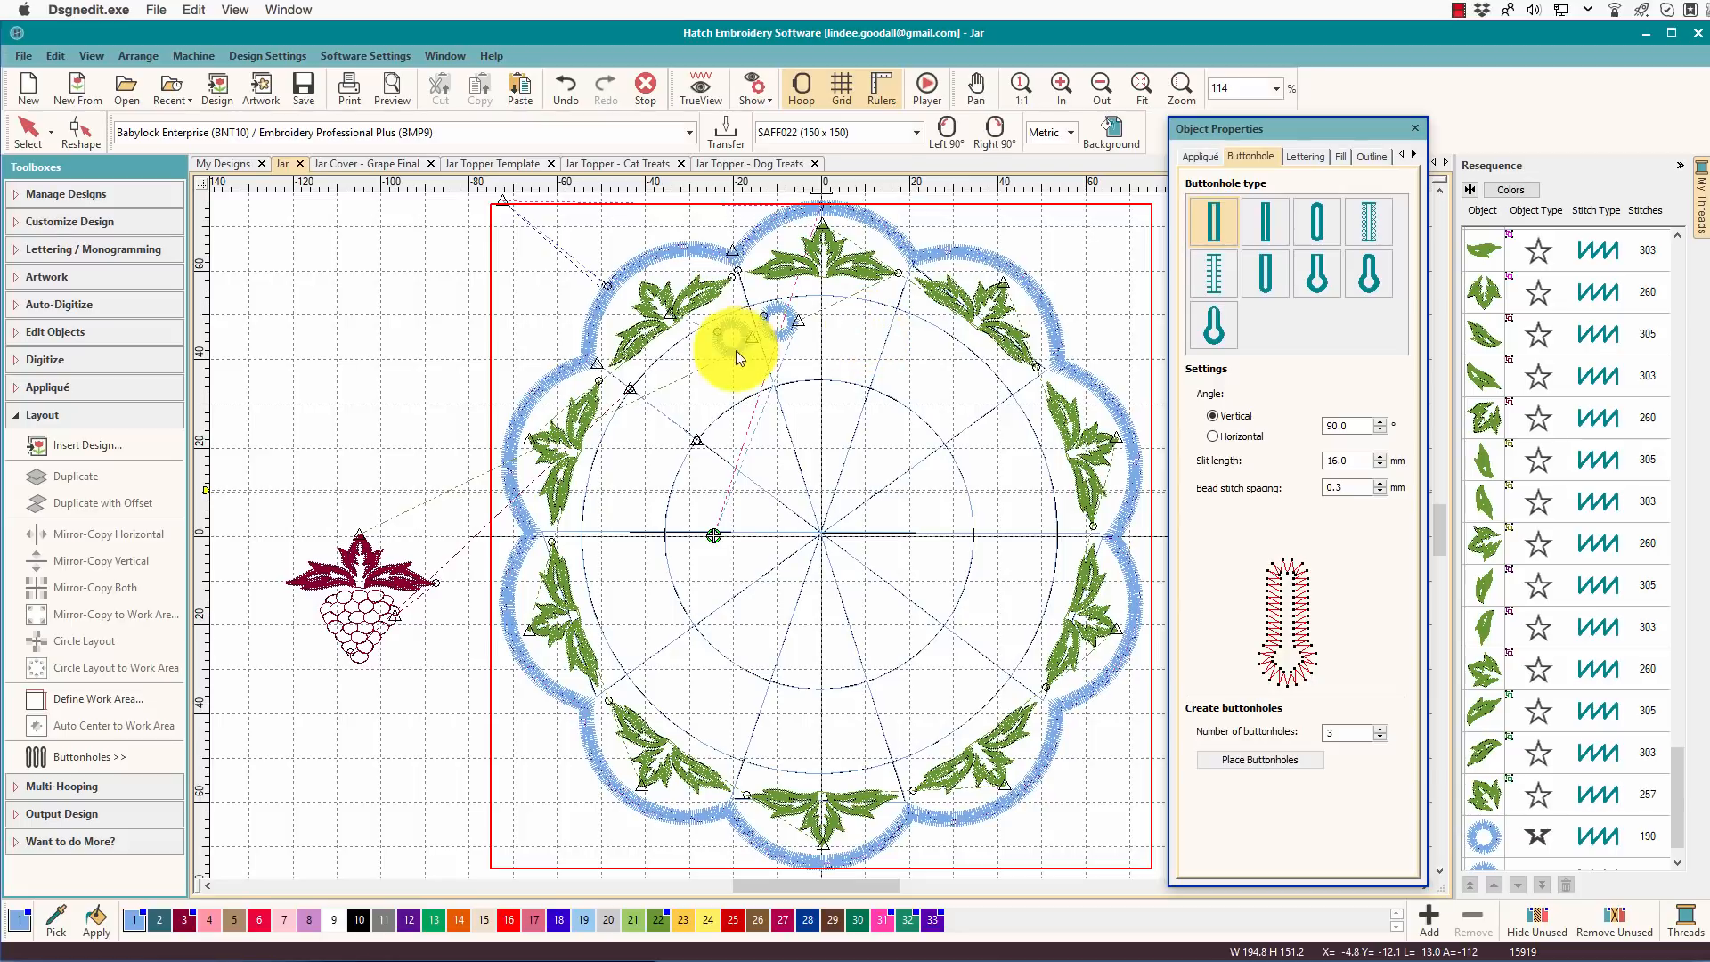
left_click(792, 322)
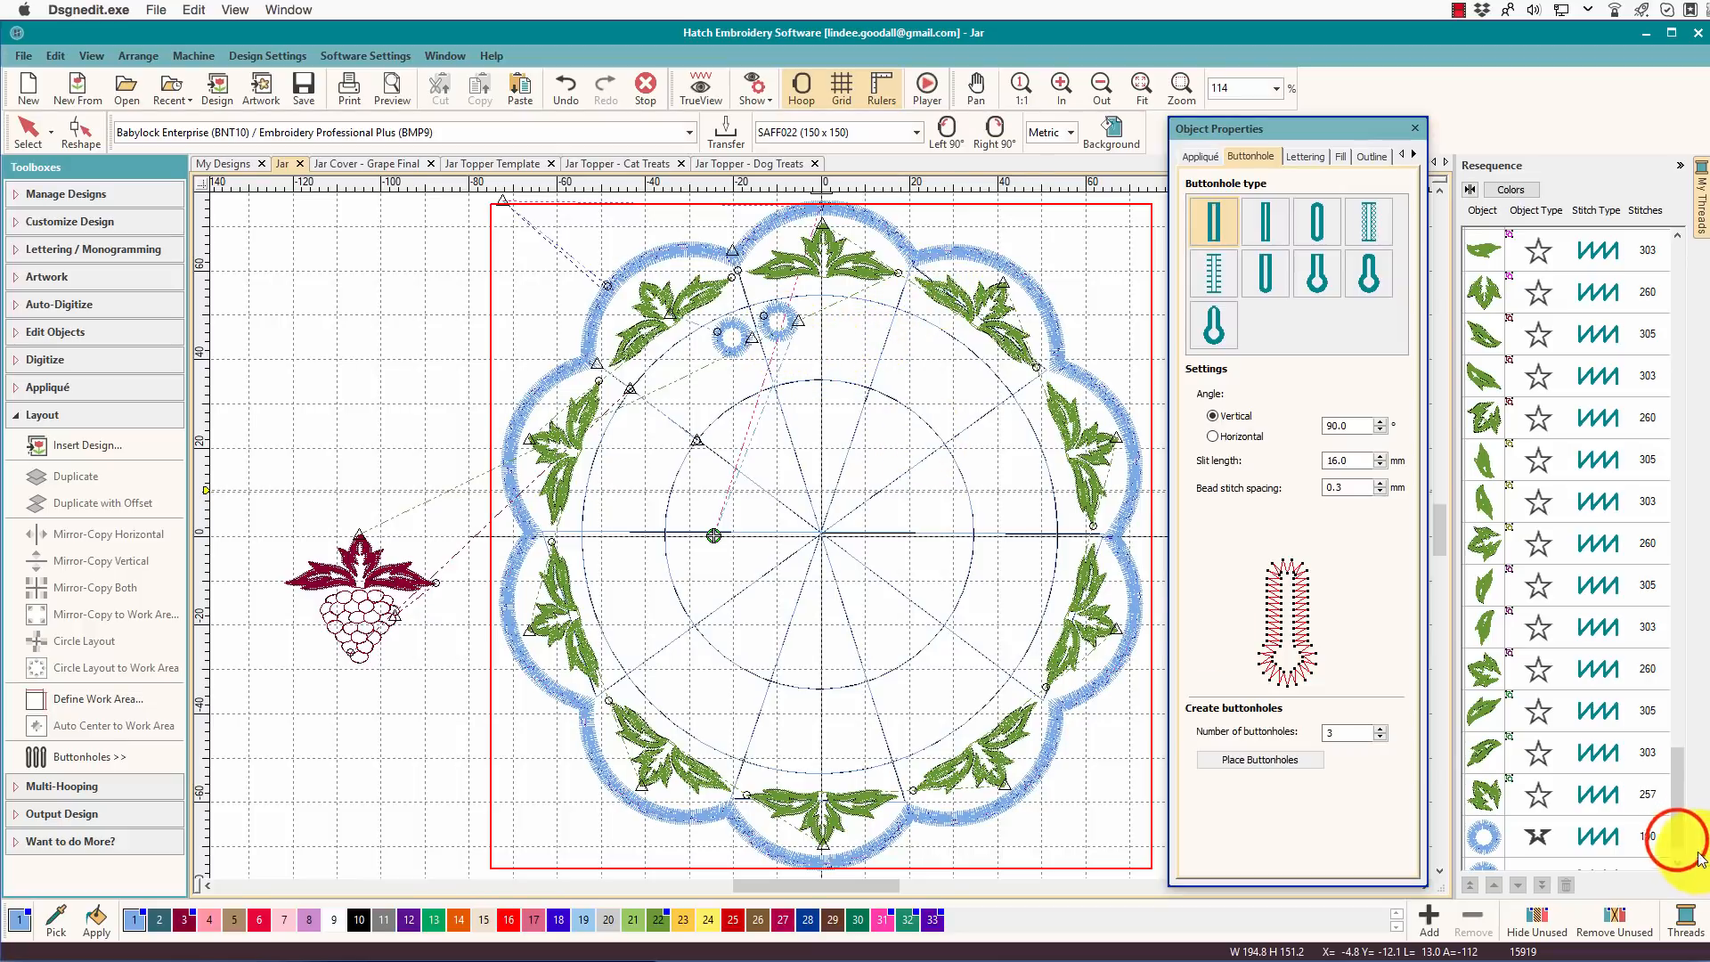
Select both small satin rings, group them and recolour them with pink thread colour 7
scroll(1674, 855, "down", 1)
left_click(1485, 795)
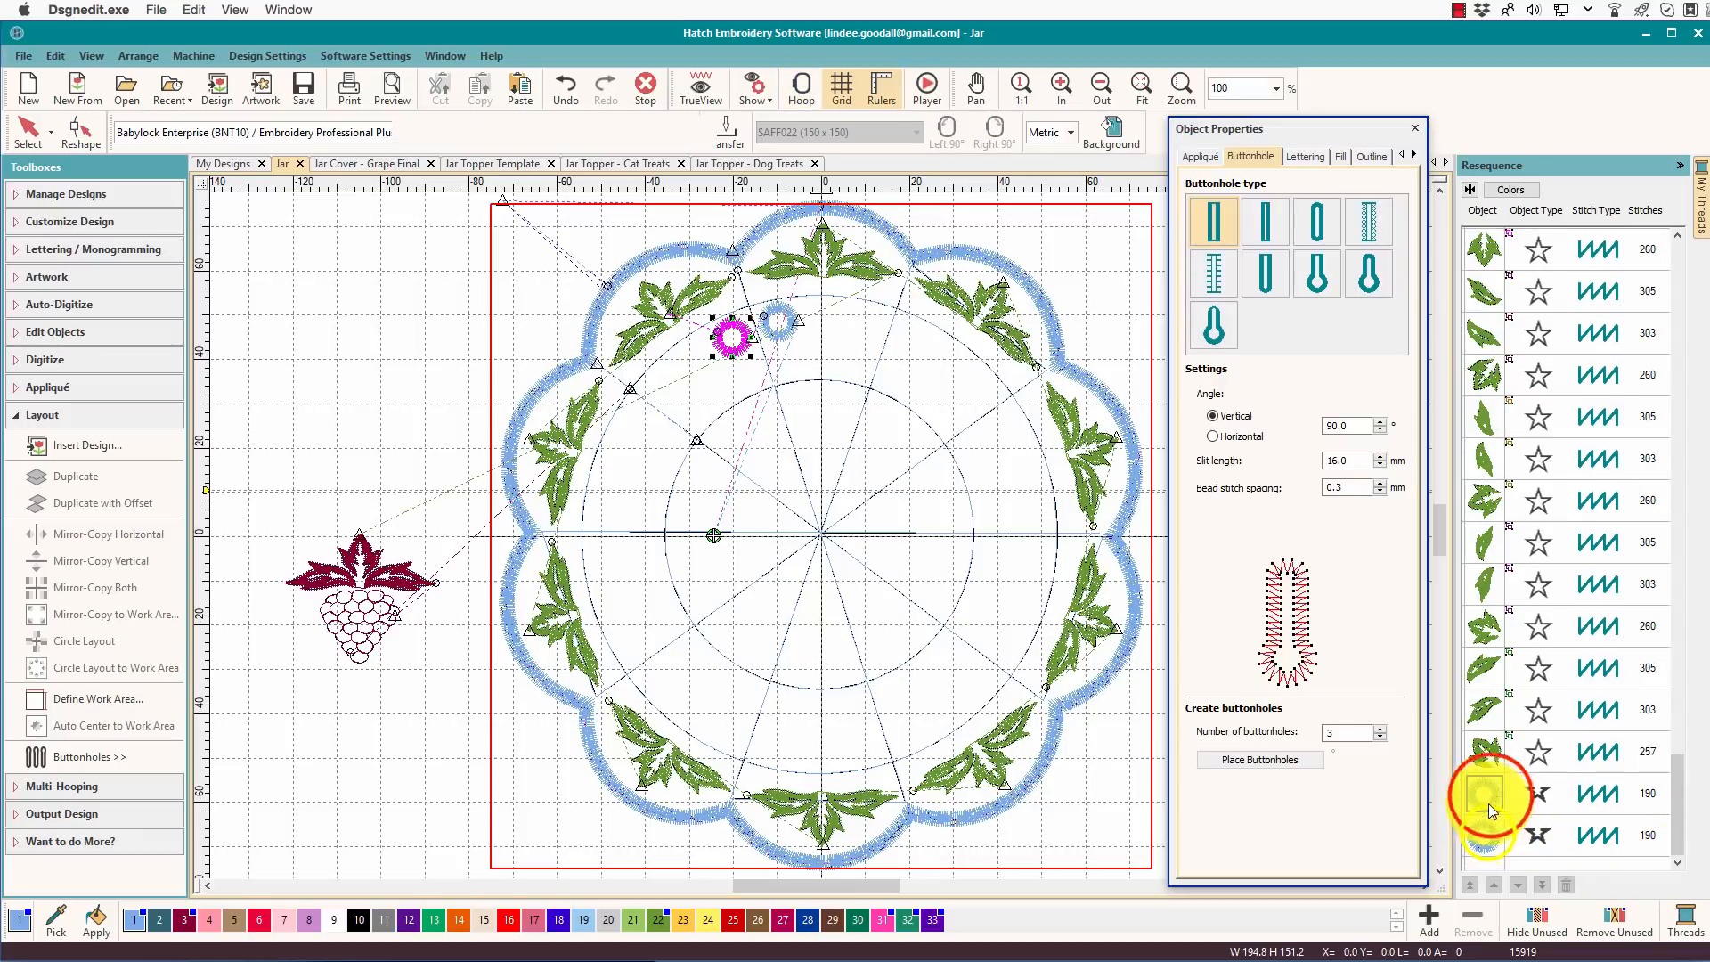
left_click(1487, 832, "ctrl")
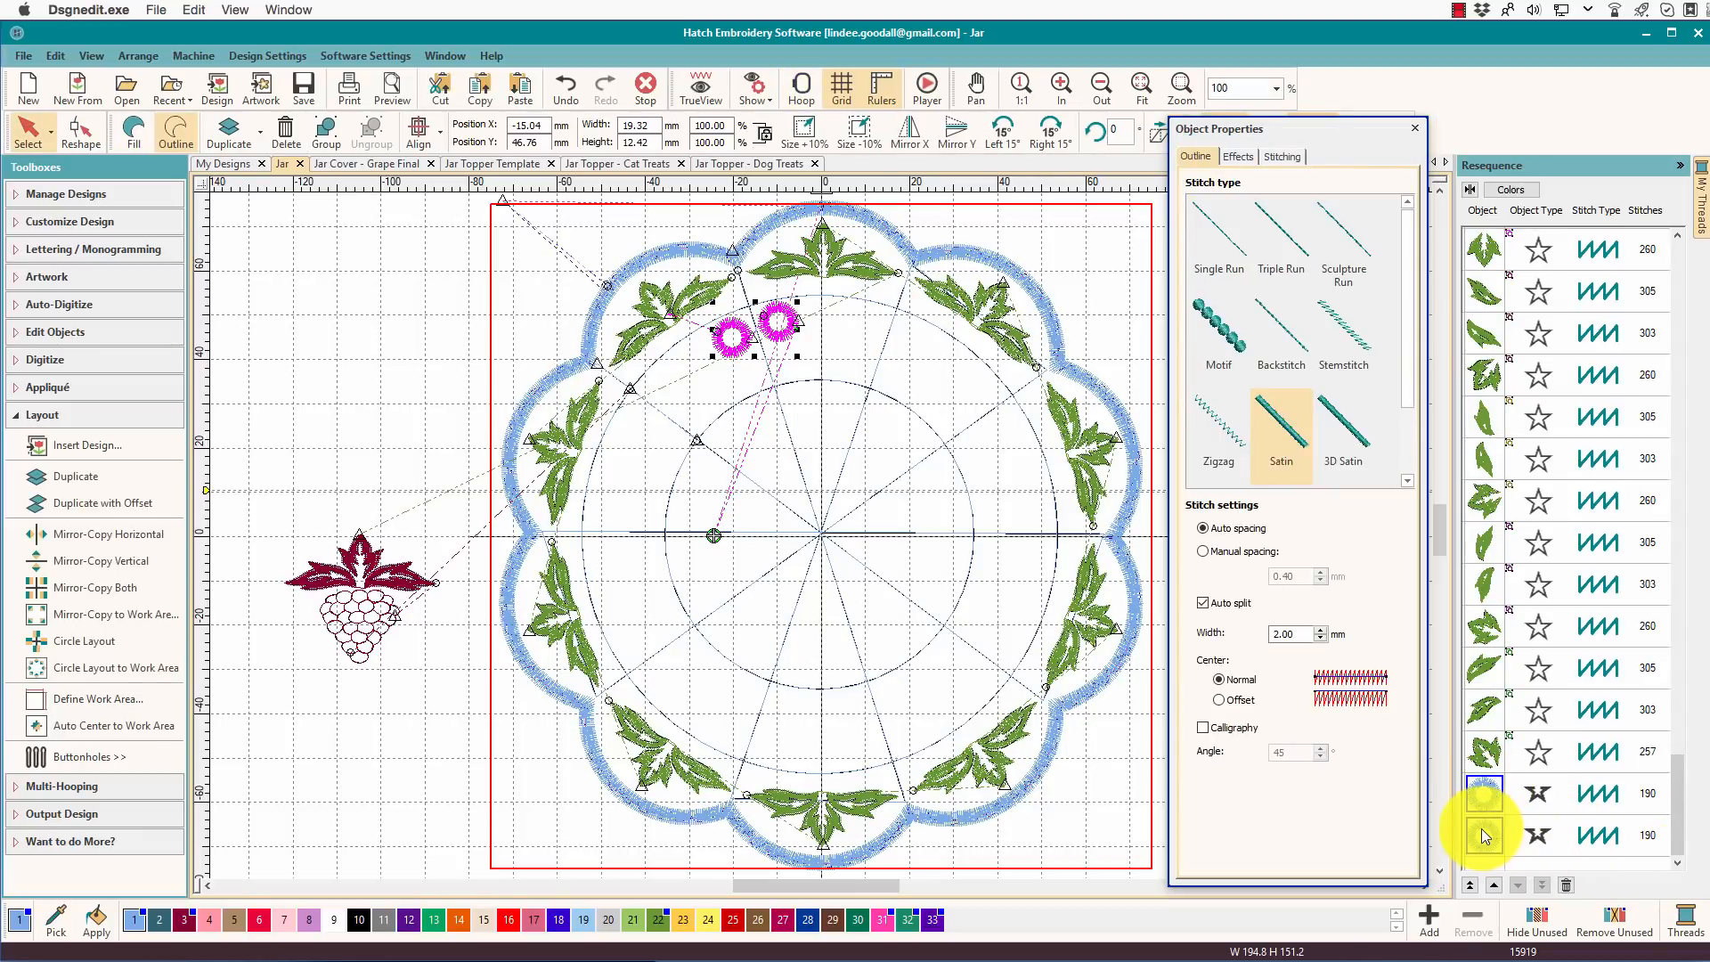
key("ctrl+g")
left_click(294, 914)
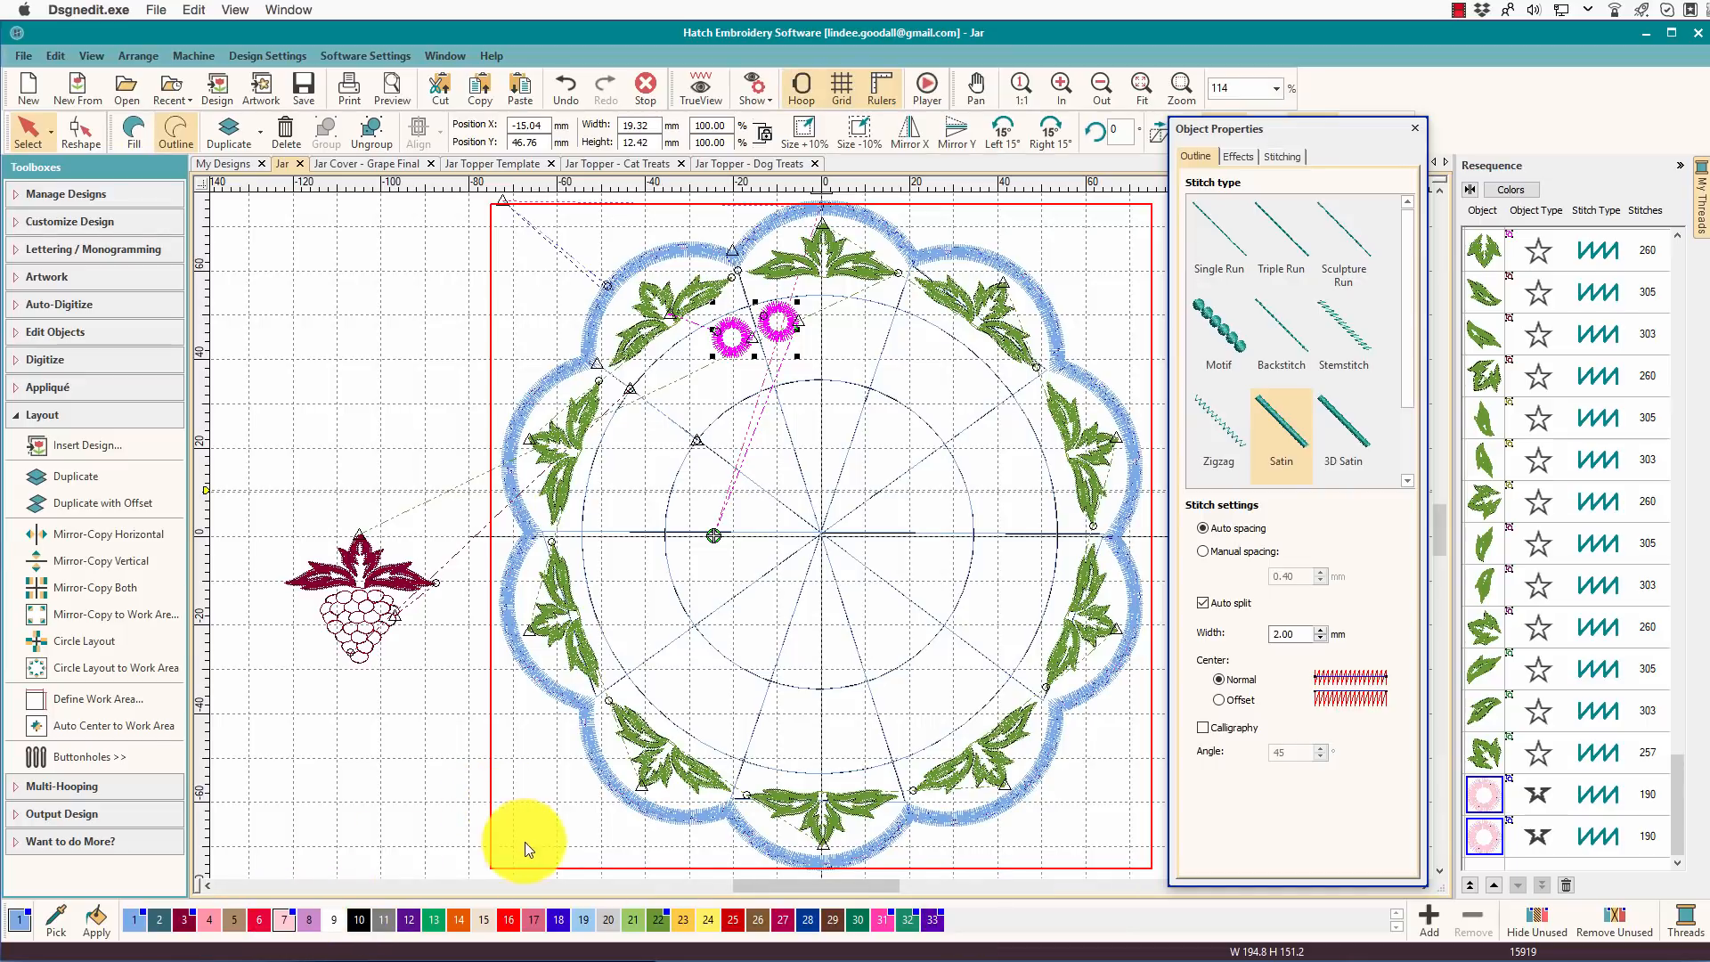
Repeat the pink ring pair 10 times around the hoop centre with Circle Layout
left_click(45, 625)
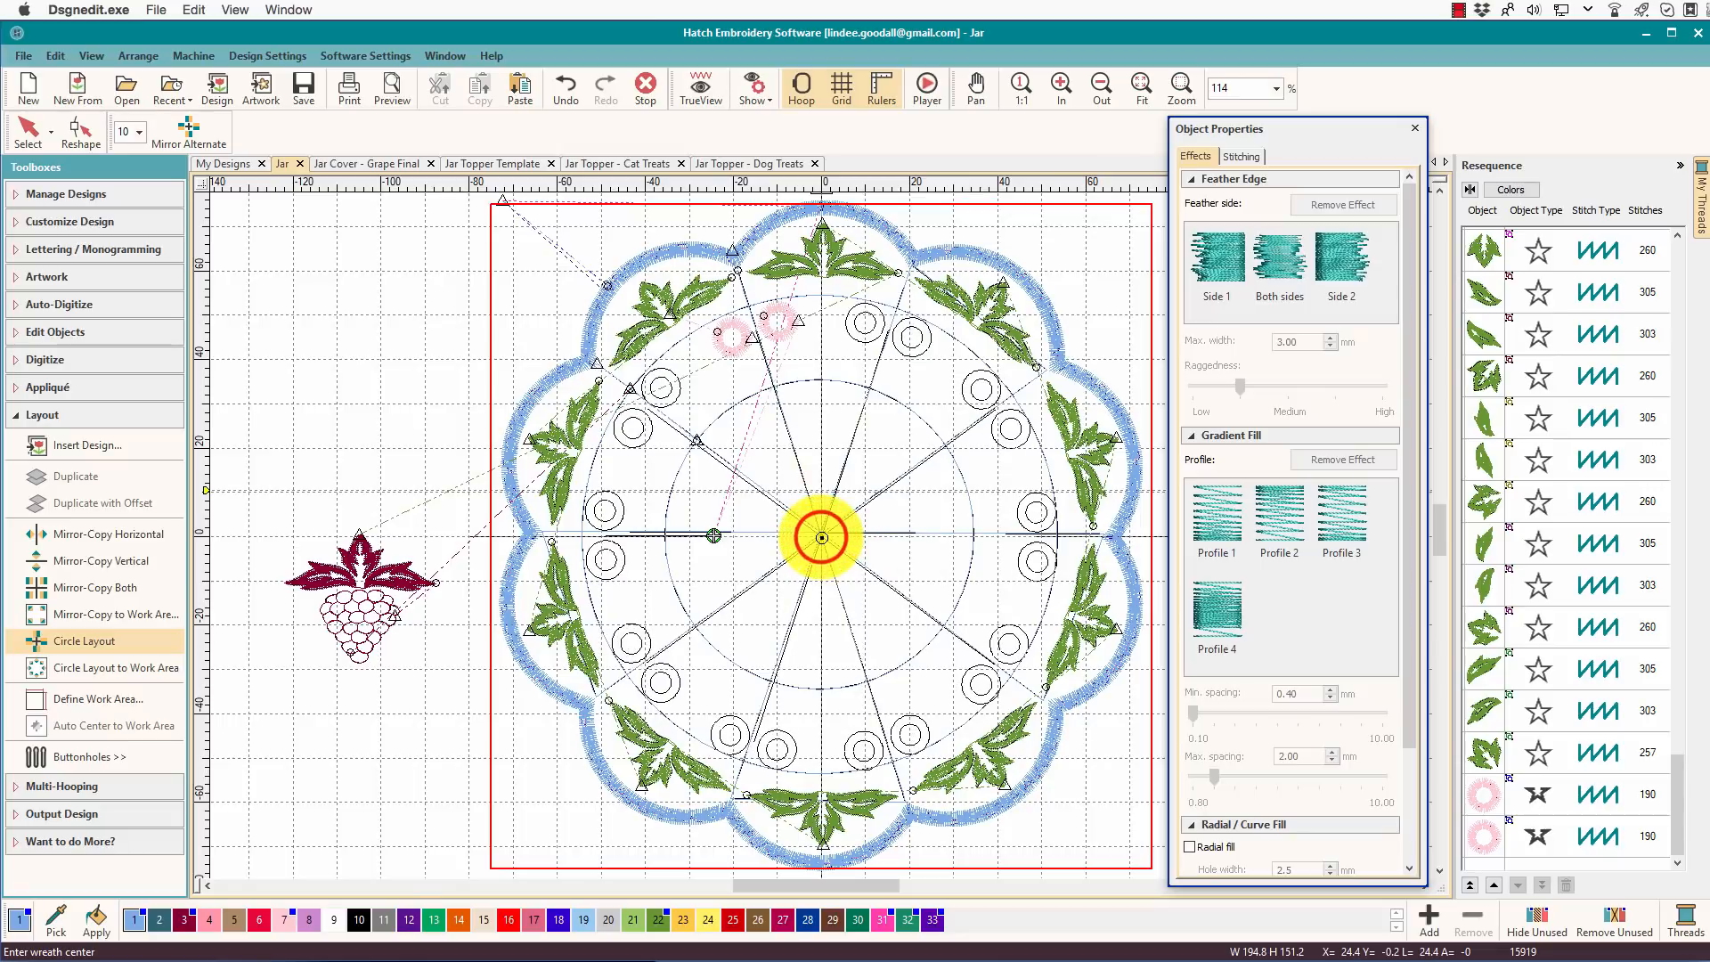
left_click(824, 544)
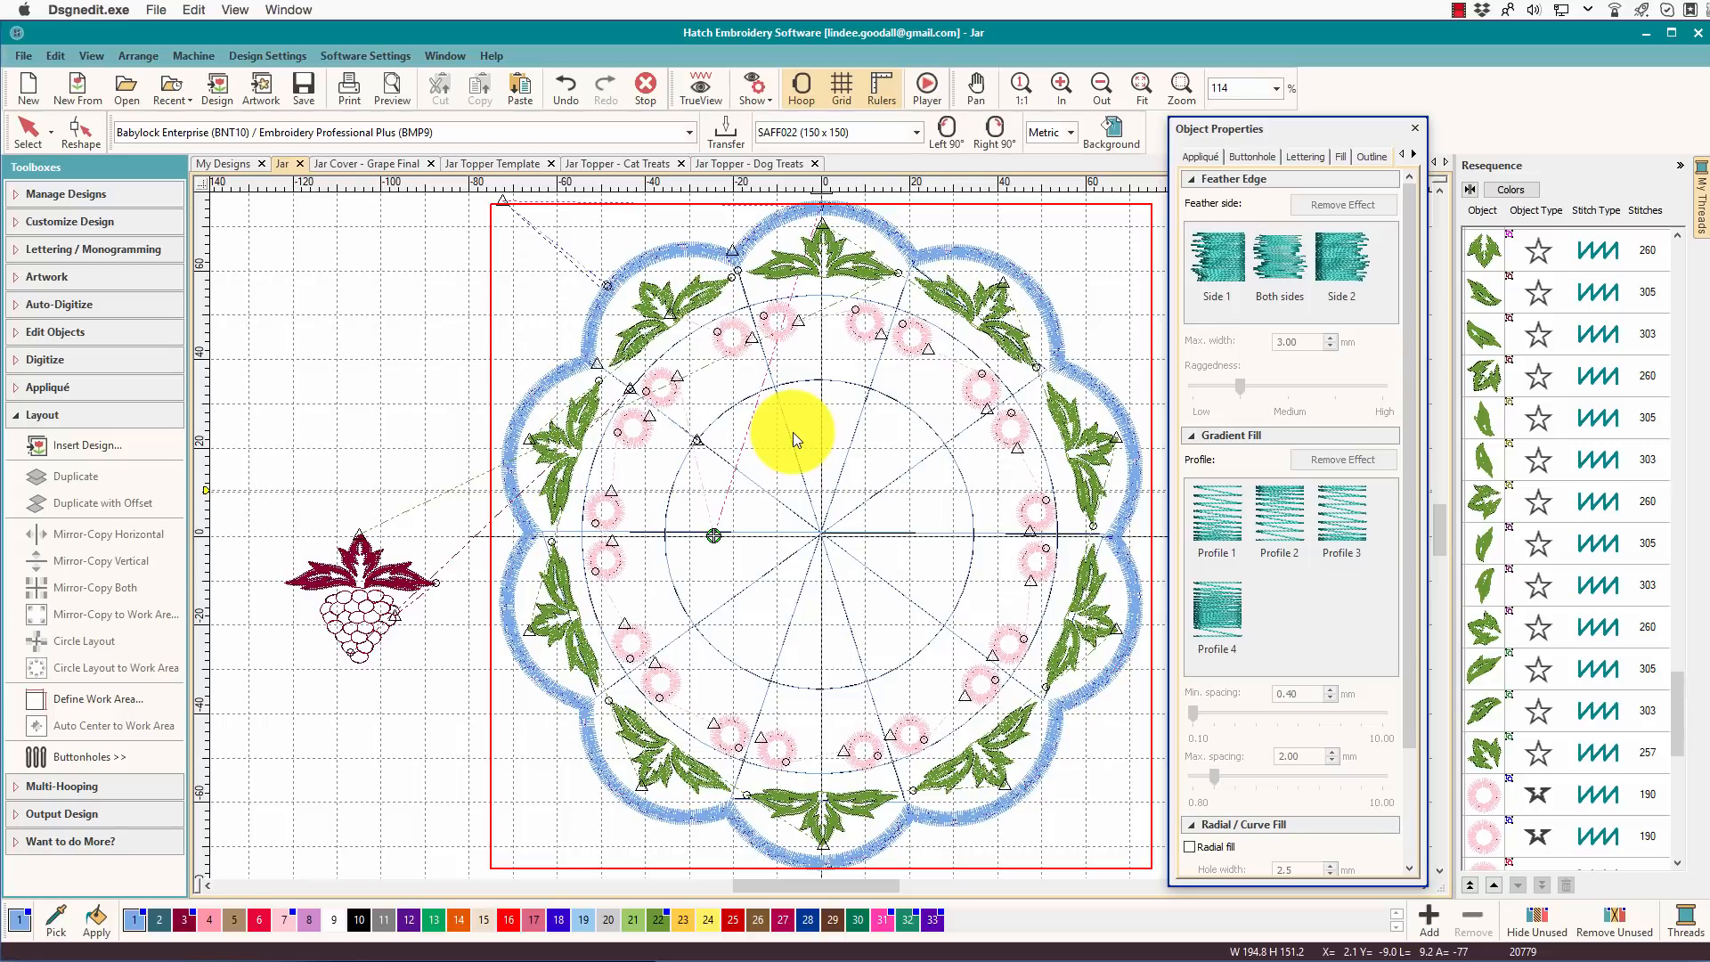
Convert the inner guide circle to a Candlewicking motif outline with the Colonial-4mm pattern and shrink it to about 66 mm wide
left_click(950, 455)
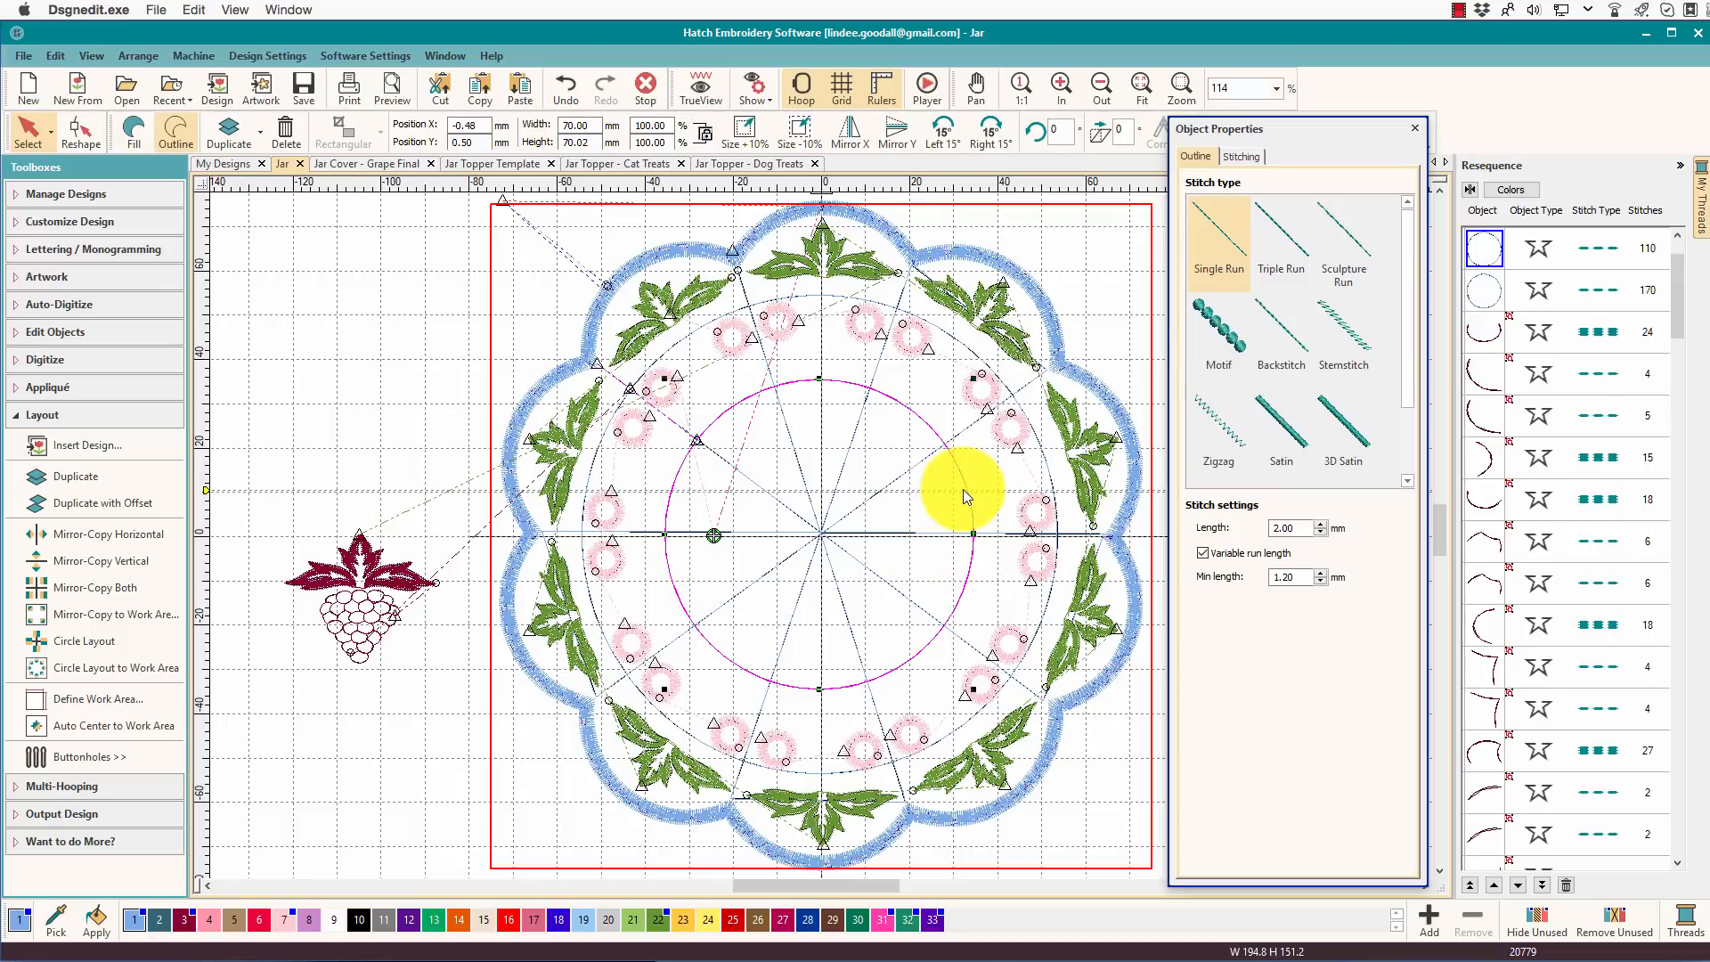
left_click(1212, 341)
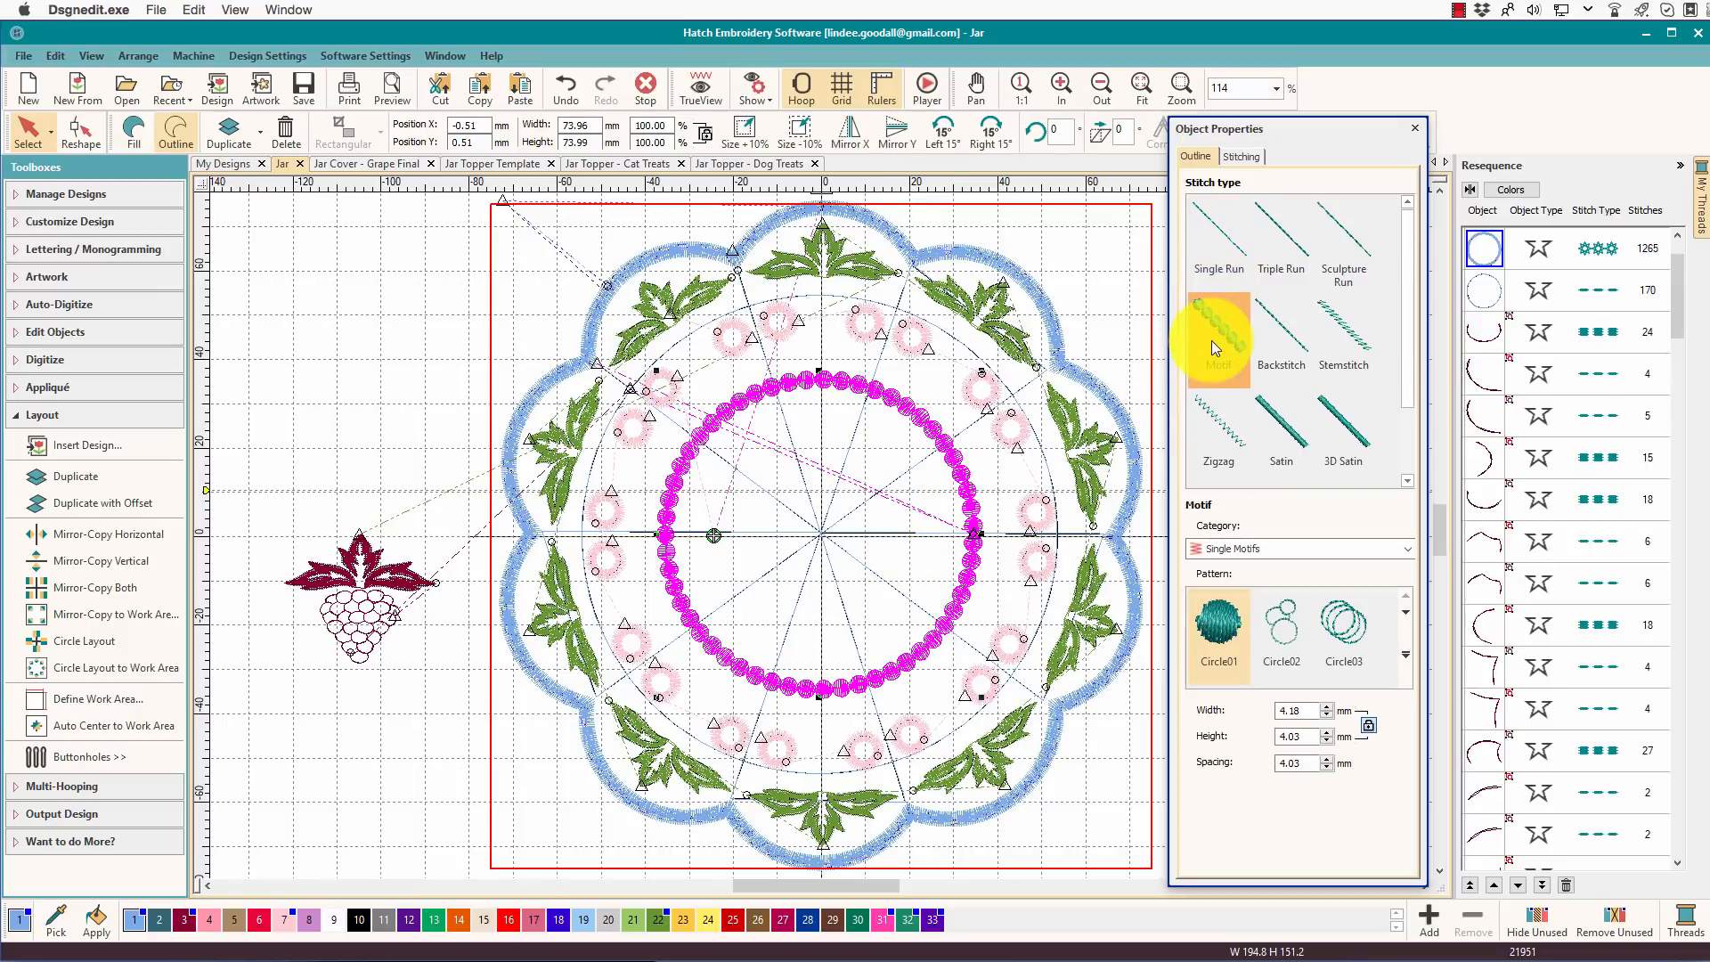
left_click(1405, 549)
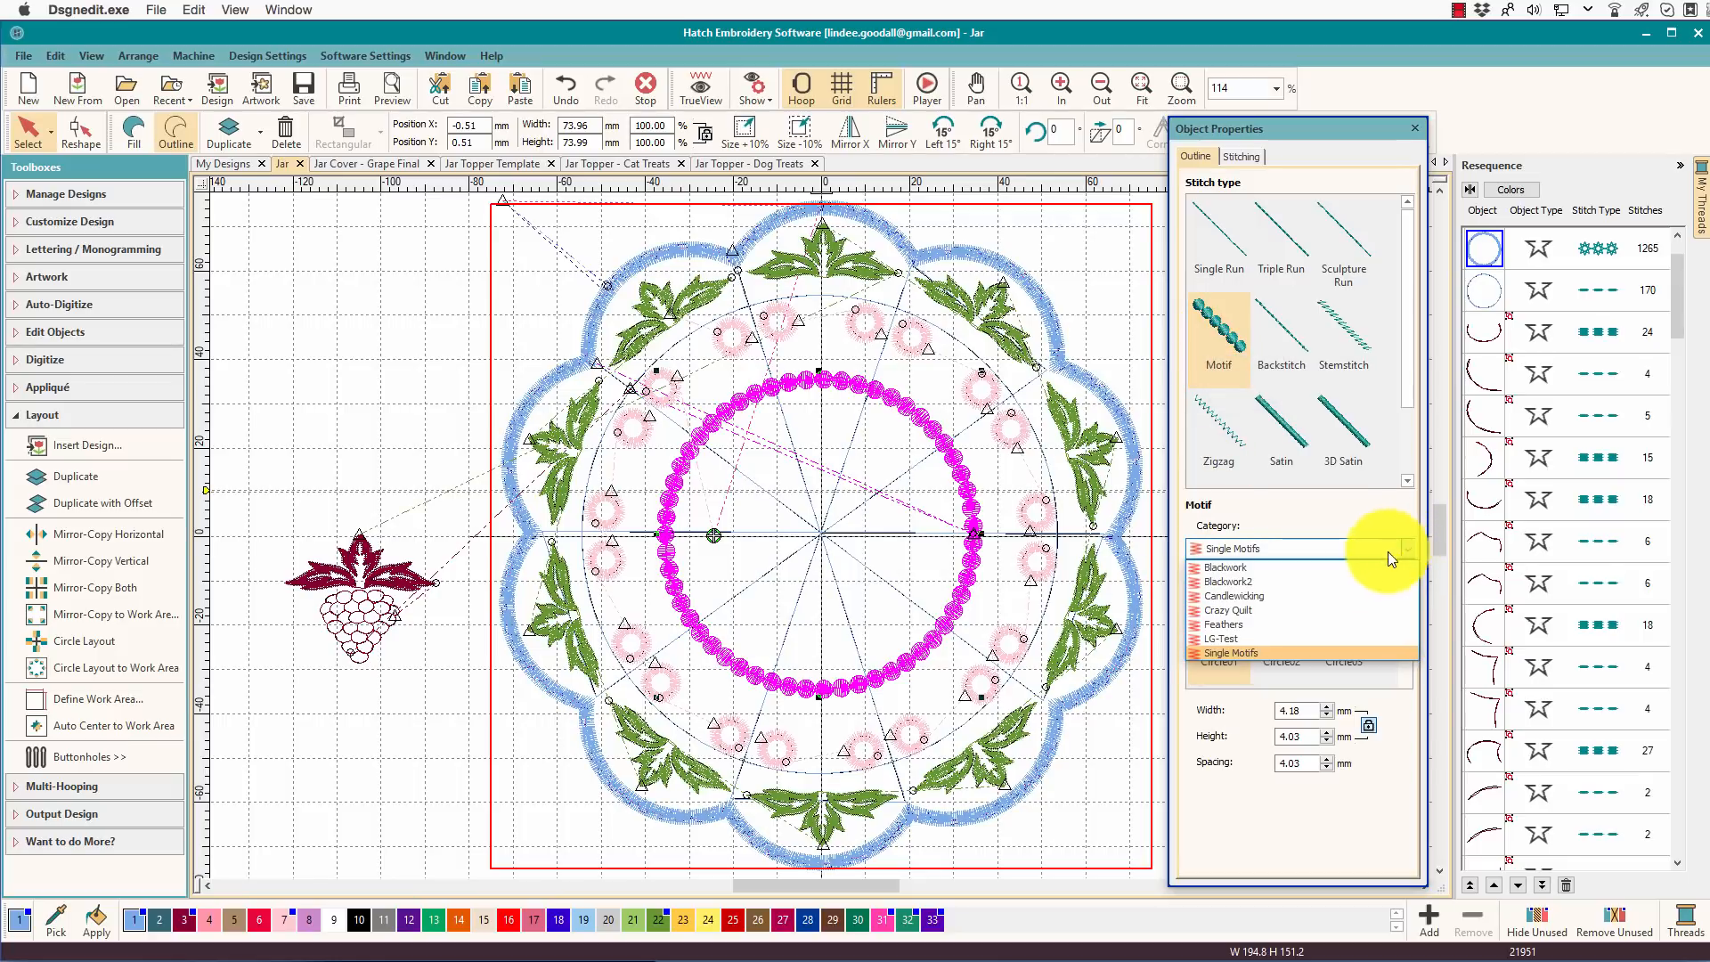
left_click(1327, 596)
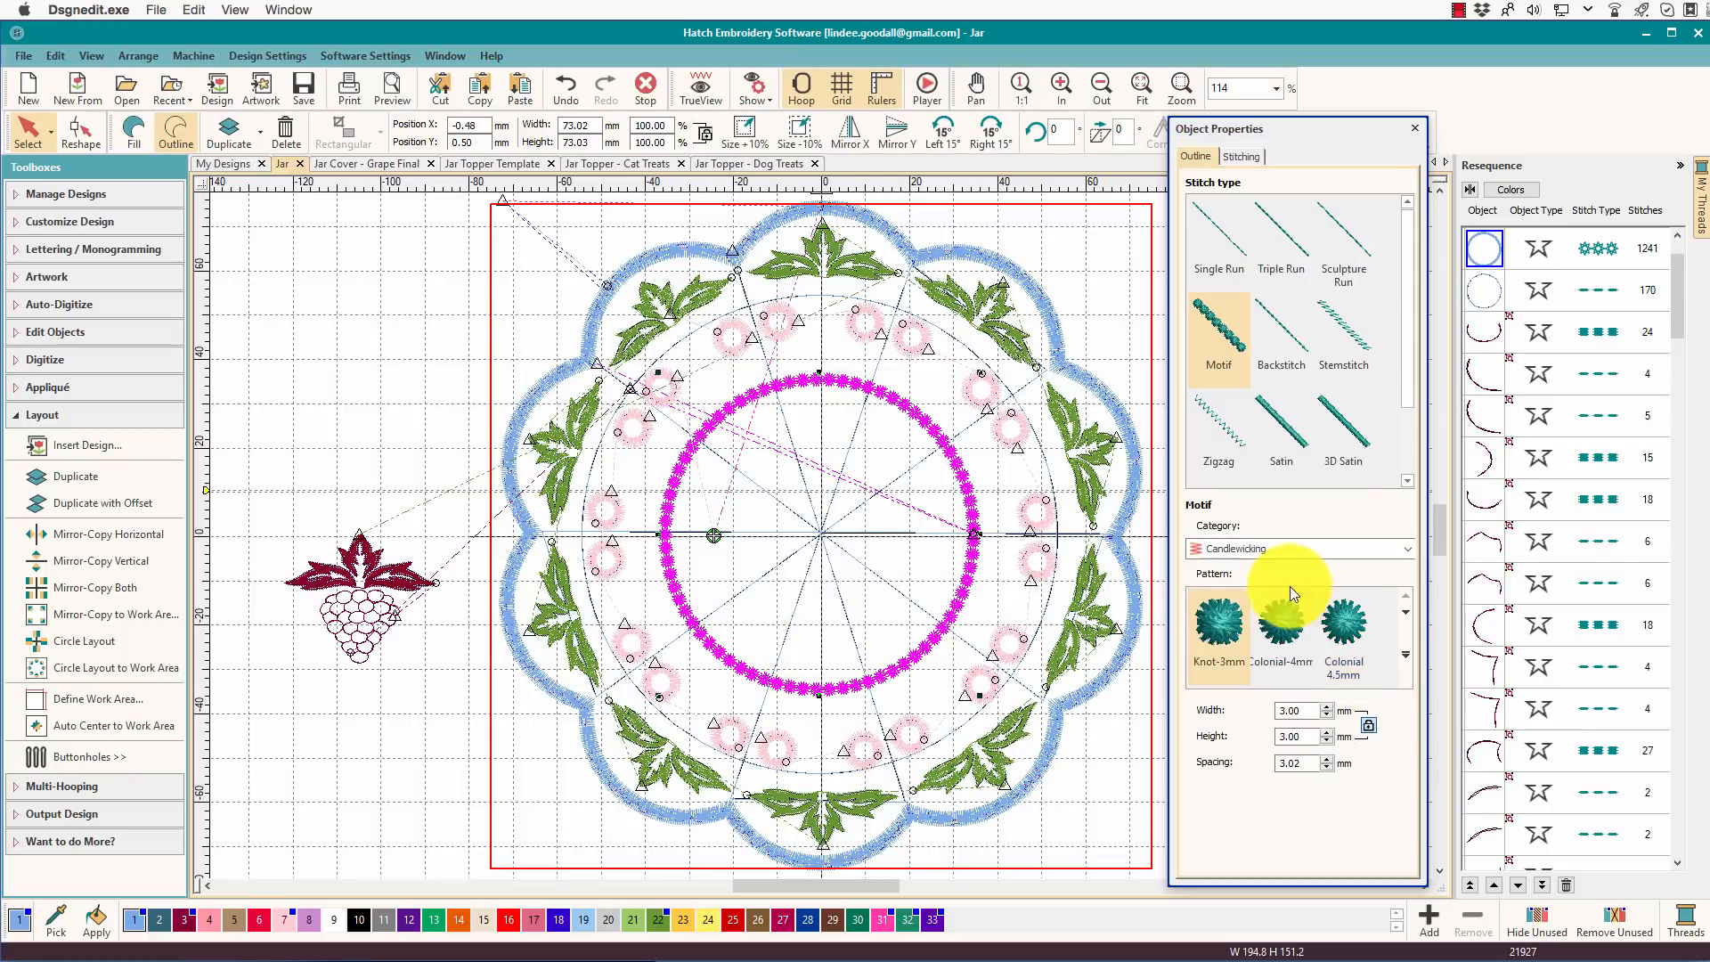
left_click(1283, 626)
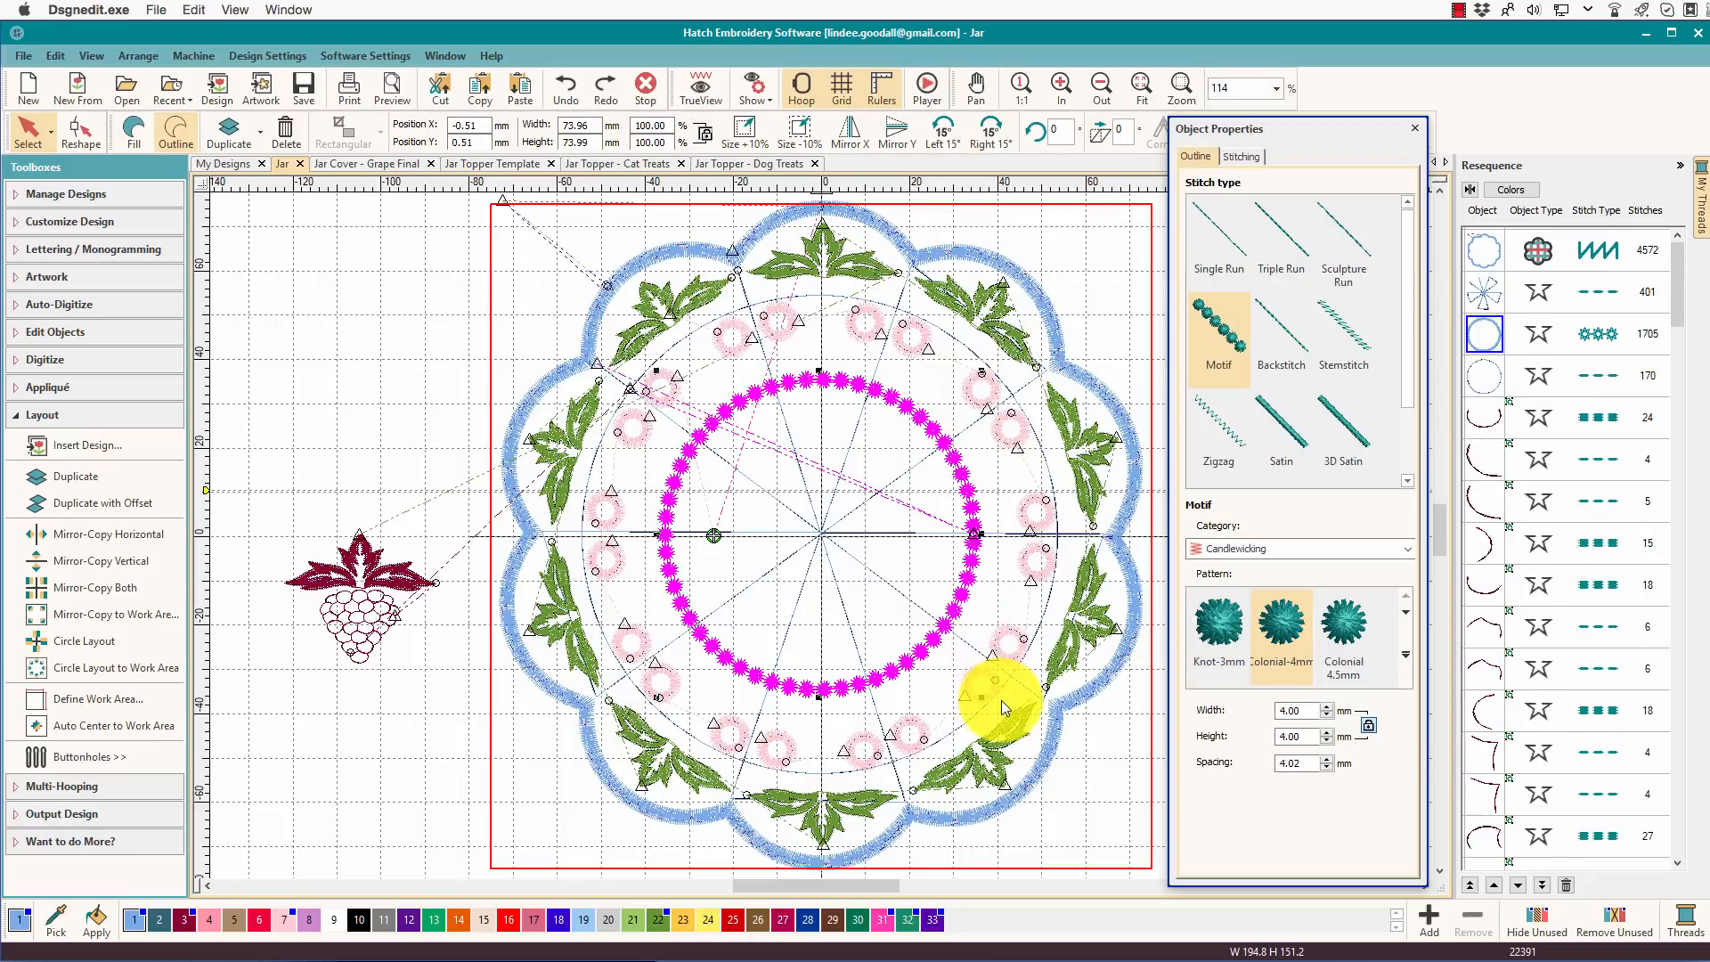
left_click_drag(982, 697, 966, 682)
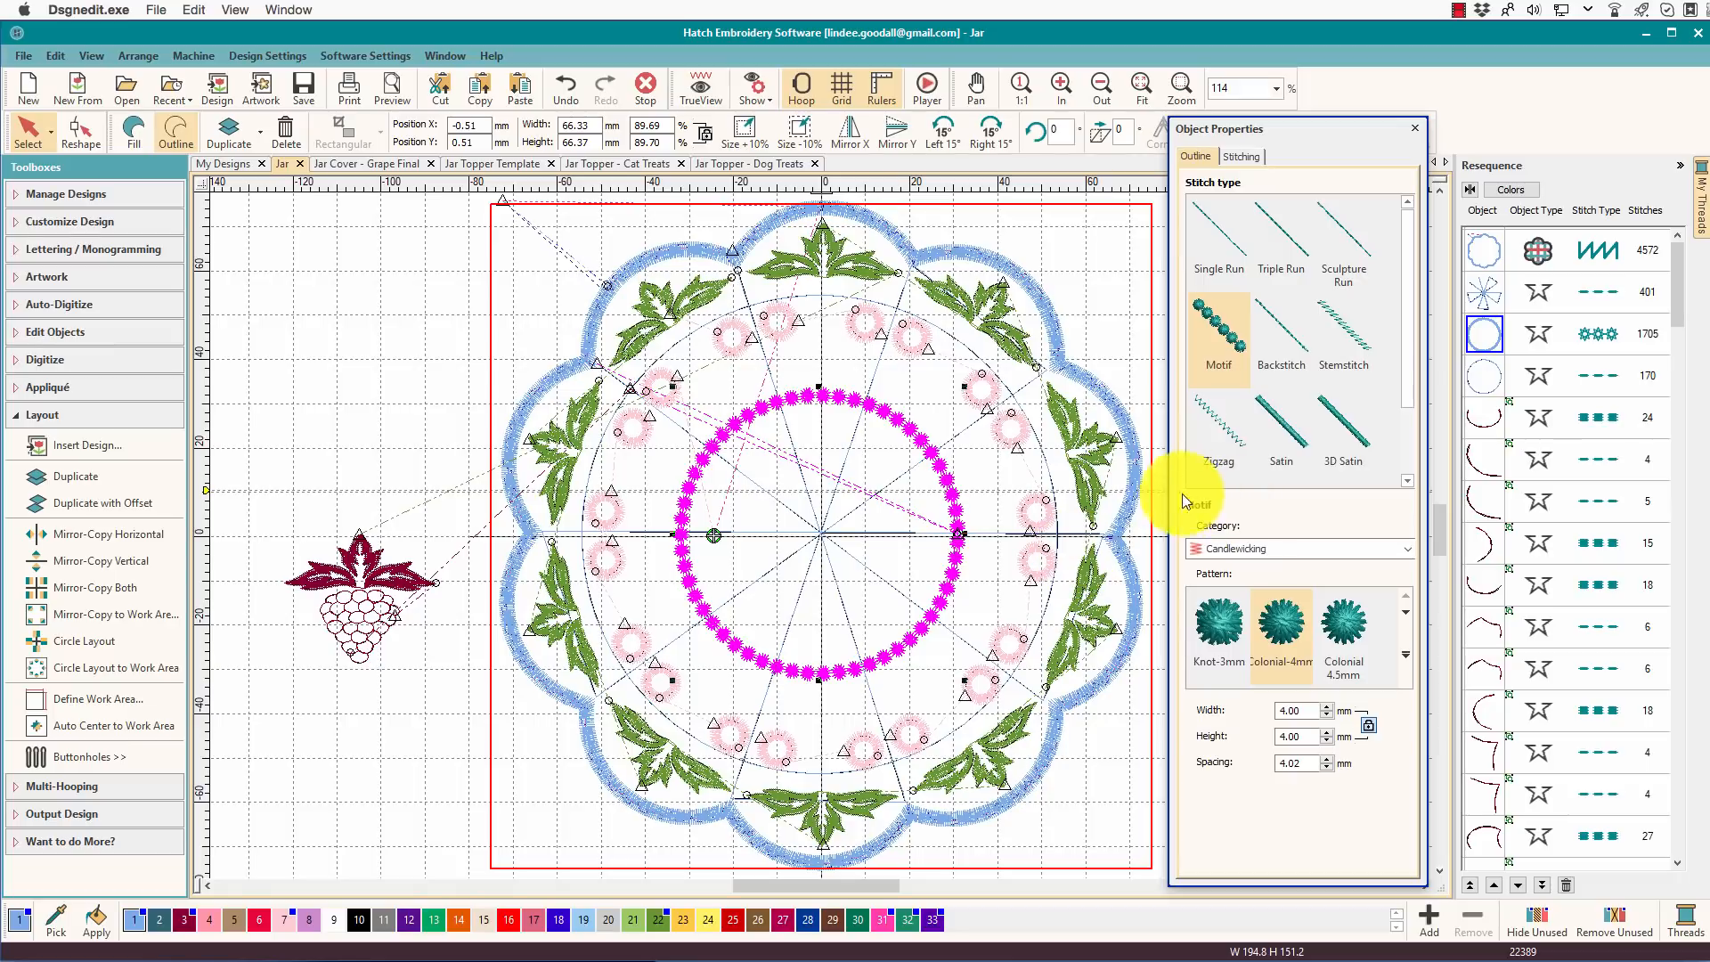
Move the candlewick ring and then the grape motif to the end of the stitching sequence
left_click(1538, 884)
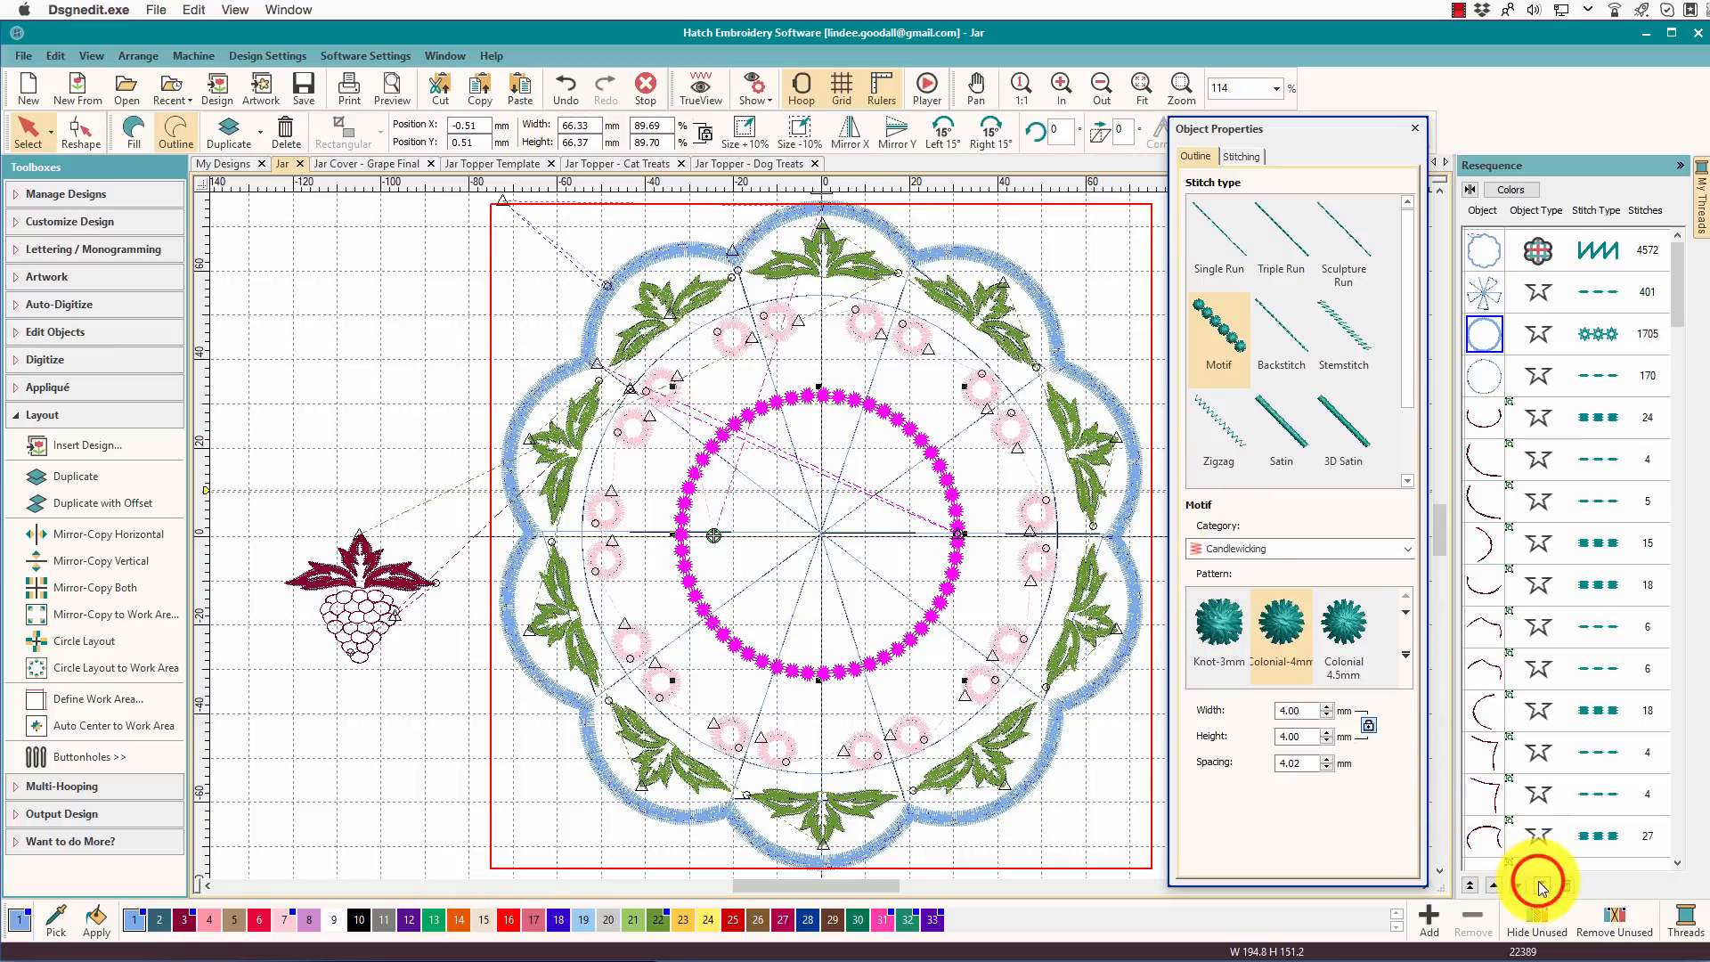
left_click(381, 585)
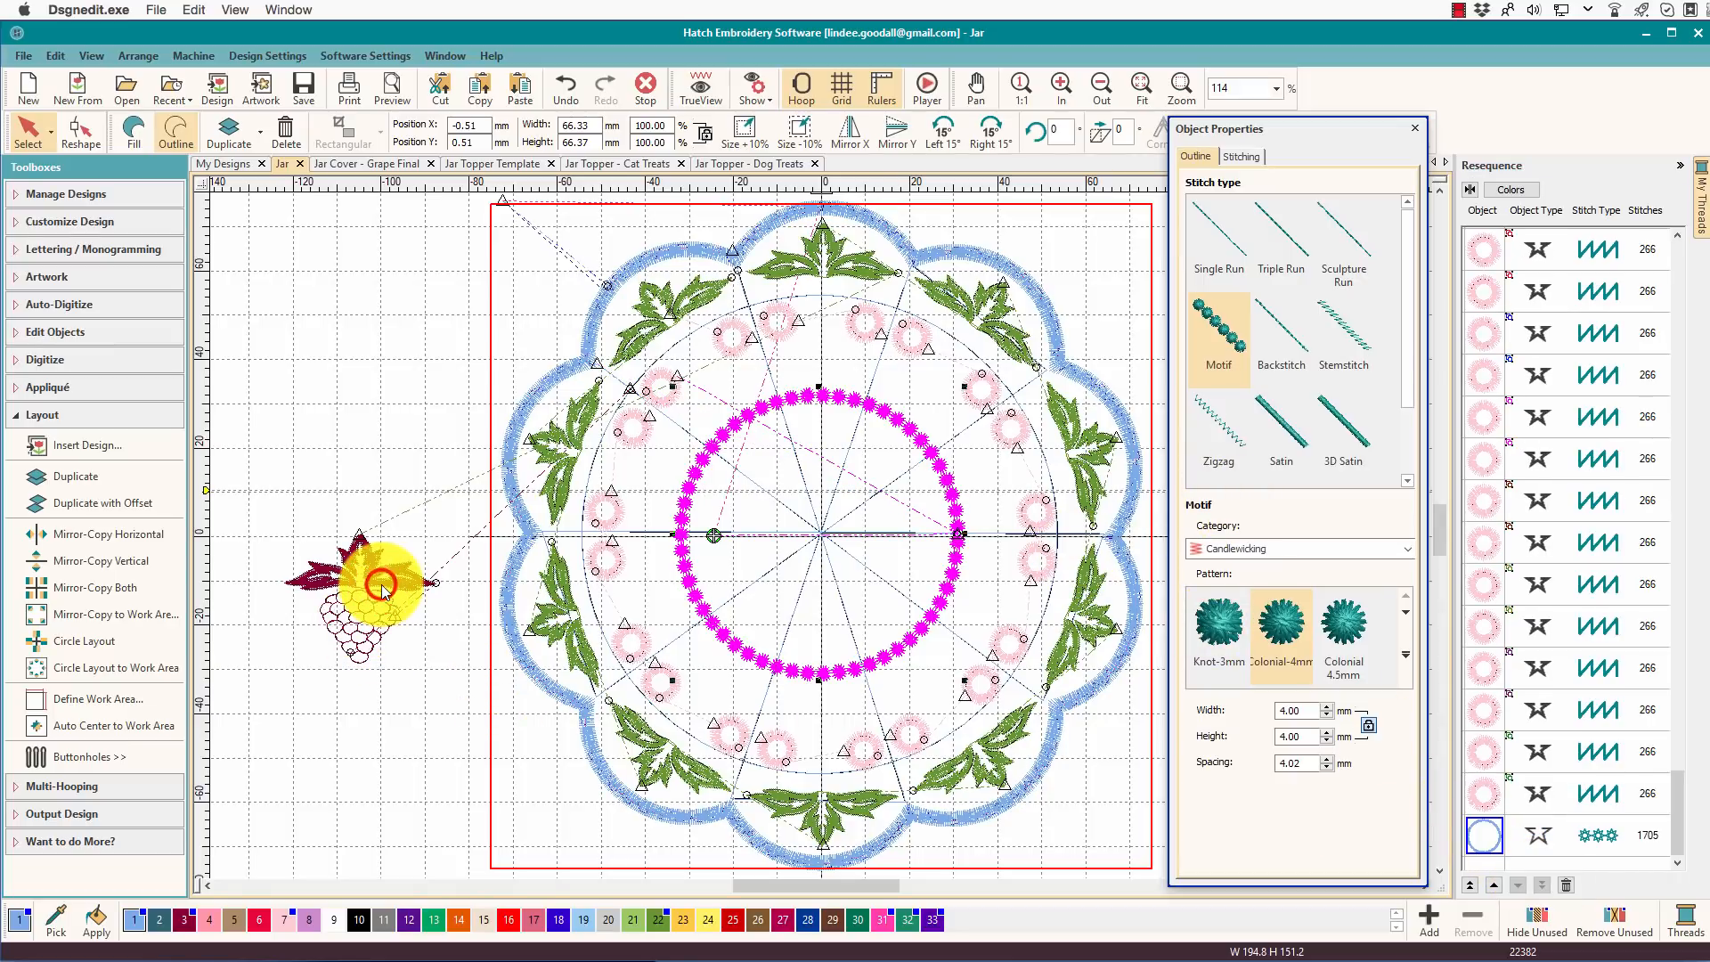
left_click(1541, 885)
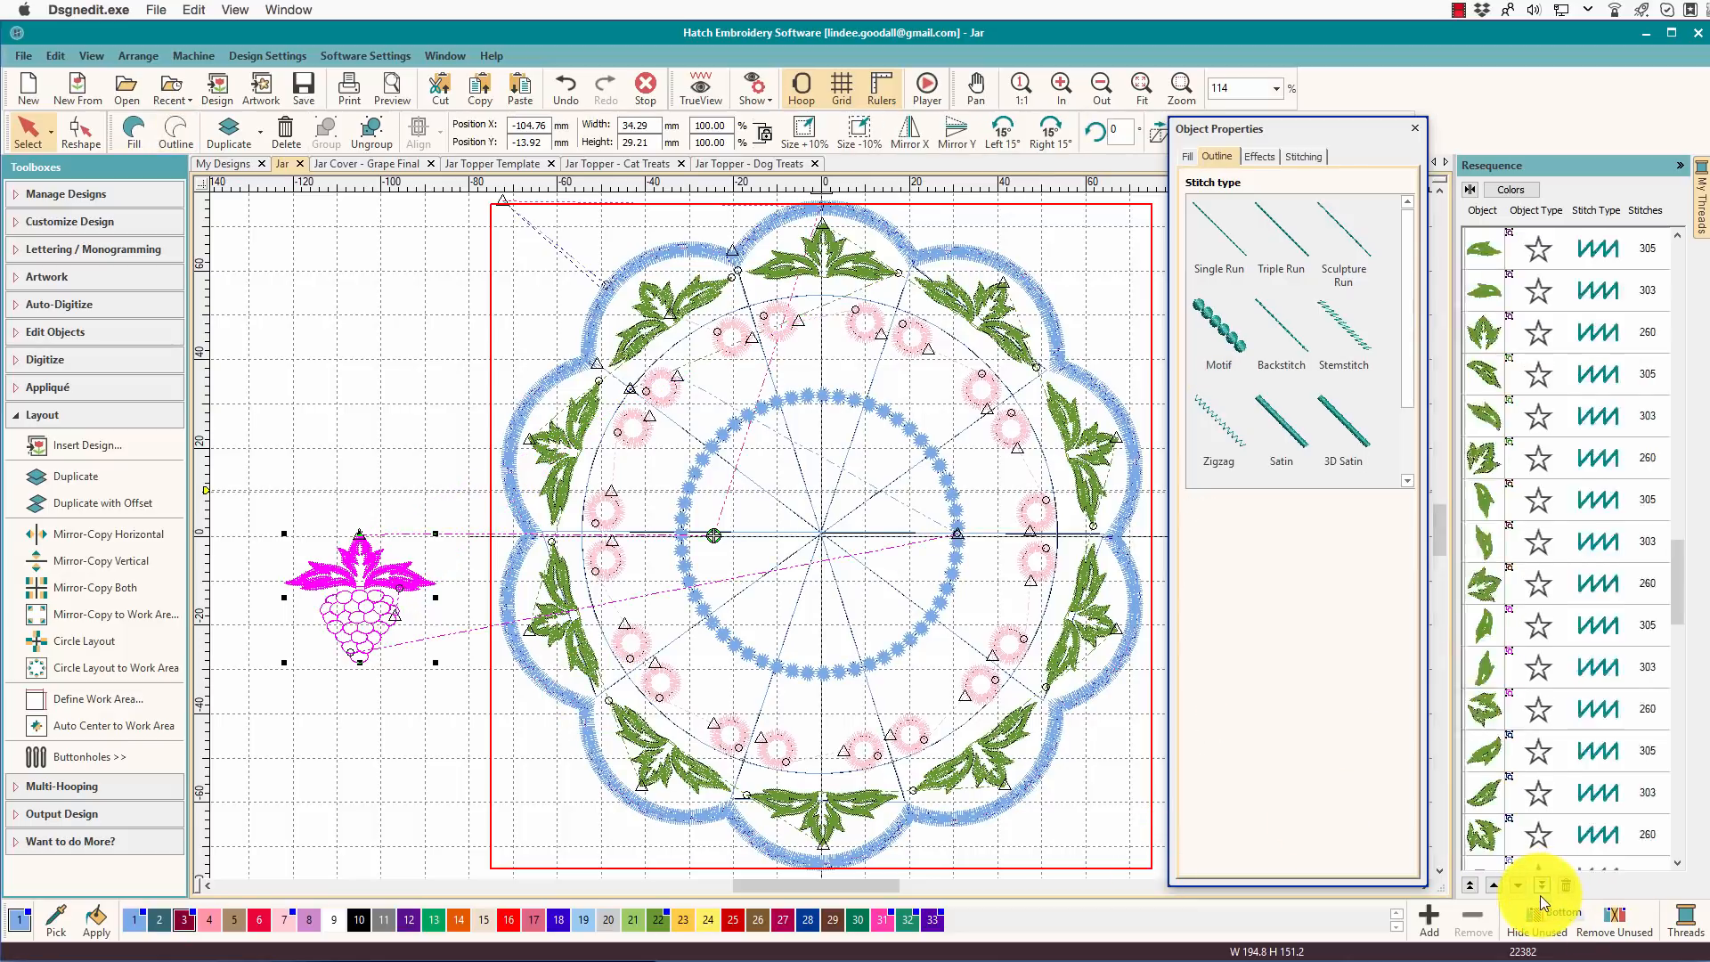
Recolour the grape motif with purple thread colour 33 and move it inside the candlewick ring, centred at about X 0.41, Y -12.31 mm
left_click(937, 920)
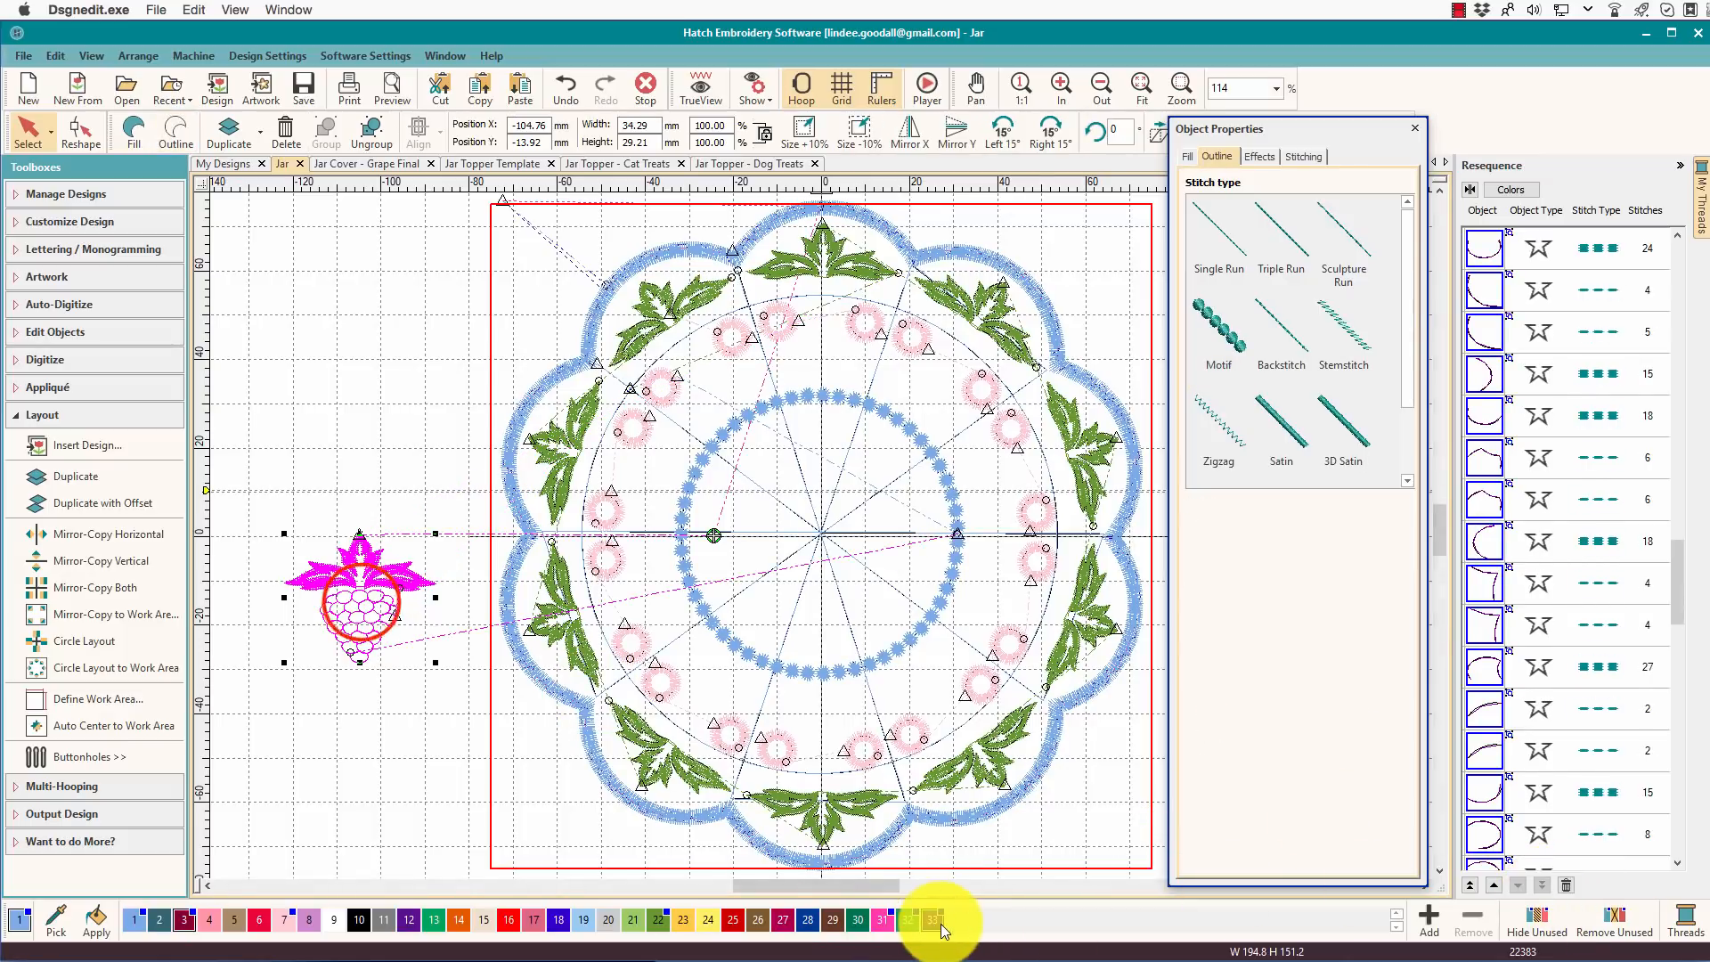
left_click_drag(820, 592, 819, 591)
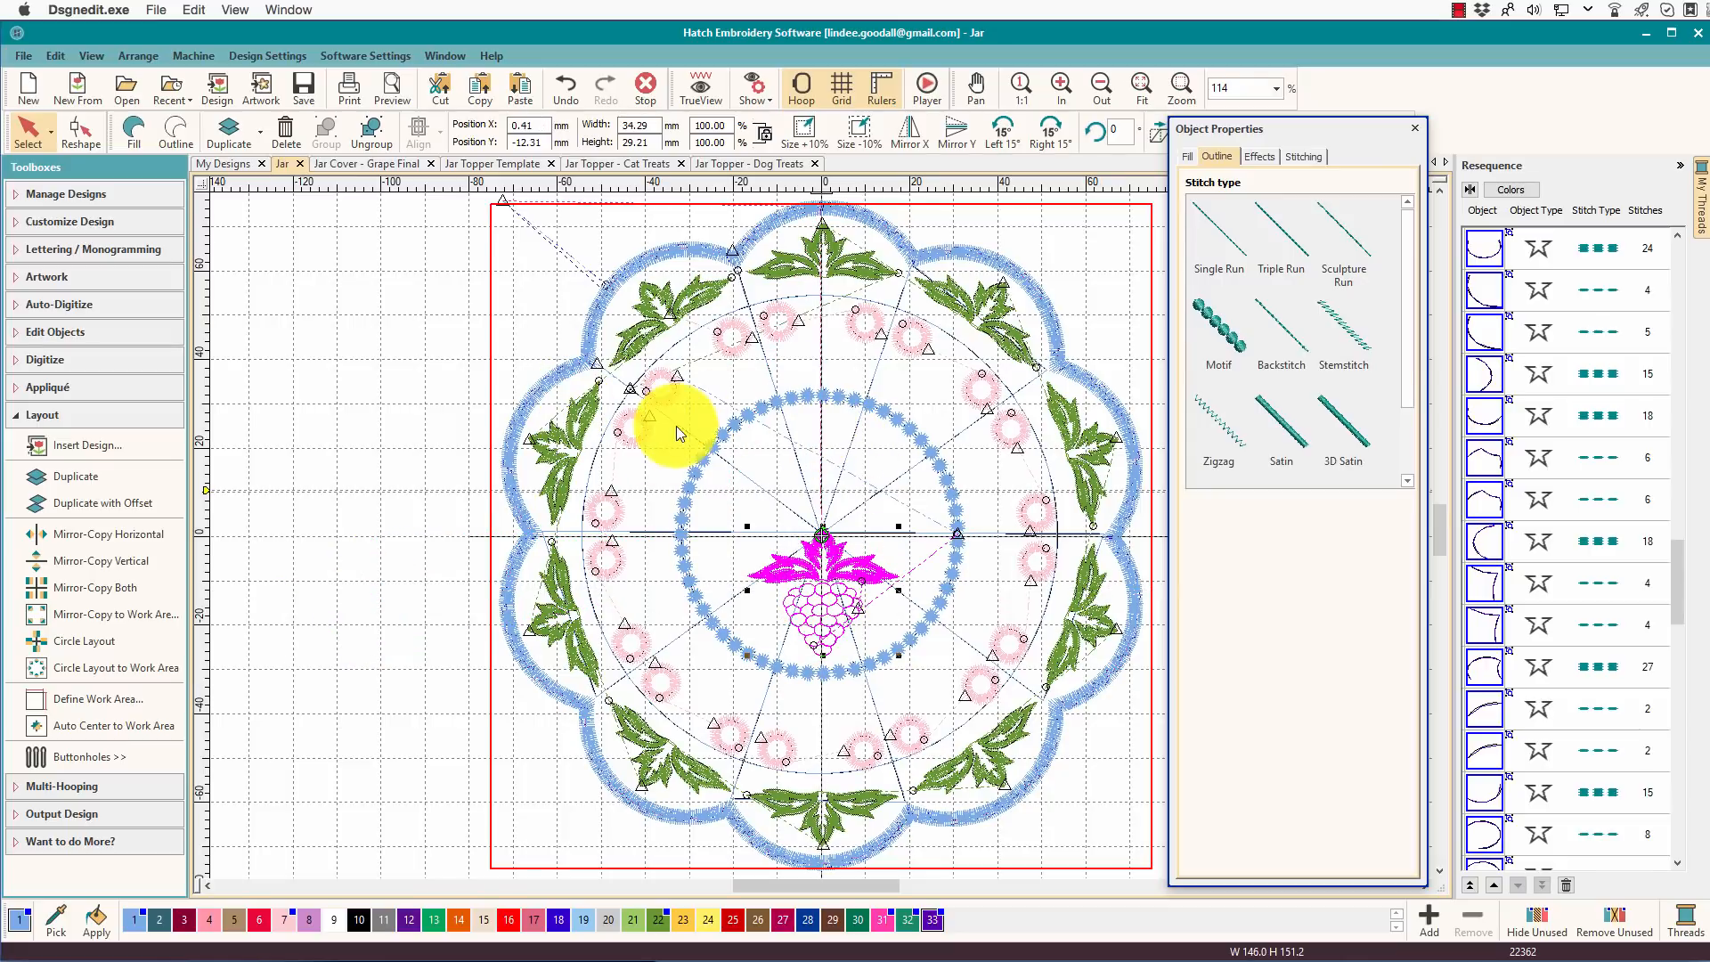
Add the lettering "Grape" at the hoop centre, just above the grape motif
left_click(18, 253)
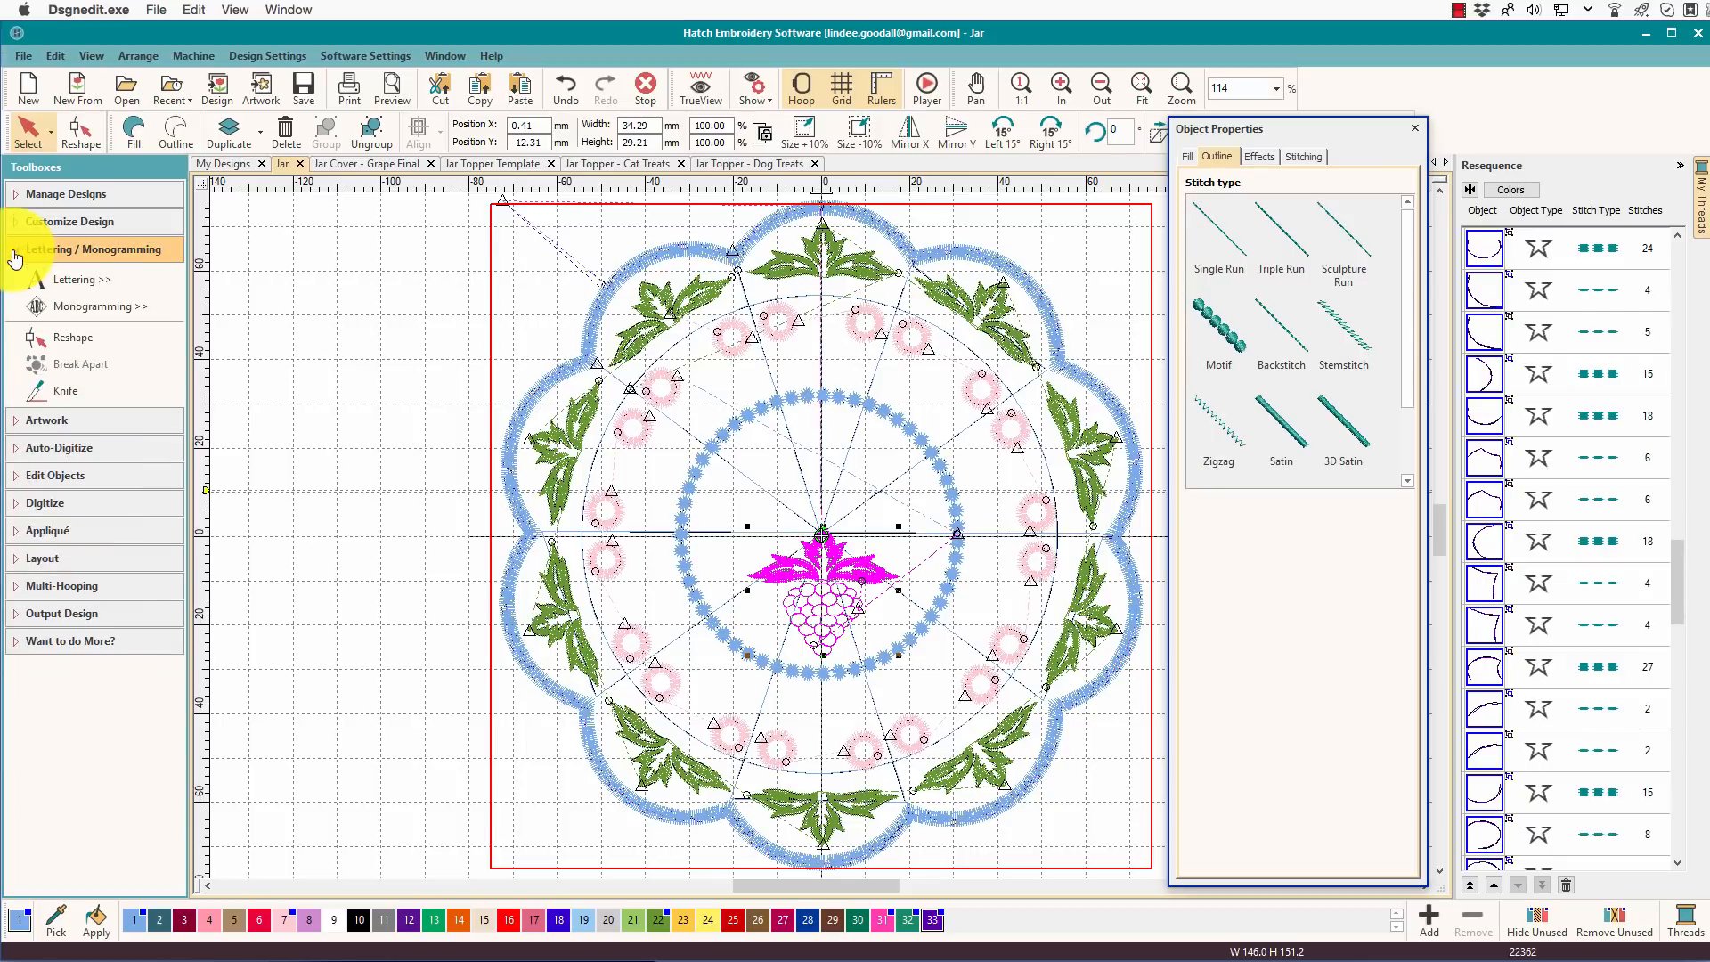
left_click(54, 281)
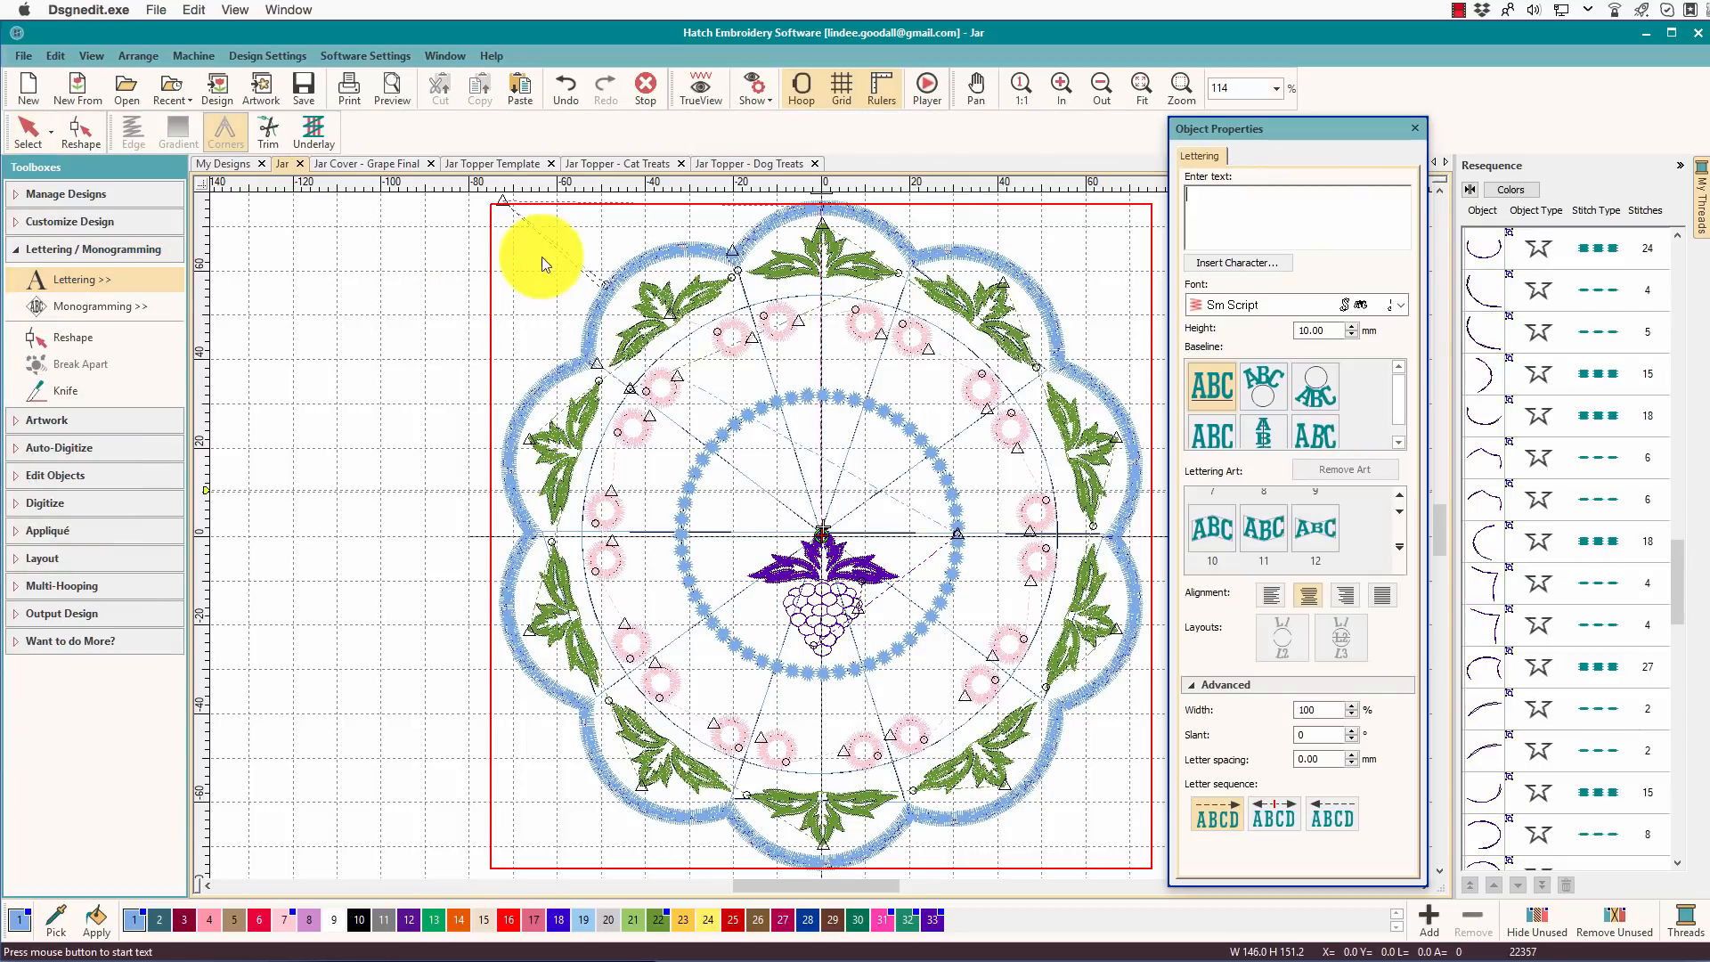
left_click(1296, 198)
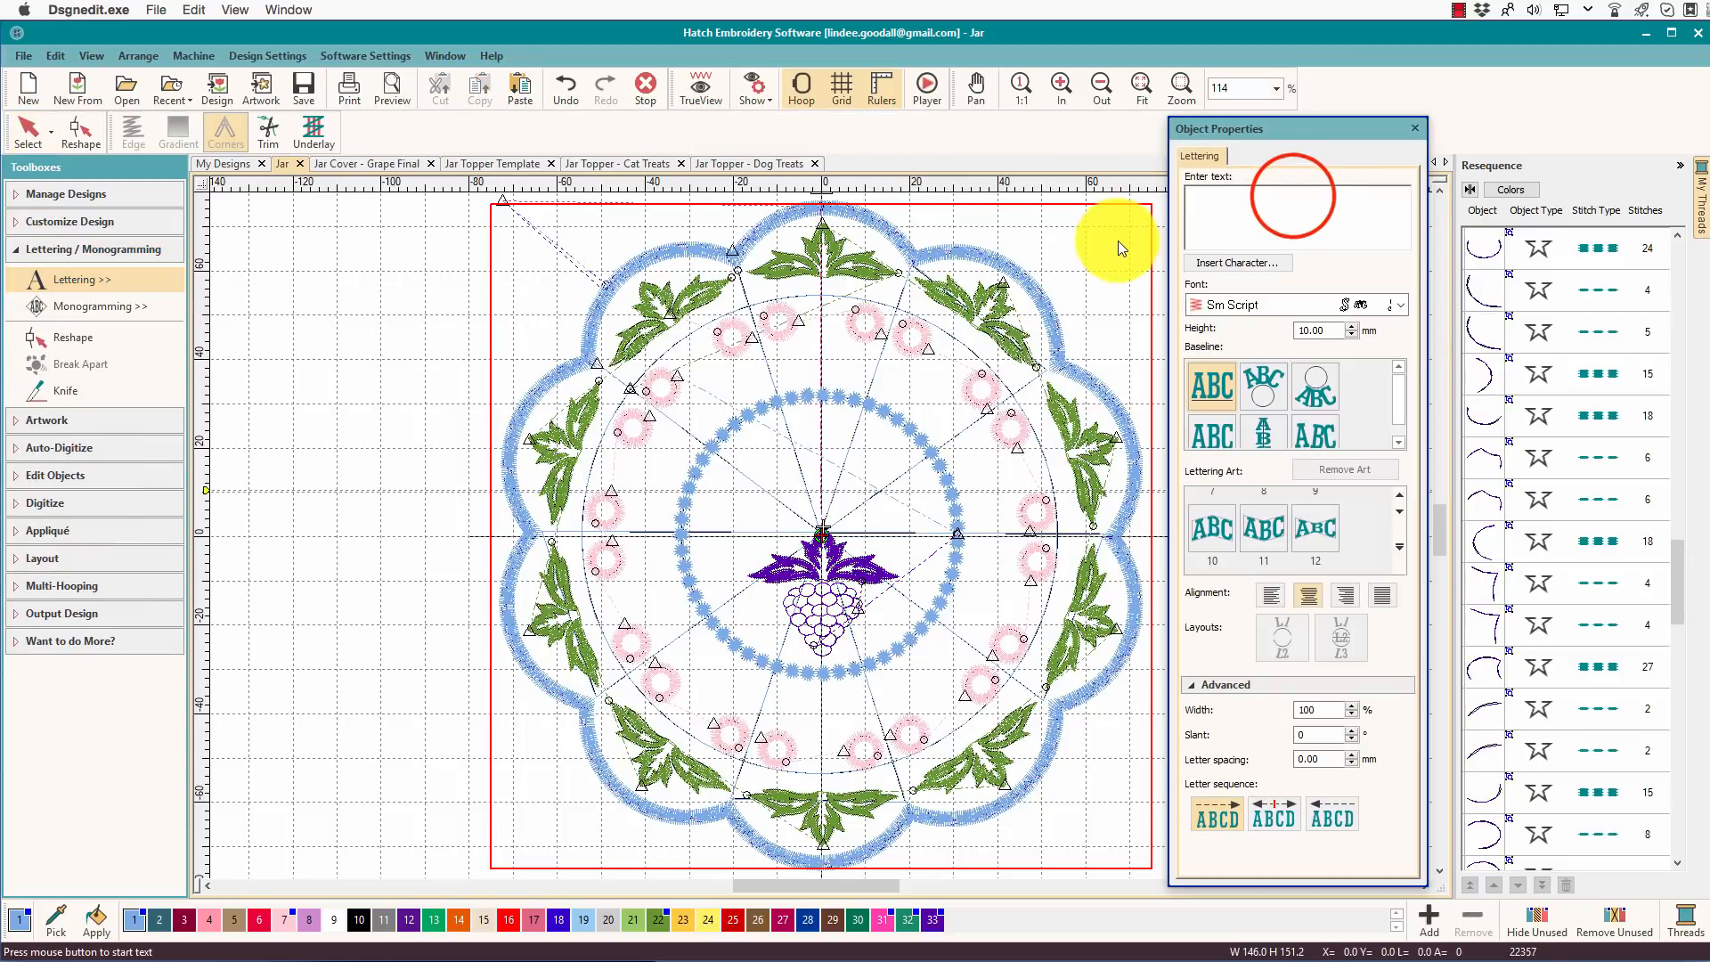
type("Gra")
left_click(1298, 194)
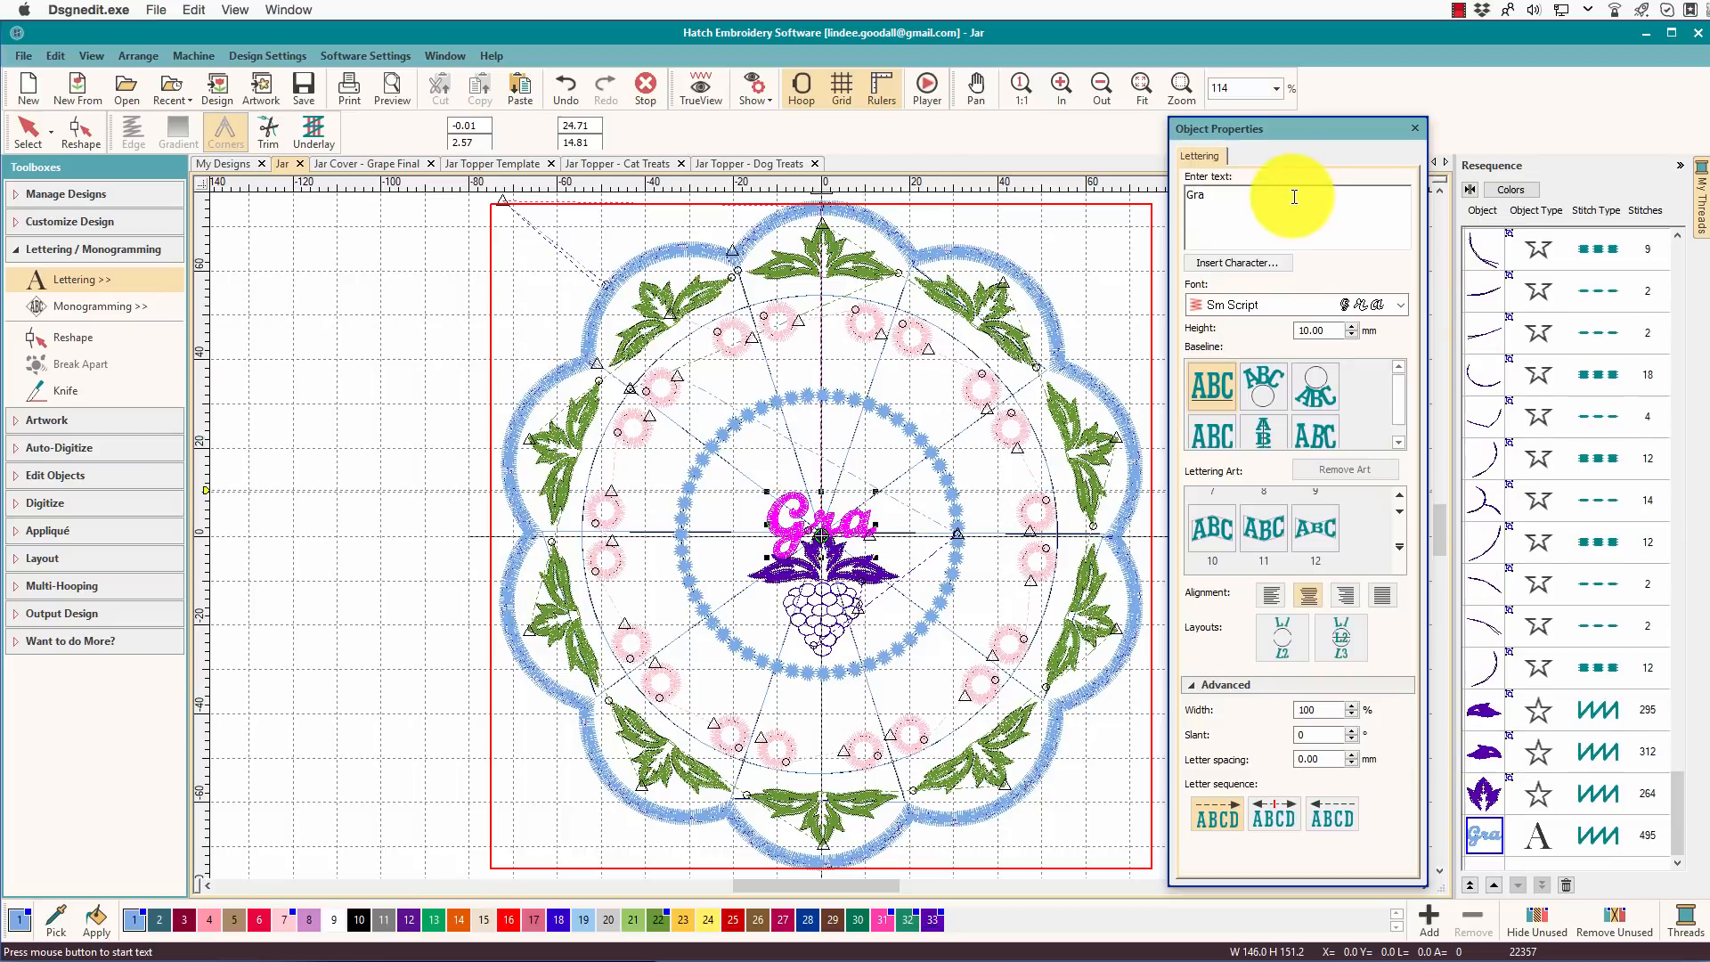
type("pe")
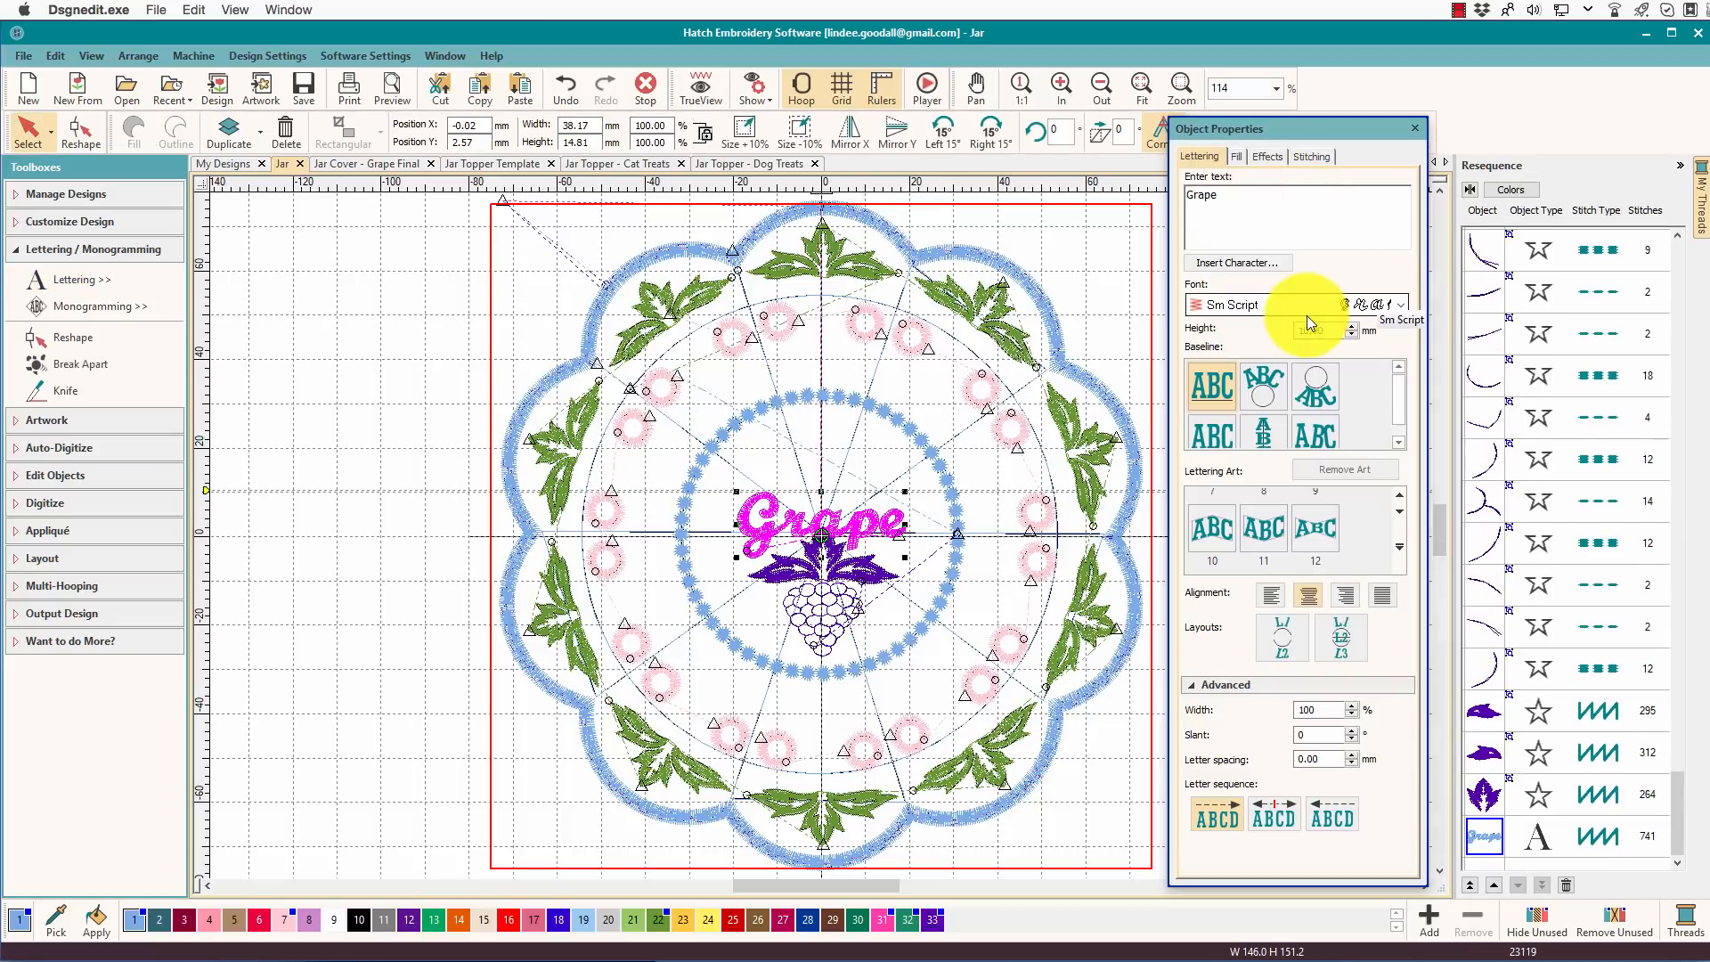
Move the lettering "Grape" up to about X 0.39, Y 7.99 mm and arch it with the over-circle baseline and lettering art 10
left_click(890, 525)
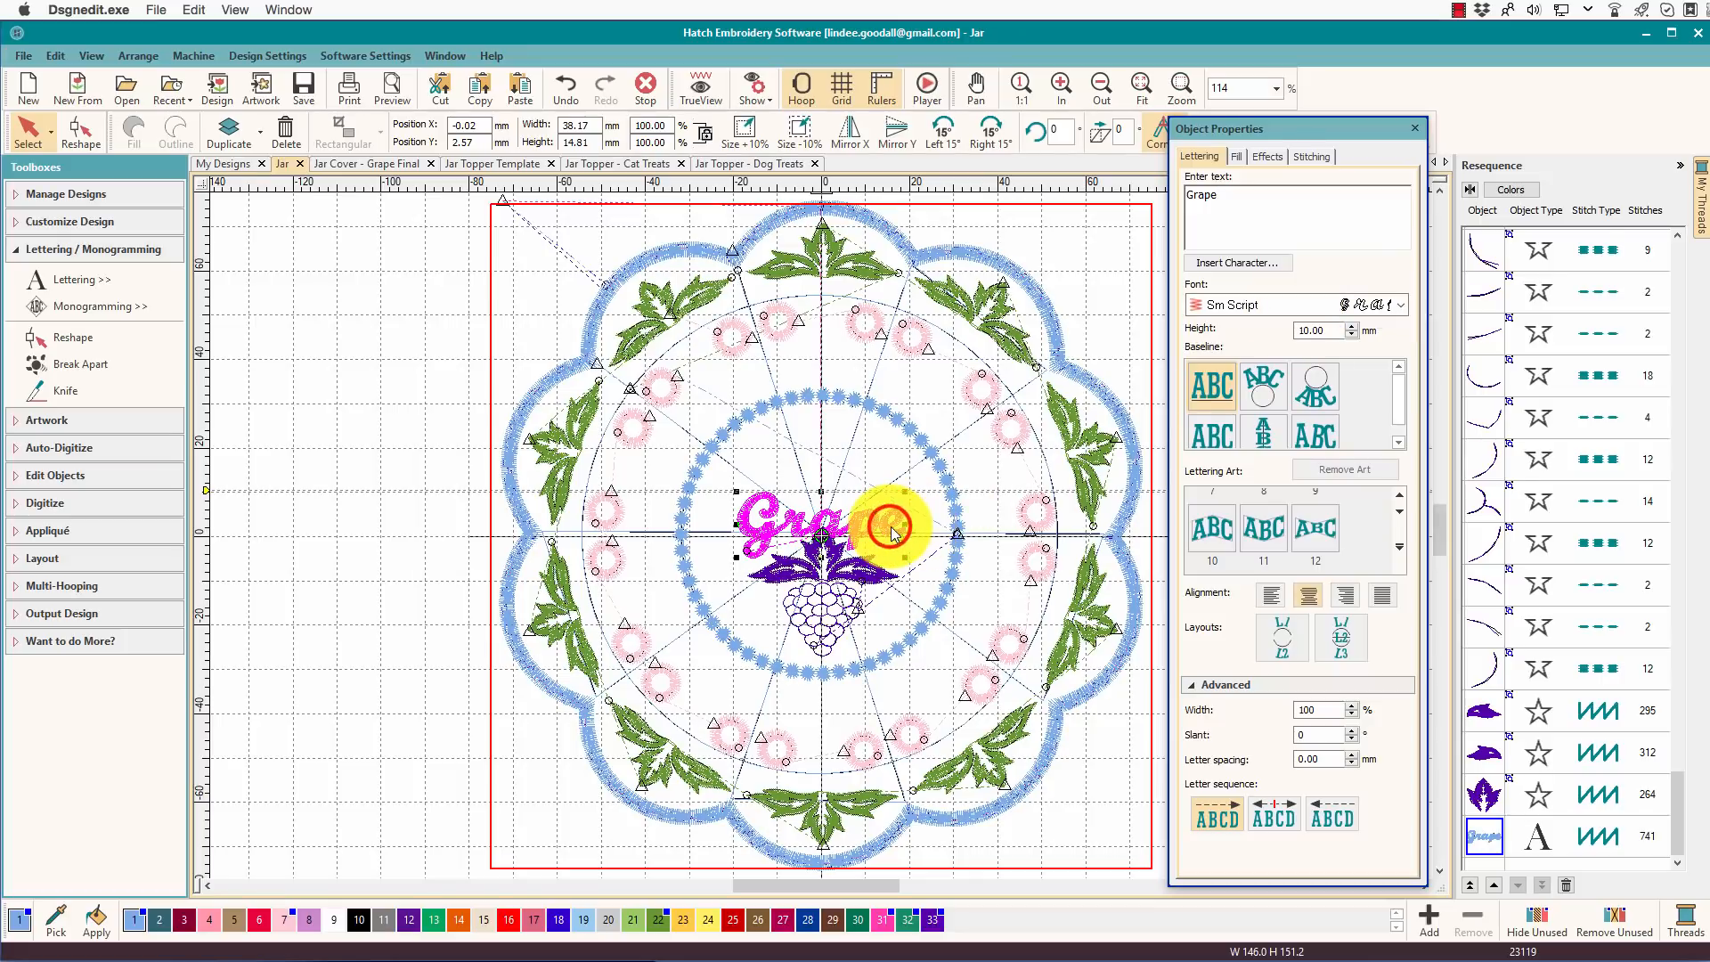
left_click_drag(890, 523, 894, 499)
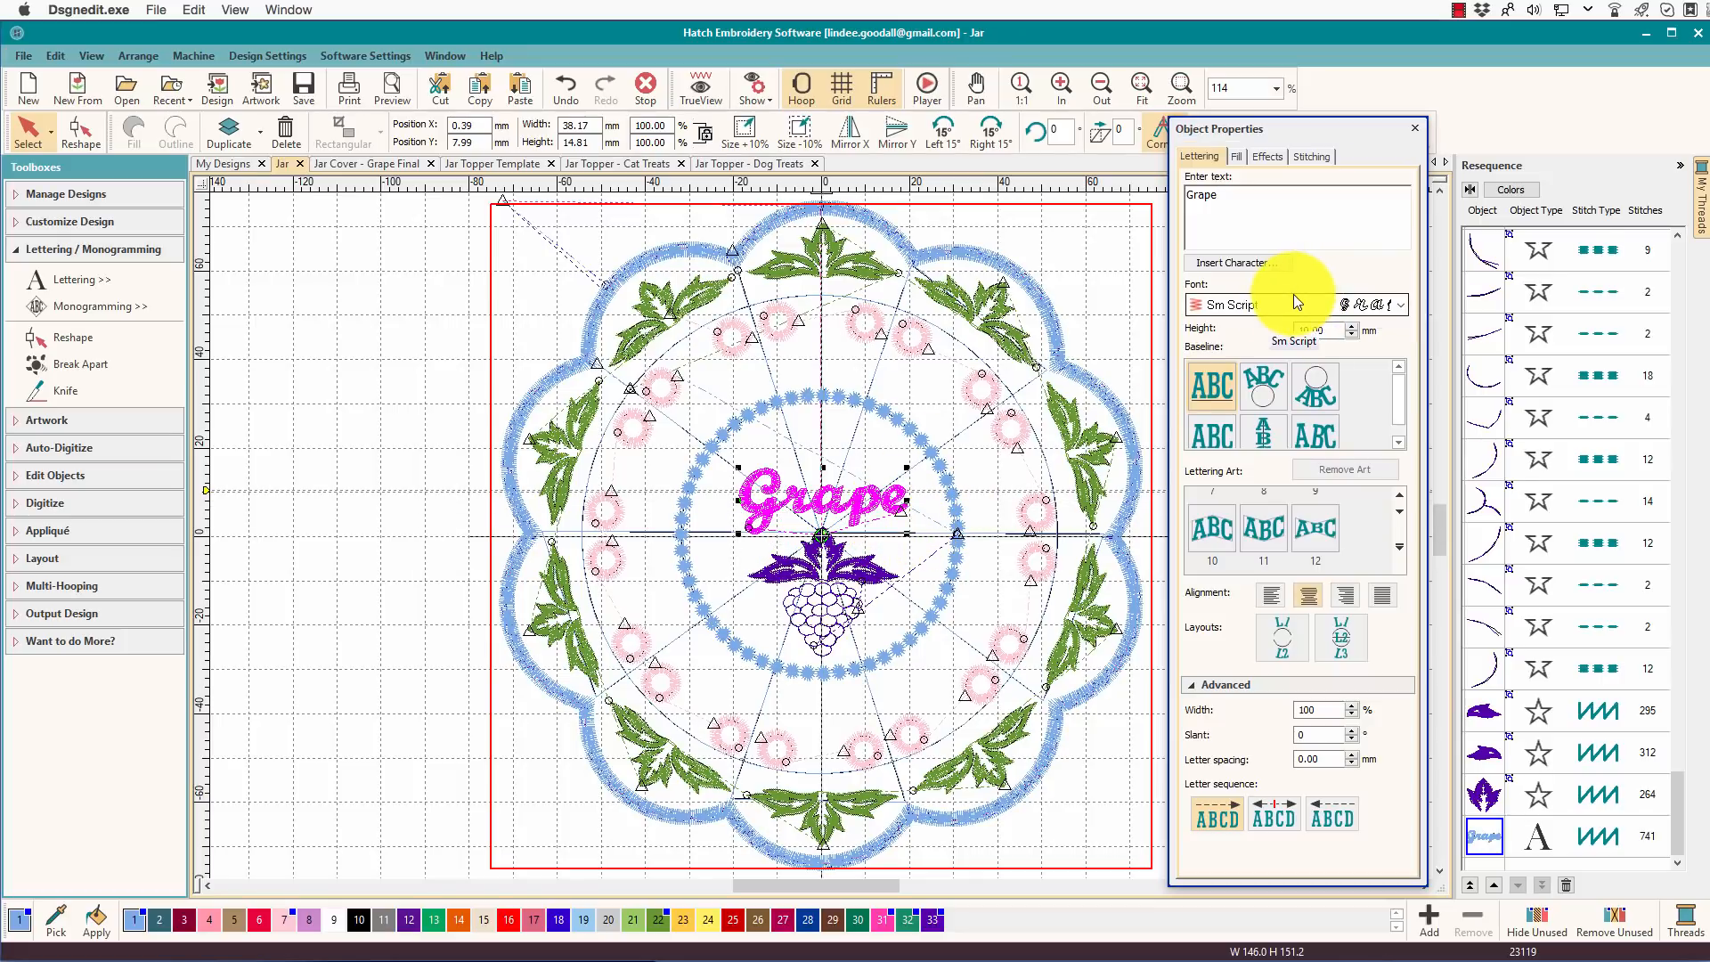
left_click(1262, 377)
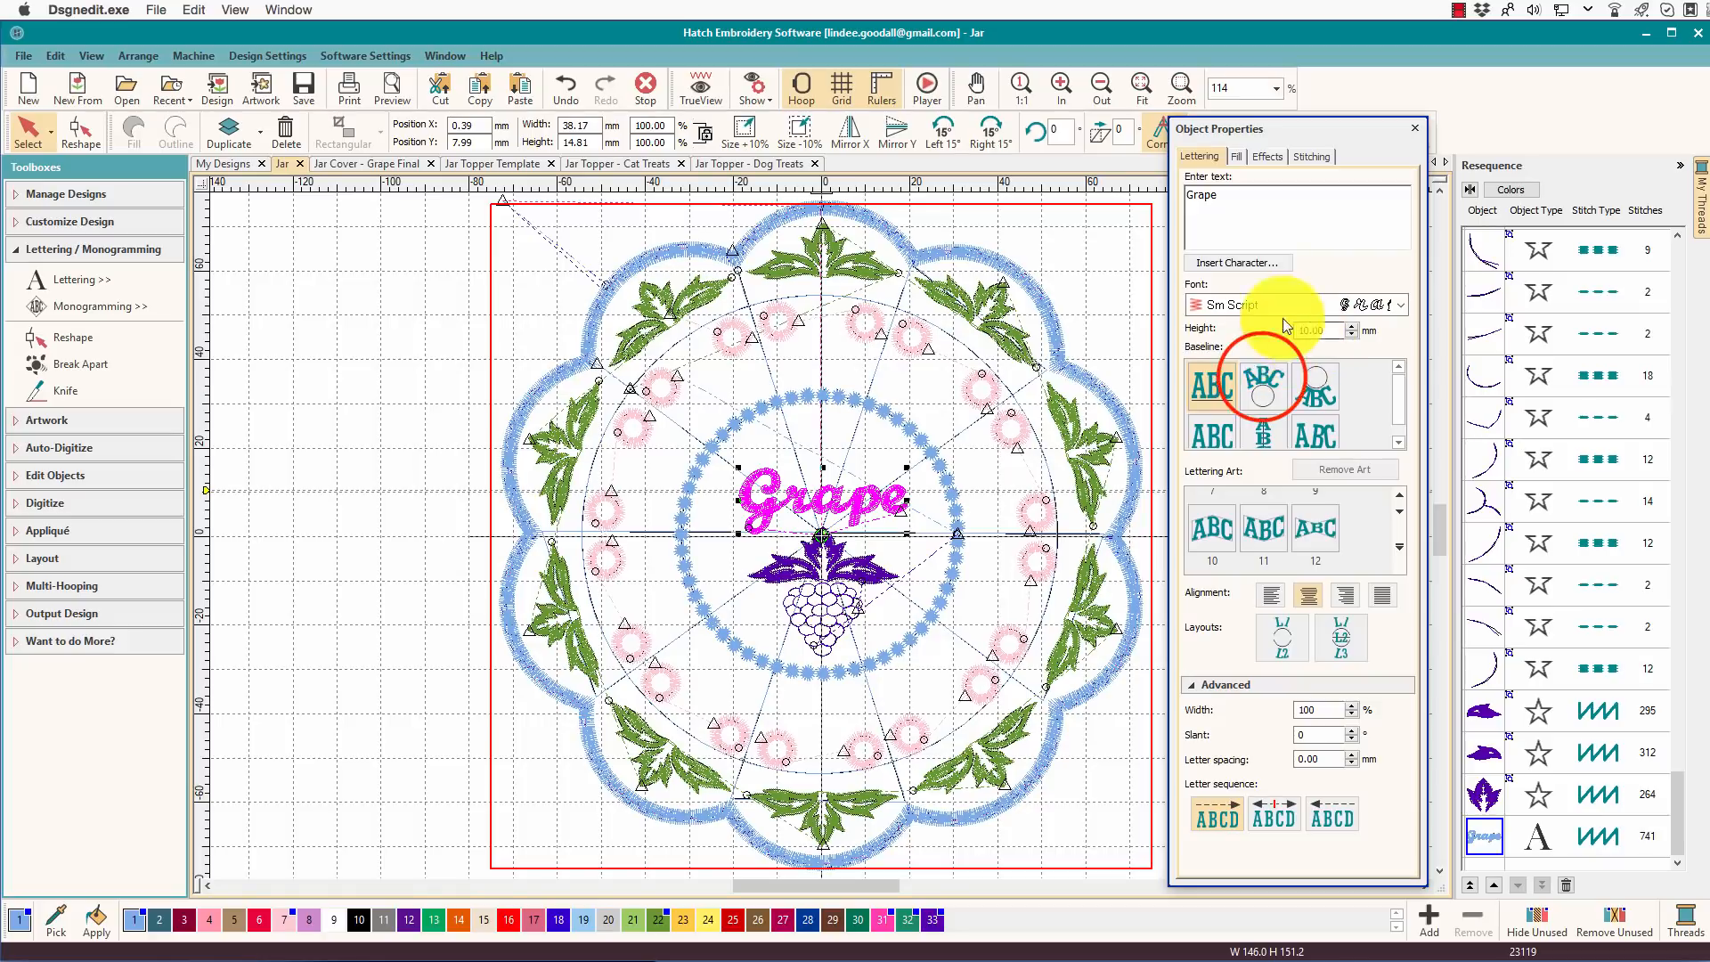
left_click(1213, 527)
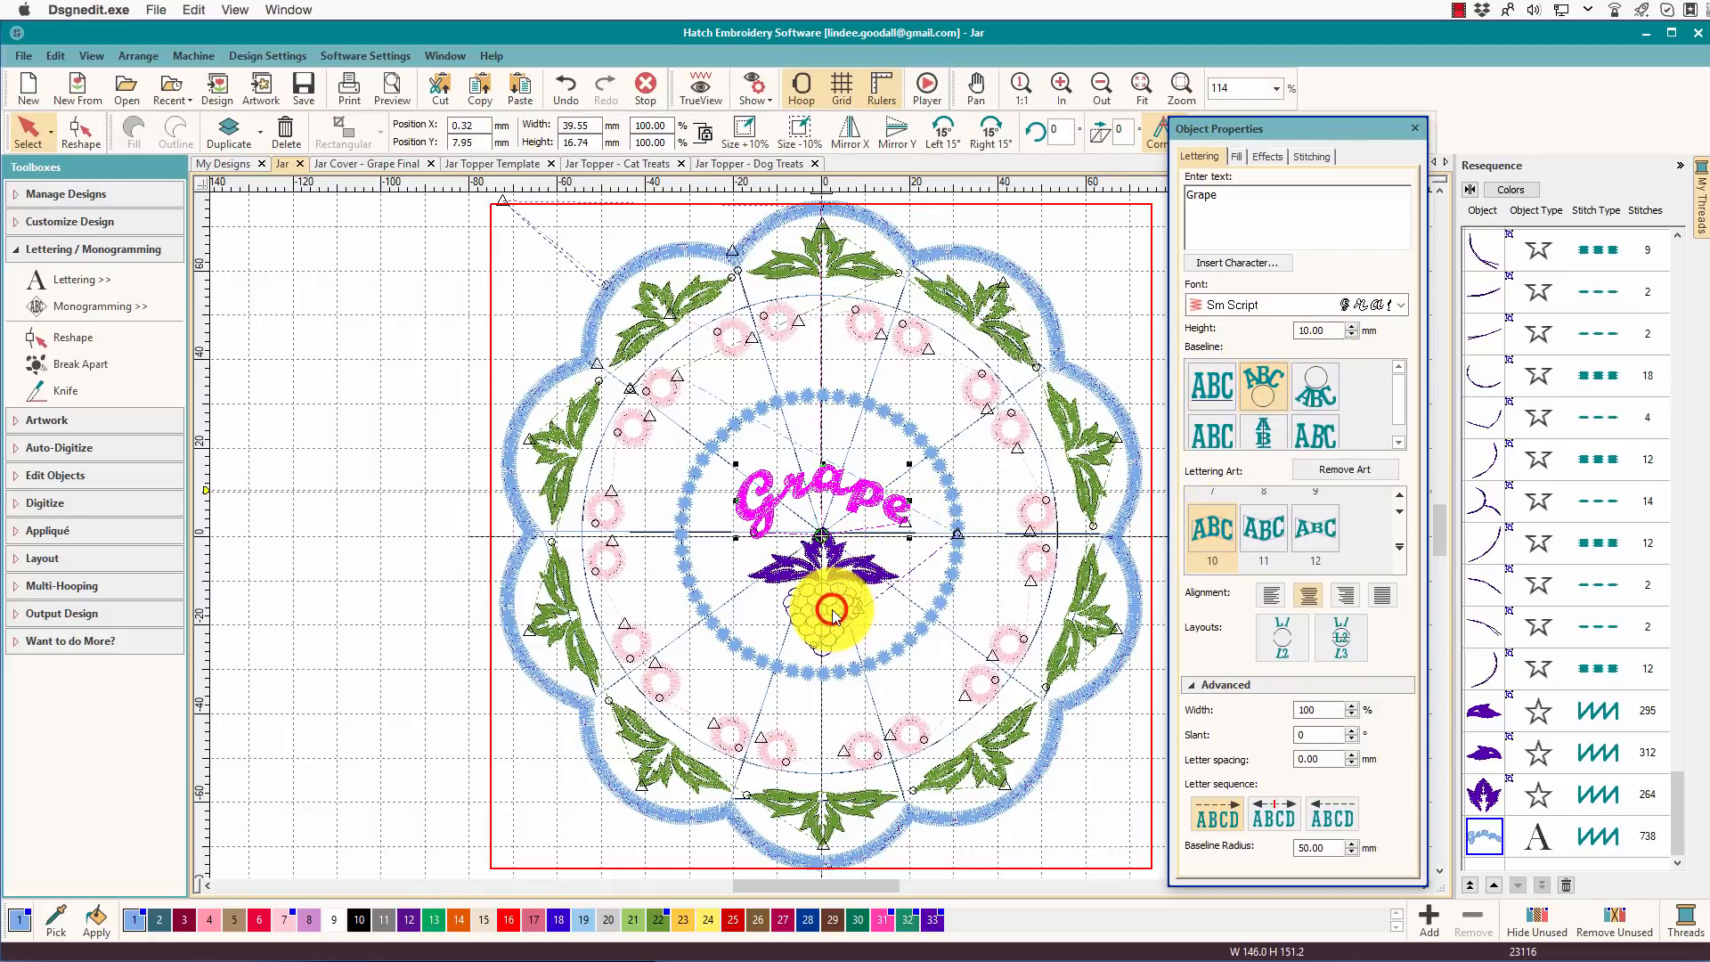
Move the grape motif up to about X 0.21, Y -7.68 mm under the lettering and recolour both with purple thread colour 33
left_click_drag(869, 581, 868, 553)
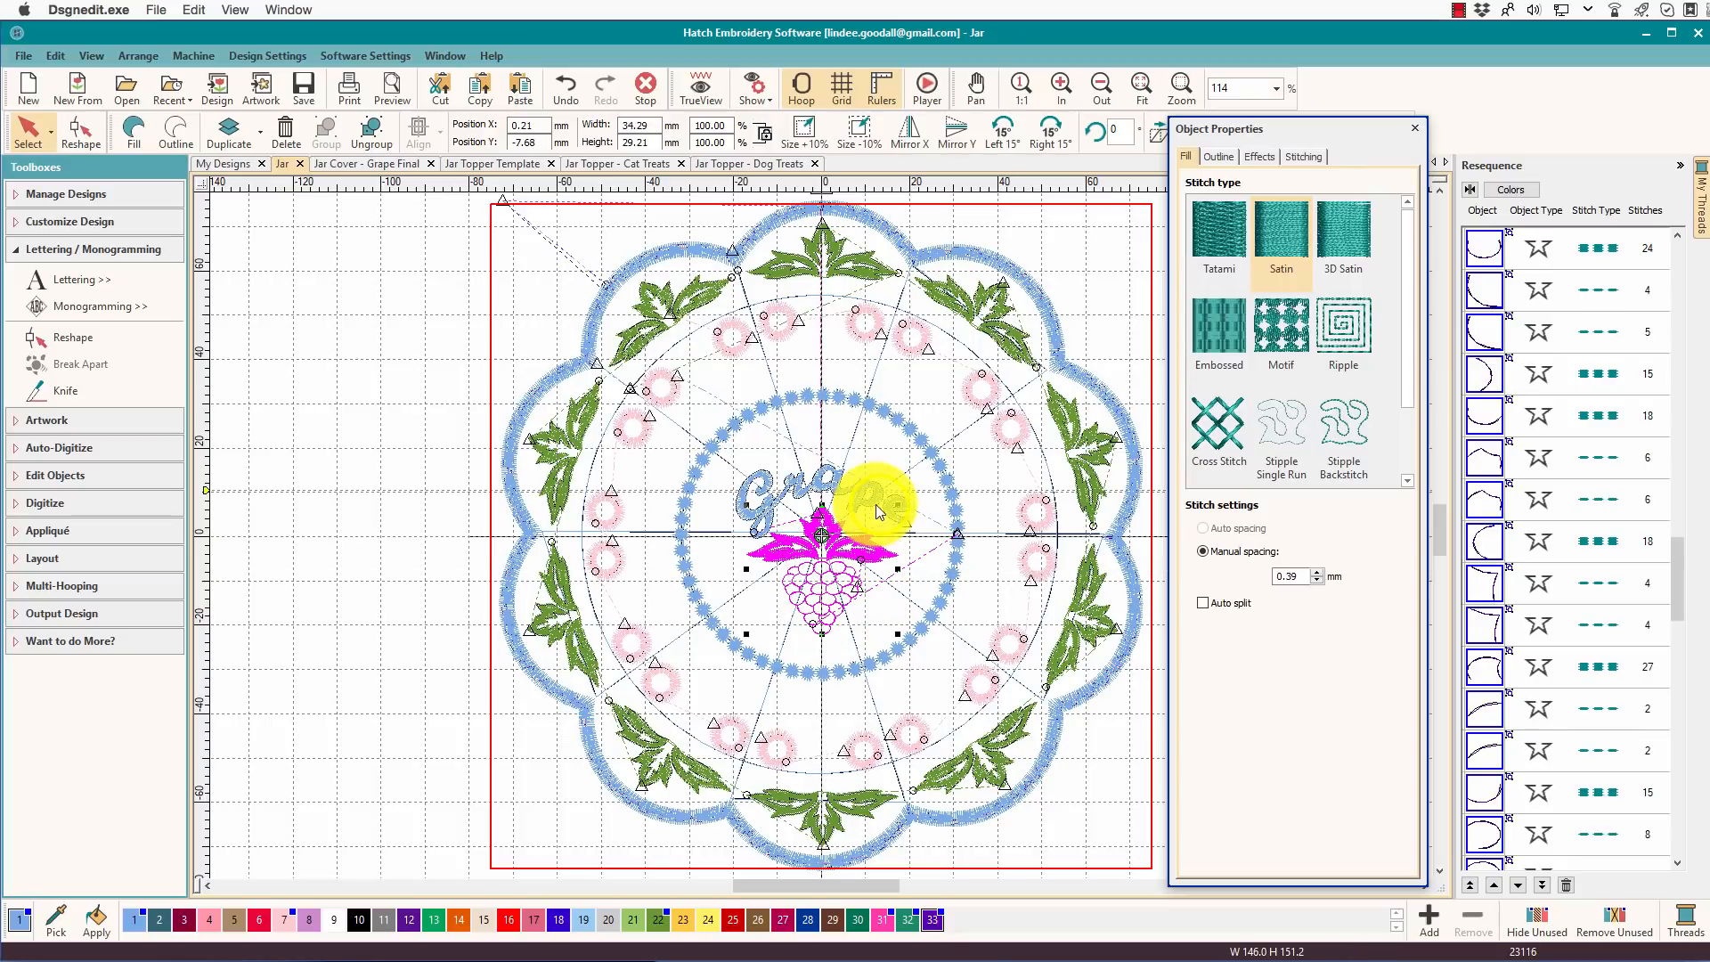
left_click(879, 505, "ctrl")
left_click(932, 919)
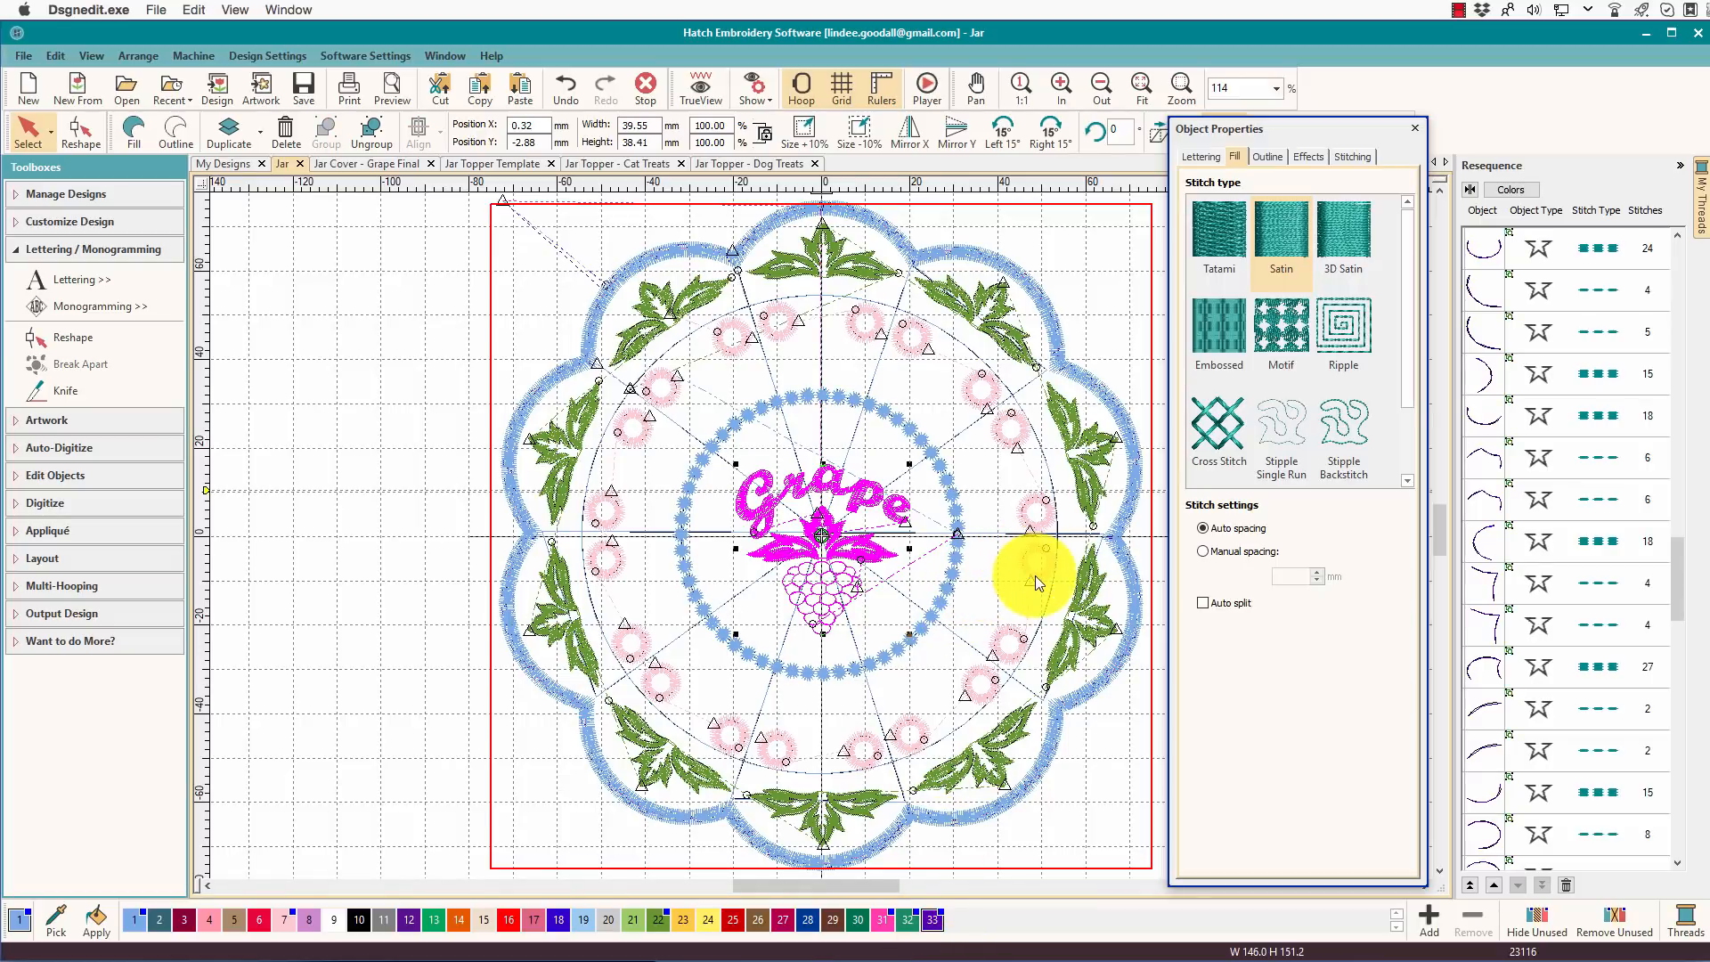
Group all the pink ribbon eyelets together, and group all the green leaf motifs together, selecting each set by thread colour
left_click(1511, 190)
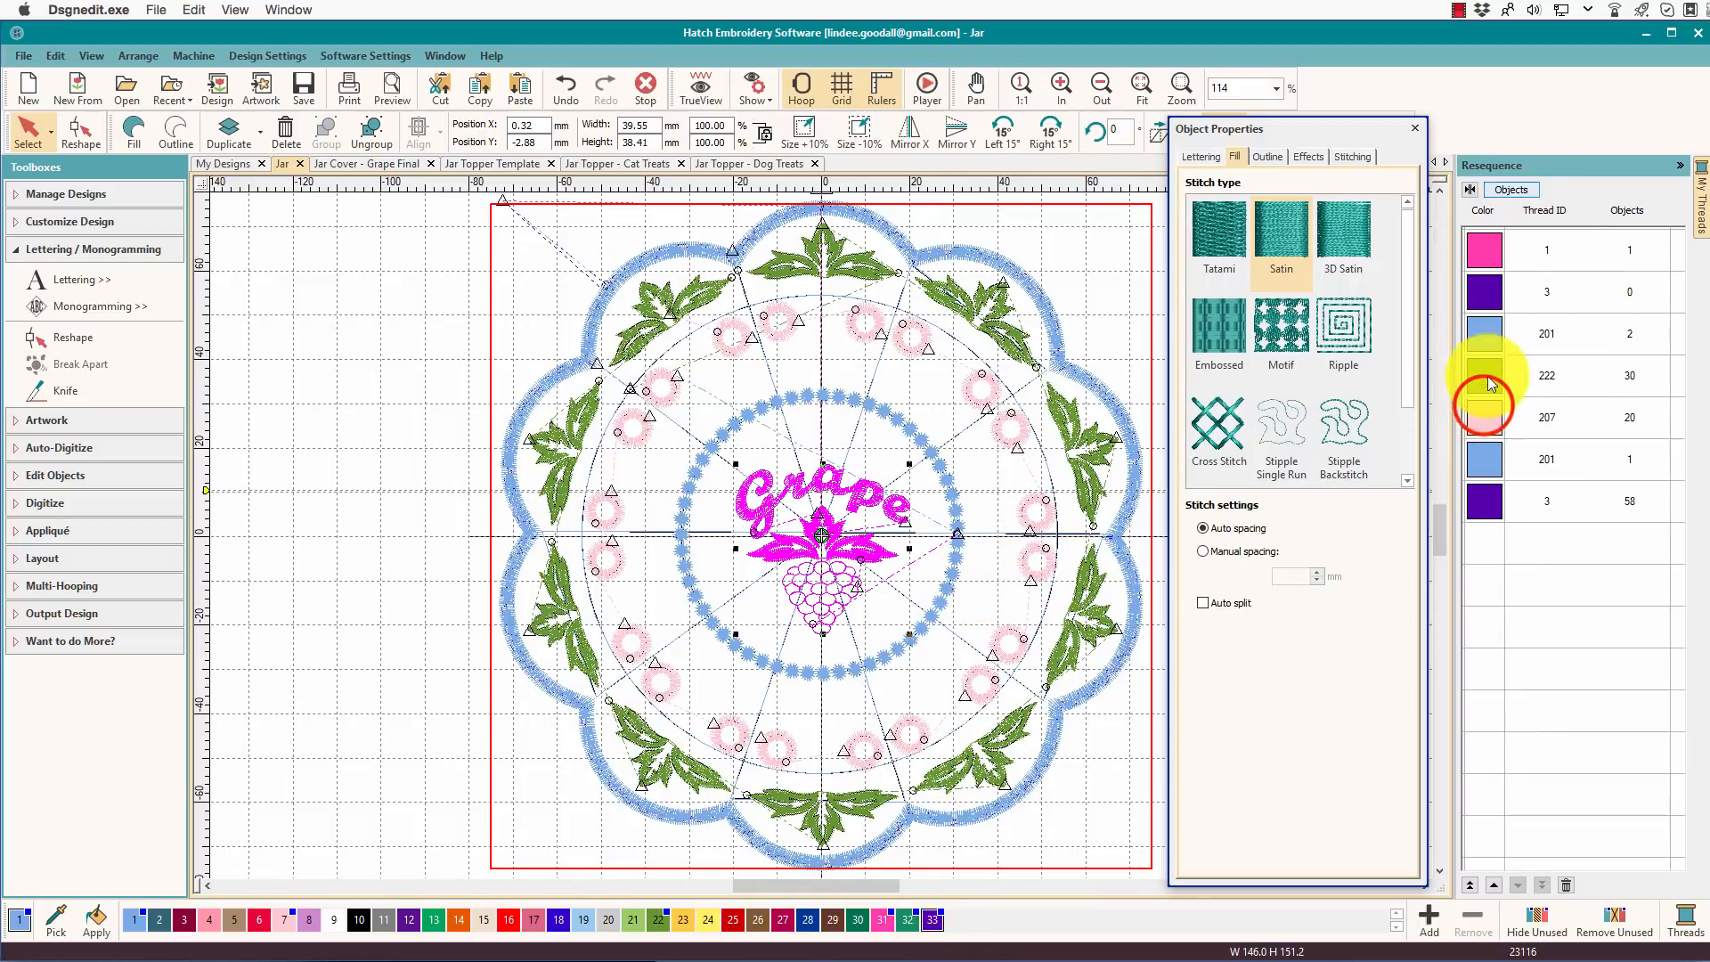
left_click(1484, 405)
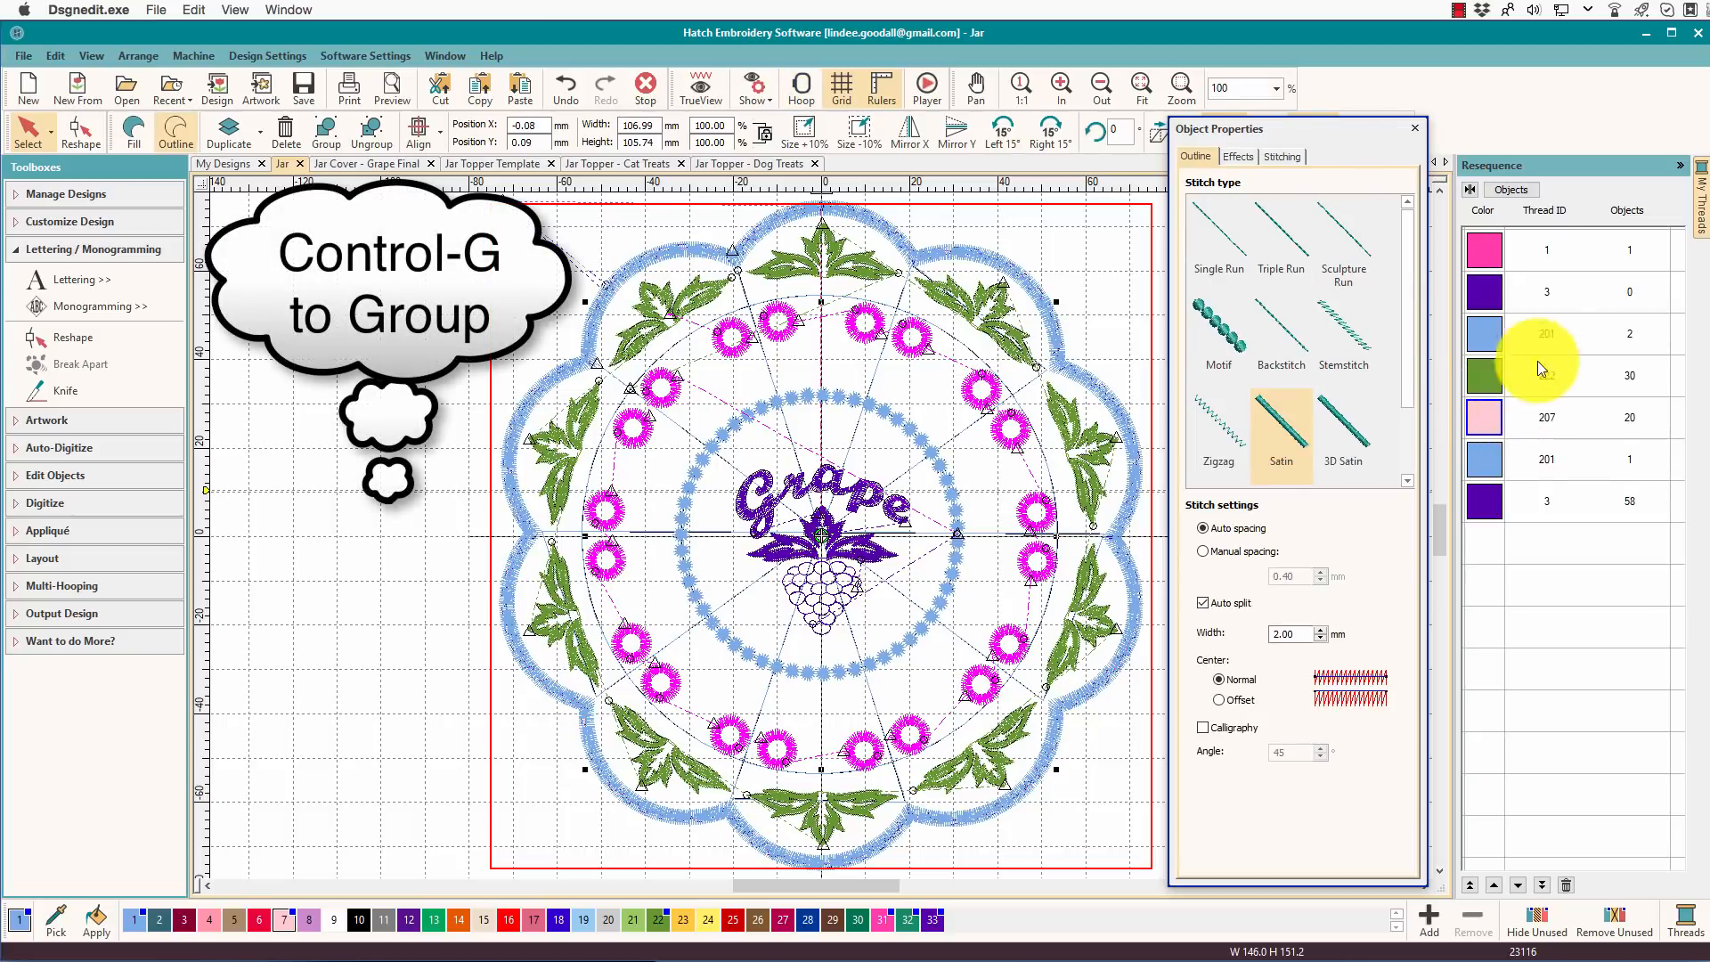
left_click(1494, 369)
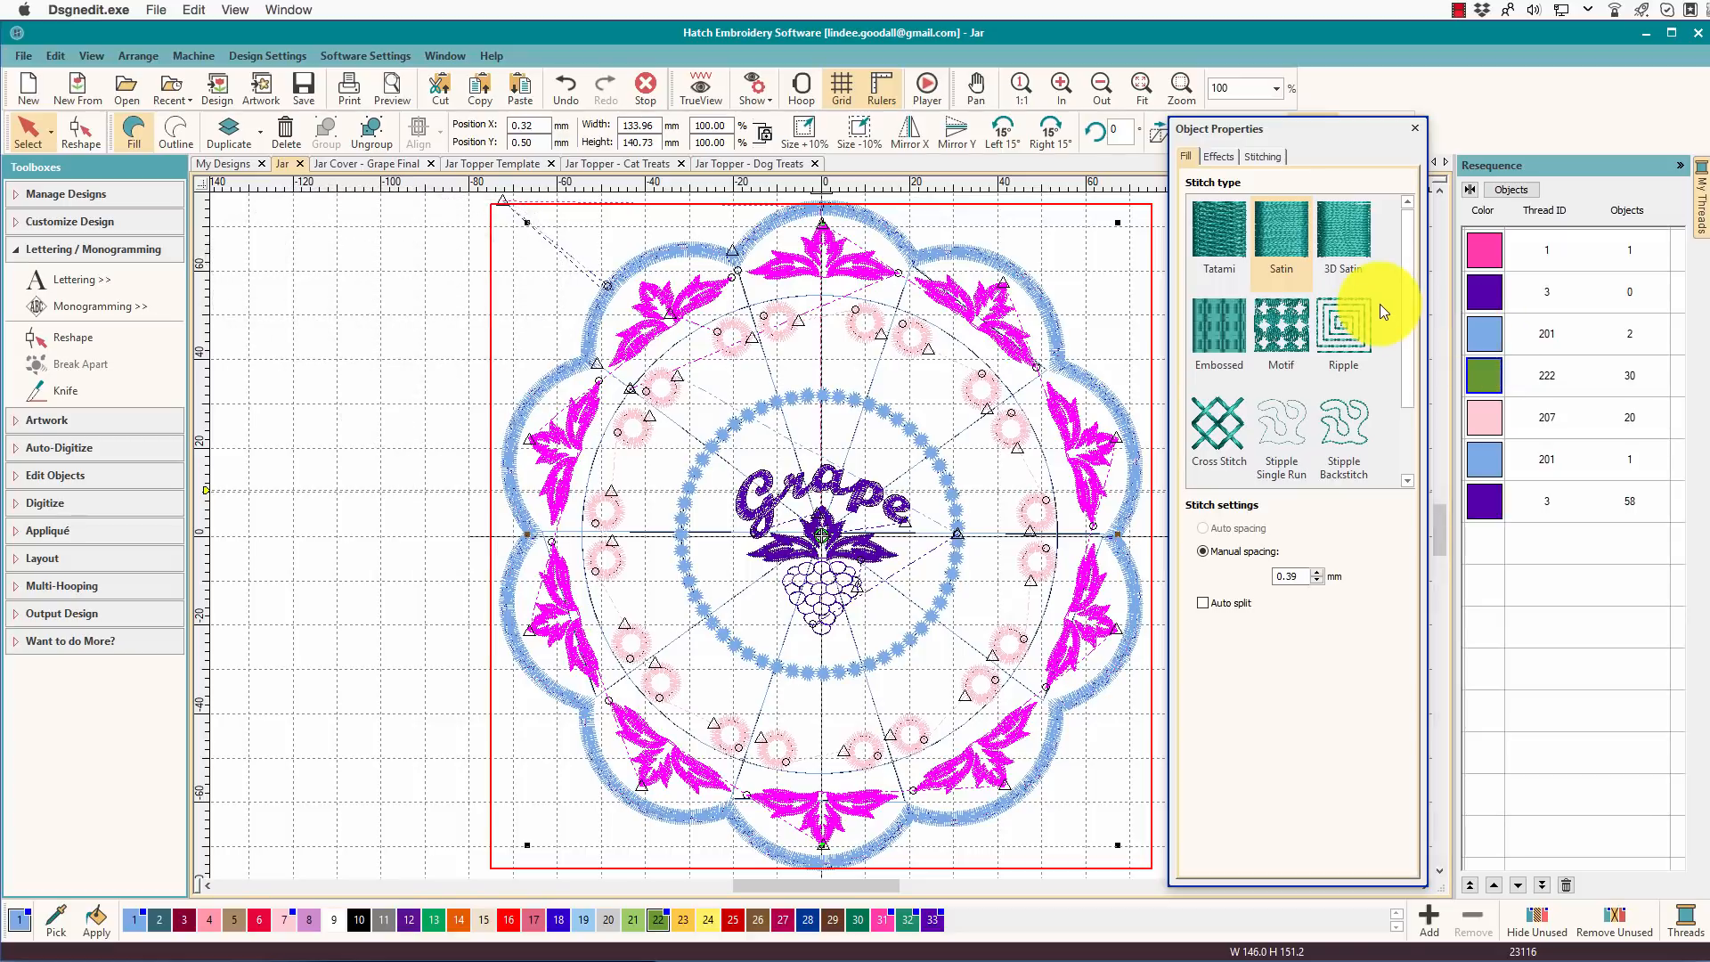
key("Escape")
Align the centres of all design elements with each other
key("ctrl+a")
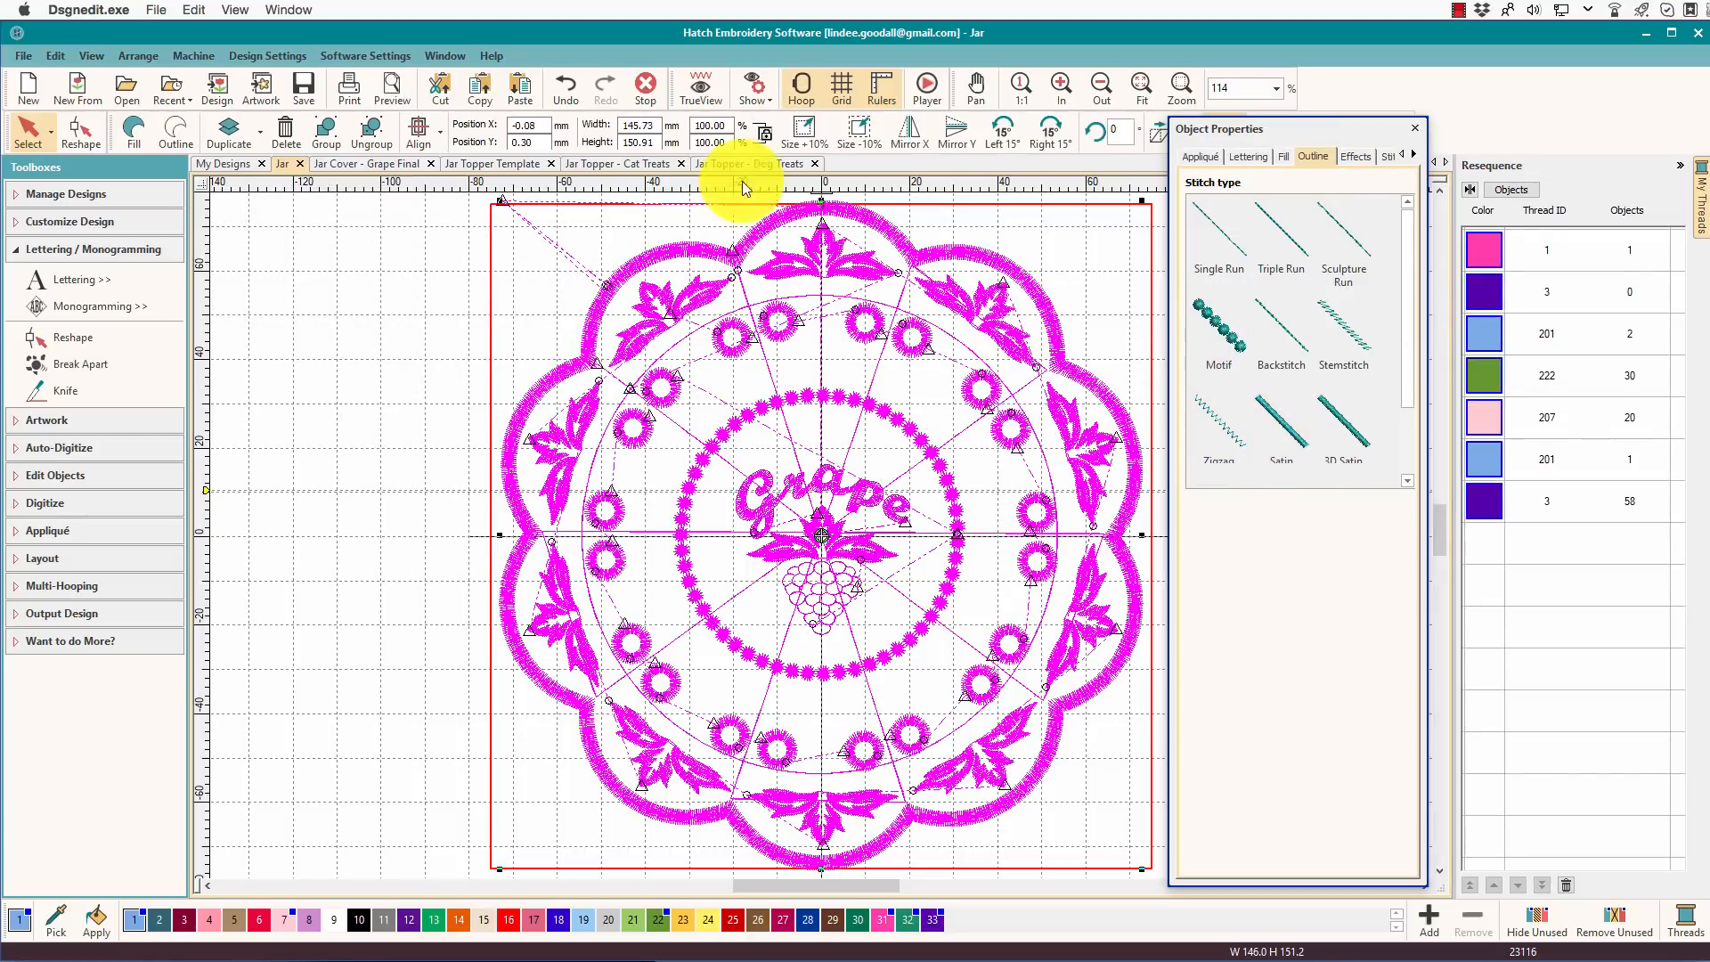
left_click(438, 129)
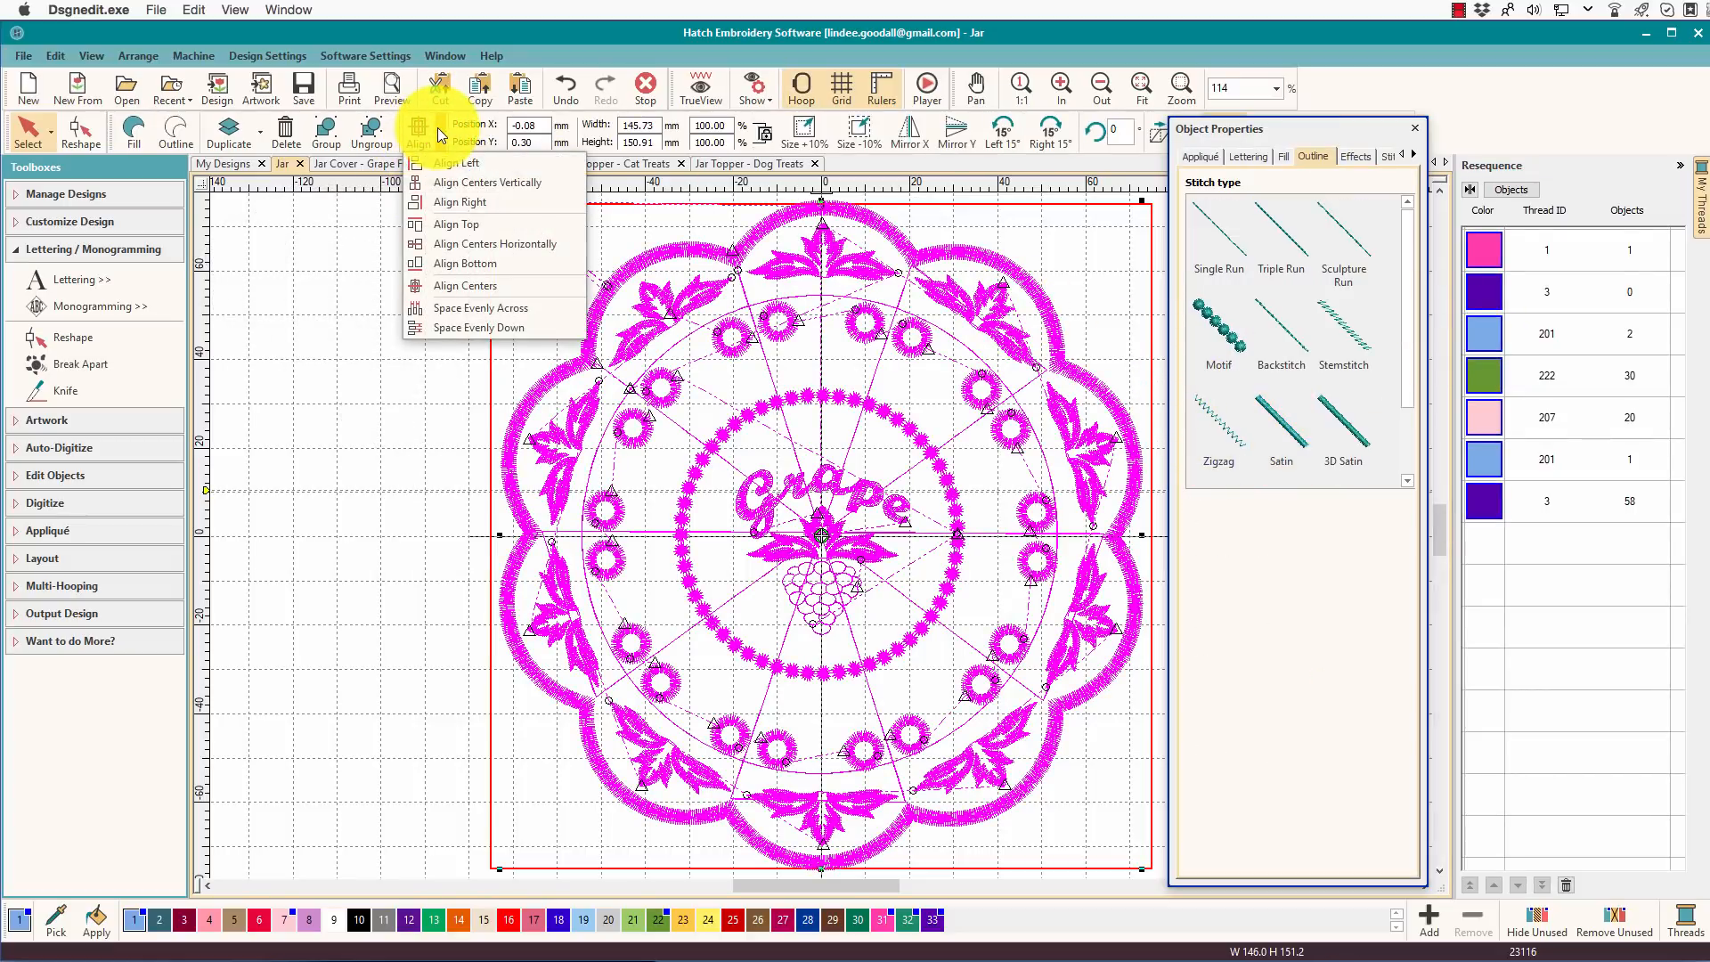
left_click(436, 286)
key("Escape")
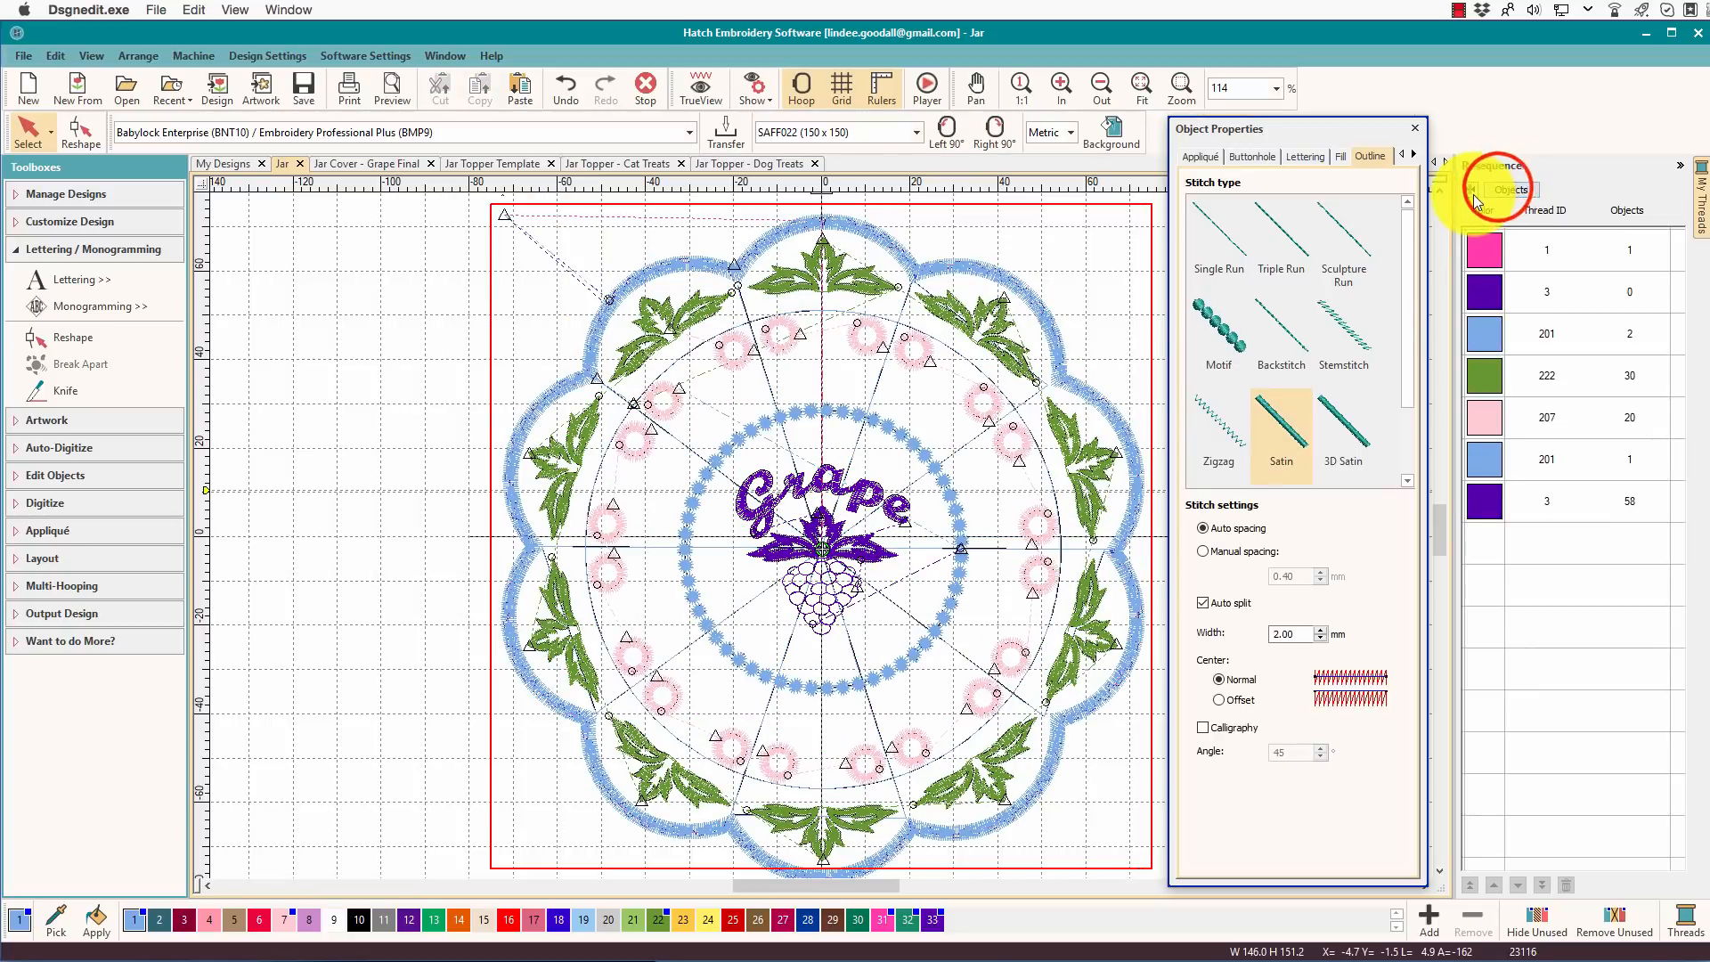
Delete the radiating guide lines and the single-run guide circle running through the eyelets
left_click(1496, 188)
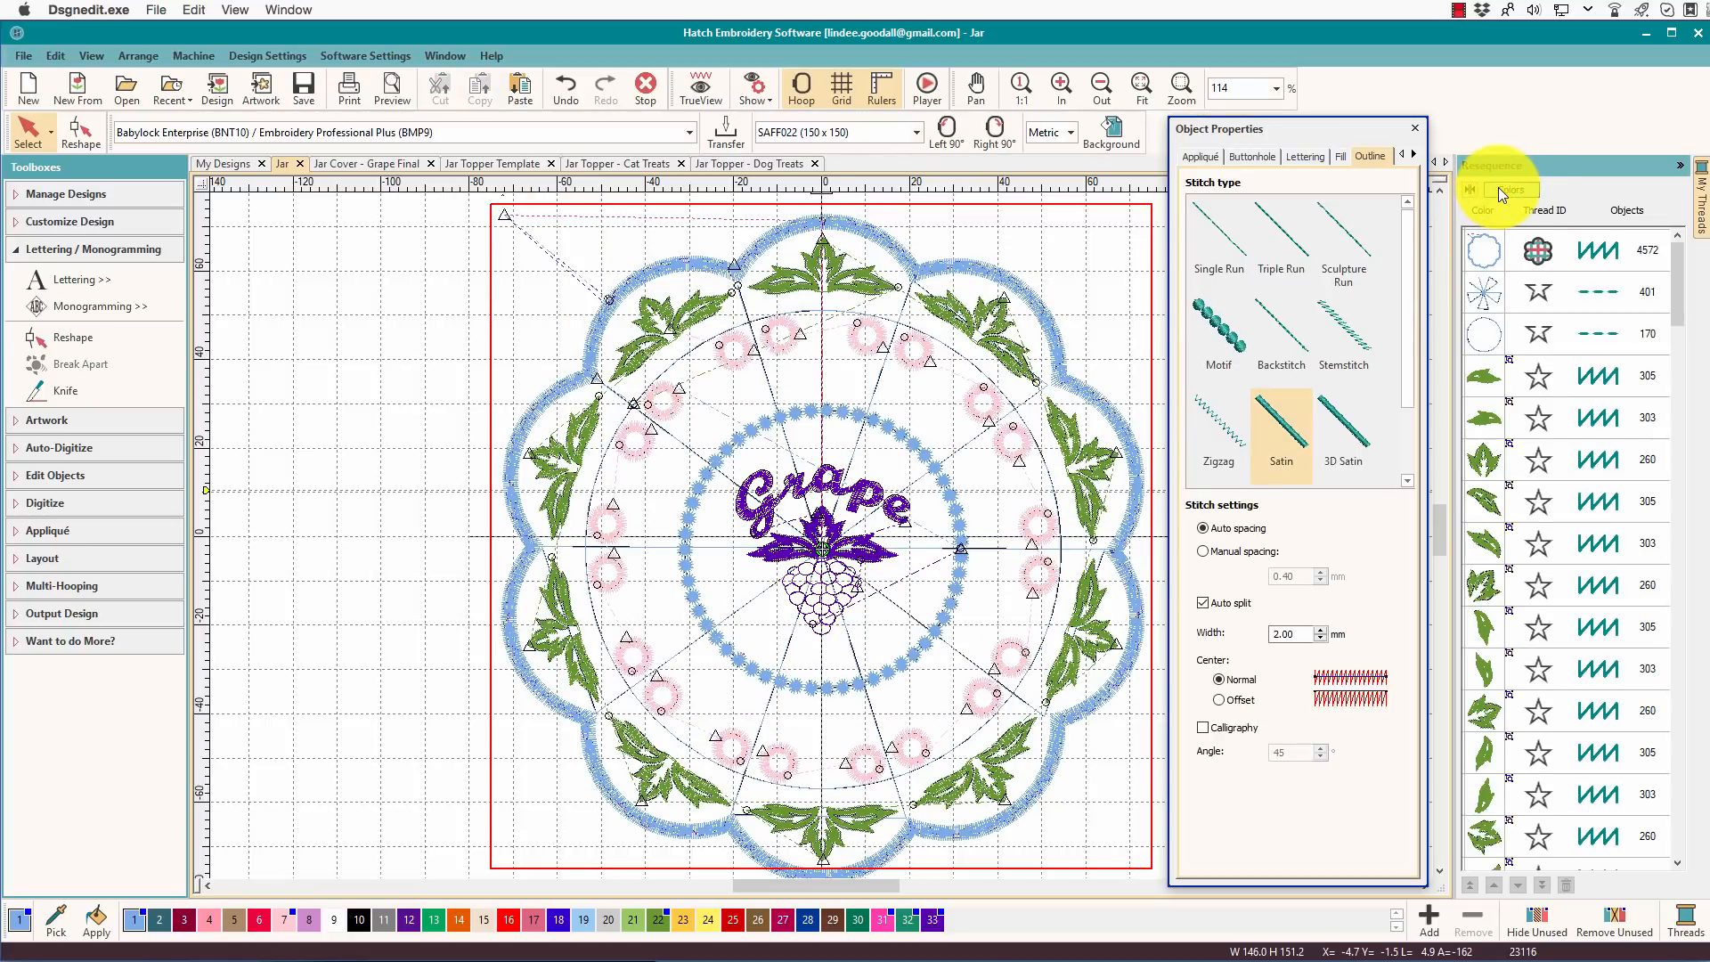
left_click(1481, 285)
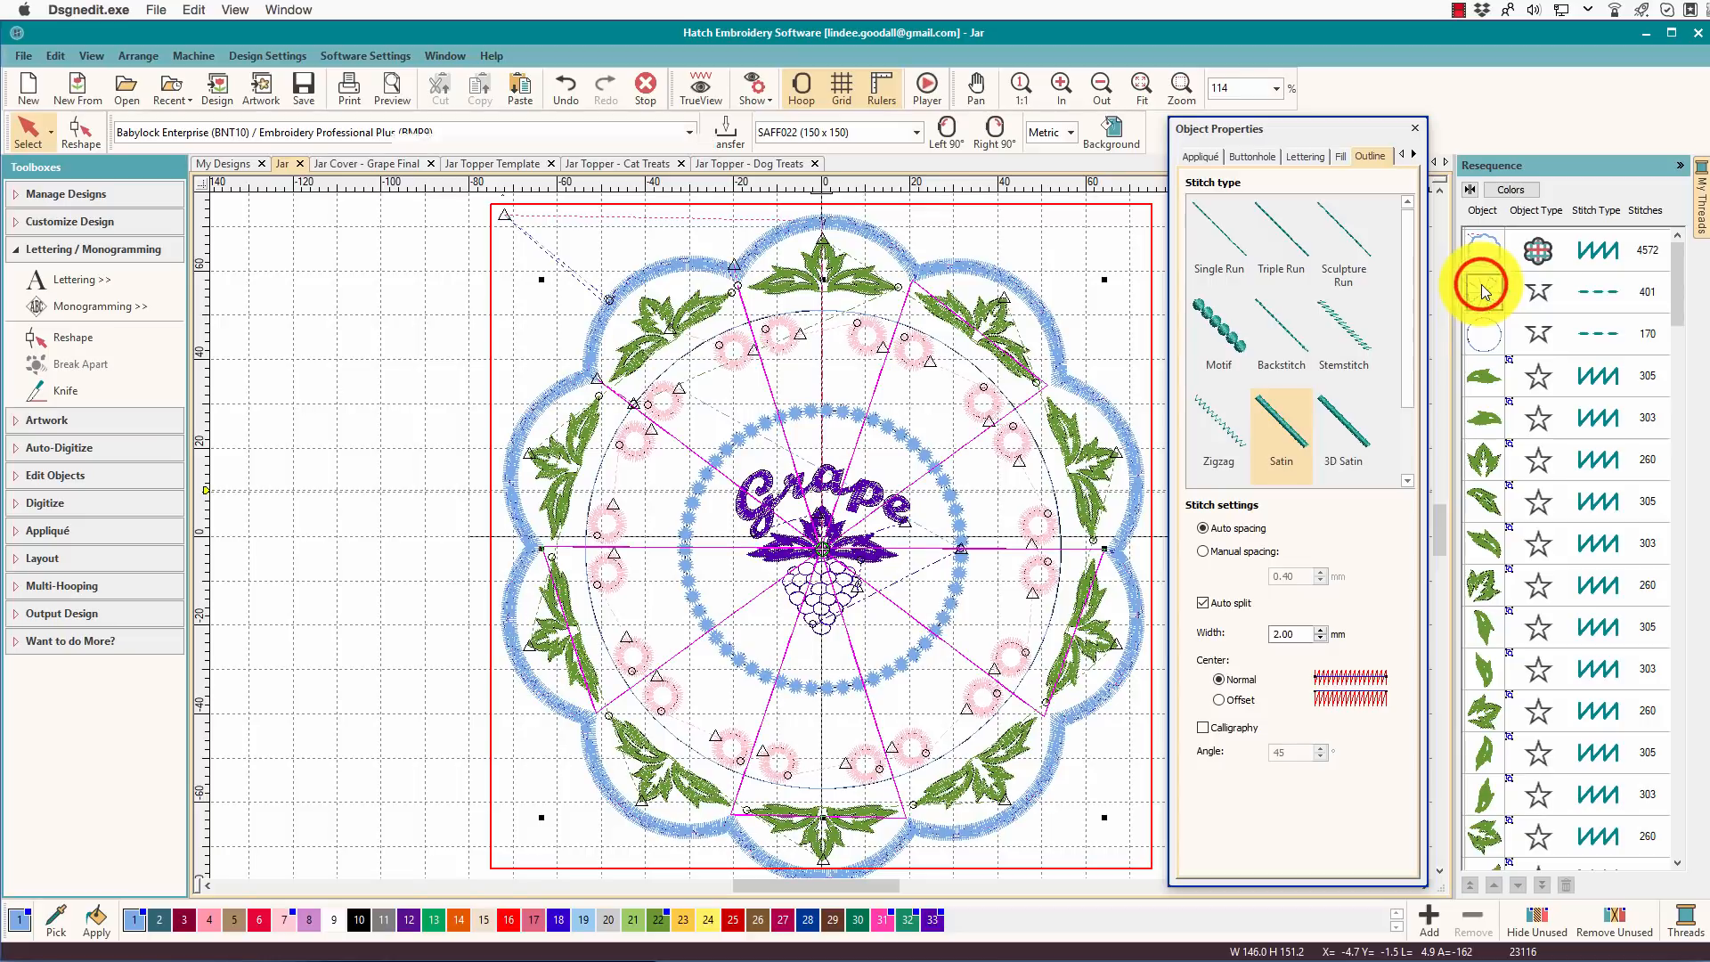
key("Delete")
left_click(1482, 290)
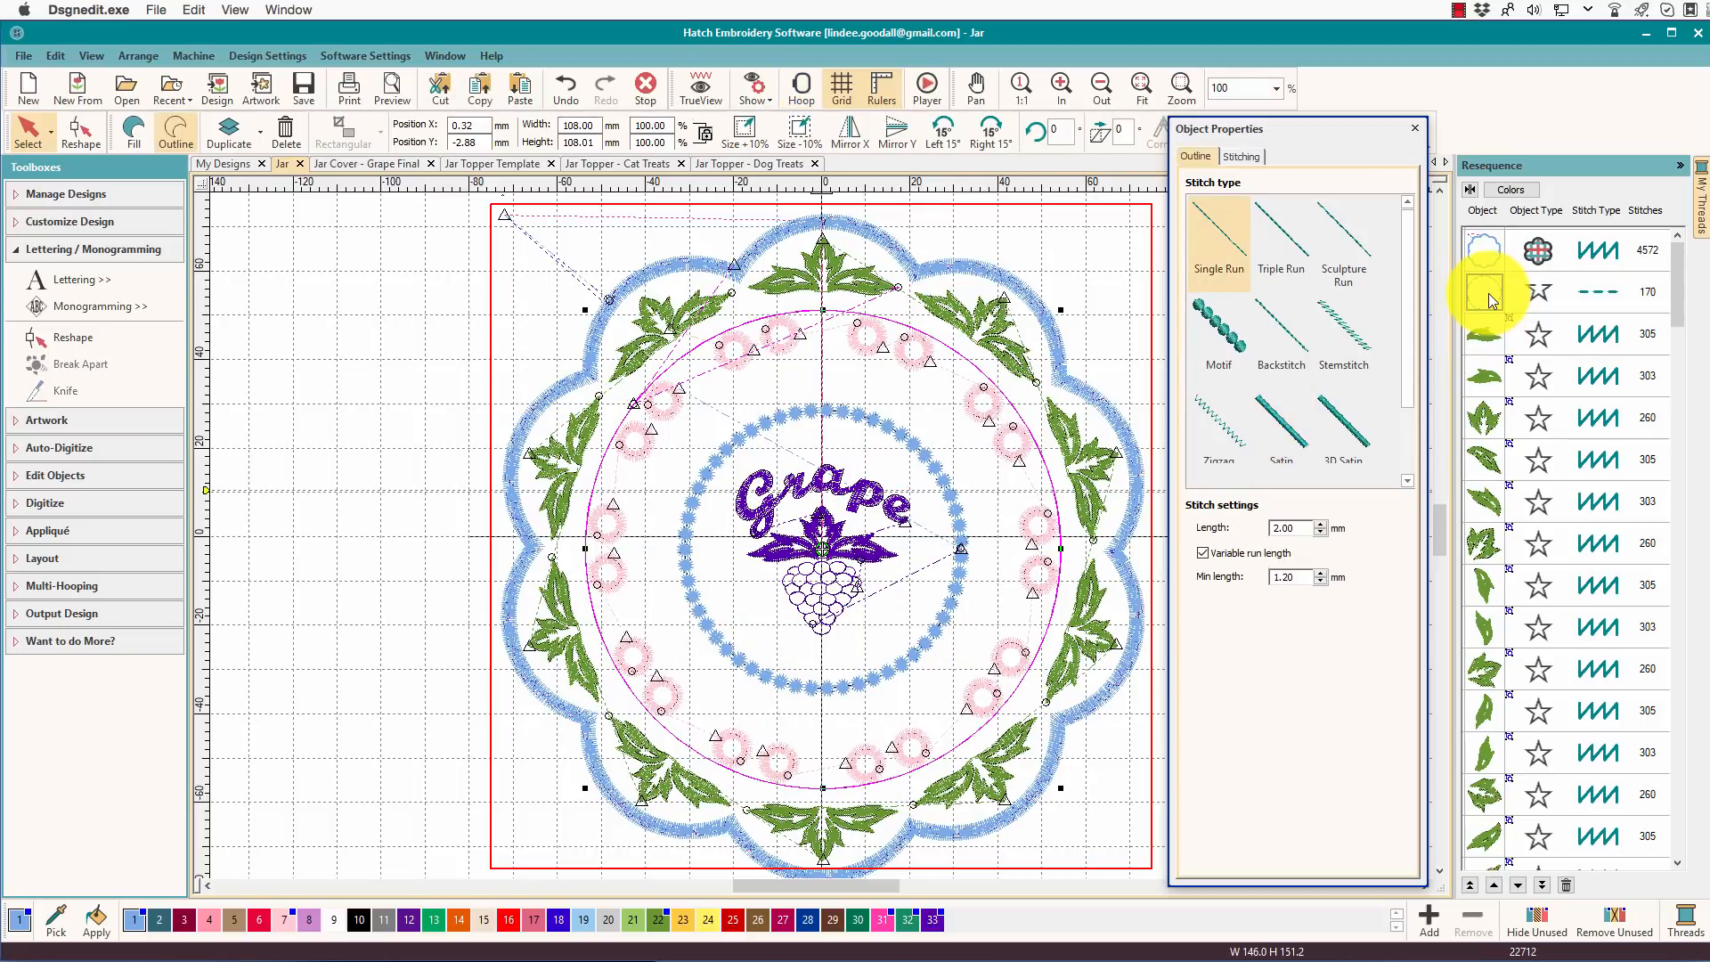
key("Delete")
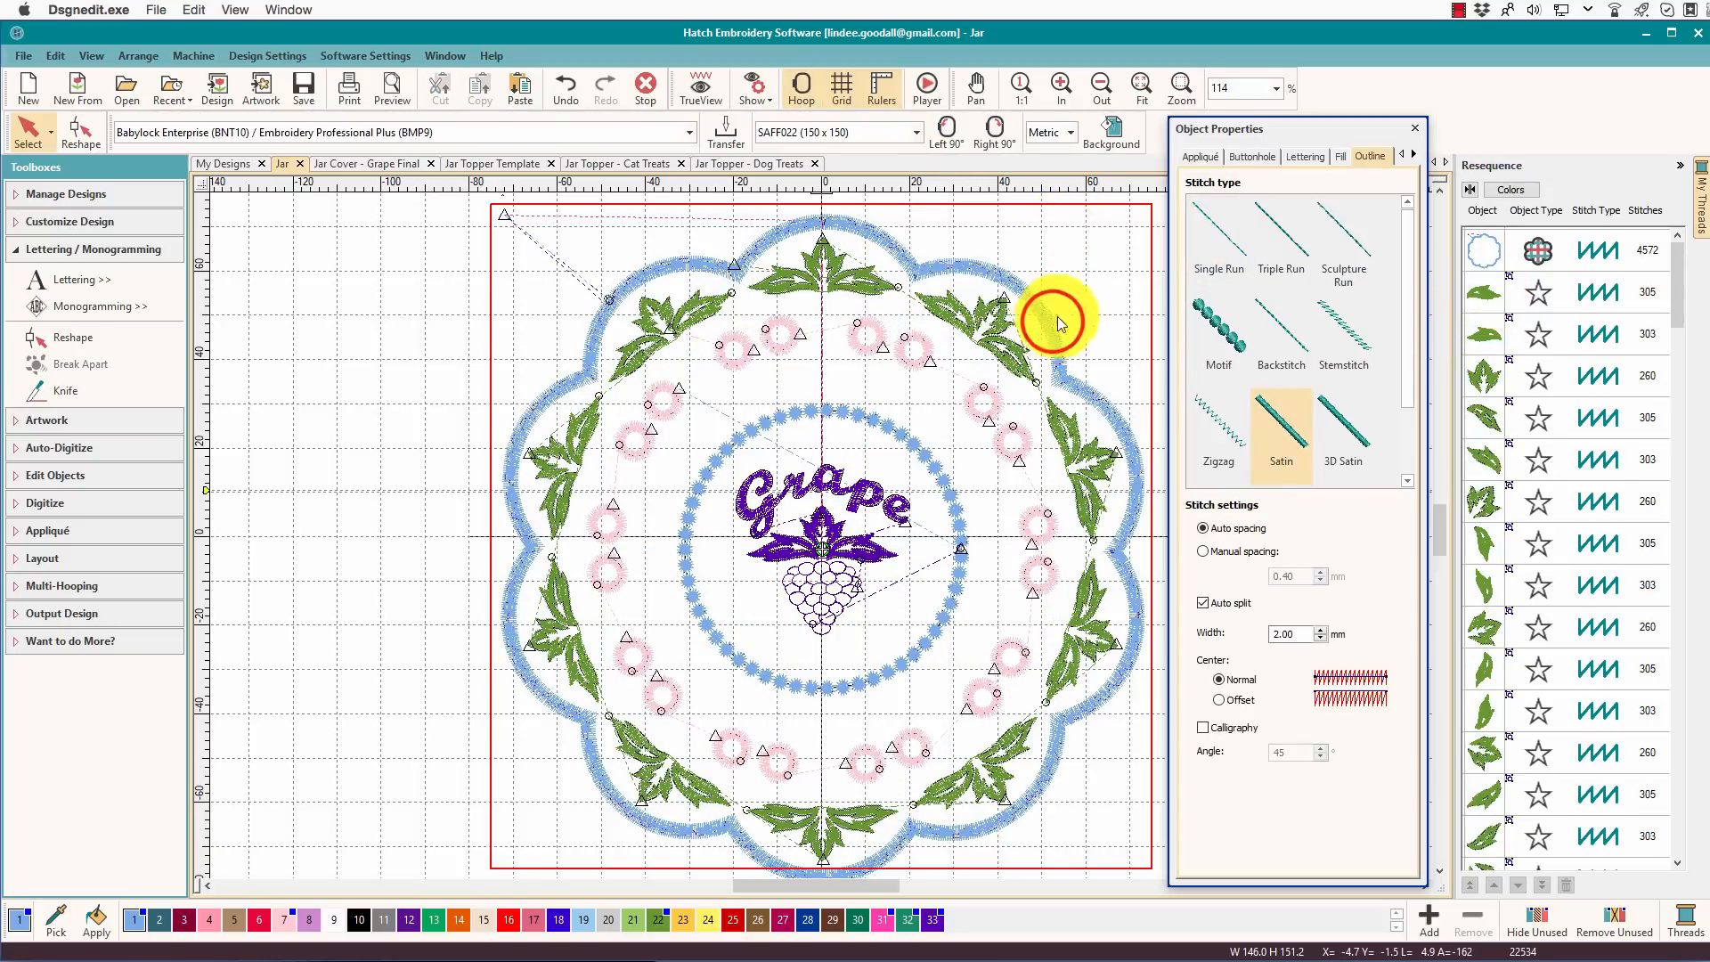
Try pink thread colour 7 on the scalloped appliqué border and light purple colour 8 on the candlewick ring
left_click(1058, 321)
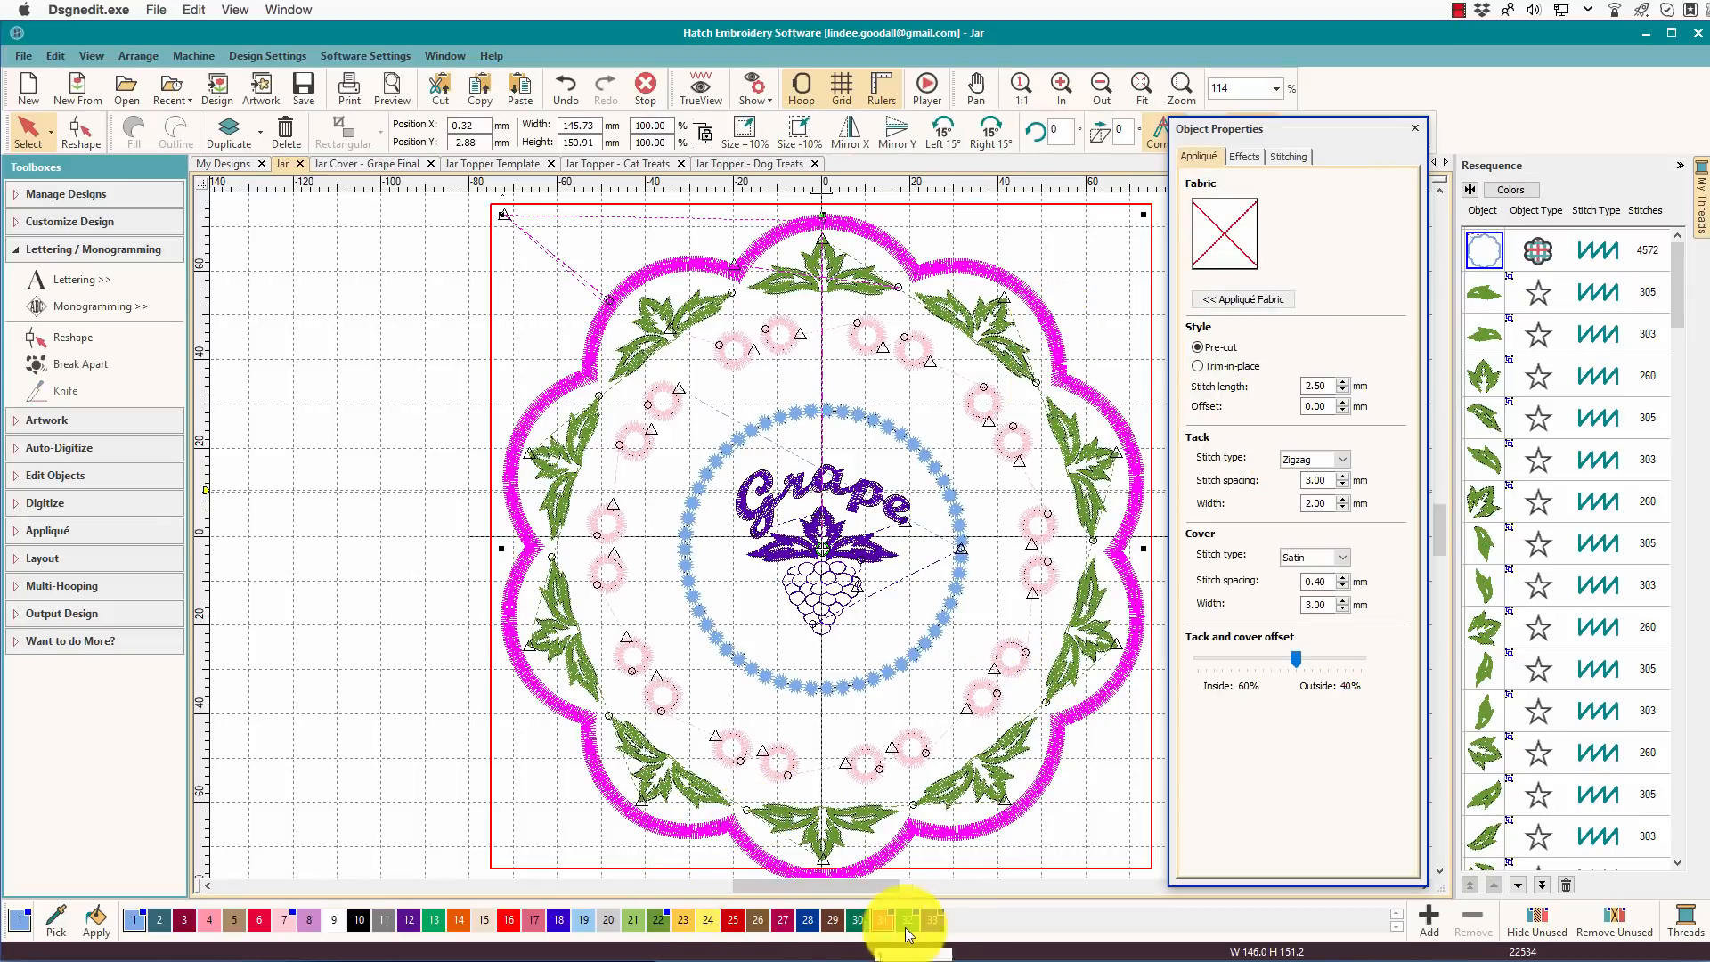
left_click(285, 918)
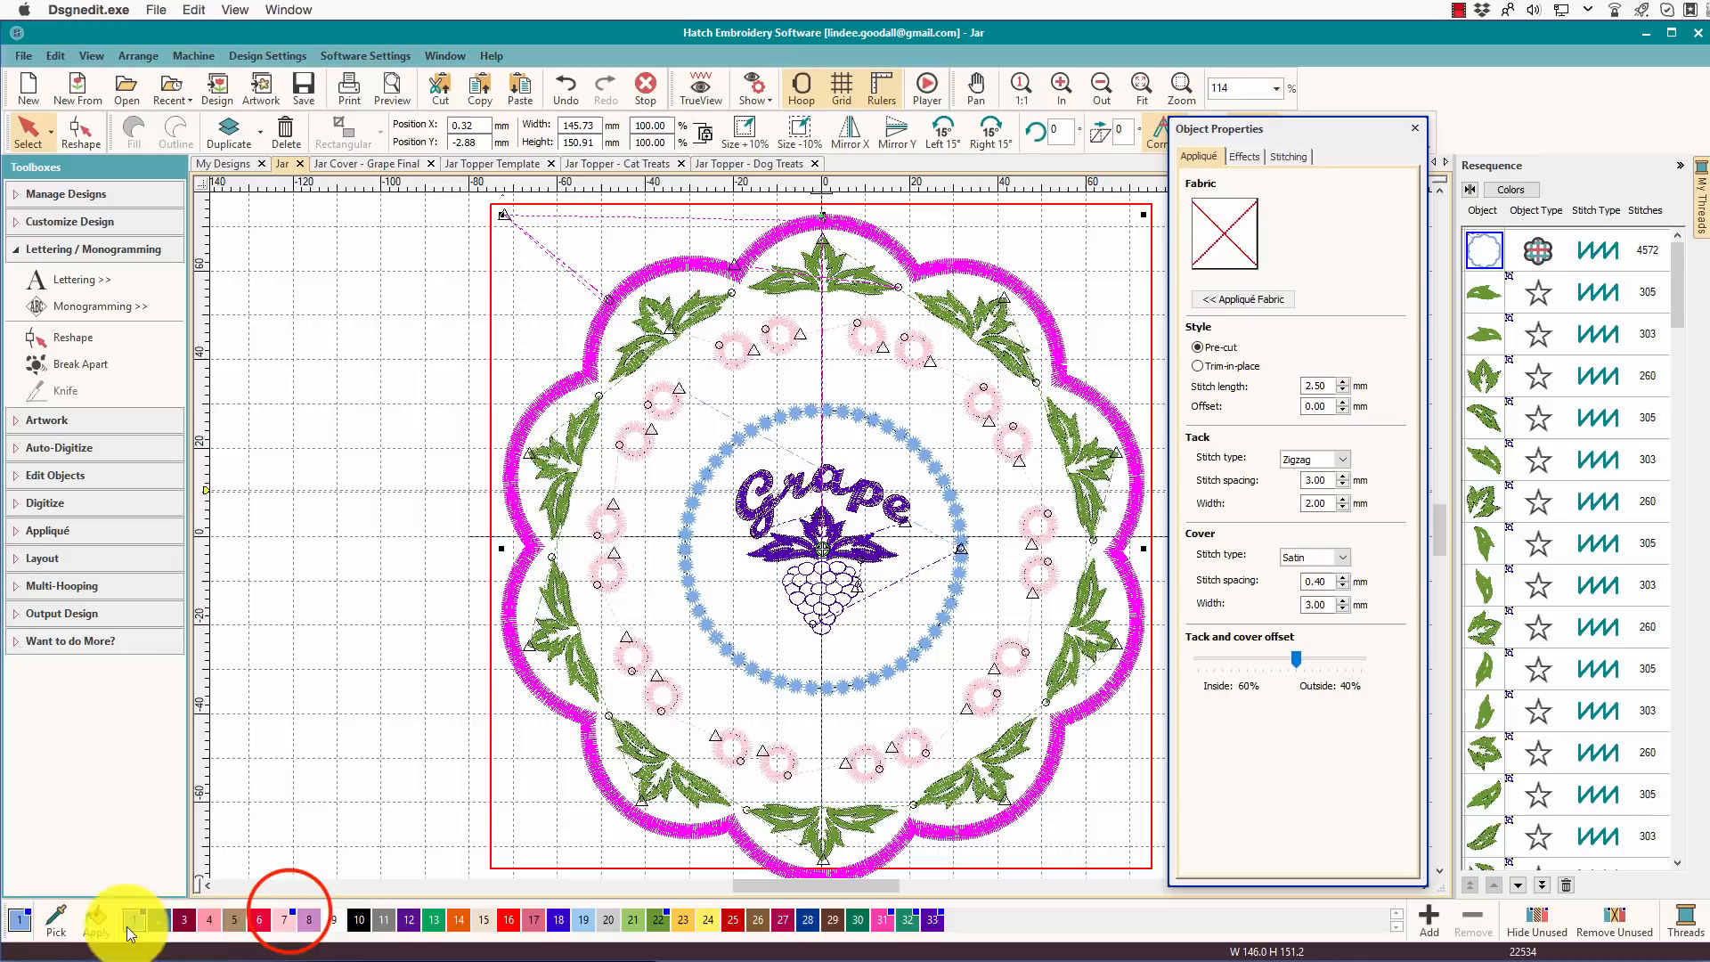
left_click(700, 626)
left_click(310, 919)
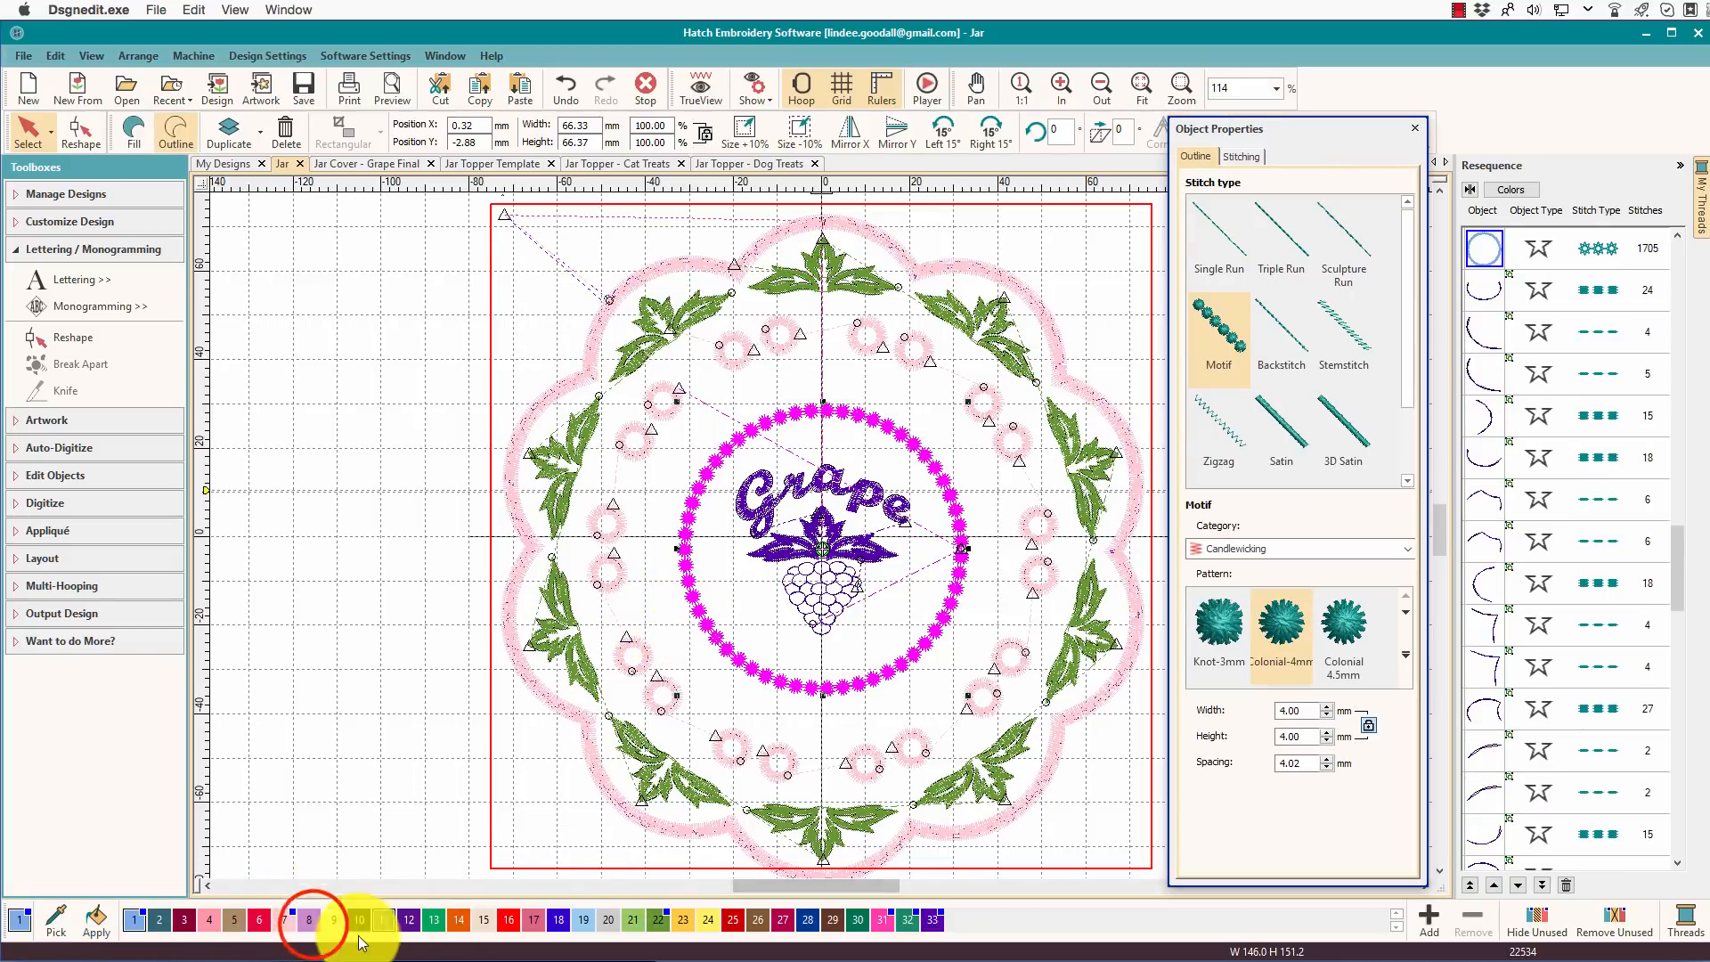
Recolour the scalloped border with light purple thread colour 8, try white colour 9 on the candlewick ring, and set the ring to blue colour 1
left_click(552, 702)
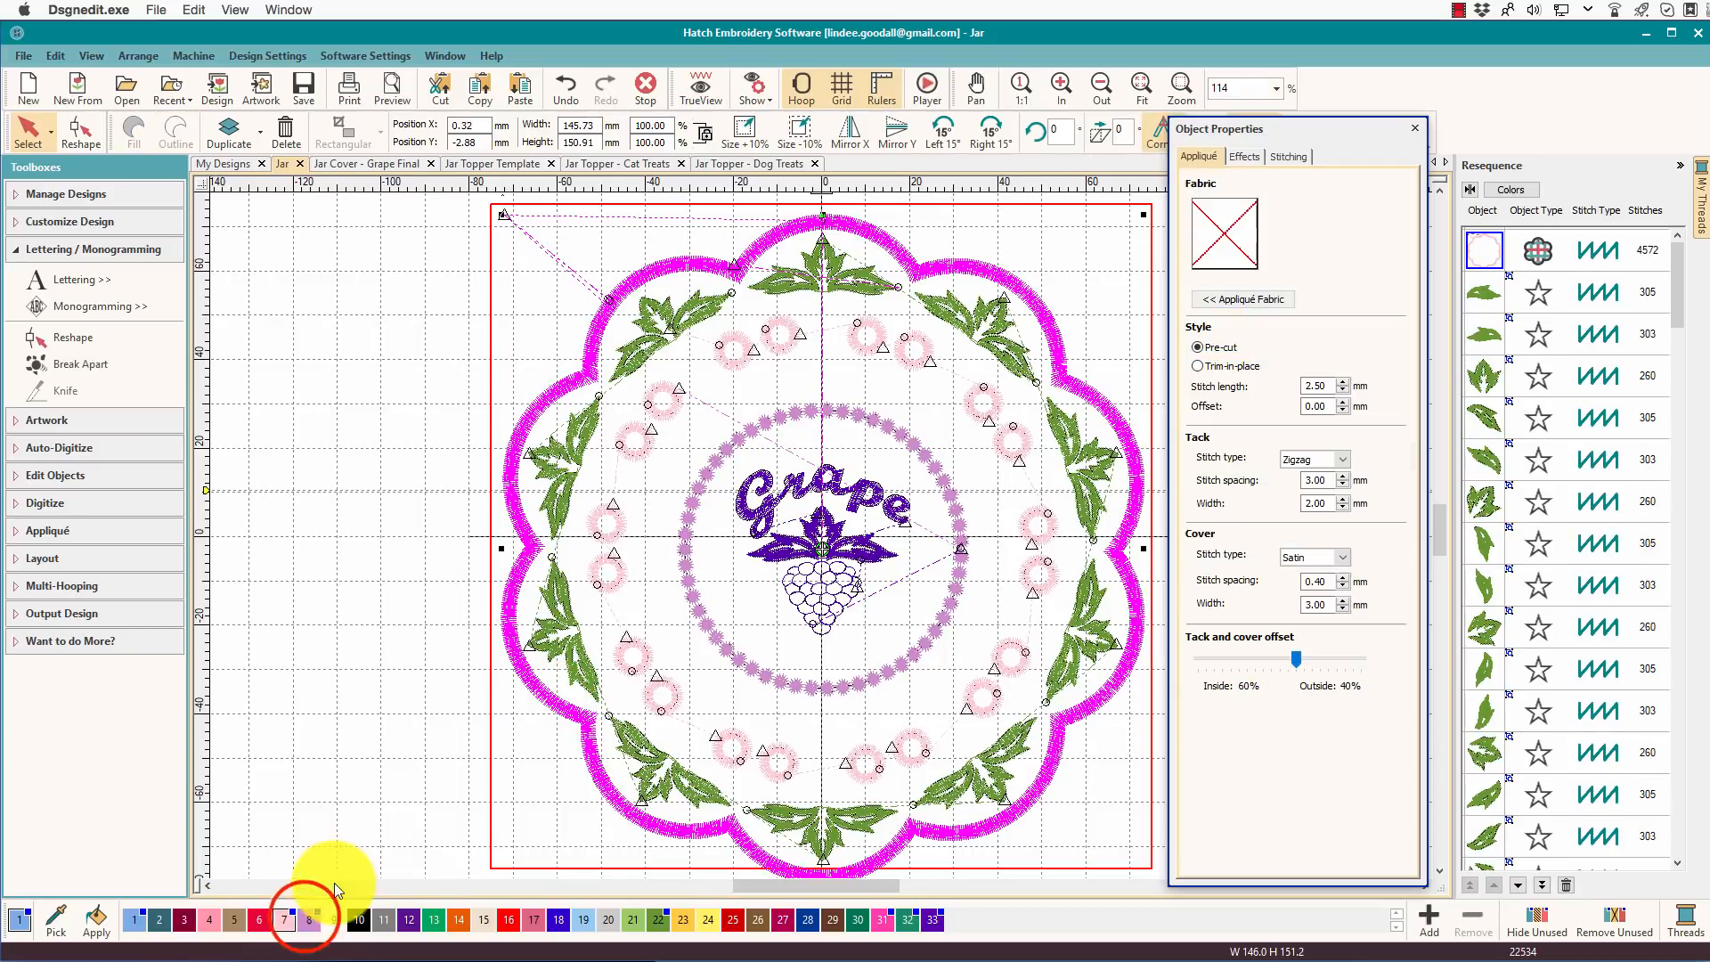
left_click(306, 919)
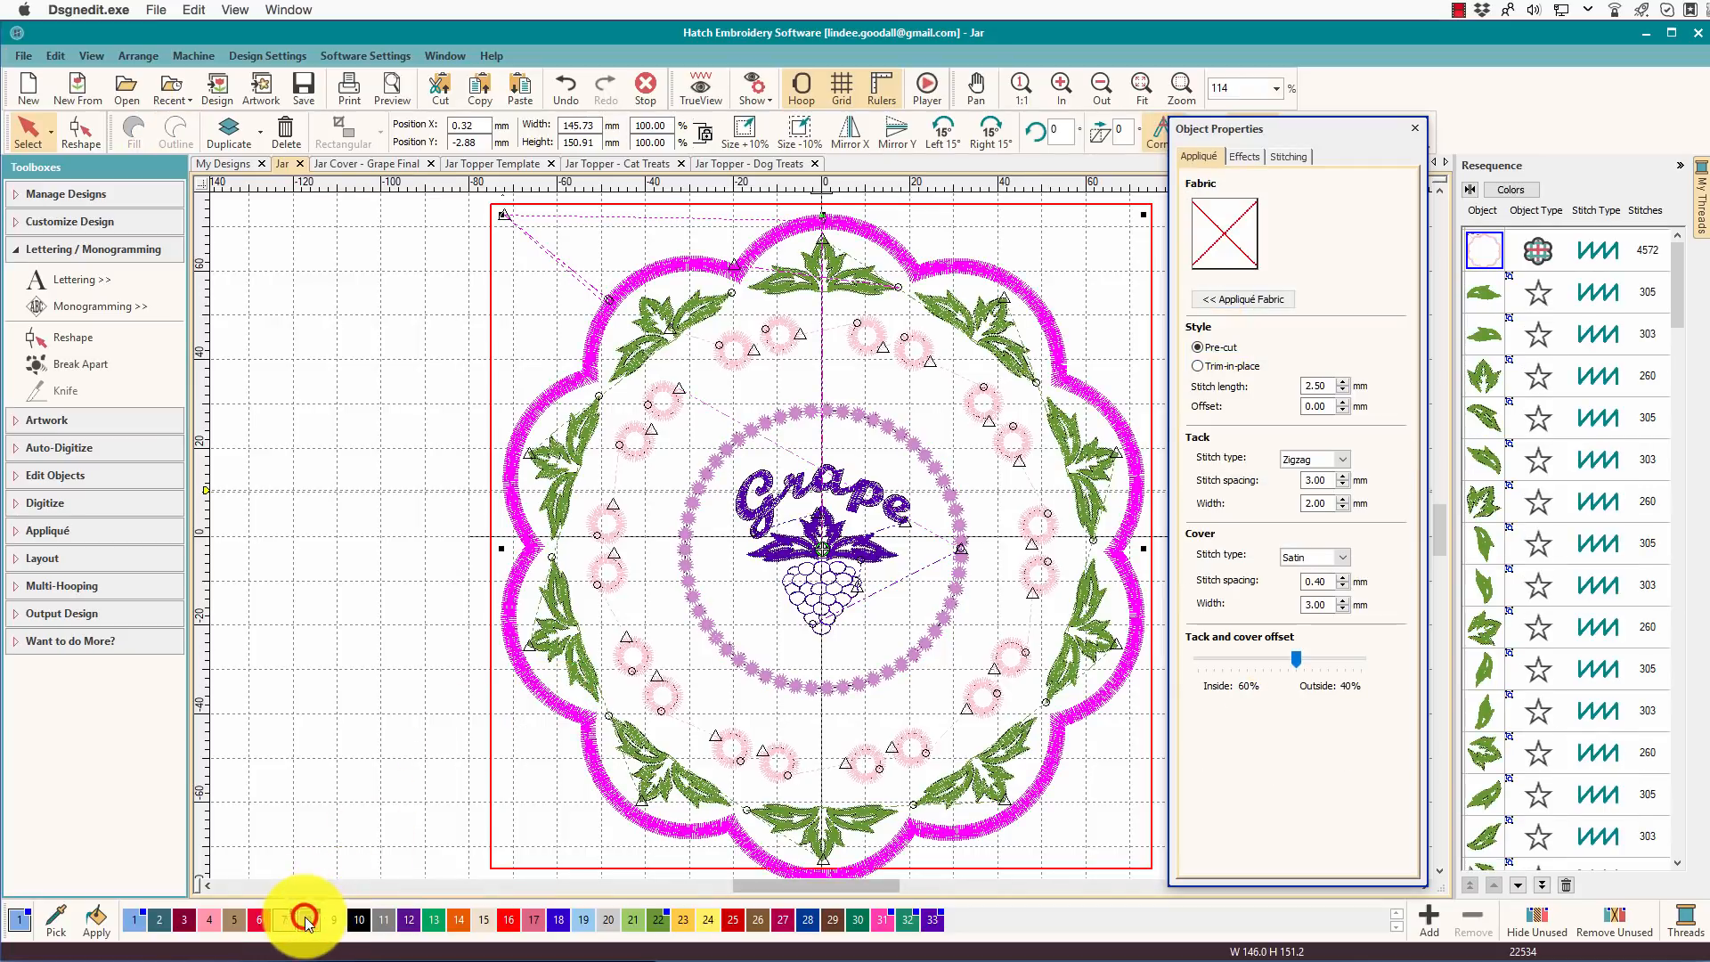
left_click(725, 654)
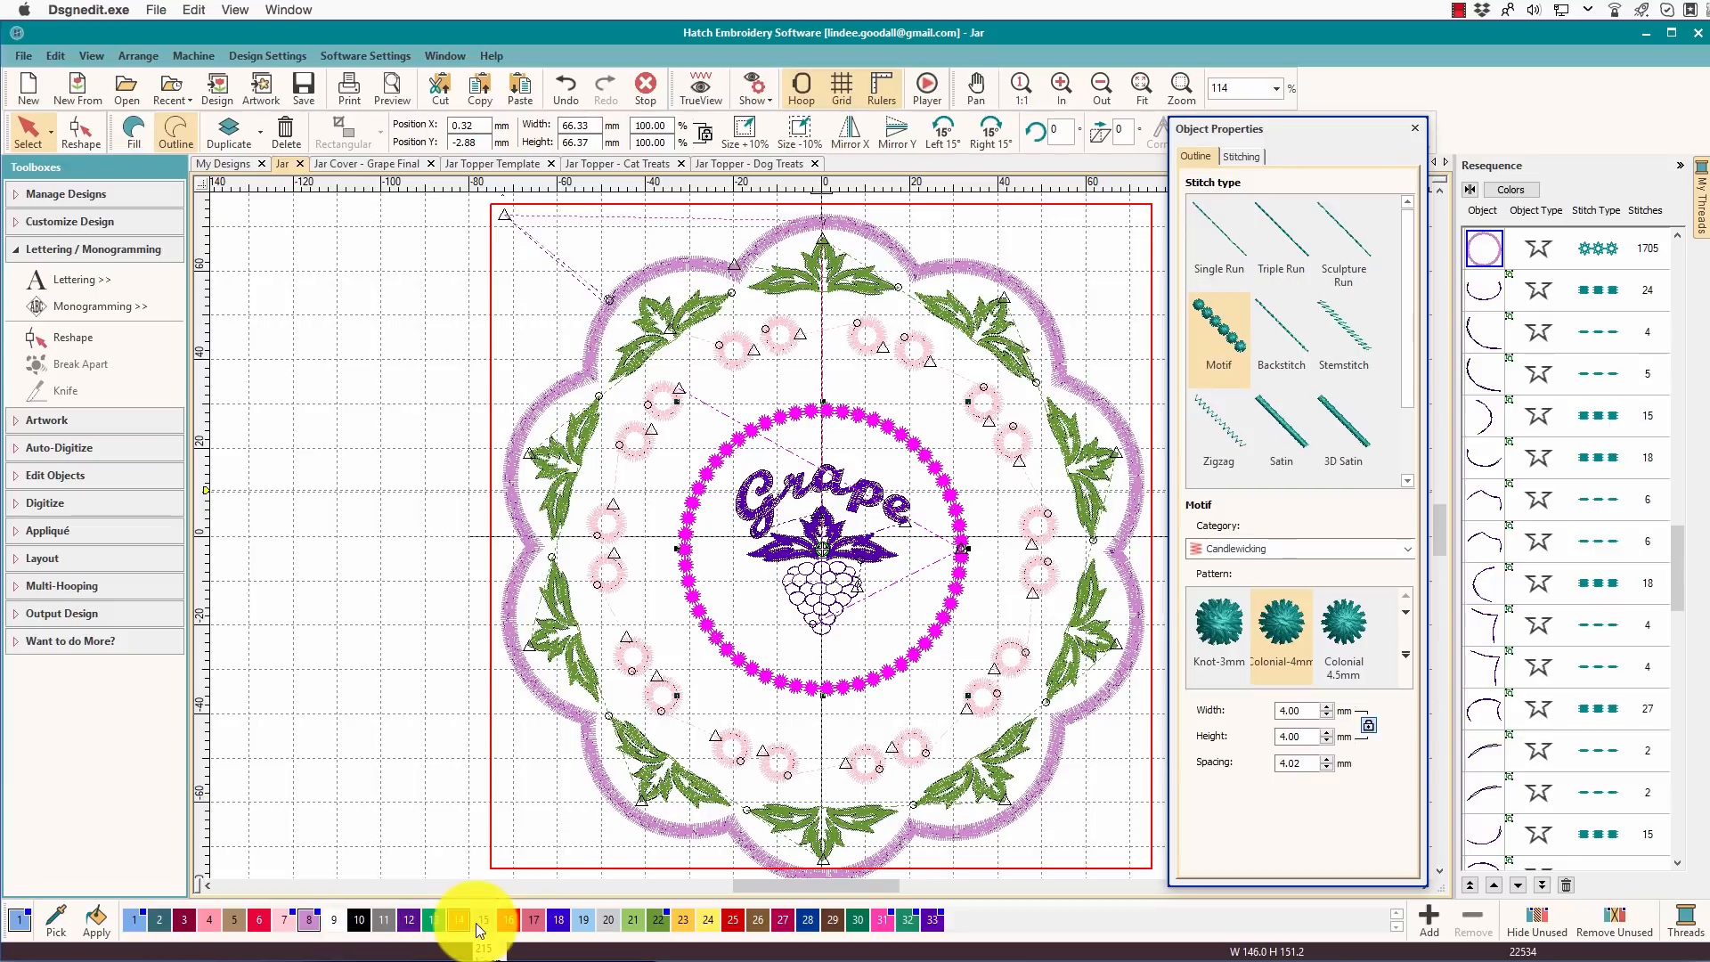
left_click(324, 918)
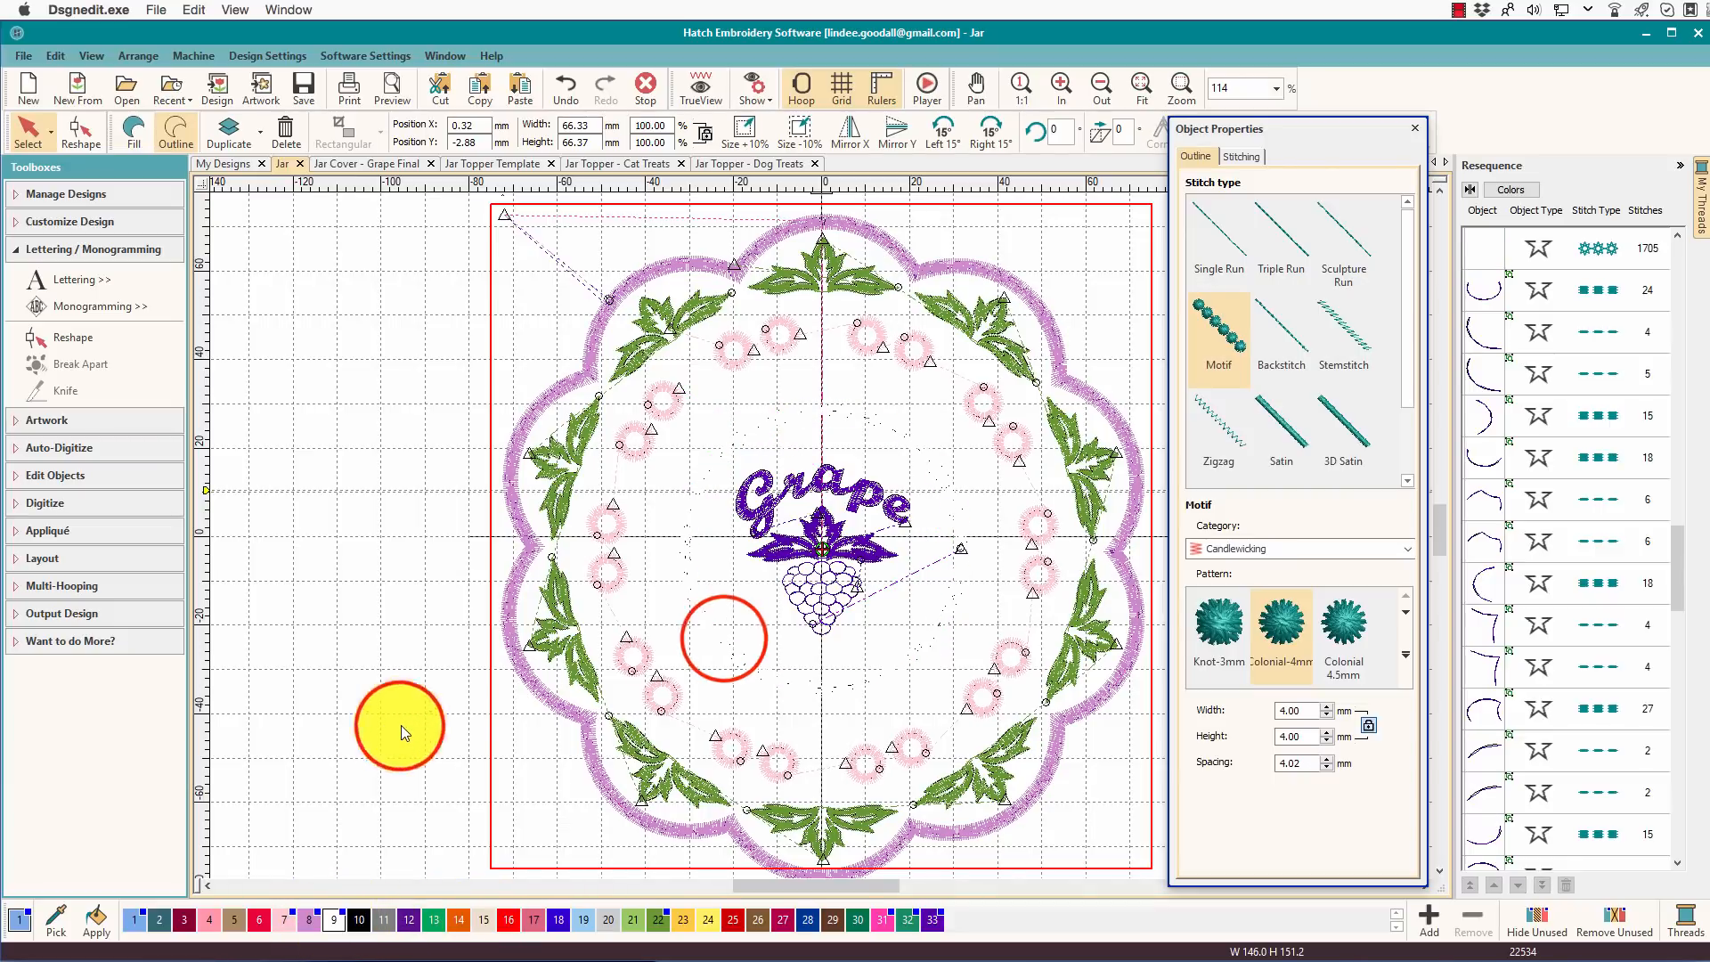
left_click(724, 638)
left_click(132, 920)
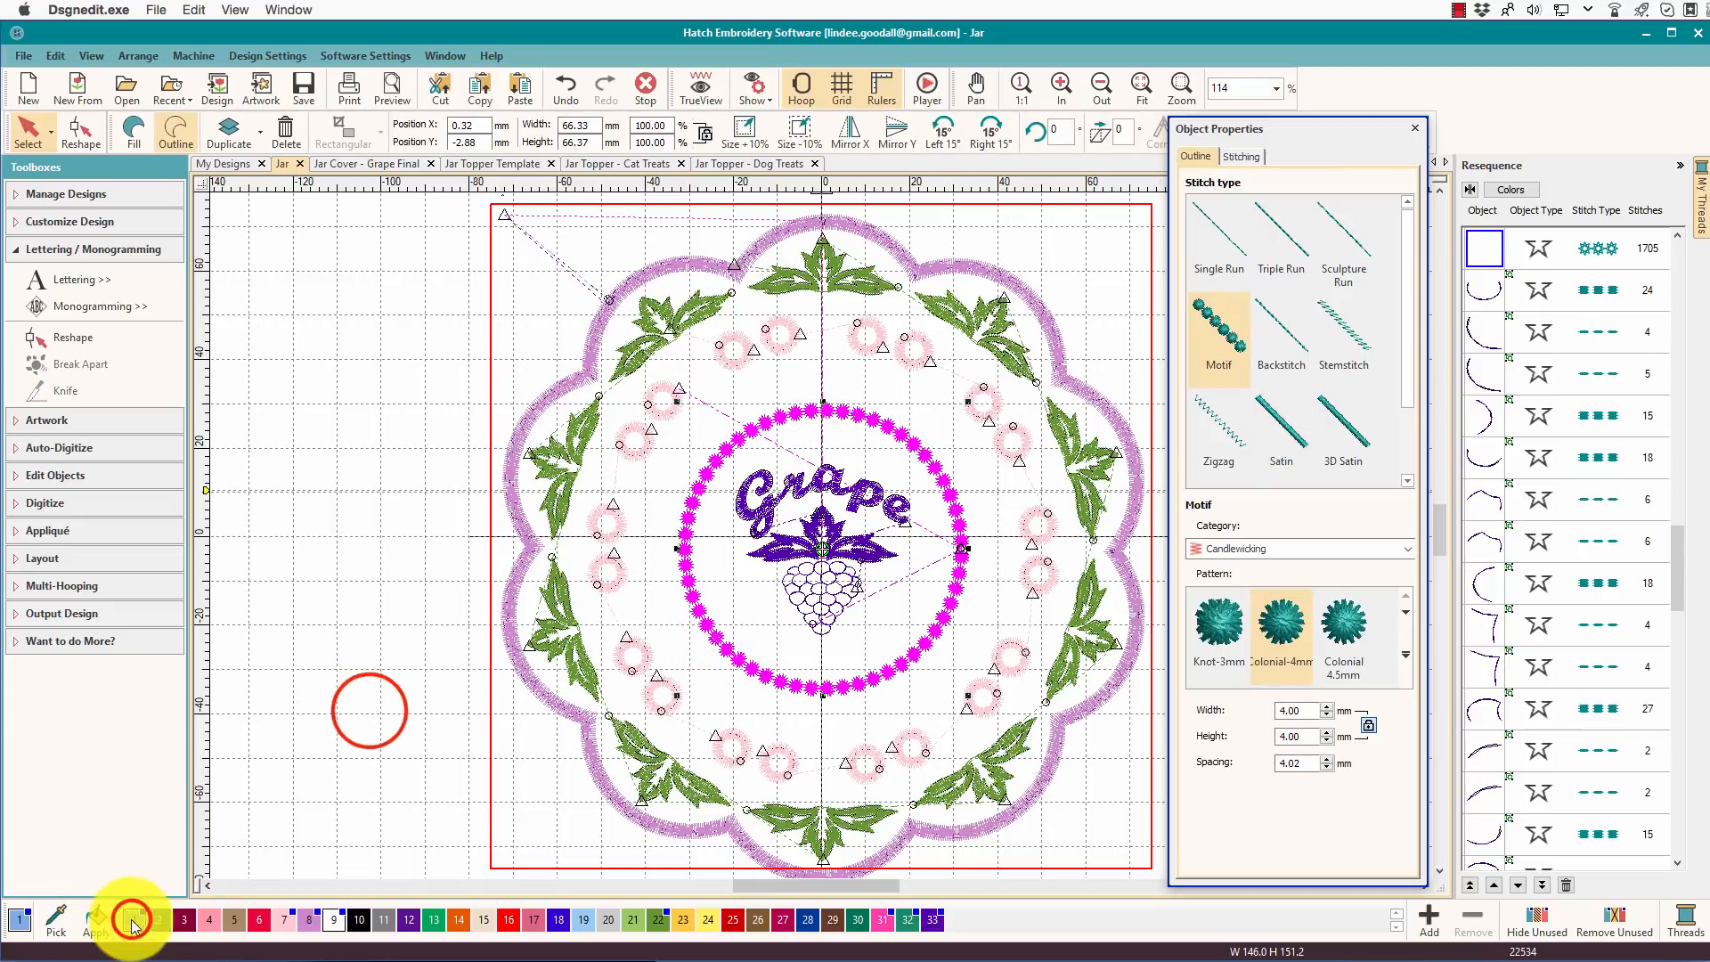
left_click(362, 706)
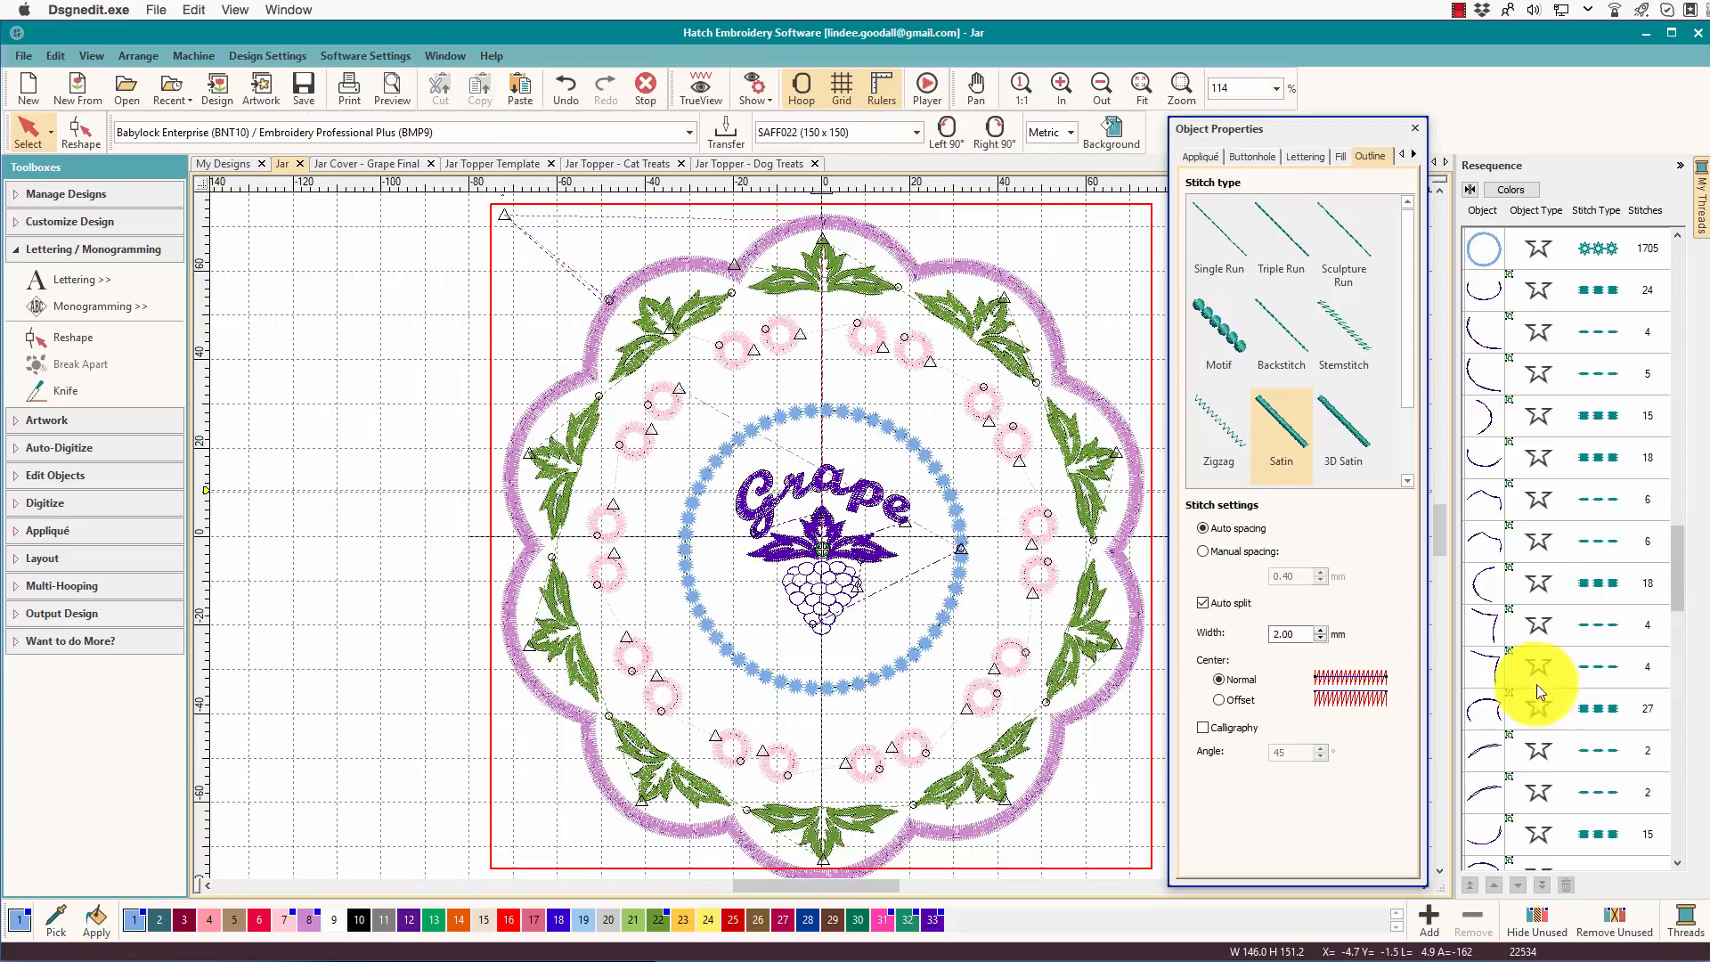
Turn on TrueView to examine the whole design as realistic stitching
left_click_drag(1438, 533, 1436, 532)
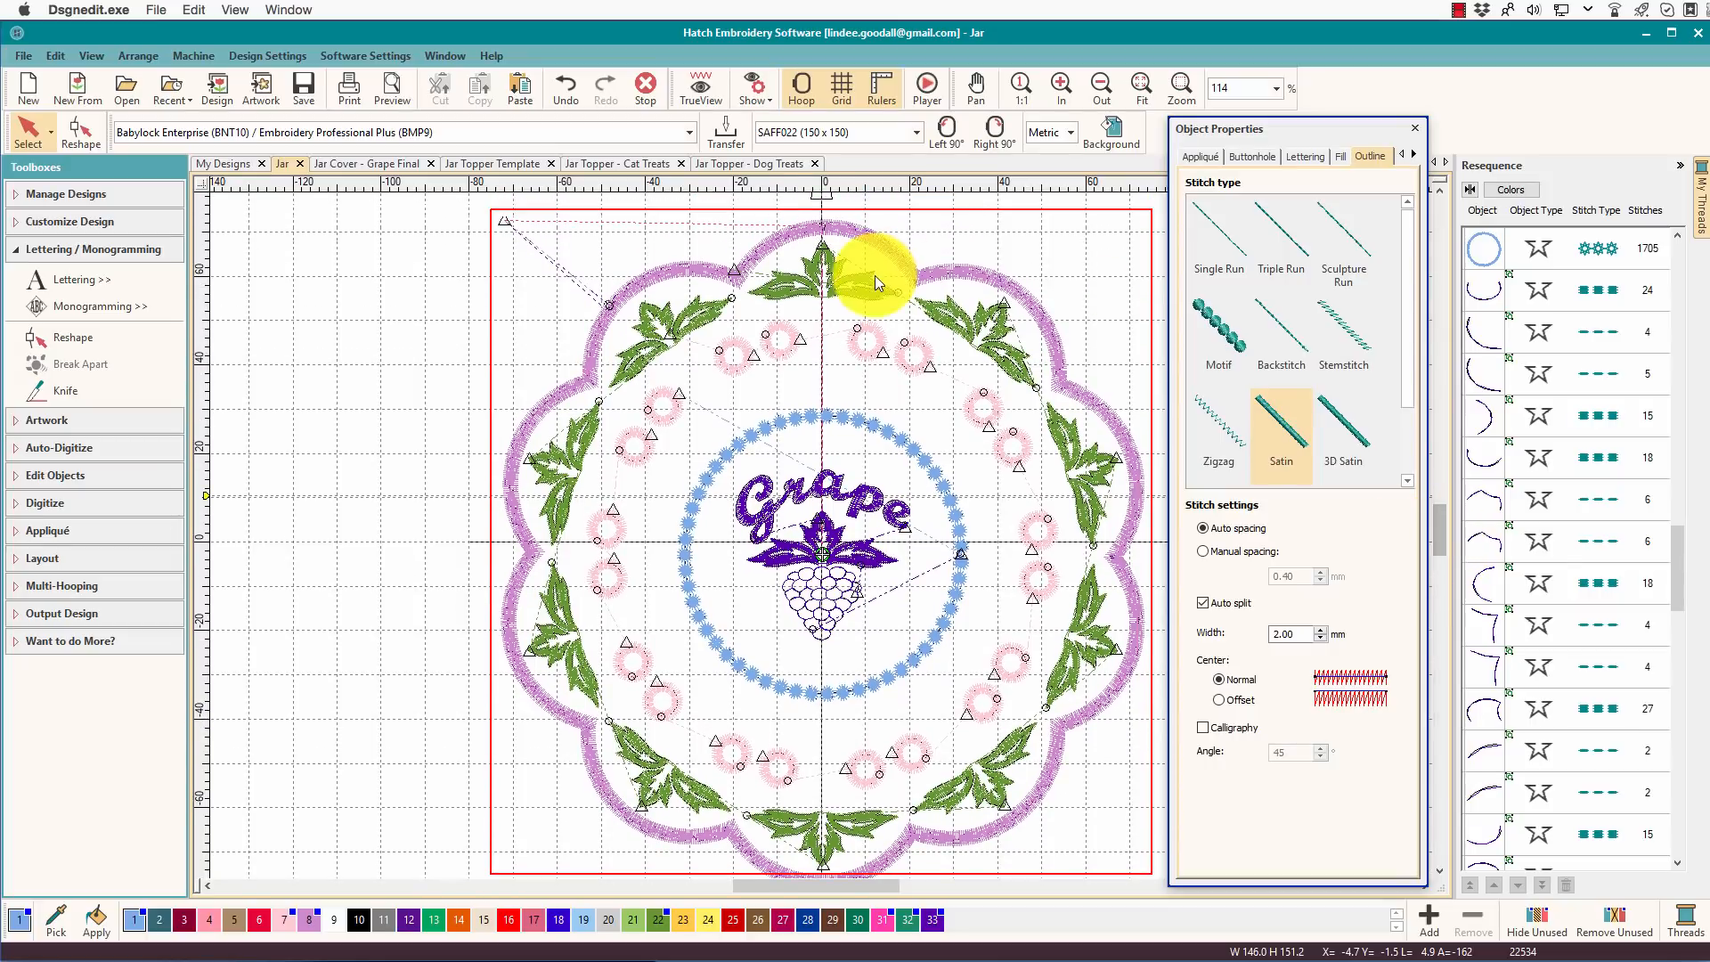
left_click(692, 92)
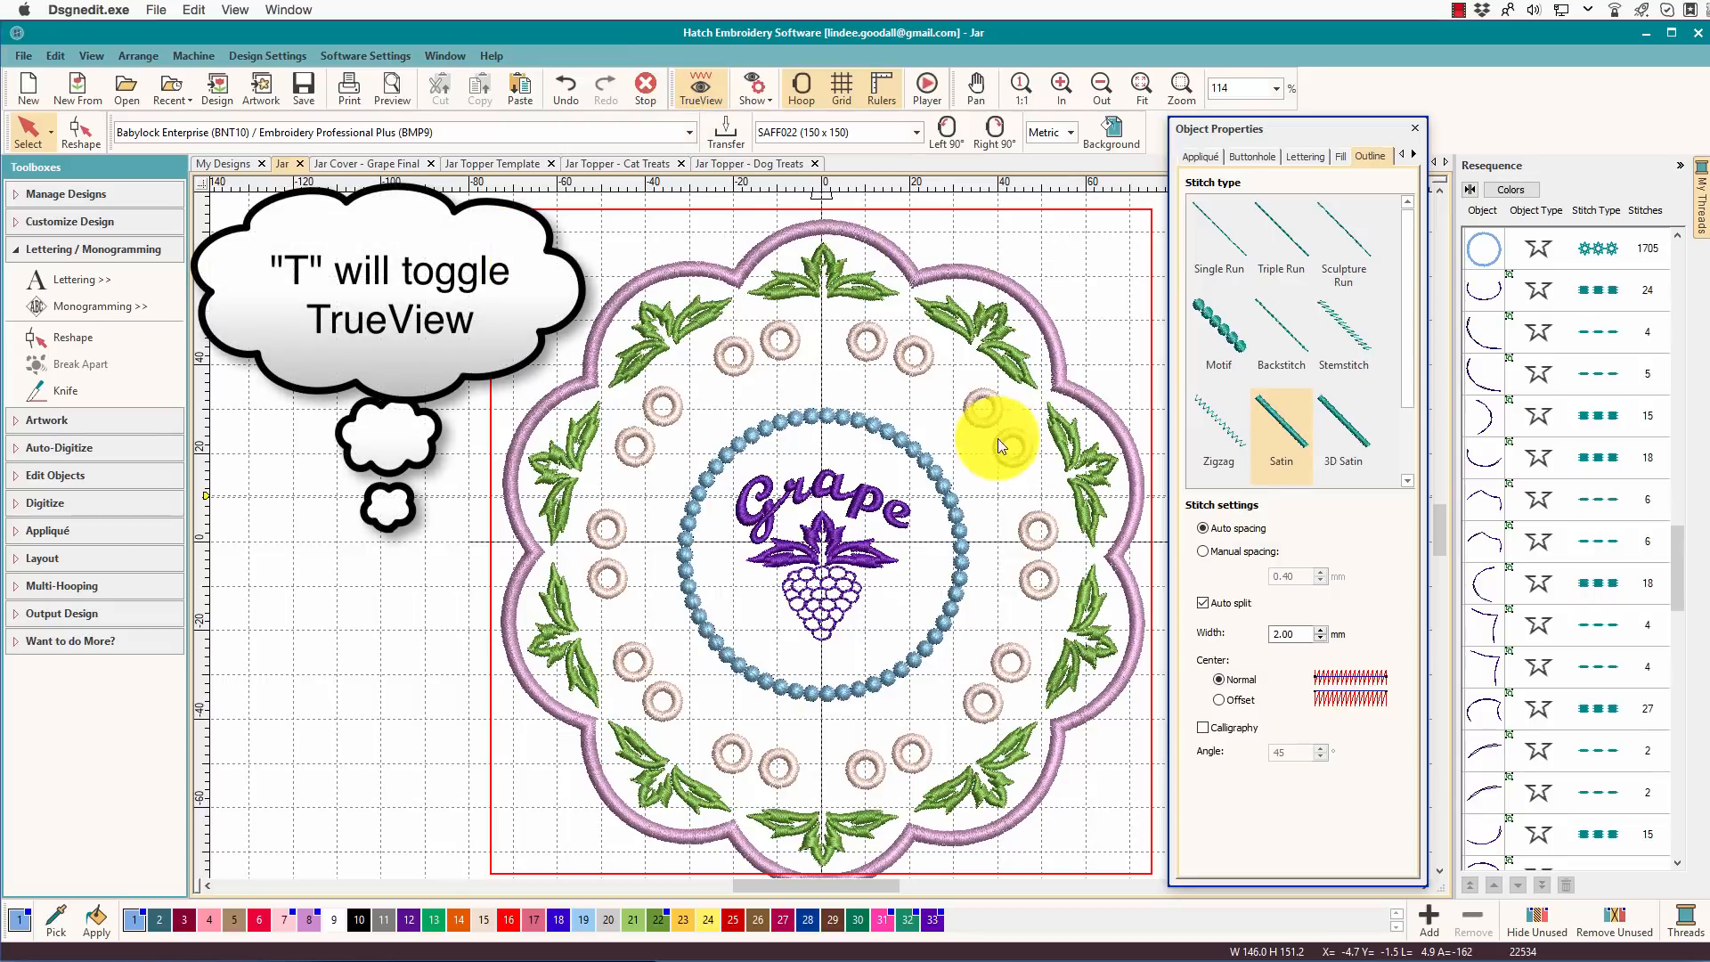
scroll(992, 445, "down", 2)
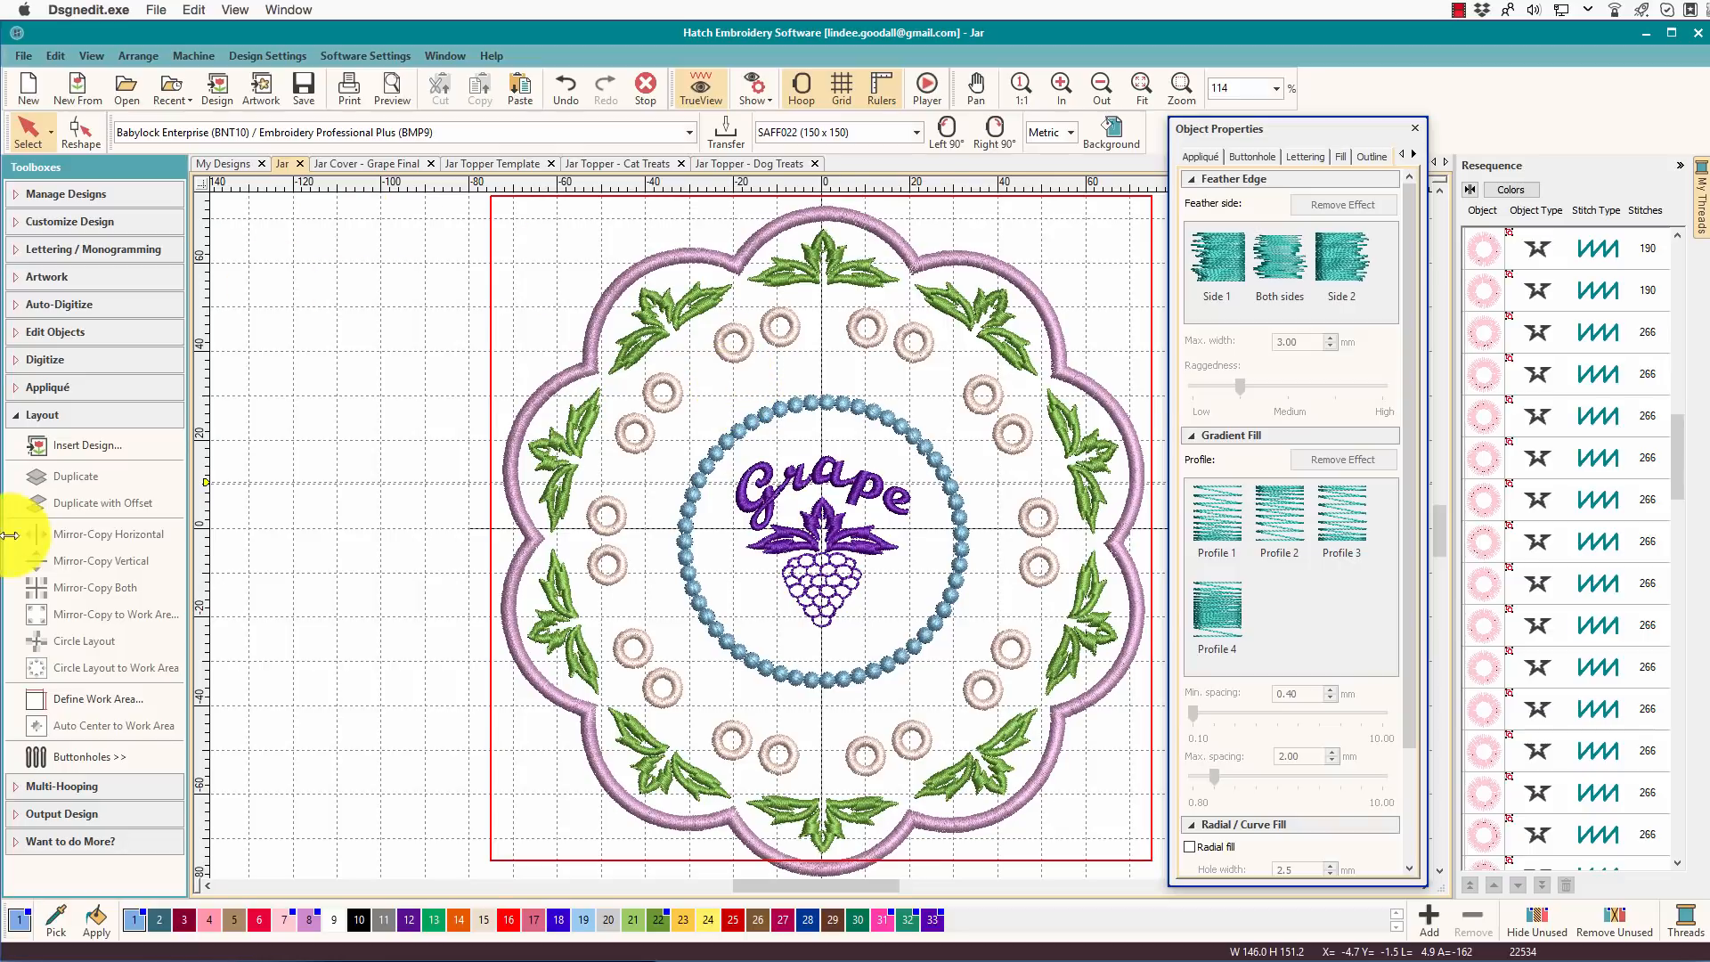
left_click(786, 350)
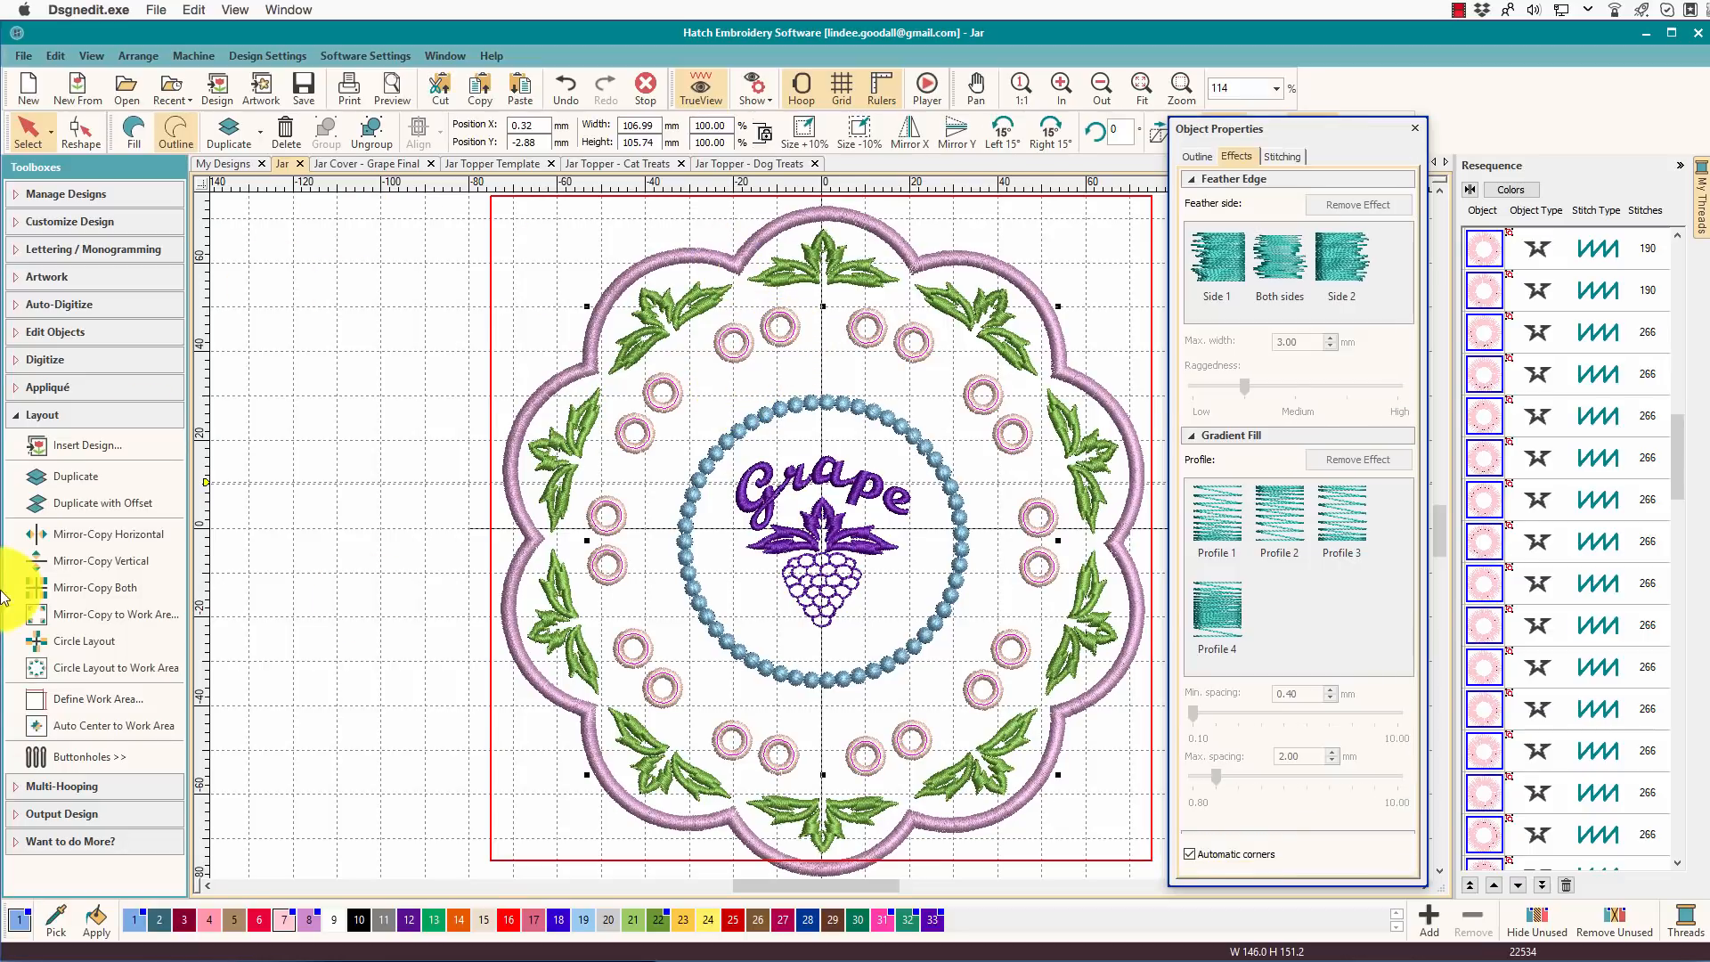
left_click(100, 643)
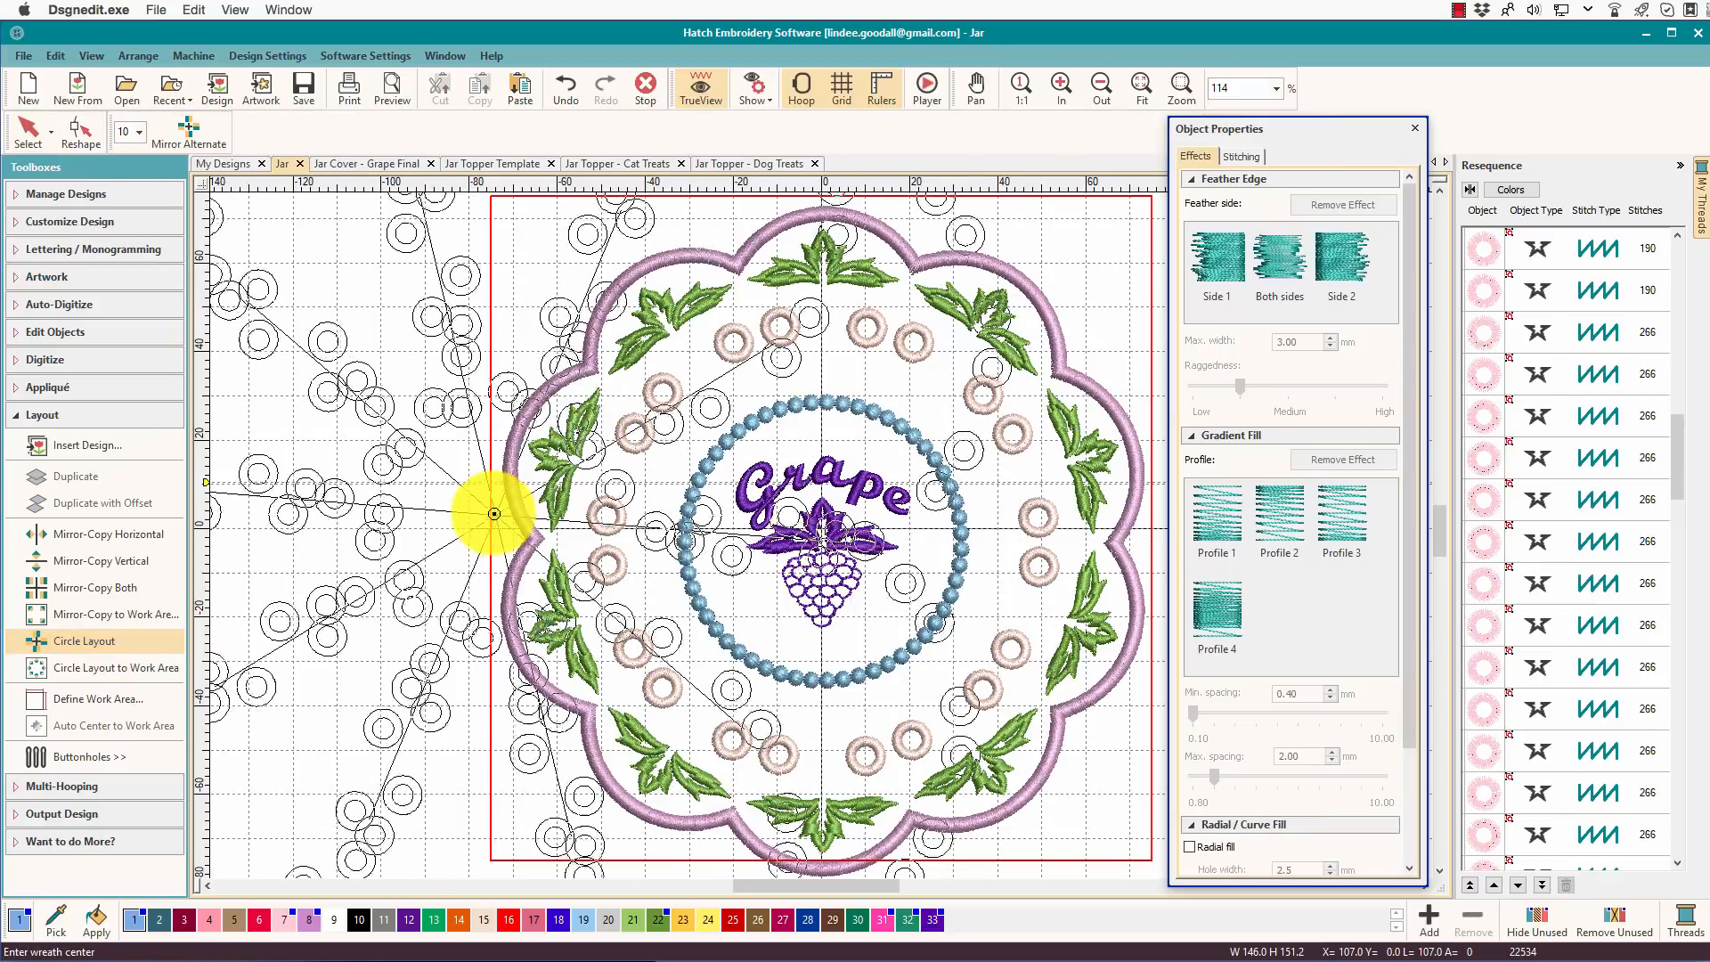
key("Escape")
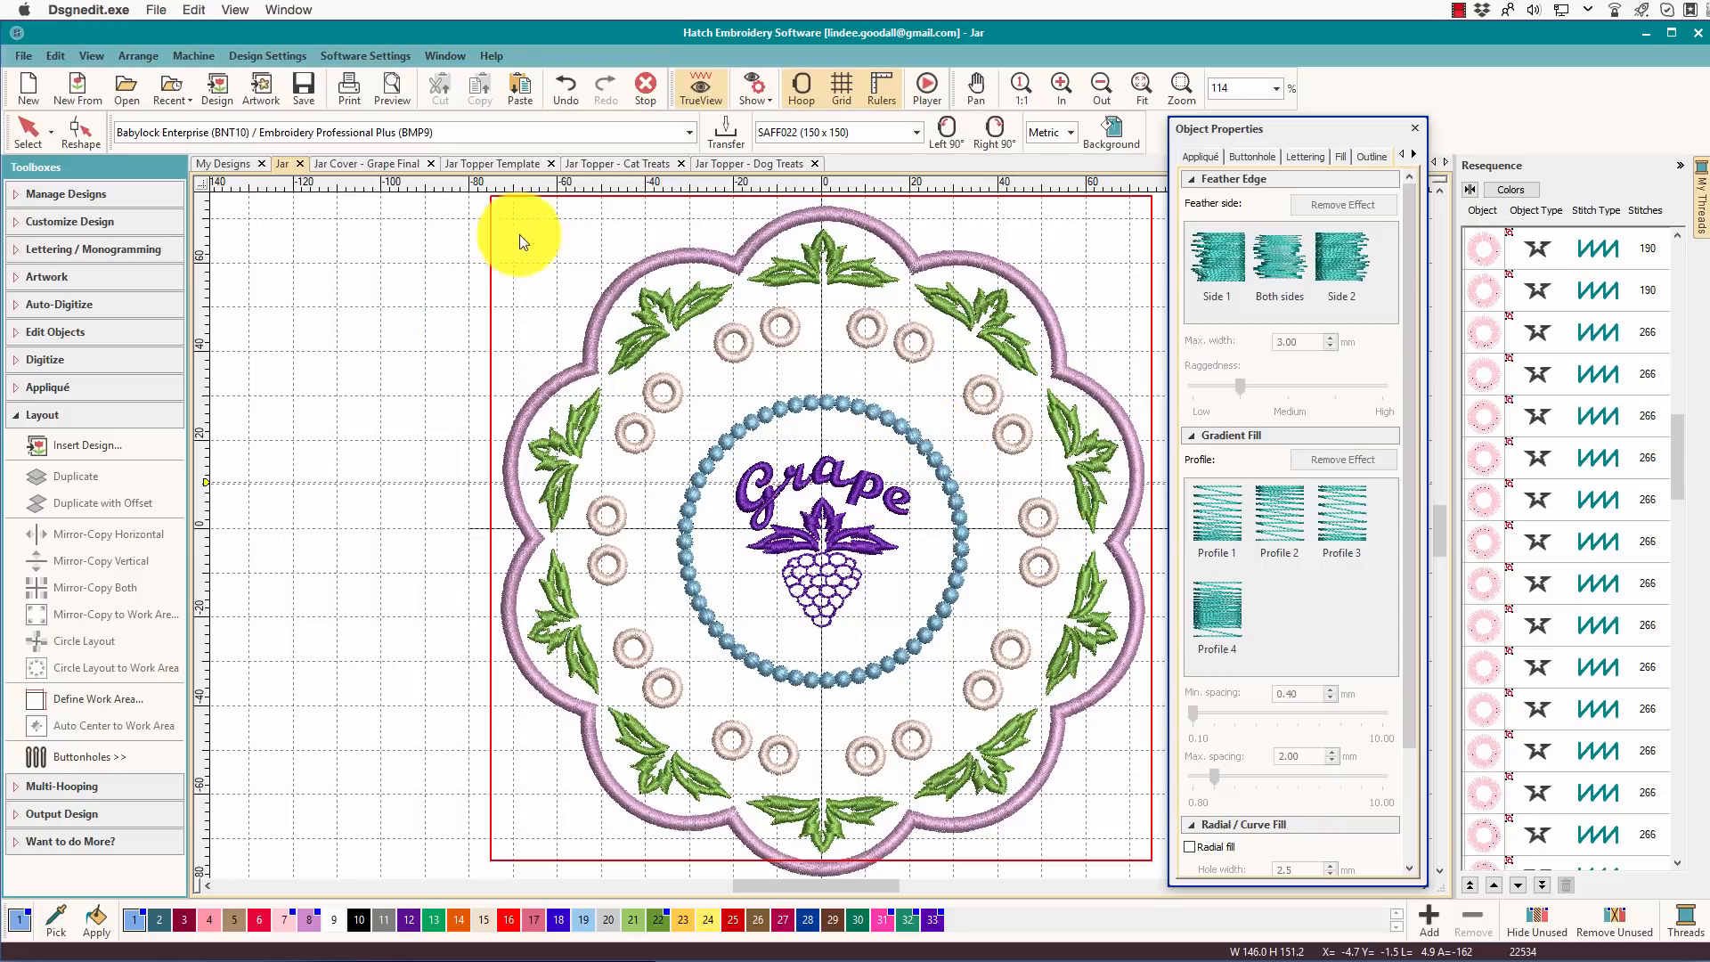
Compare the Jar Topper - Cat Treats and Jar Topper - Dog Treats designs, and return to the Jar design
left_click(585, 168)
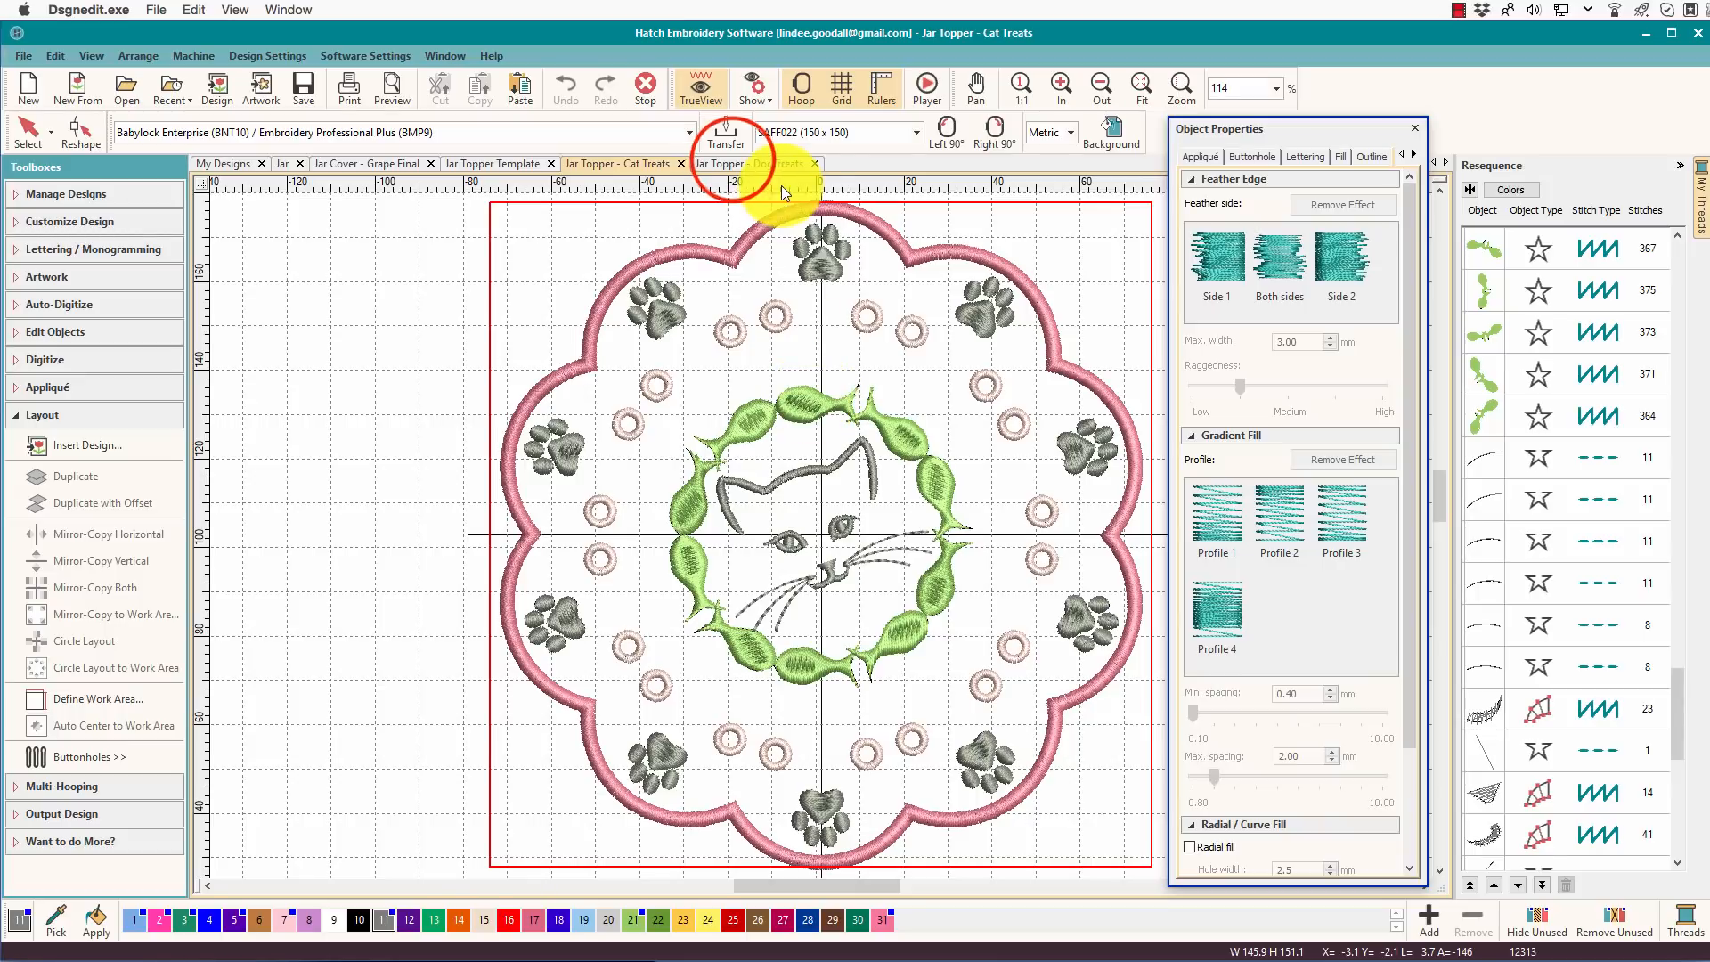
left_click(733, 163)
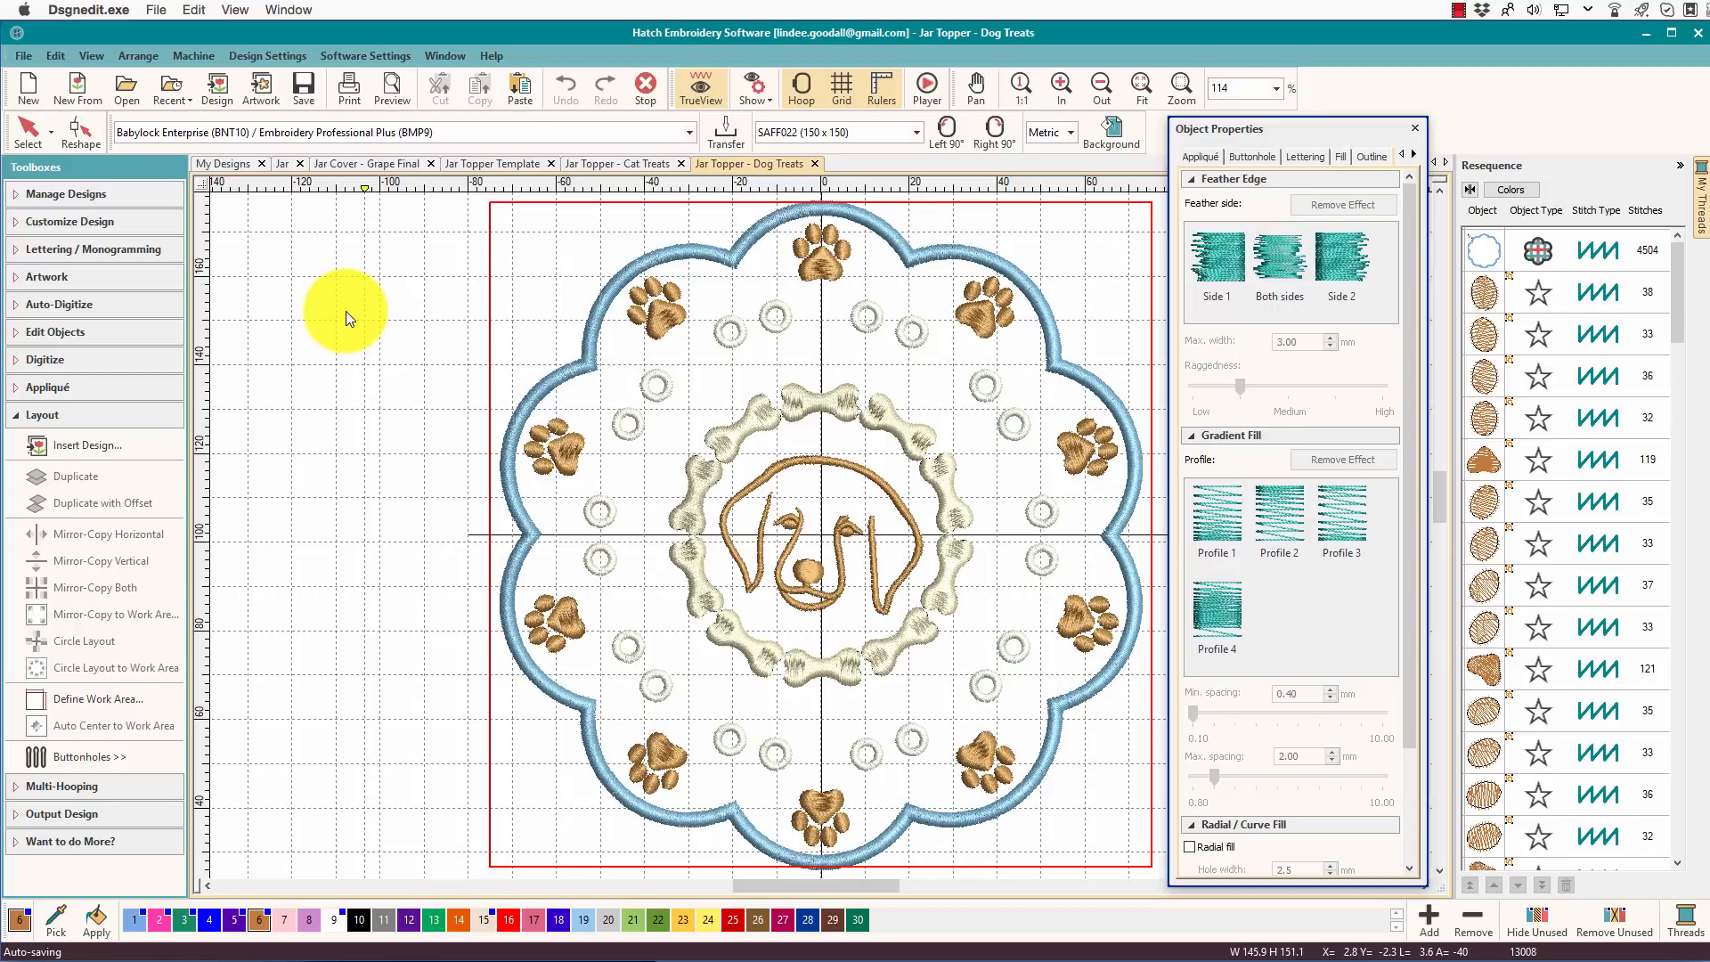
left_click(284, 163)
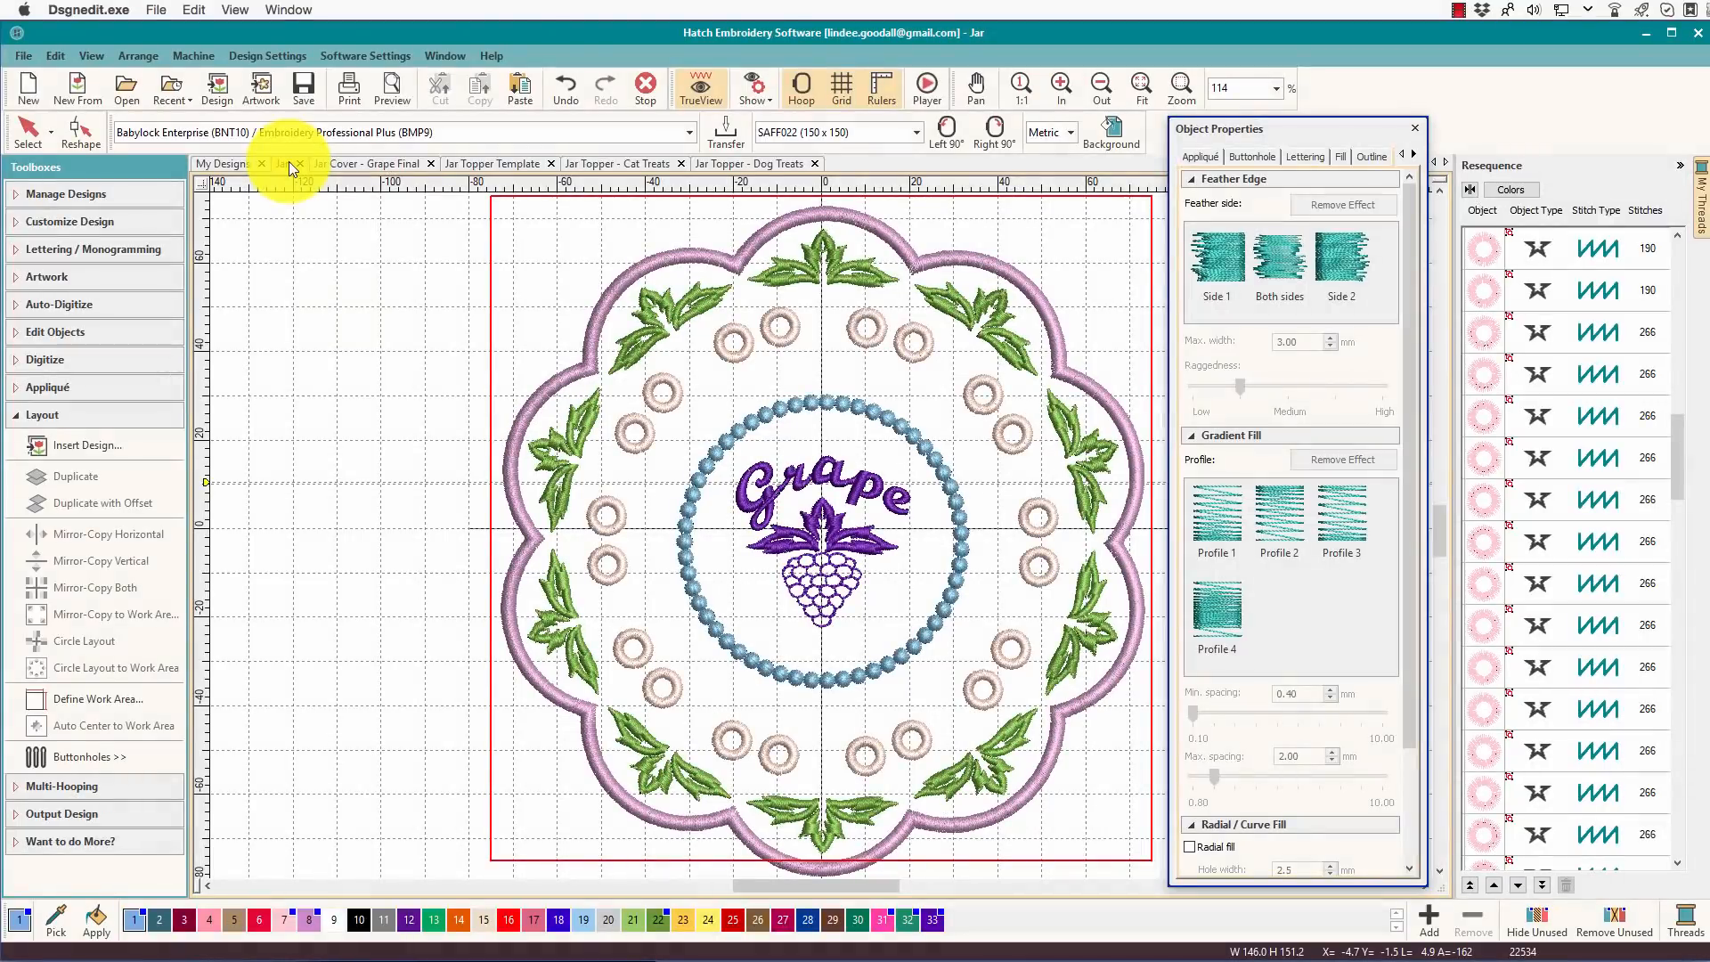